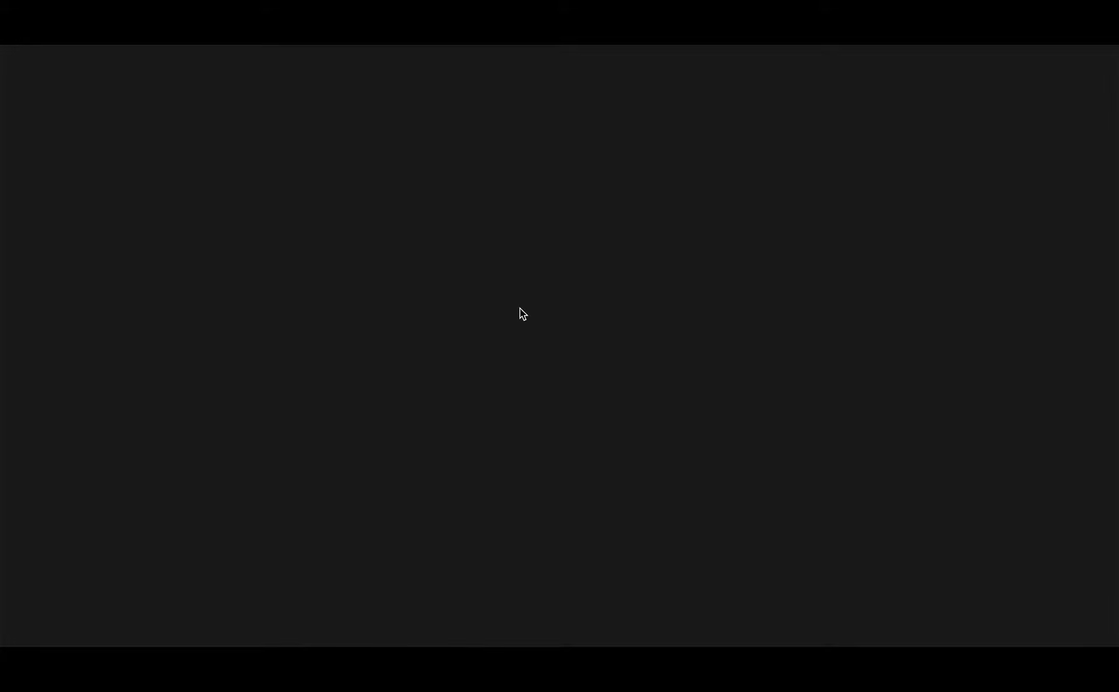
- Create a new 1920 × 1080 px, 300 ppi document with a white background
key("ctrl+n")
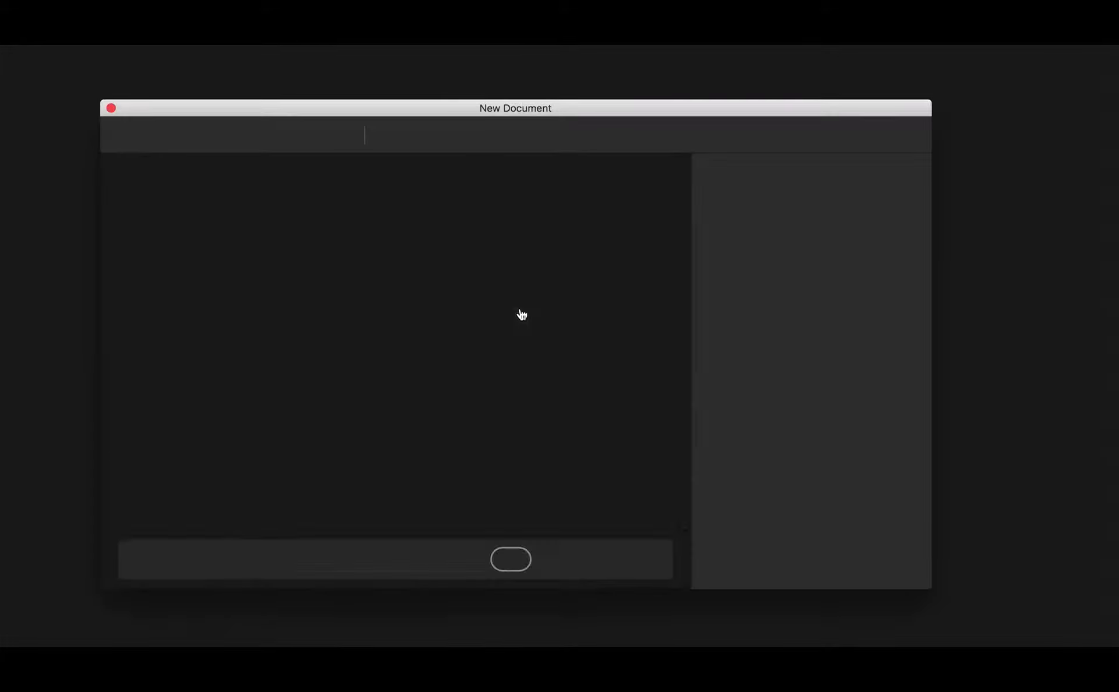
left_click(752, 243)
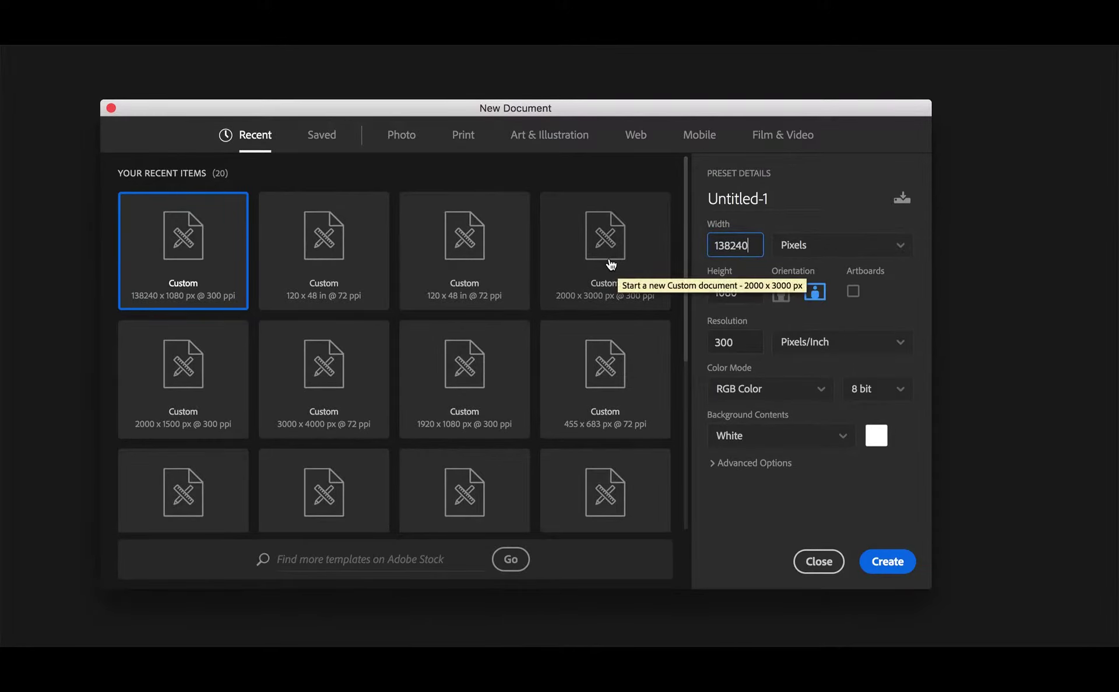
key("ctrl+a")
type("192")
type("0")
key("Tab")
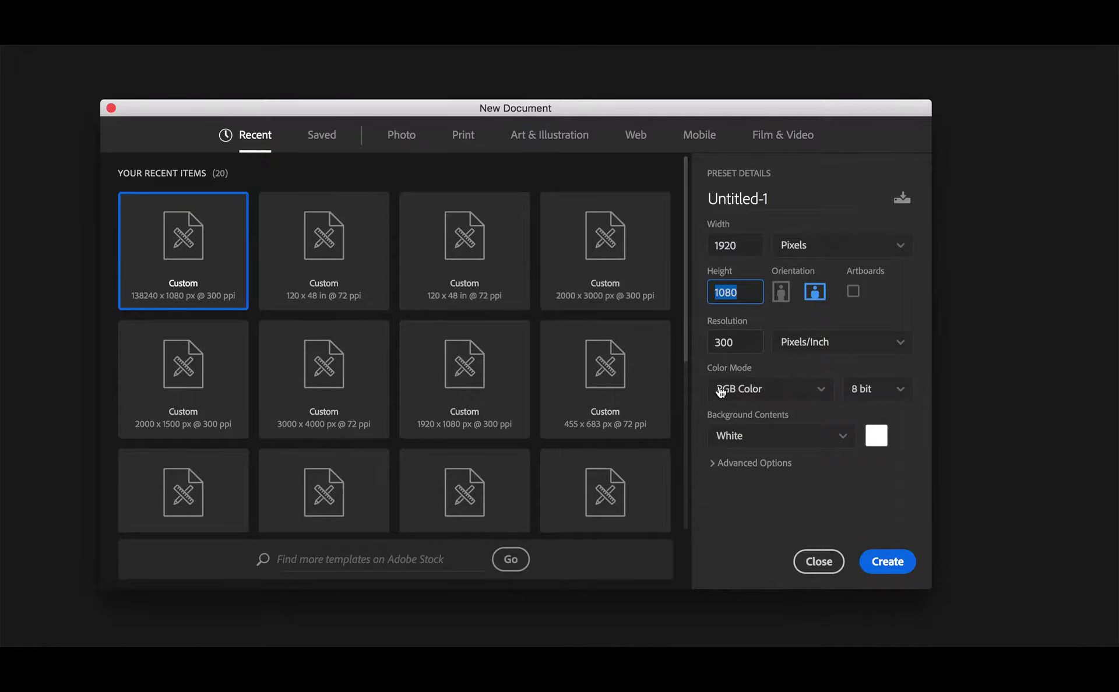
left_click(887, 563)
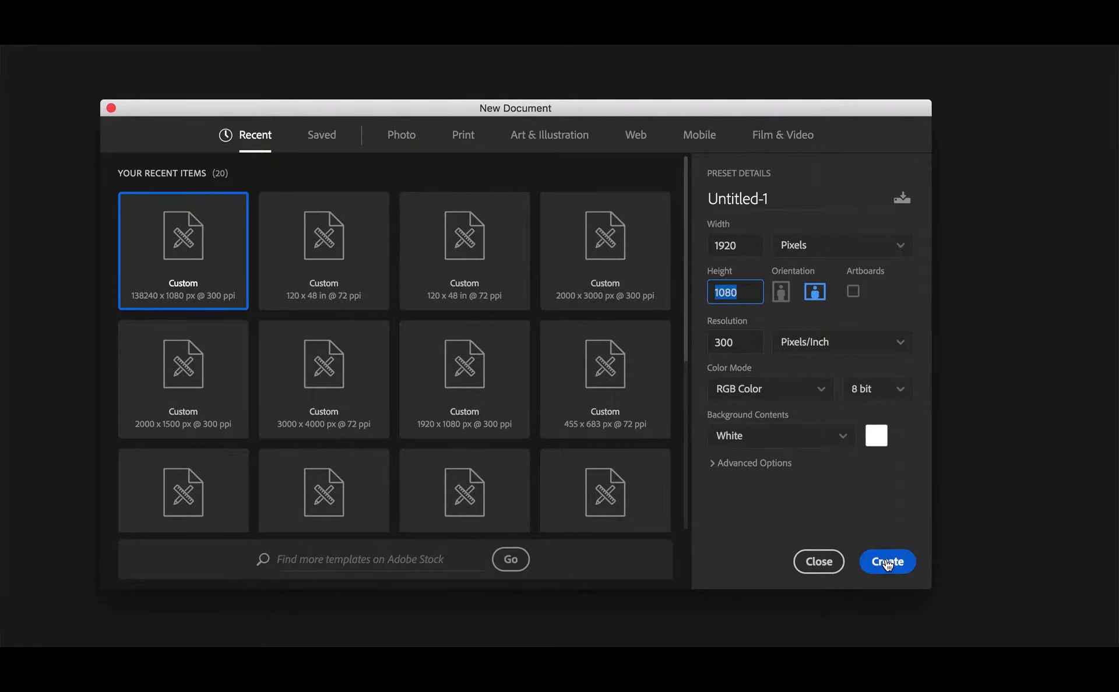
left_click(886, 563)
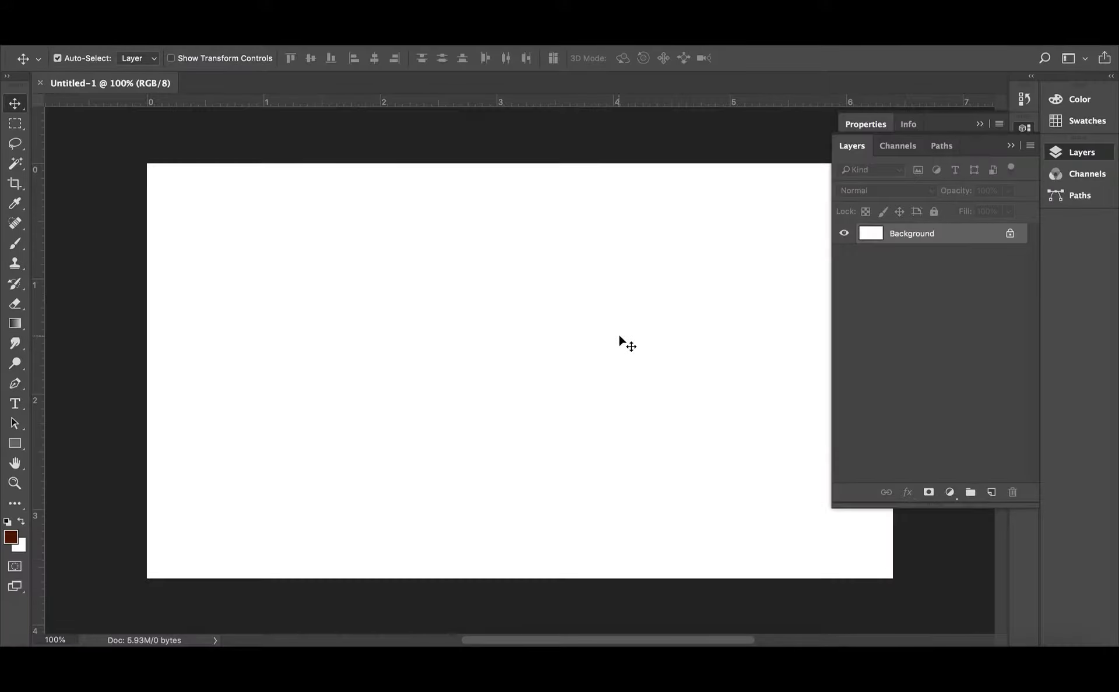
- Close the floating panels and type the first Hindi line 'एक शाम बापू और शास्त्री के नाम'
left_click(979, 125)
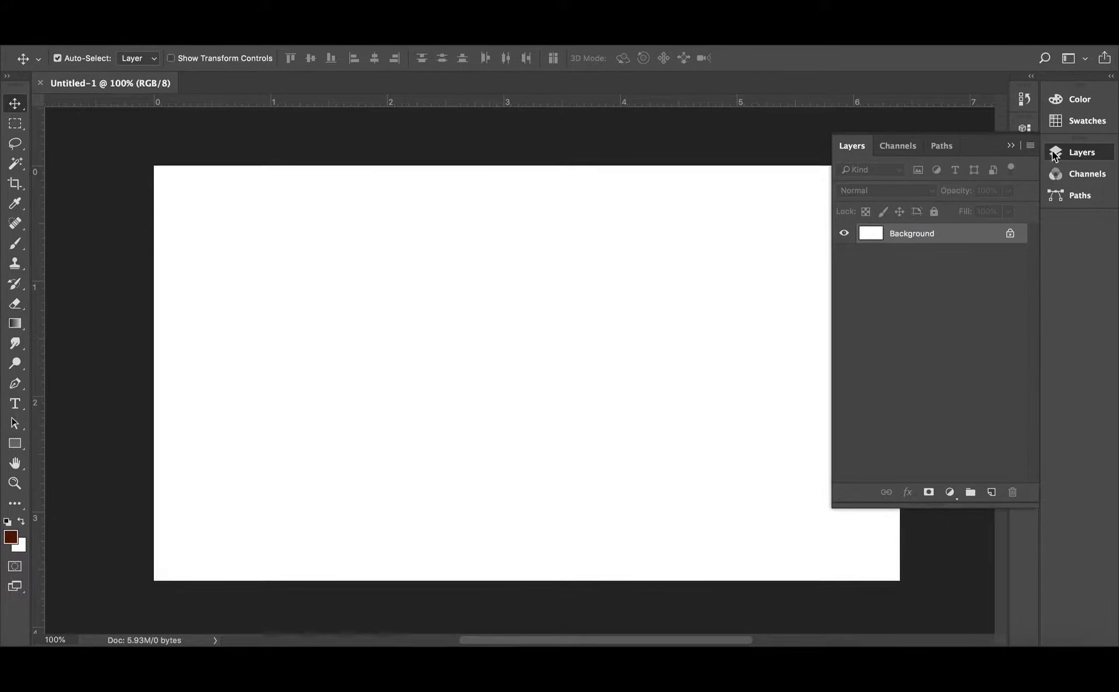
left_click(1011, 144)
key("t")
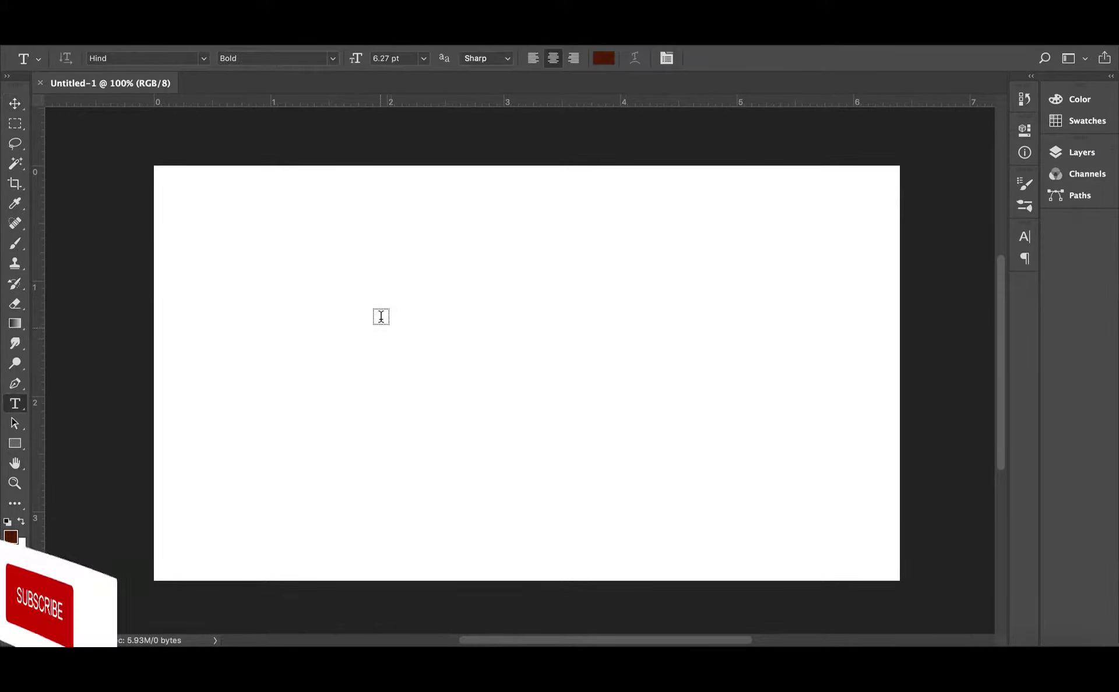
left_click(381, 307)
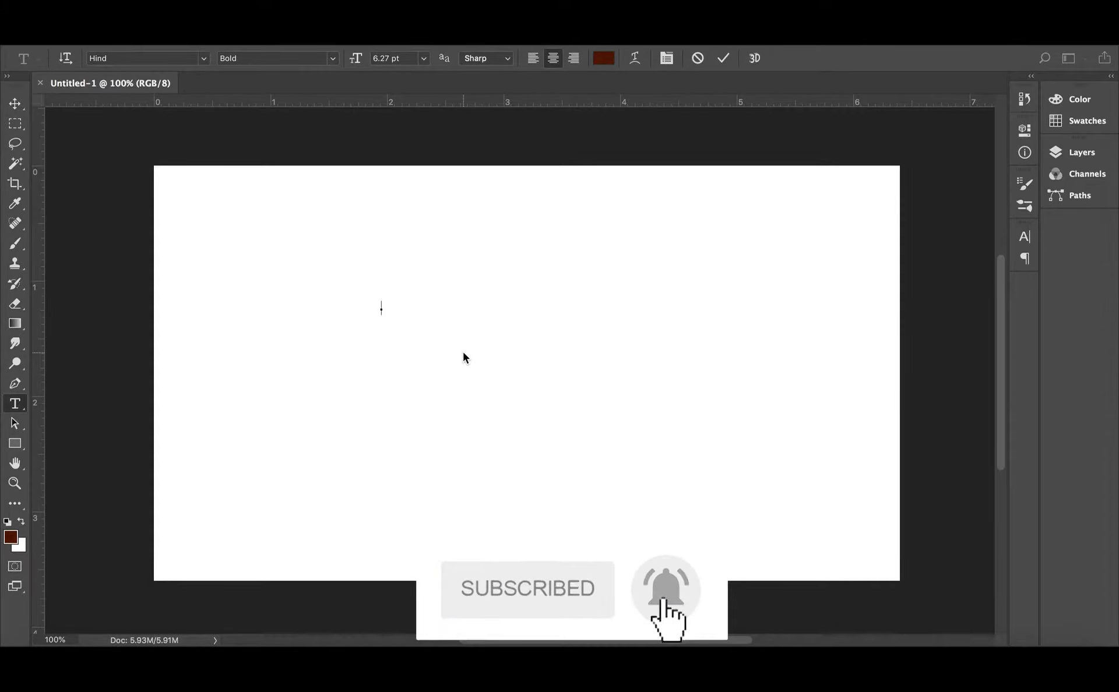
type("EK ")
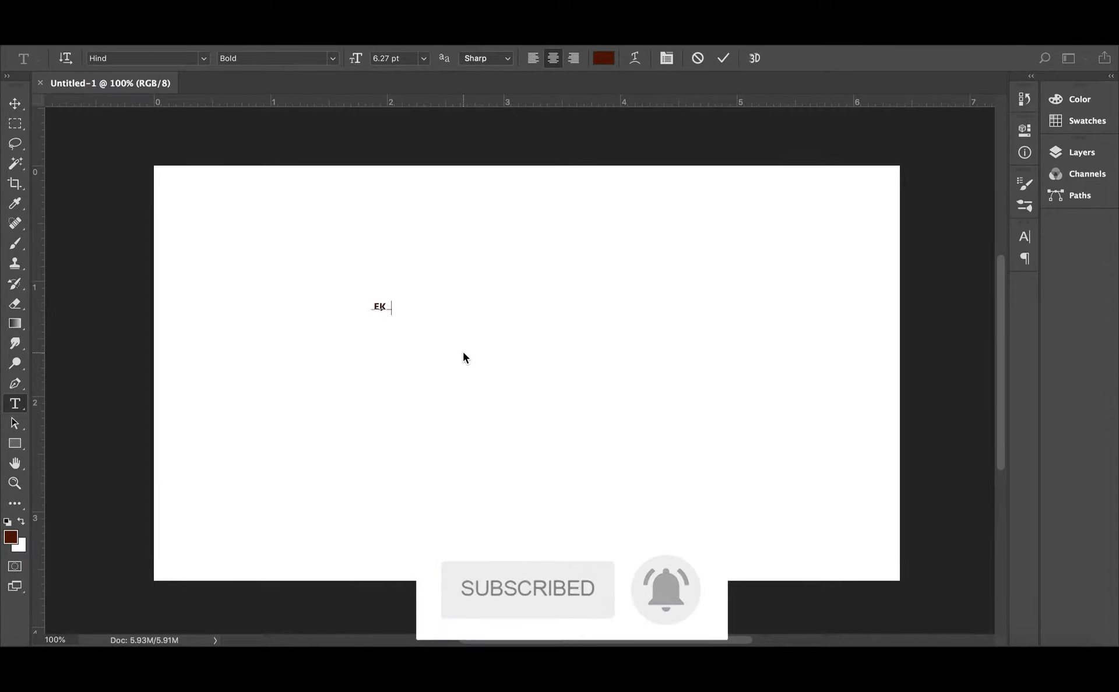
type("SHAAM")
key("ctrl+a")
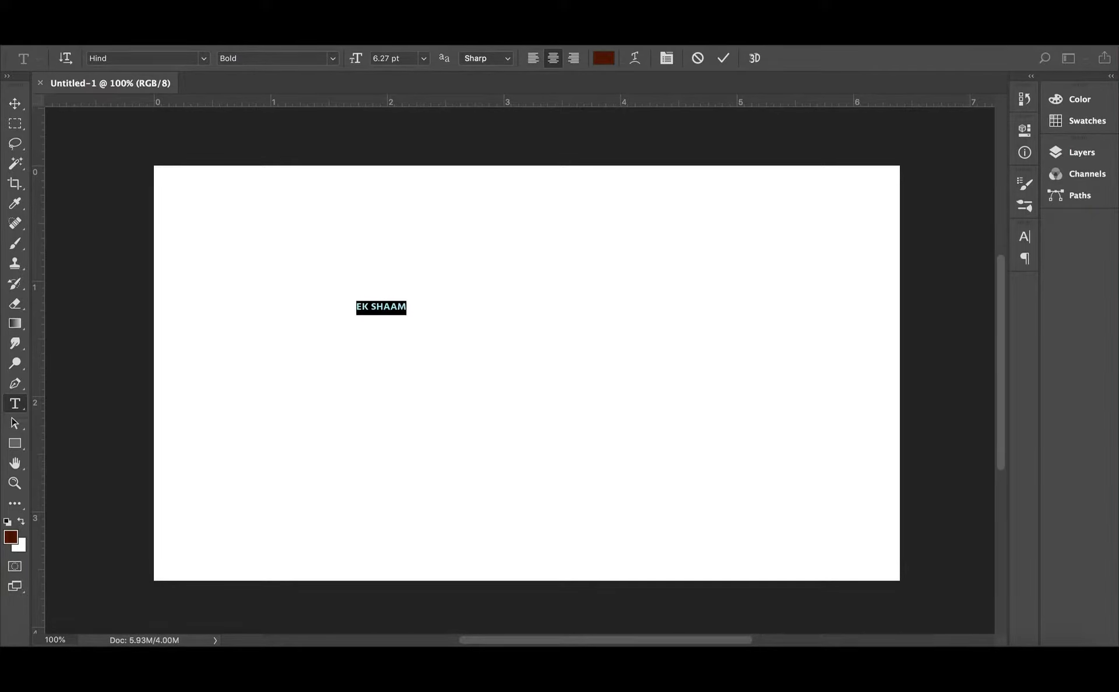
type("ek")
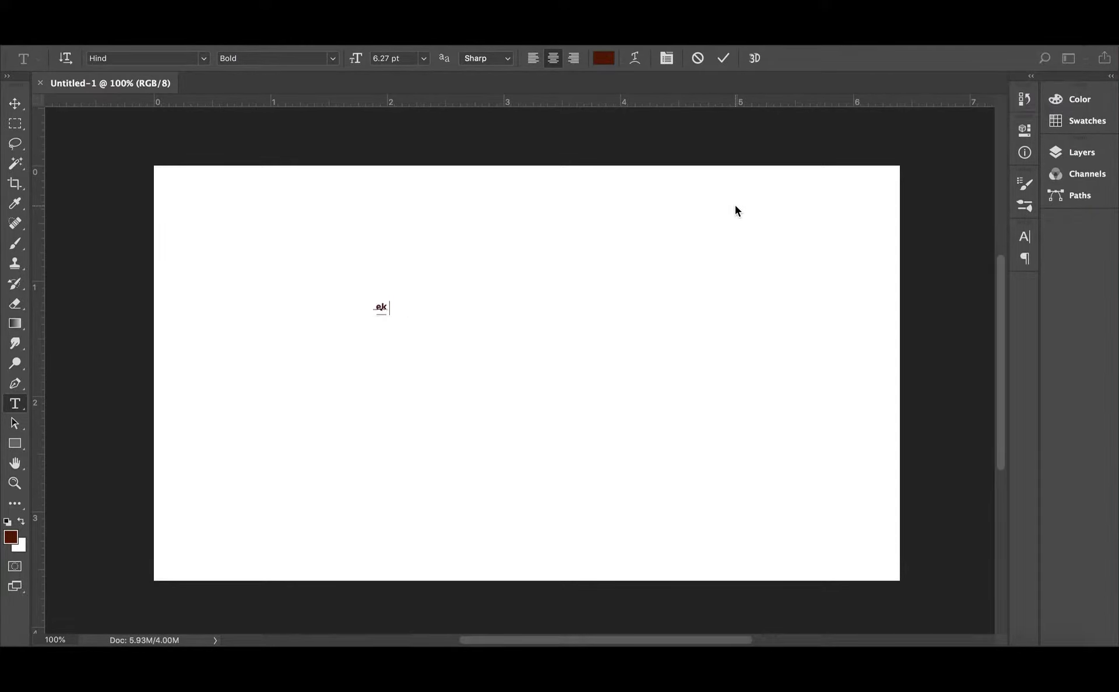
type(" shaam")
key("Return")
type("baapu")
key("Return")
type("aur")
key("Return")
type("shastri")
key("Return")
type("k")
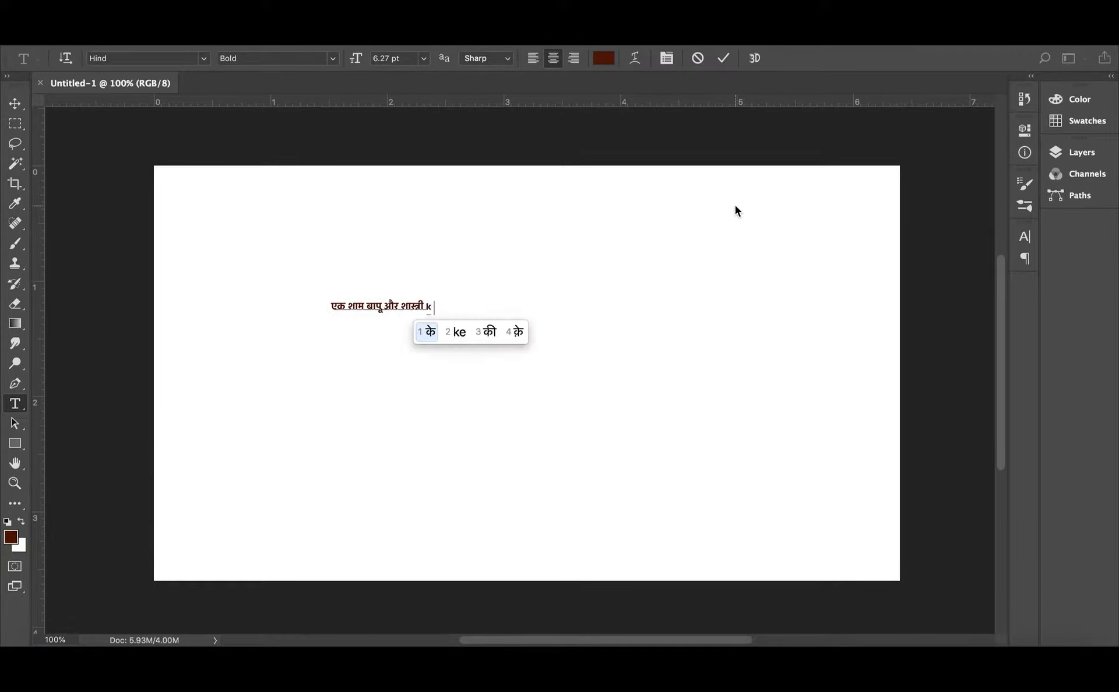
type("e naam")
key("Return")
- Type the second Hindi line (inki jayanti par inhen koti-koti pranam) in Devanagari
key("Return")
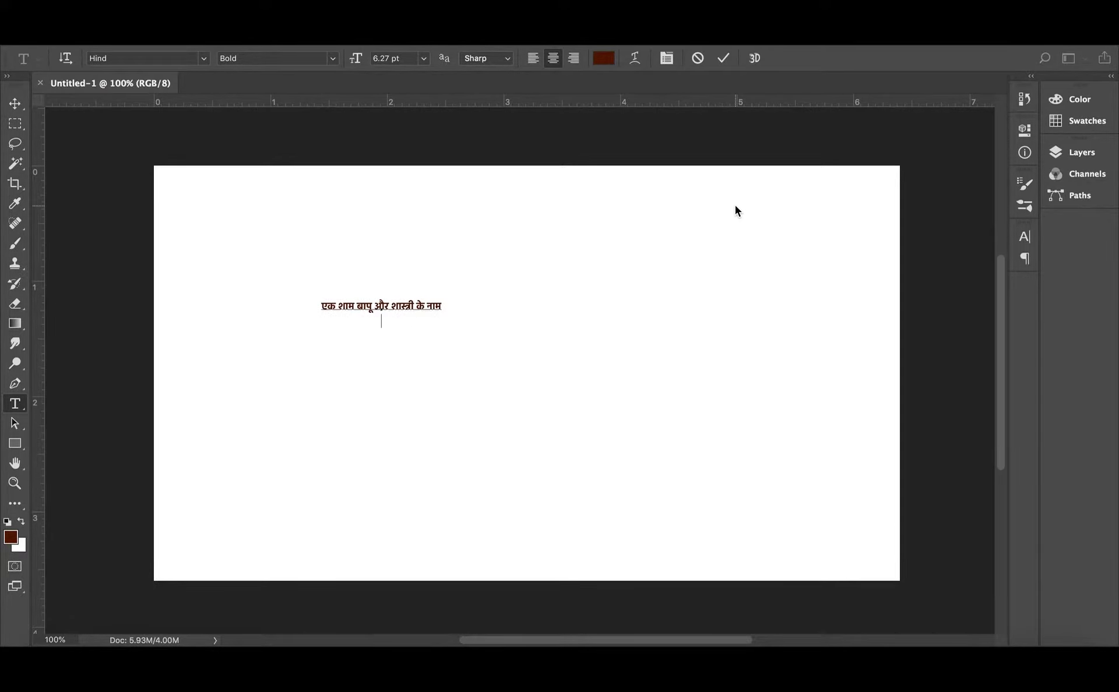
type("inki")
key("Return")
type("इनकी jayan")
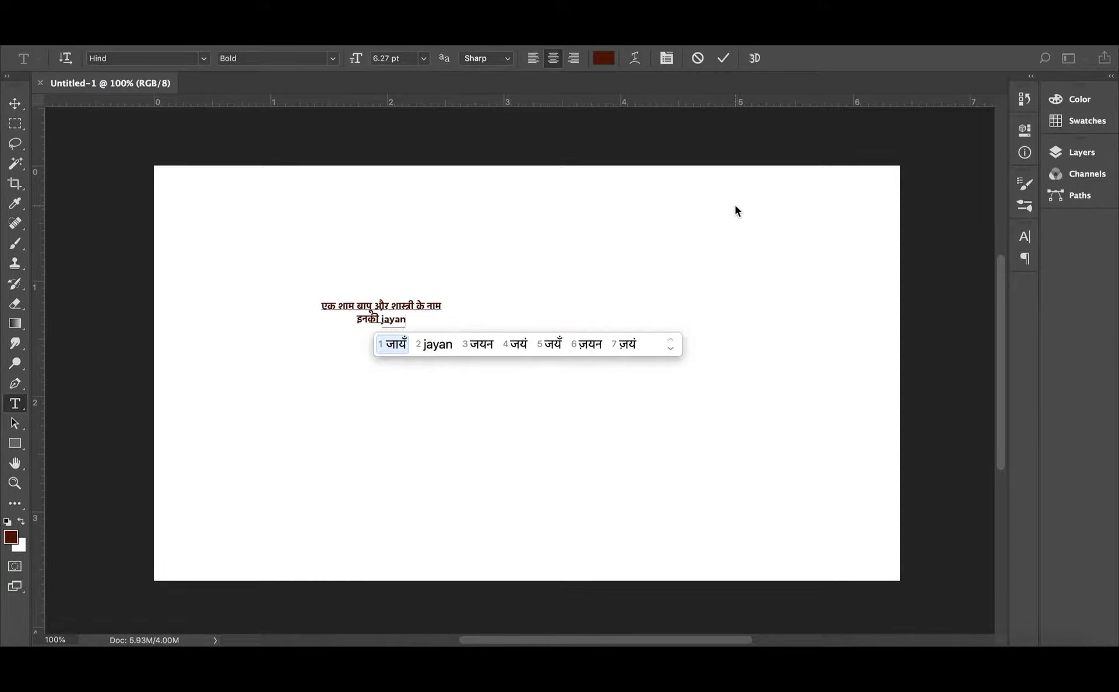
type("ti")
key("Return")
type("par")
key("Return")
type("i")
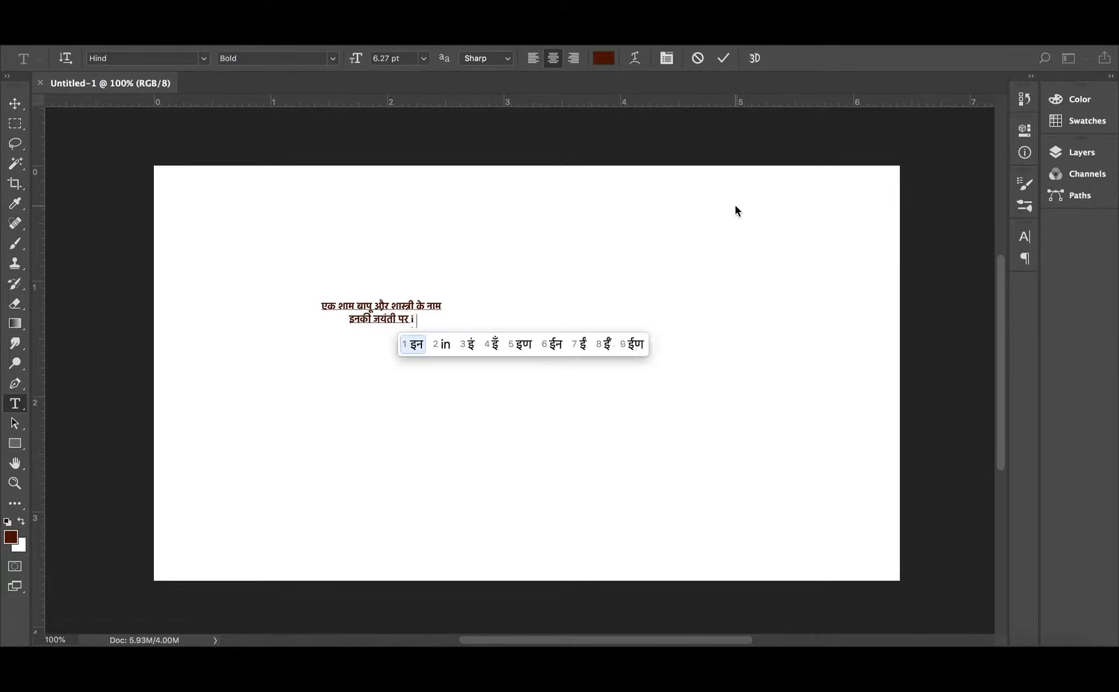
type("nhen")
key("Return")
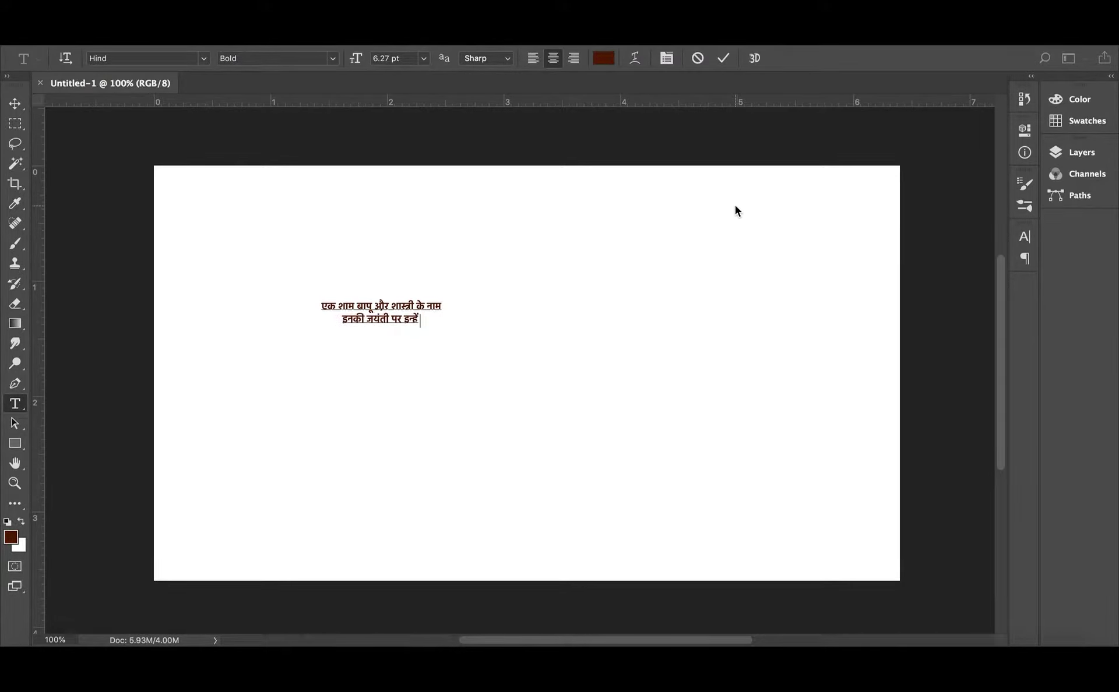
type("koti")
key("Return")
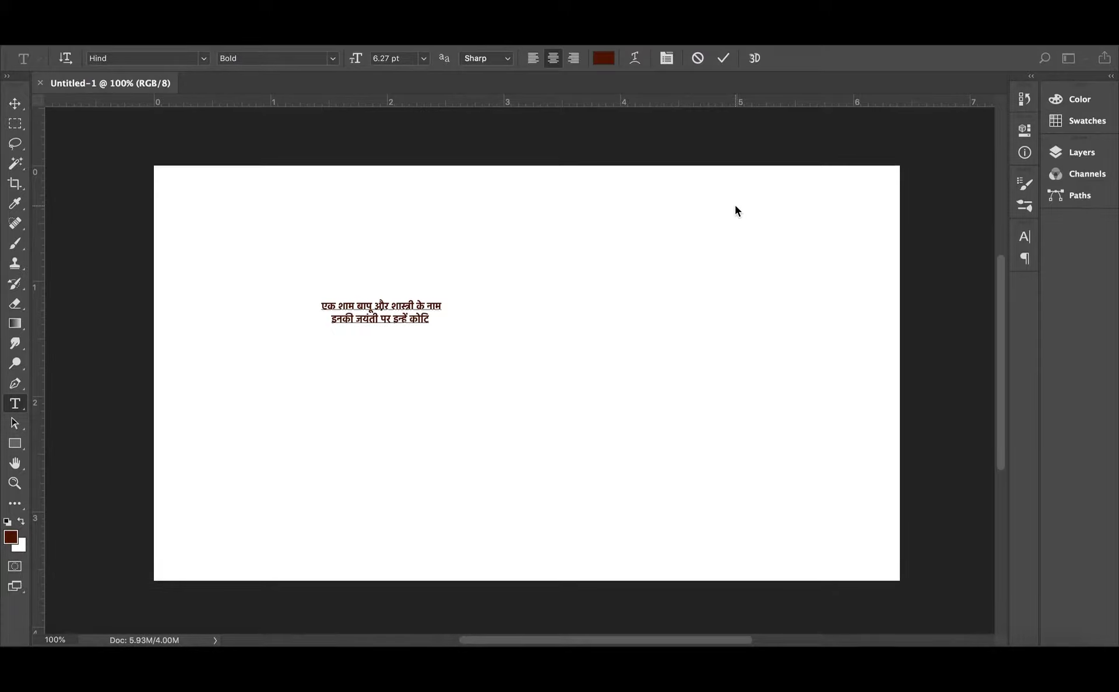
type("- koti")
key("Return")
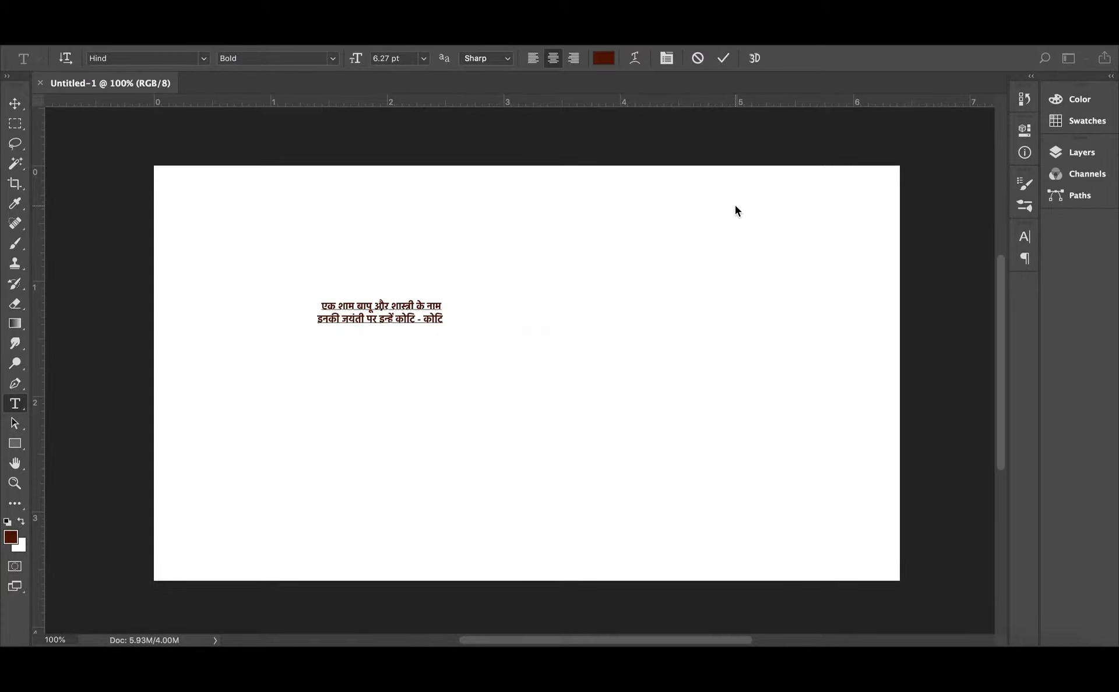
type(" pranam")
key("Return")
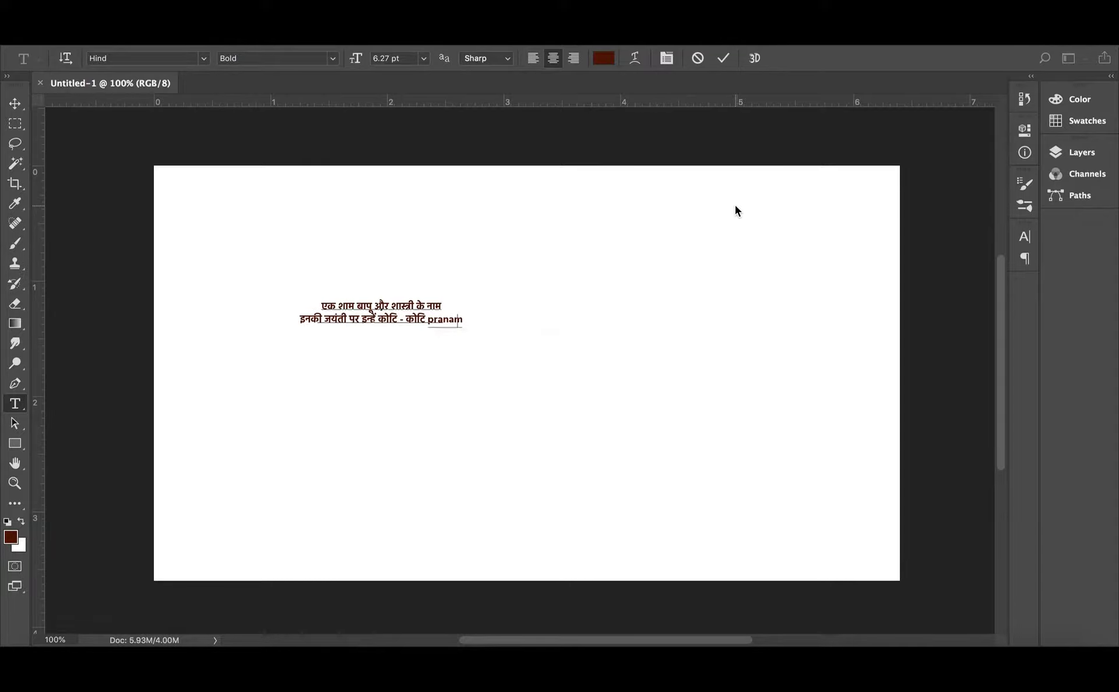
- Select the first line, enlarge its font size, and commit the text
key("super+shift+Left")
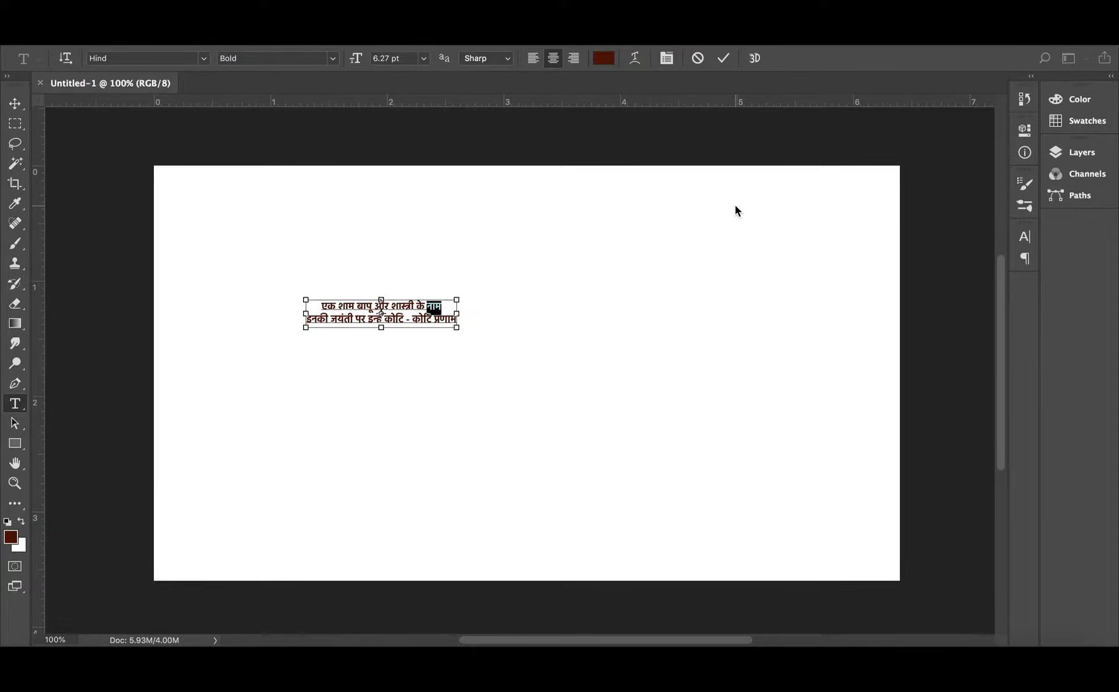
key("super+shift+Left")
key("super+shift+Left")
key("super+shift+Left")
key("super+shift+Left")
key("super+shift+Left")
key("super+shift+Left")
key("super+shift+period")
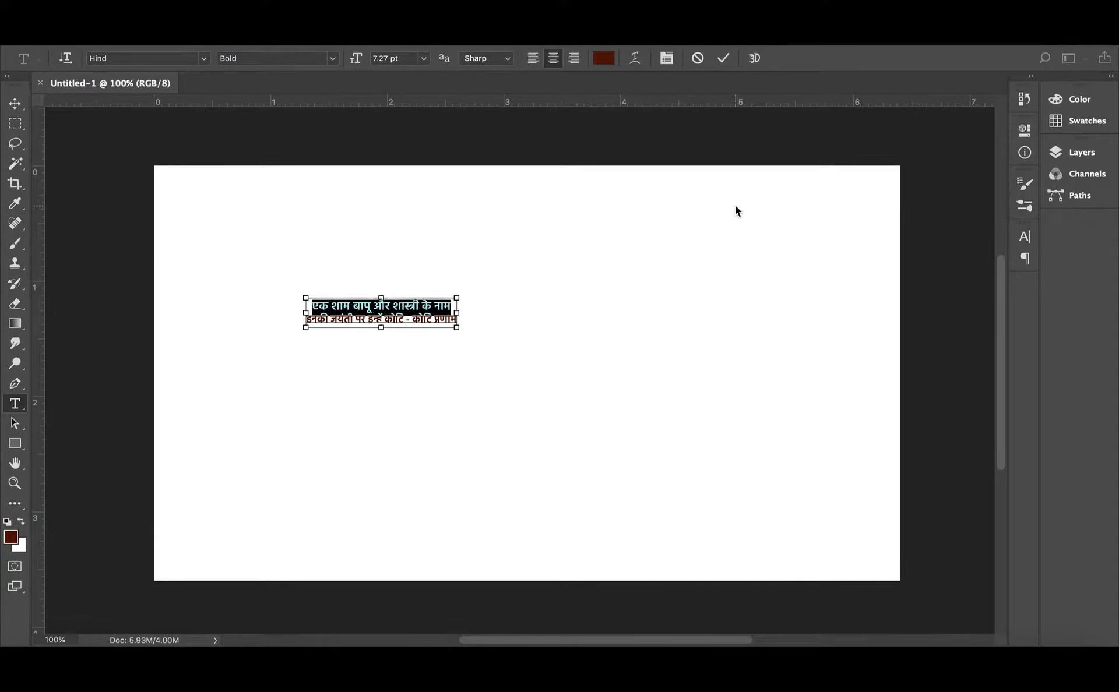
key("super+shift+period")
key("super+shift+period")
key("super+Return")
- Move the text block to the lower centre and scale it up
key("v")
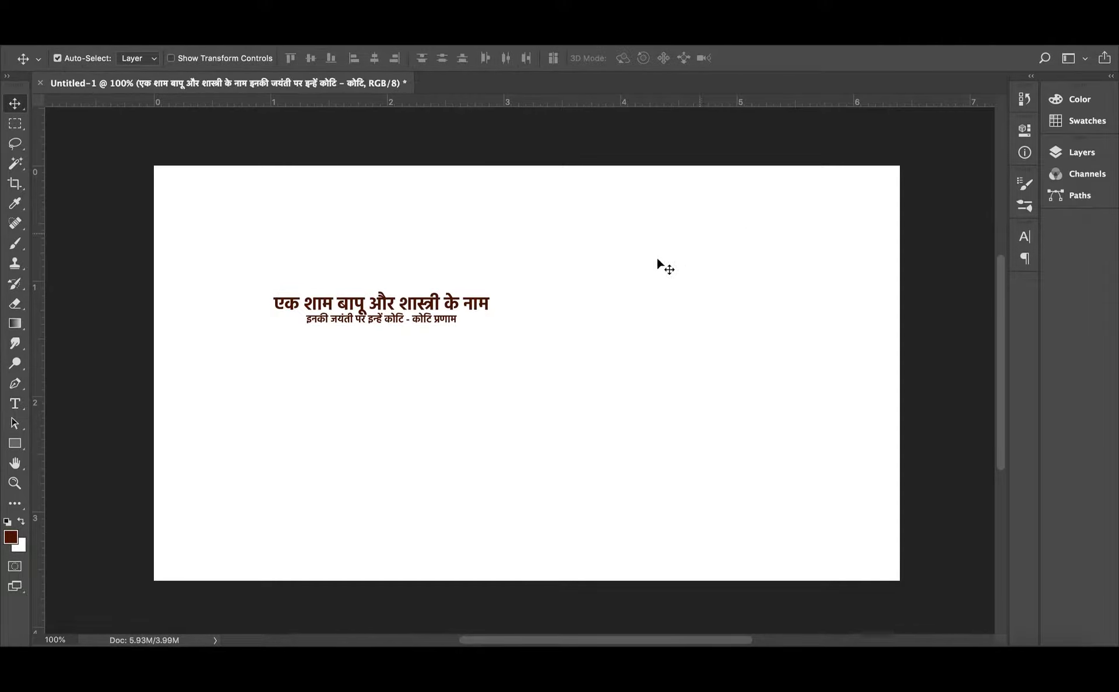
left_click_drag(423, 304, 569, 464)
key("super+t")
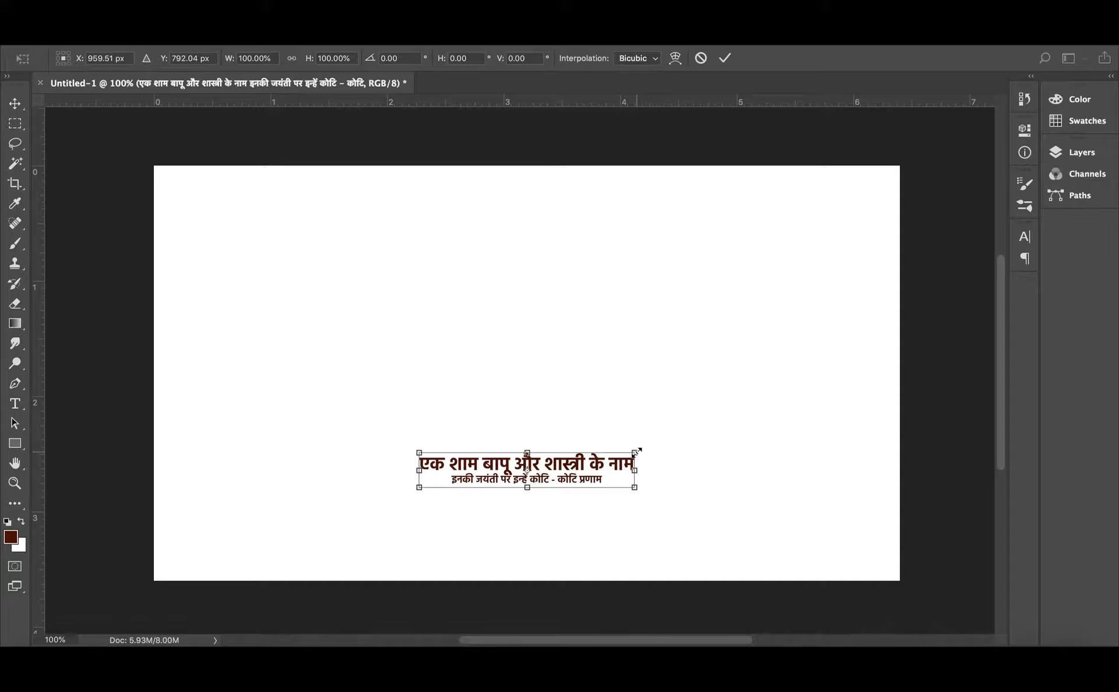
left_click_drag(636, 452, 722, 438)
key("Return")
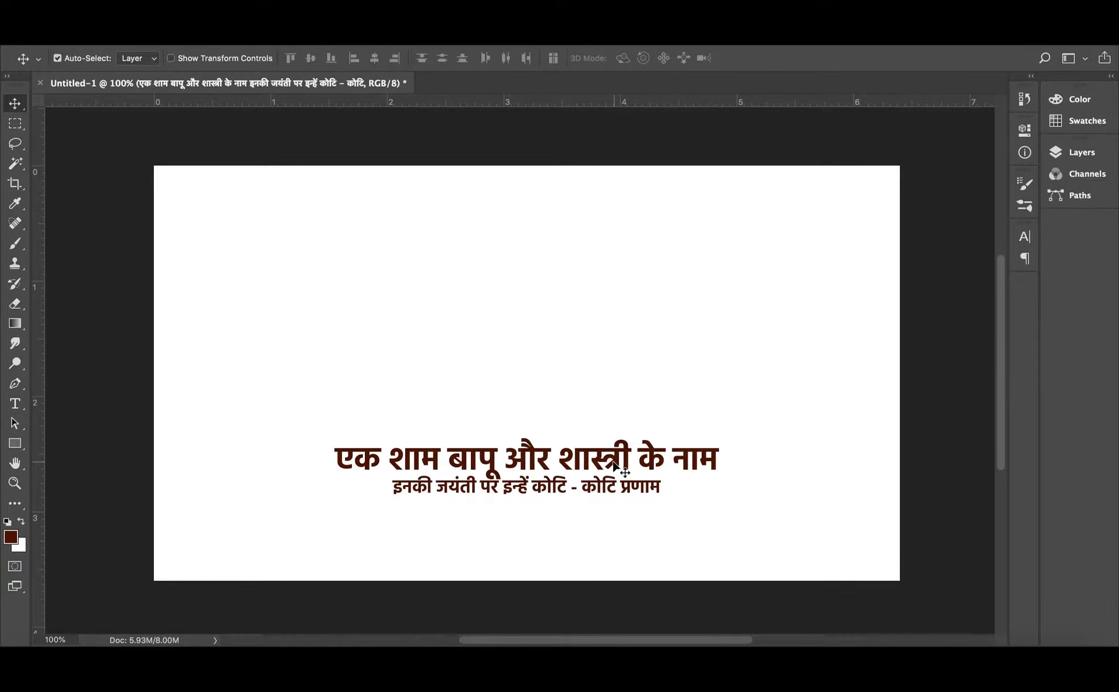
- Increase the line spacing and set the title font to Adobe Devanagari Bold
double_click(613, 464)
key("super+a")
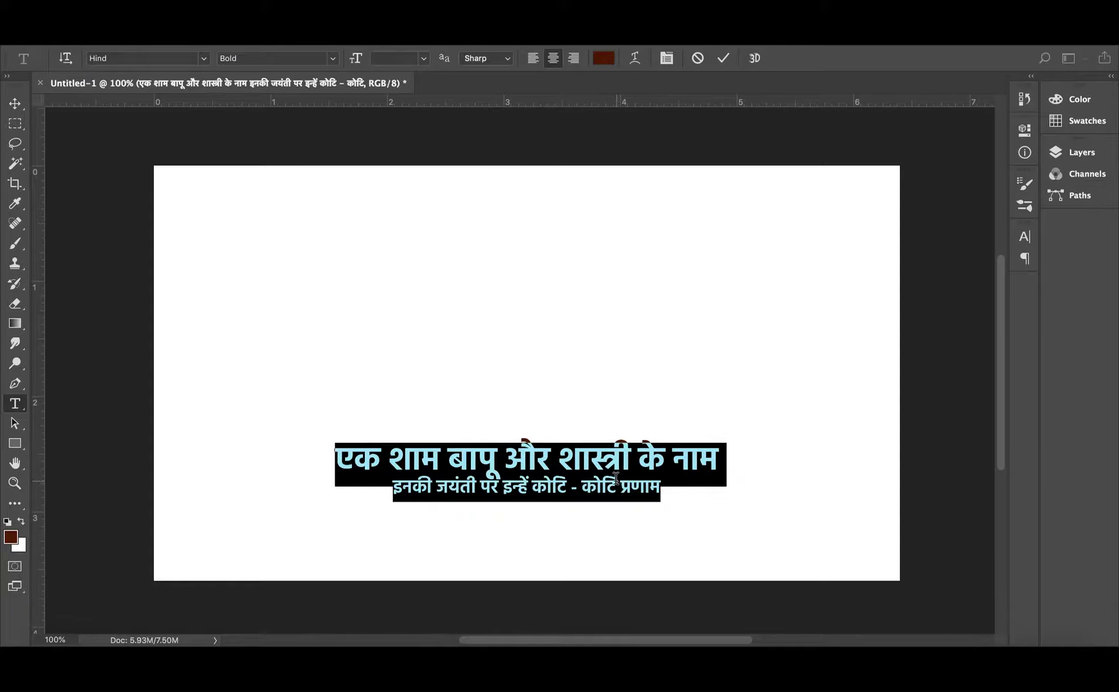
key("alt+Down")
key("alt+Down")
key("alt+Down")
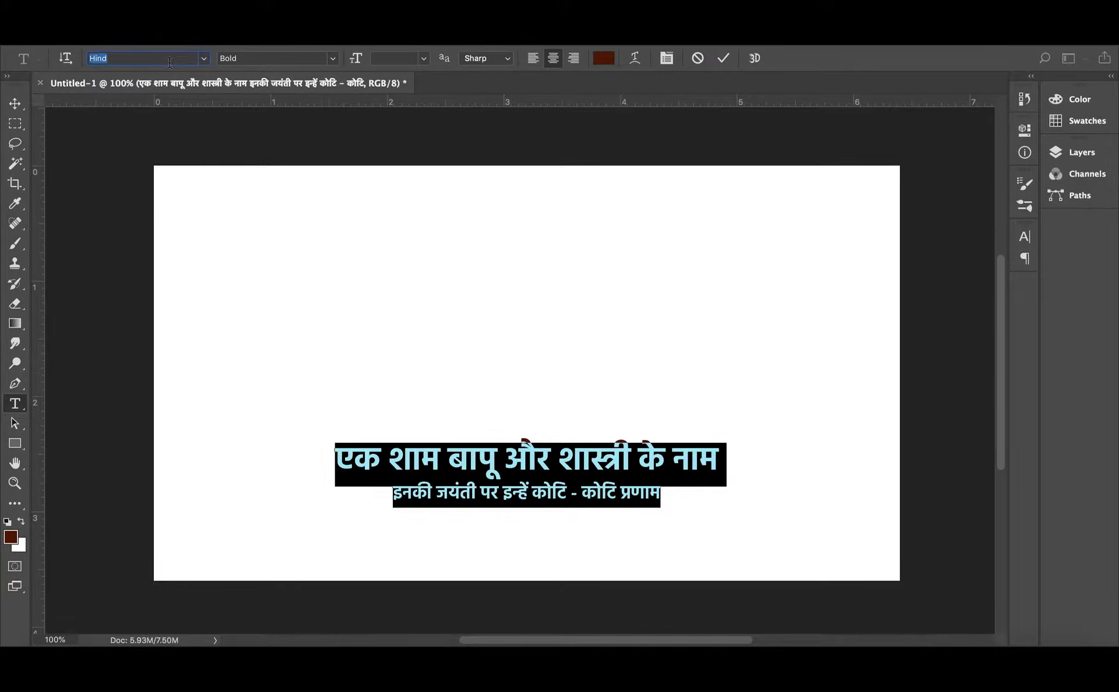
type("adobe")
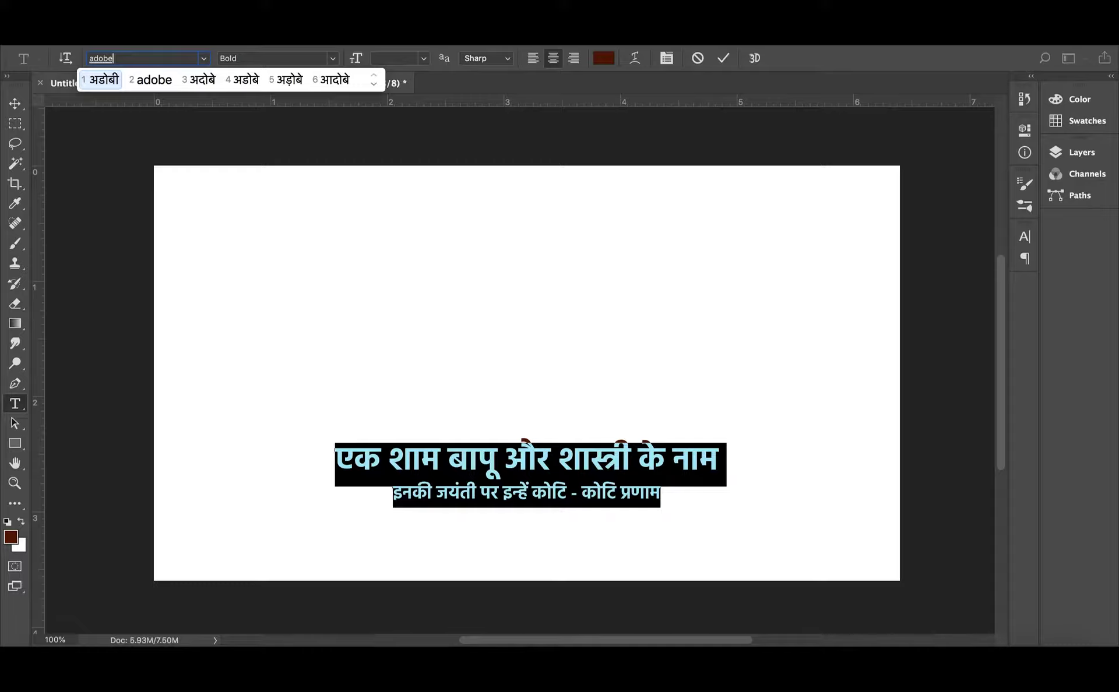
key("Escape")
key("Escape")
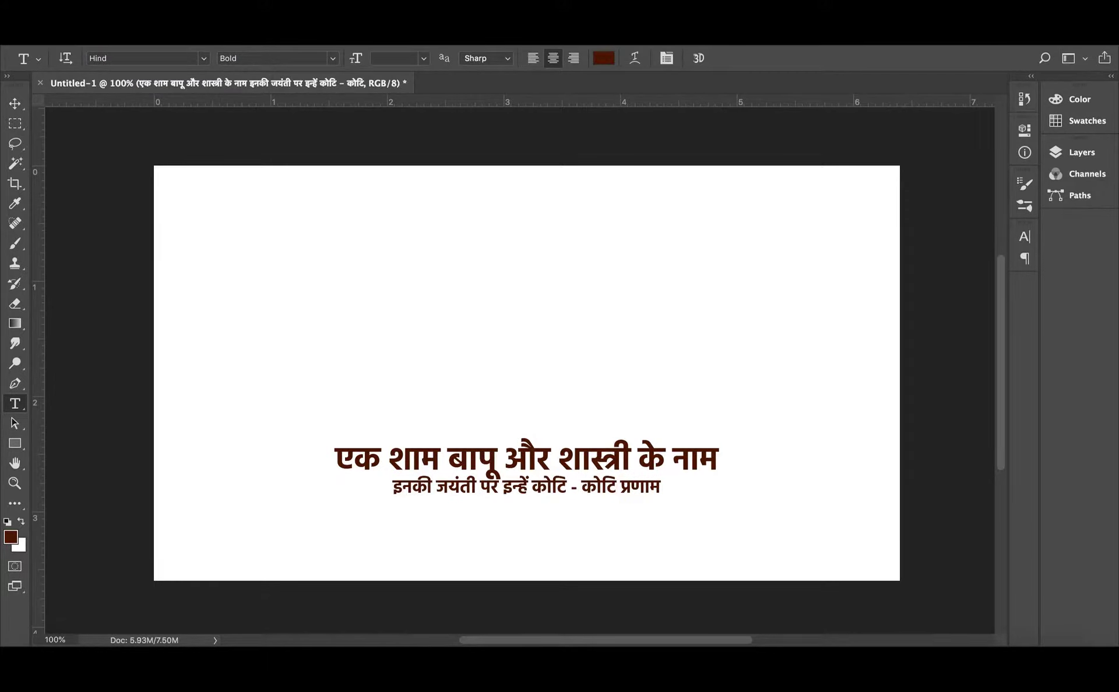
left_click(788, 35)
left_click(778, 52)
left_click(139, 58)
key("ctrl+a")
type("adobe")
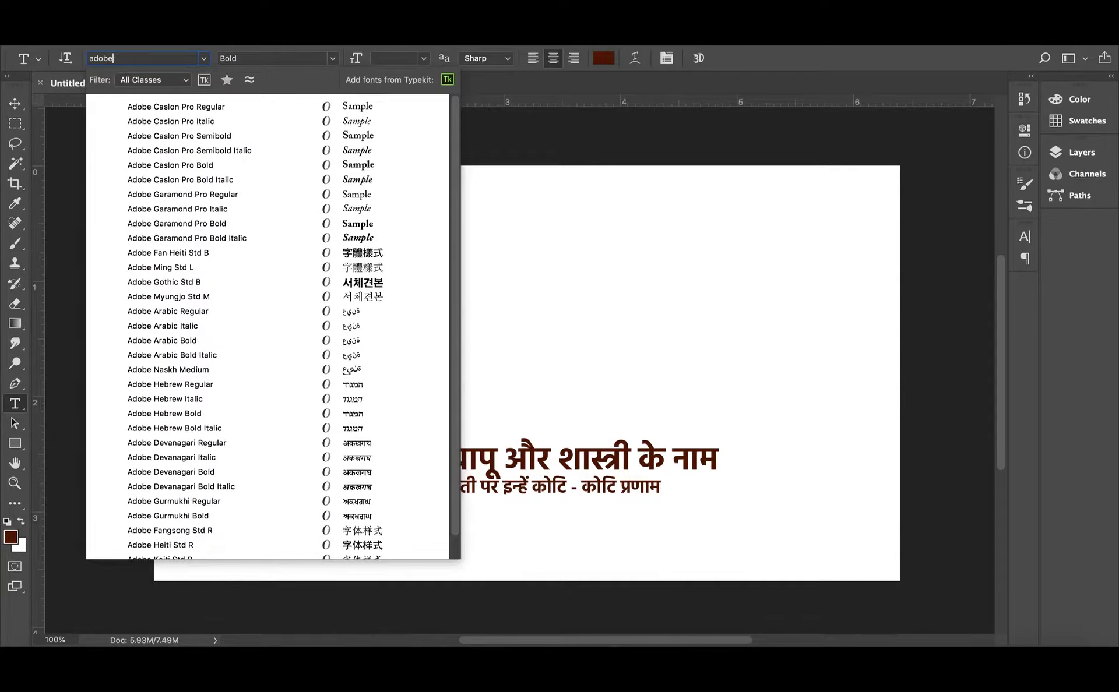
type(" dev")
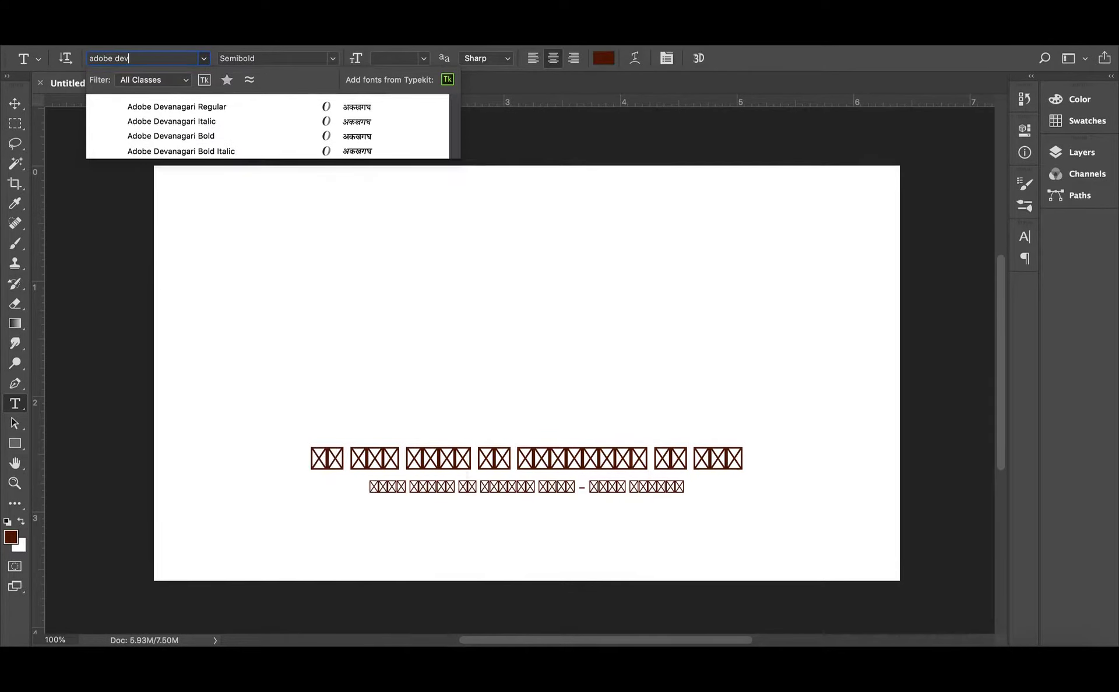
left_click(241, 135)
- Commit the text edit and drag the title lower, centred horizontally
left_click(516, 493)
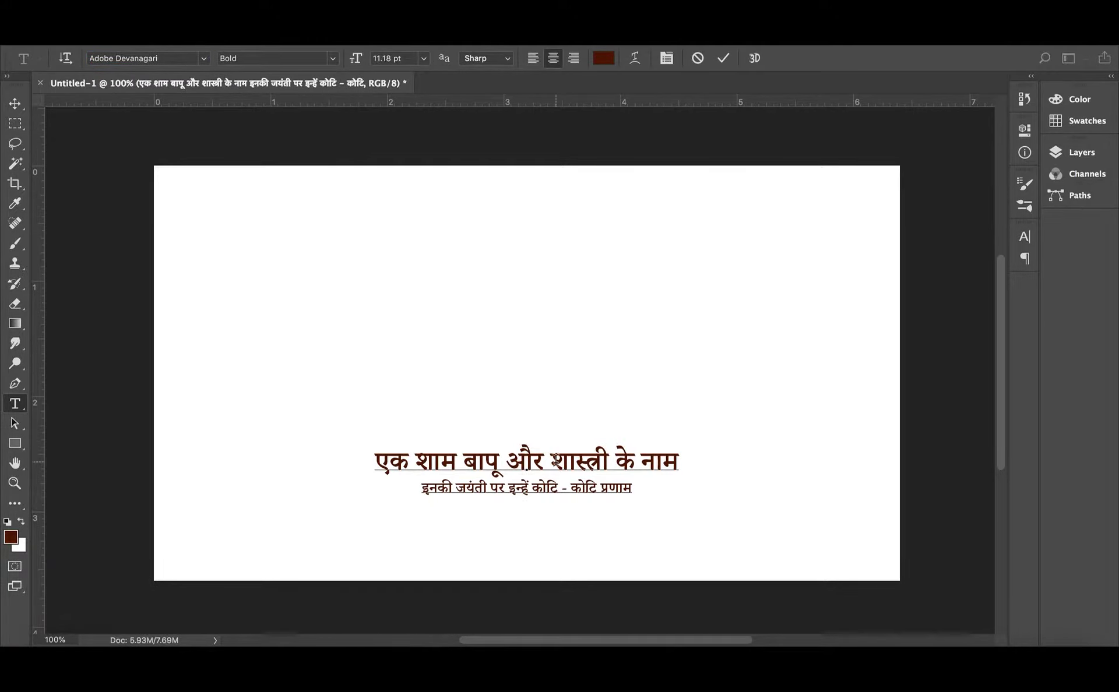
key("ctrl+Return")
key("v")
left_click_drag(554, 457, 589, 499)
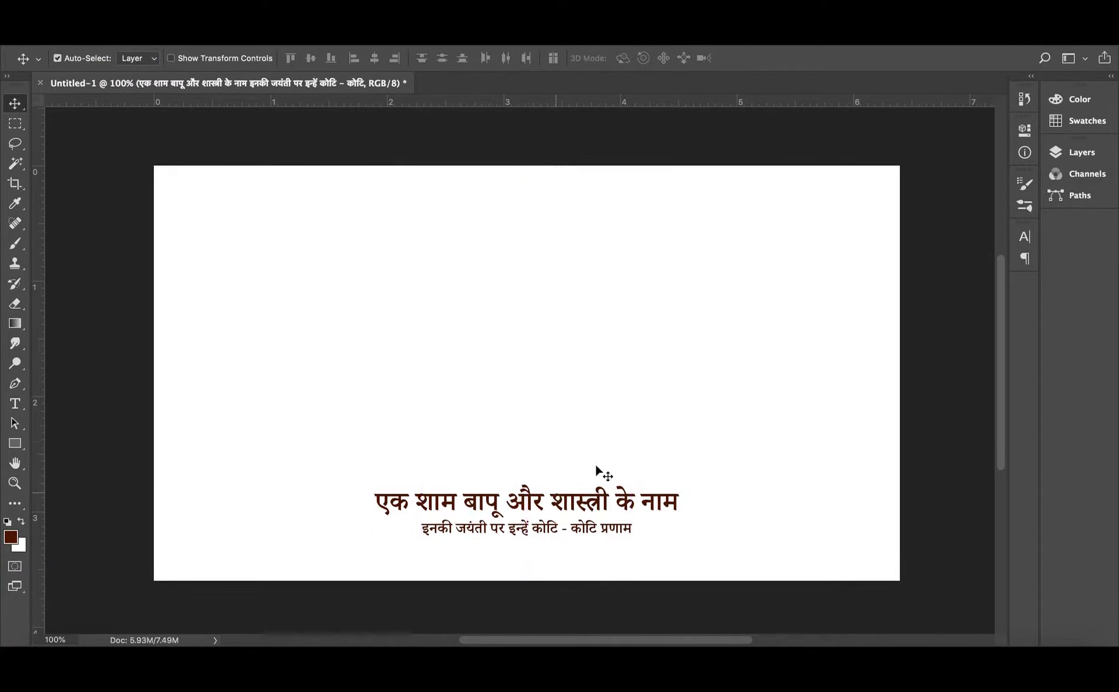
- Draw a 287 px circle (Ellipse 1) above the title and fill it white
left_click(480, 424)
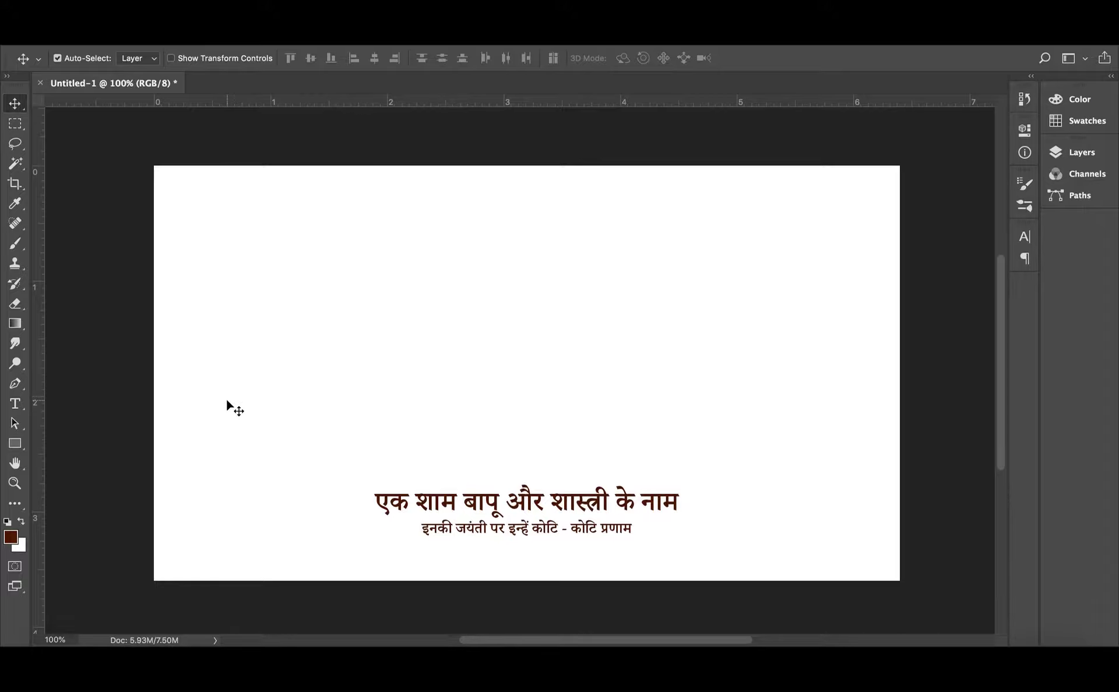
left_click_drag(15, 443, 96, 461)
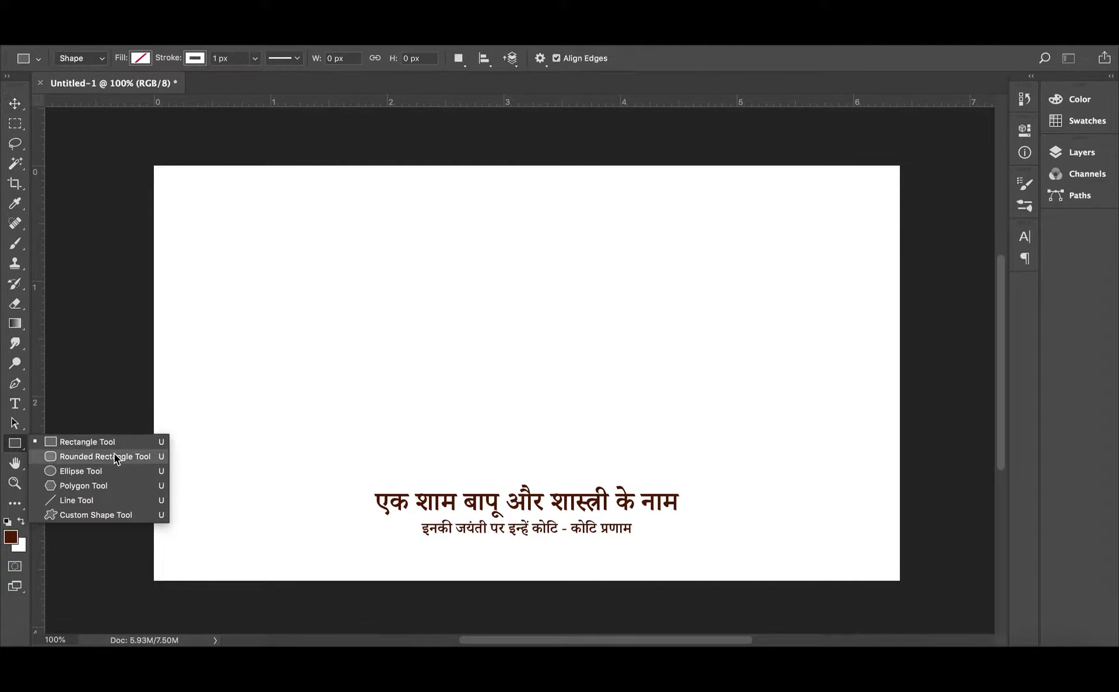
left_click(87, 471)
left_click_drag(526, 309, 641, 420)
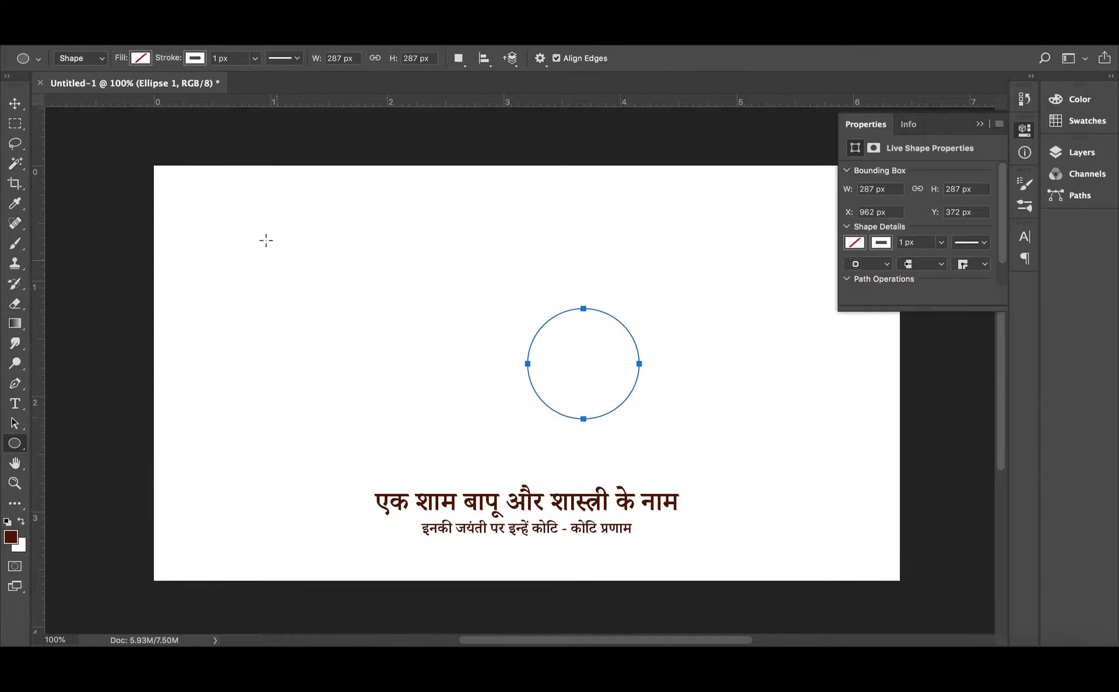
left_click(140, 58)
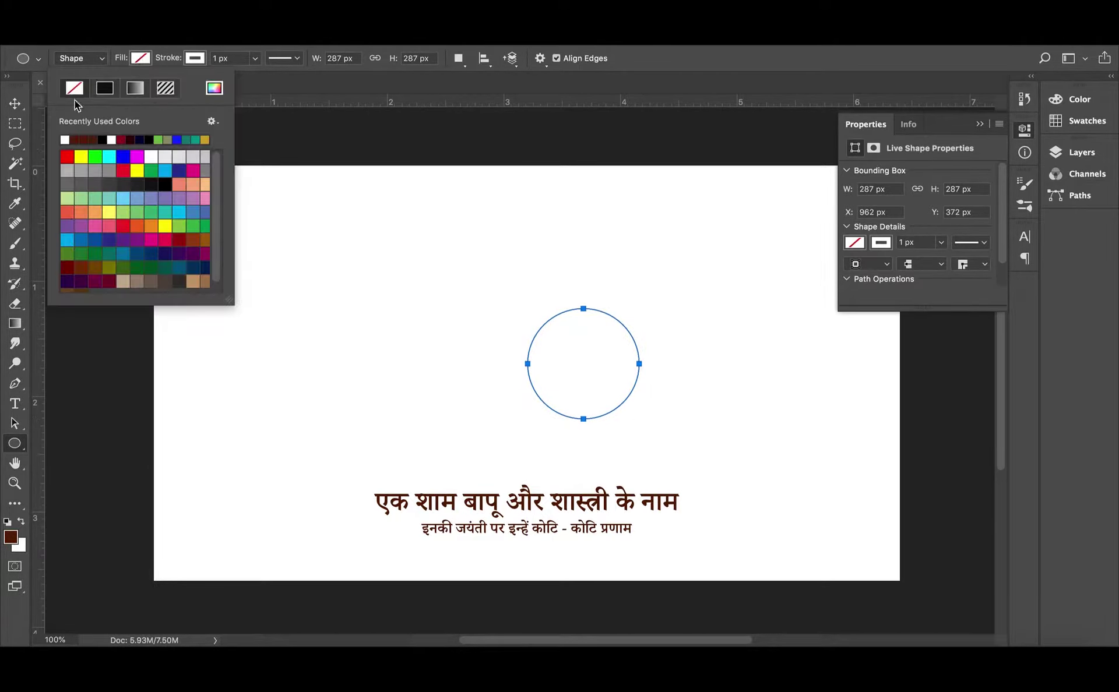
left_click(65, 140)
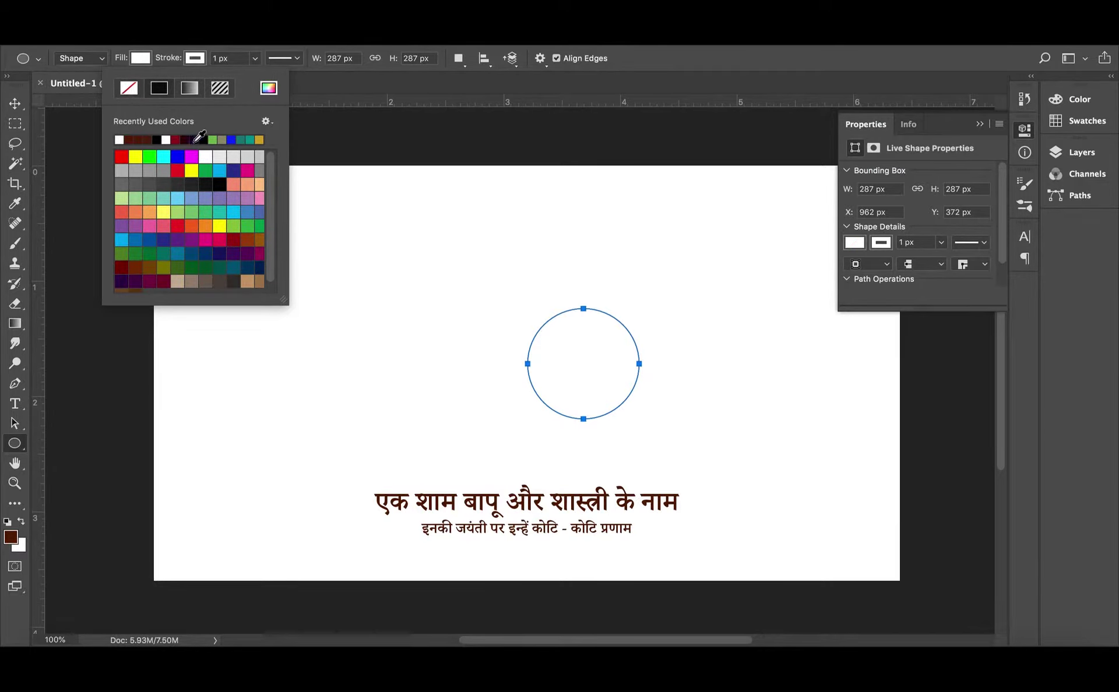
key("v")
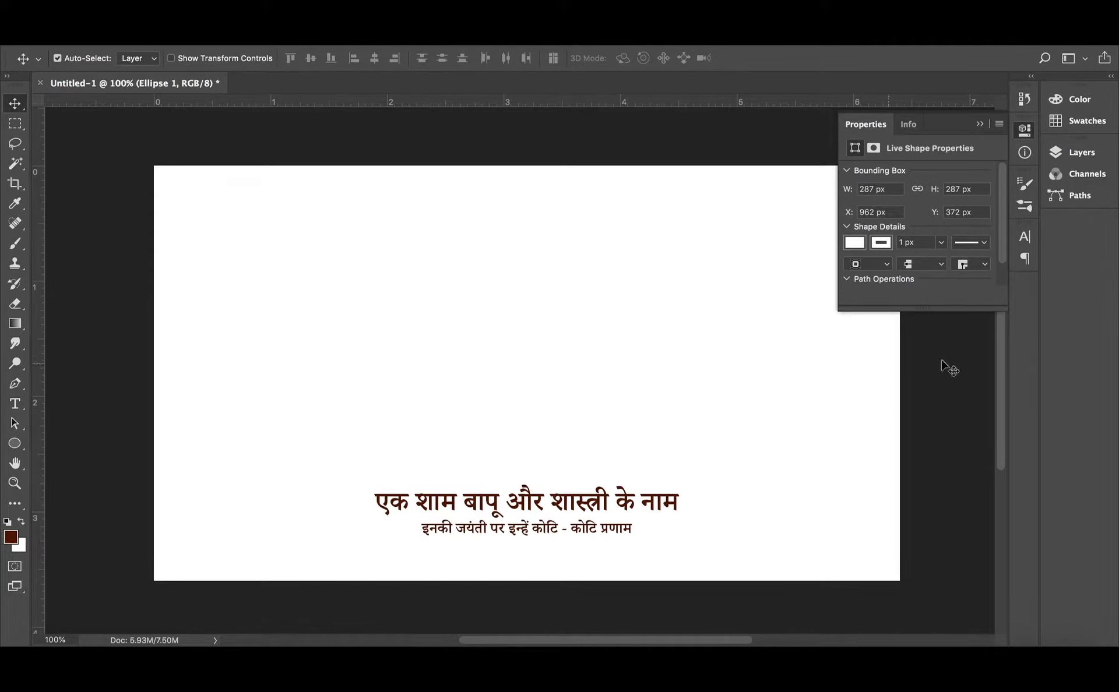
- Fill the Background layer with mid grey and reselect the Ellipse 1 circle
left_click(1081, 153)
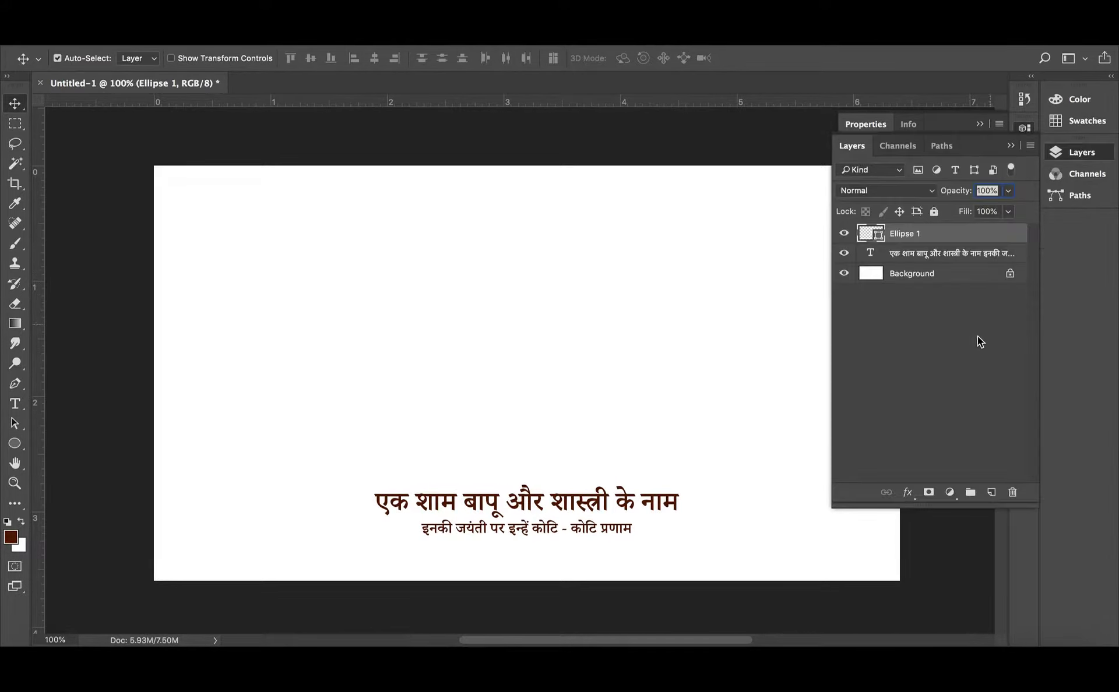
left_click(939, 278)
left_click(12, 534)
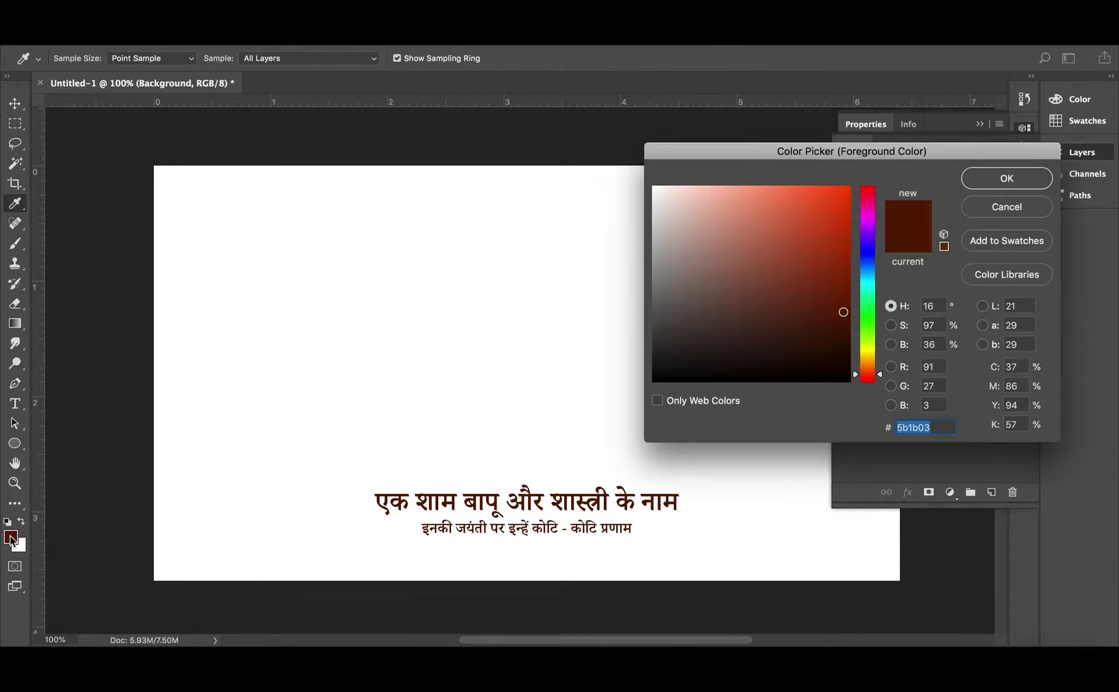
left_click_drag(686, 310, 640, 293)
key("Return")
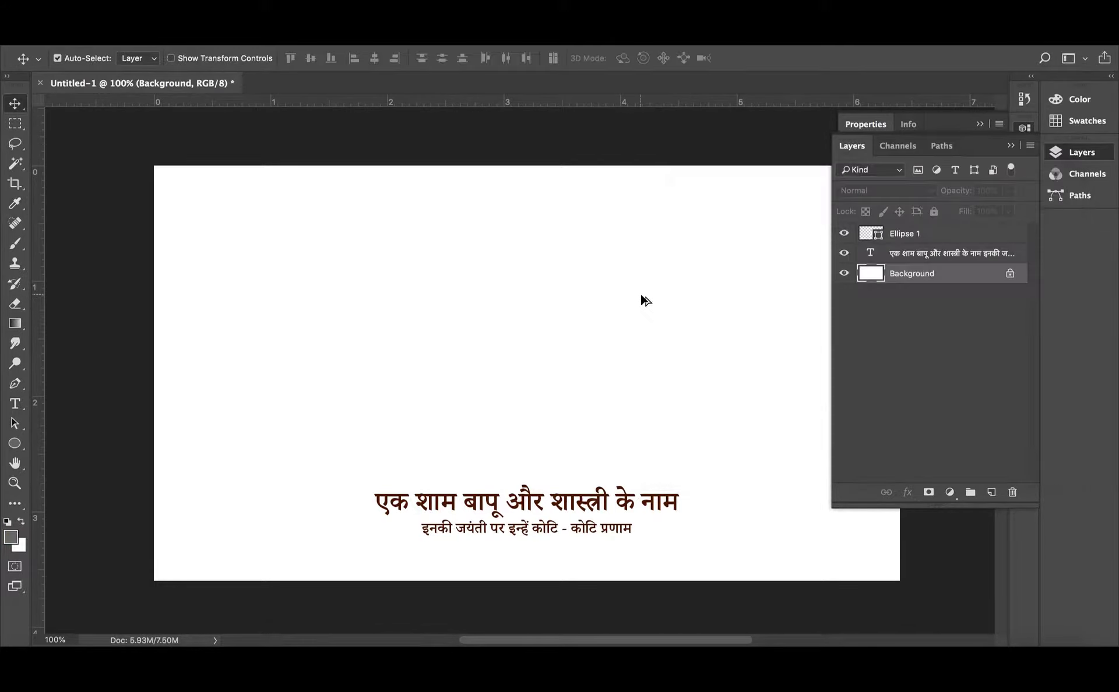
key("alt+BackSpace")
left_click(579, 358)
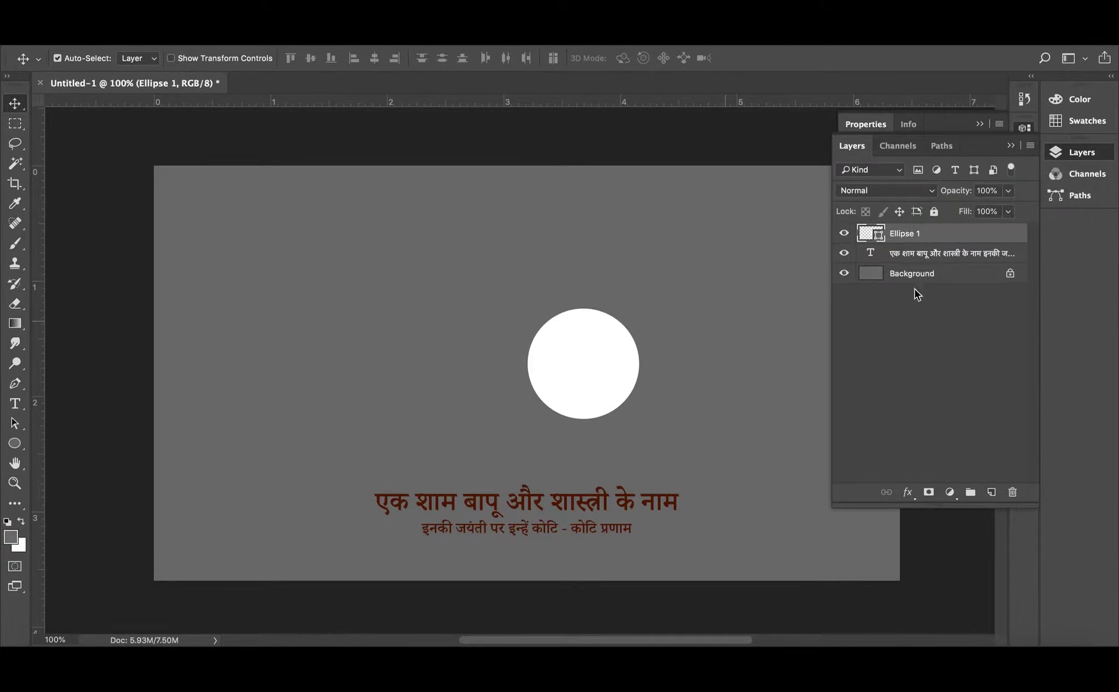
left_click(914, 289)
left_click(603, 363)
- Duplicate Ellipse 1 and give the copy a 15 px dark navy outline with no fill
key("ctrl+j")
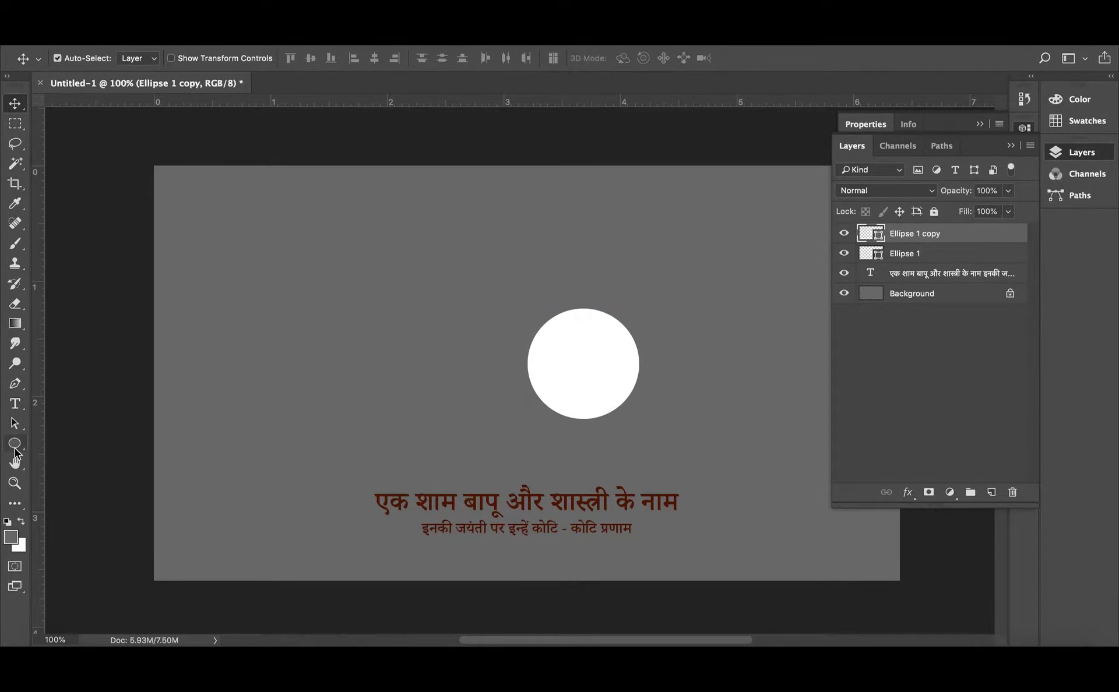
left_click(14, 443)
left_click(220, 59)
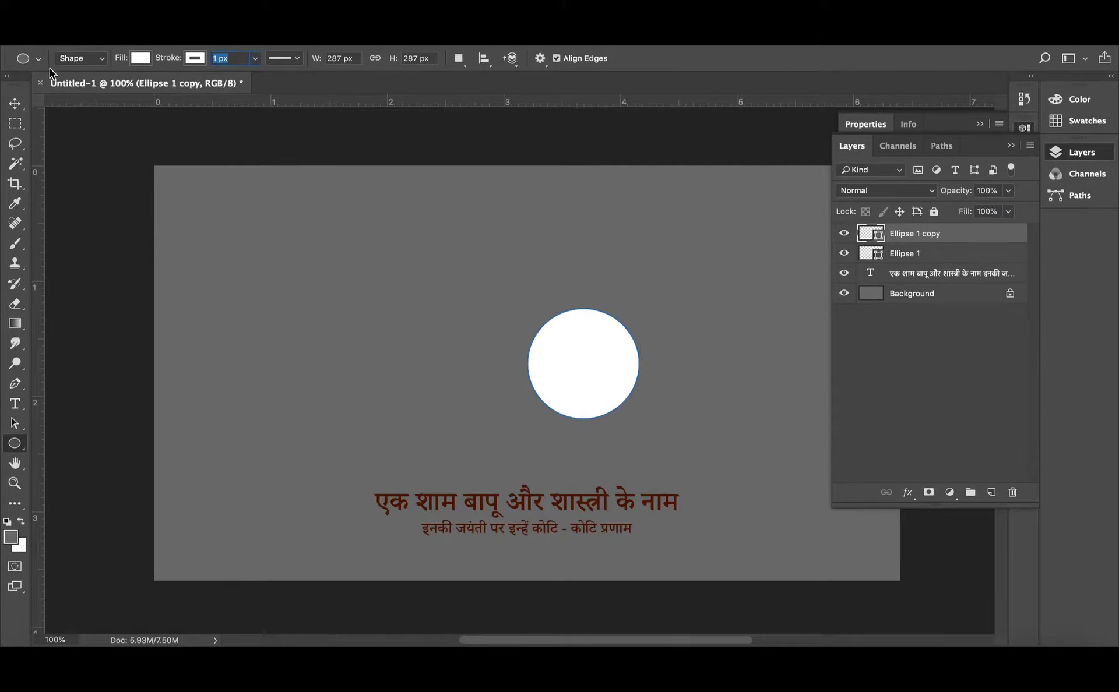
type("1")
left_click(198, 59)
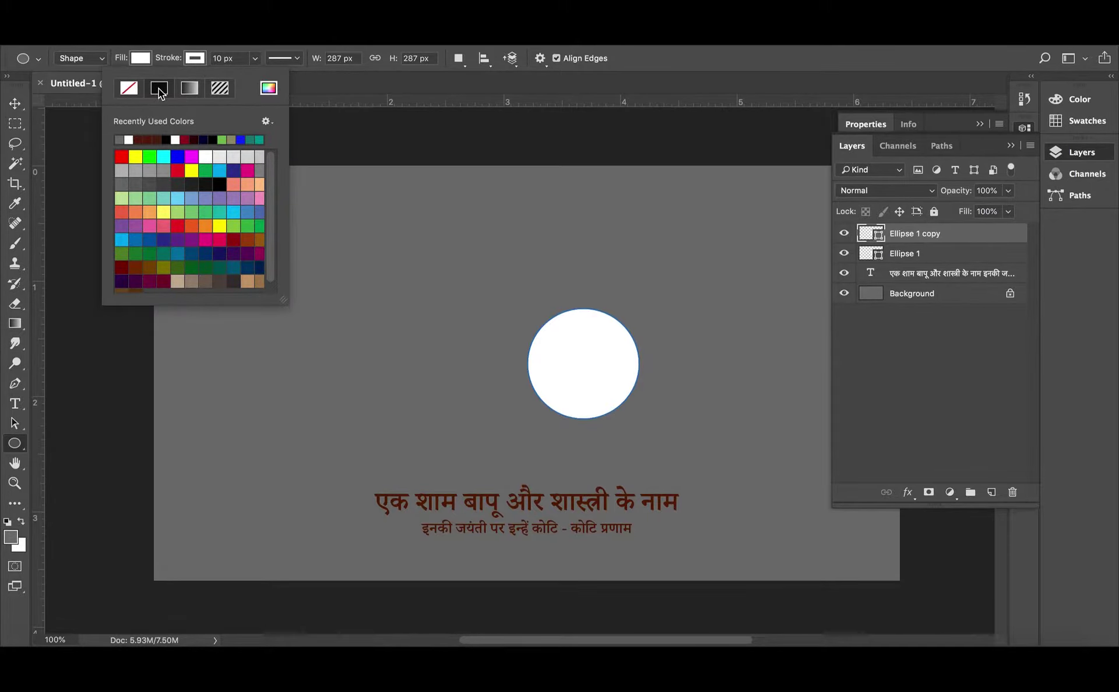
left_click(207, 140)
key("v")
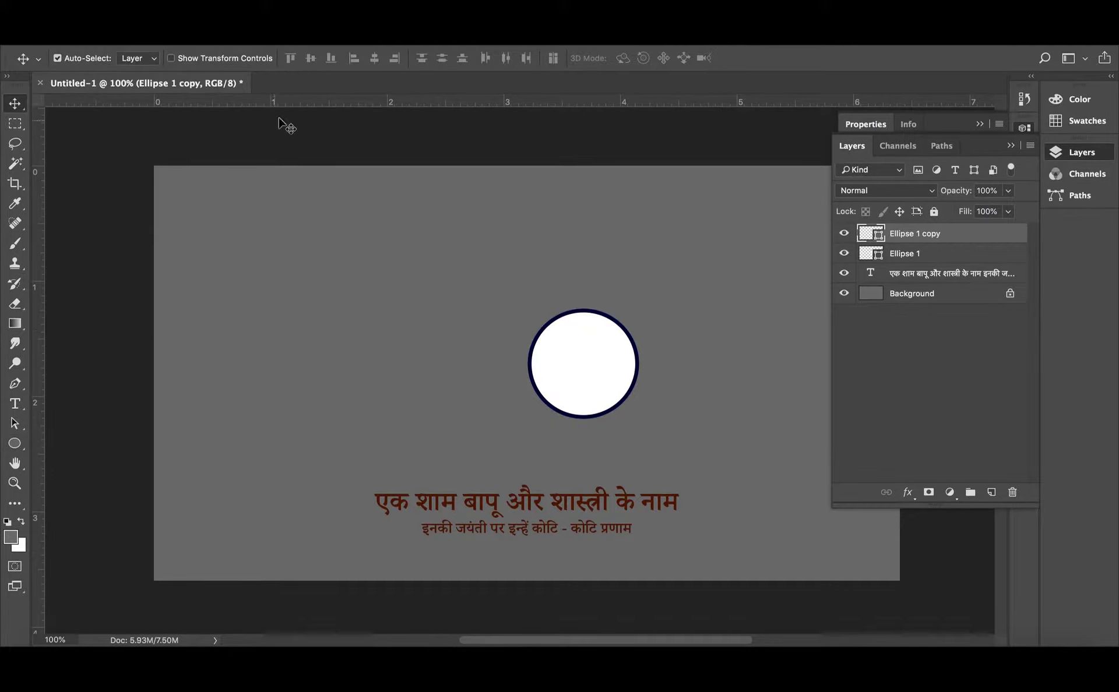
left_click(14, 443)
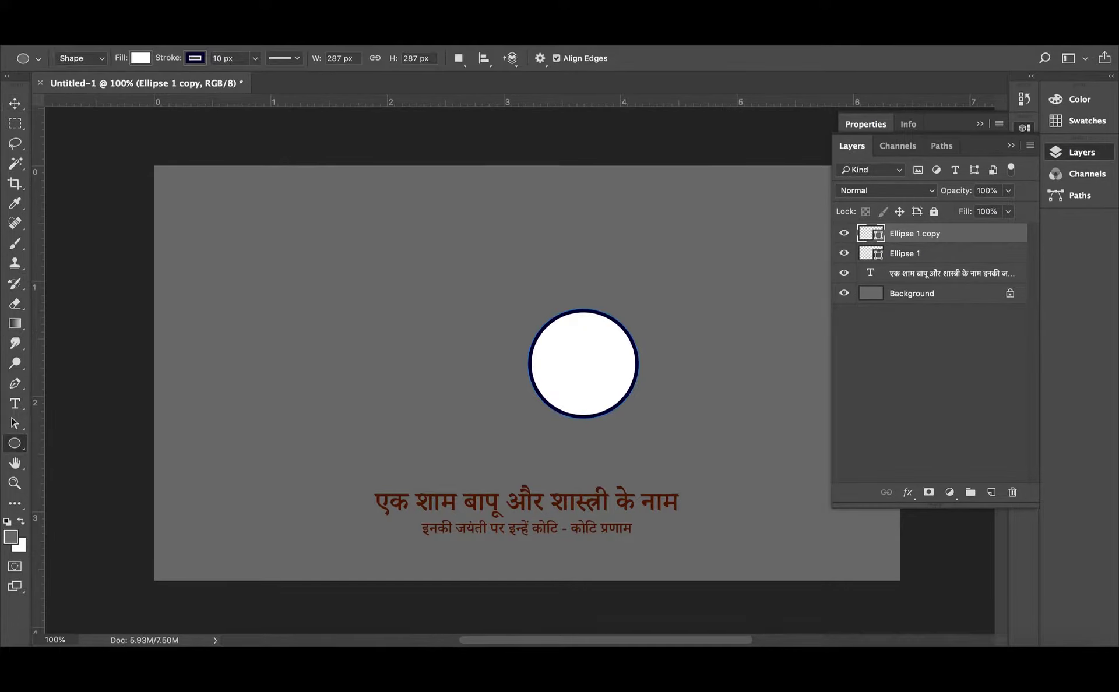
type("15")
key("Return")
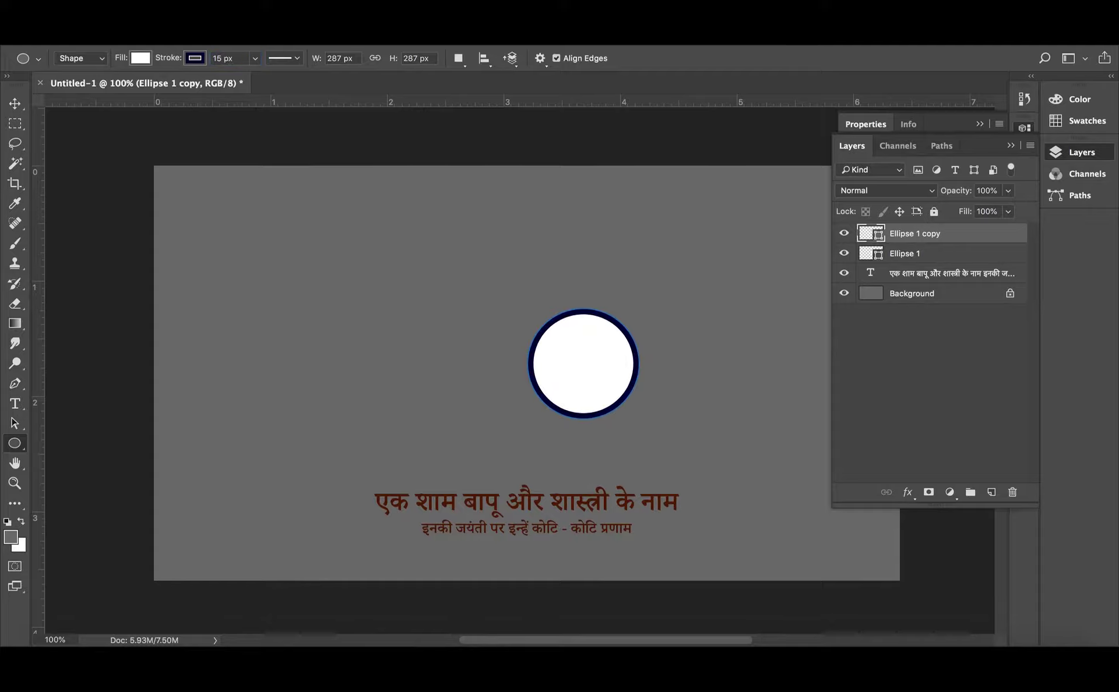
left_click(140, 57)
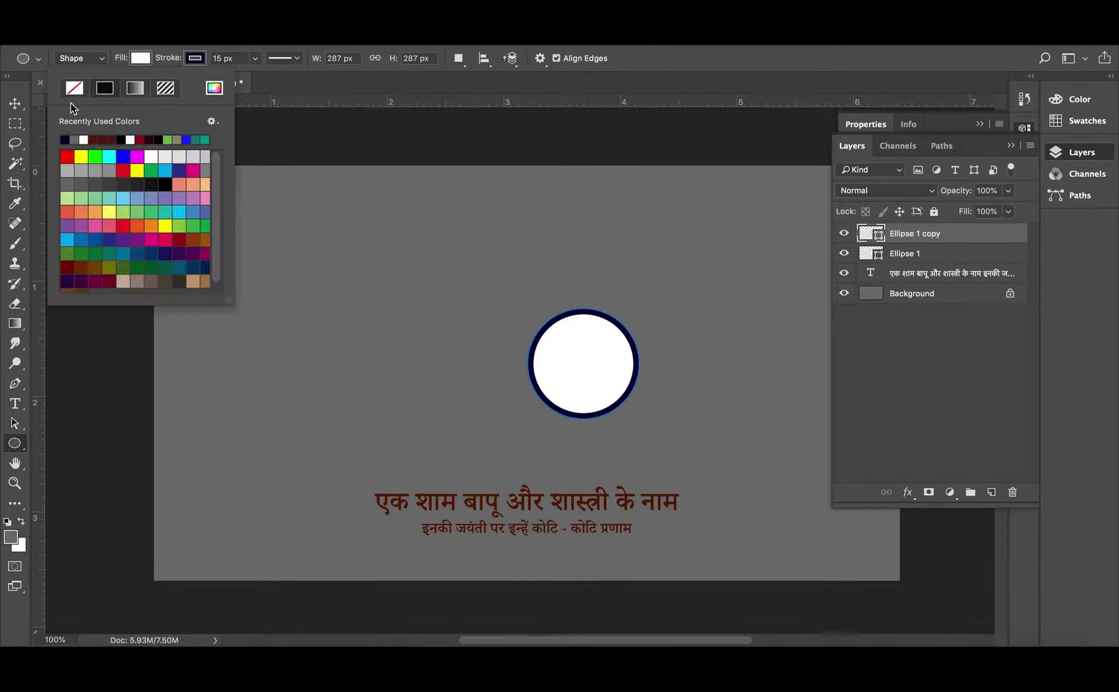
left_click(14, 103)
left_click(268, 230)
- Scale the white Ellipse 1 circle down slightly inside the ring
key("ctrl+z")
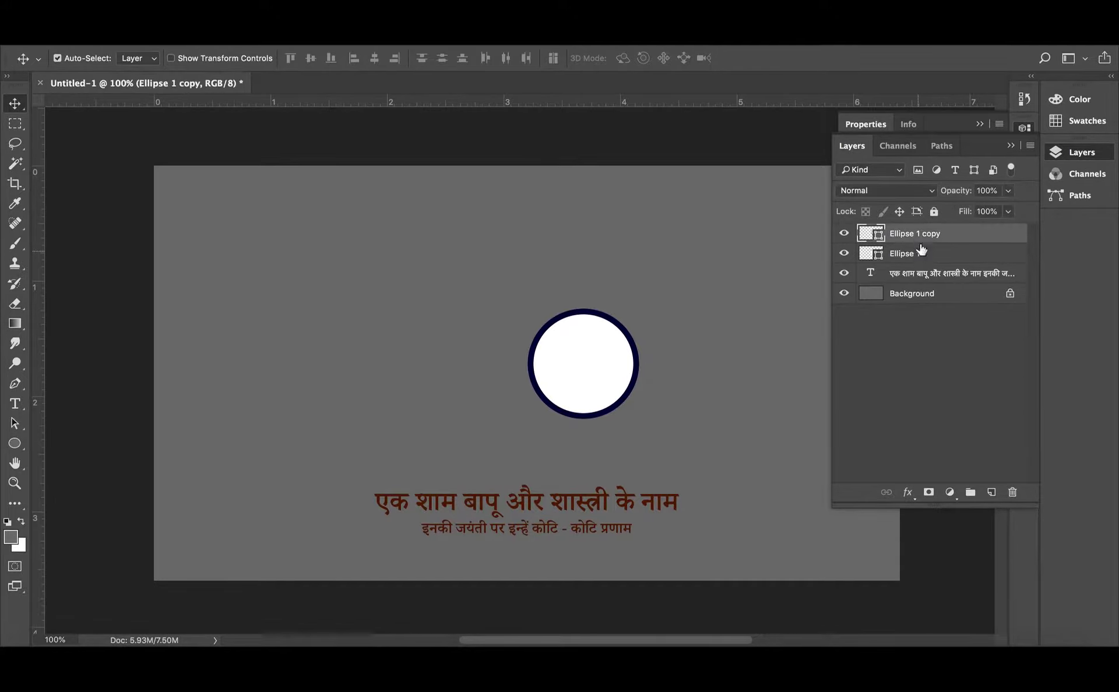
left_click(848, 236)
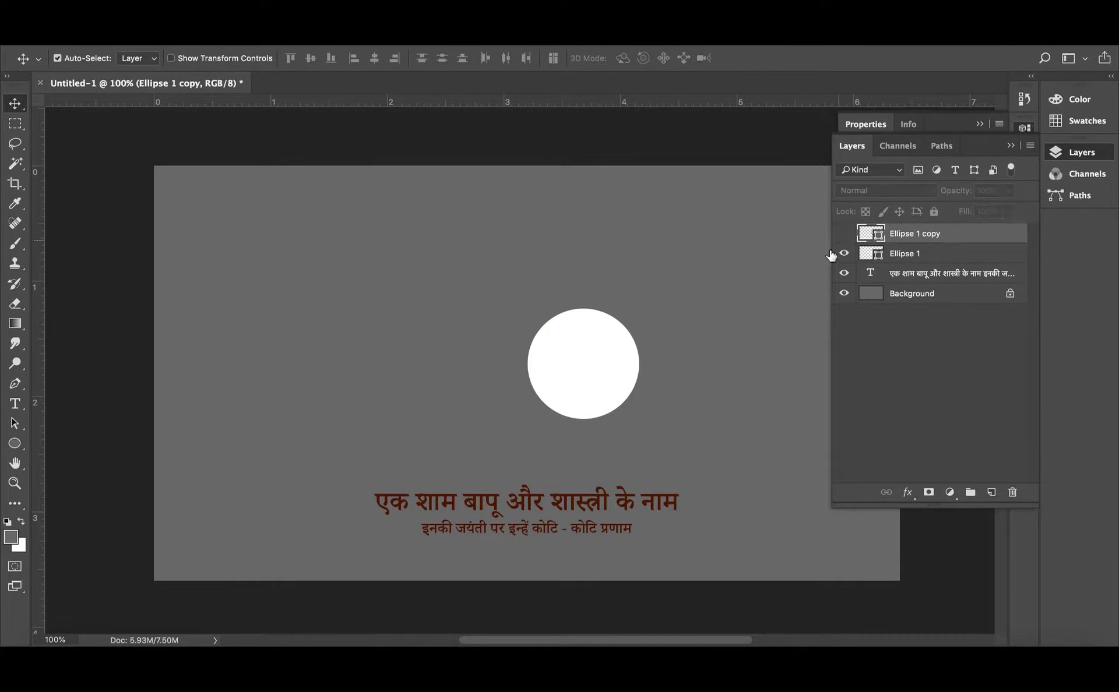
left_click(568, 359)
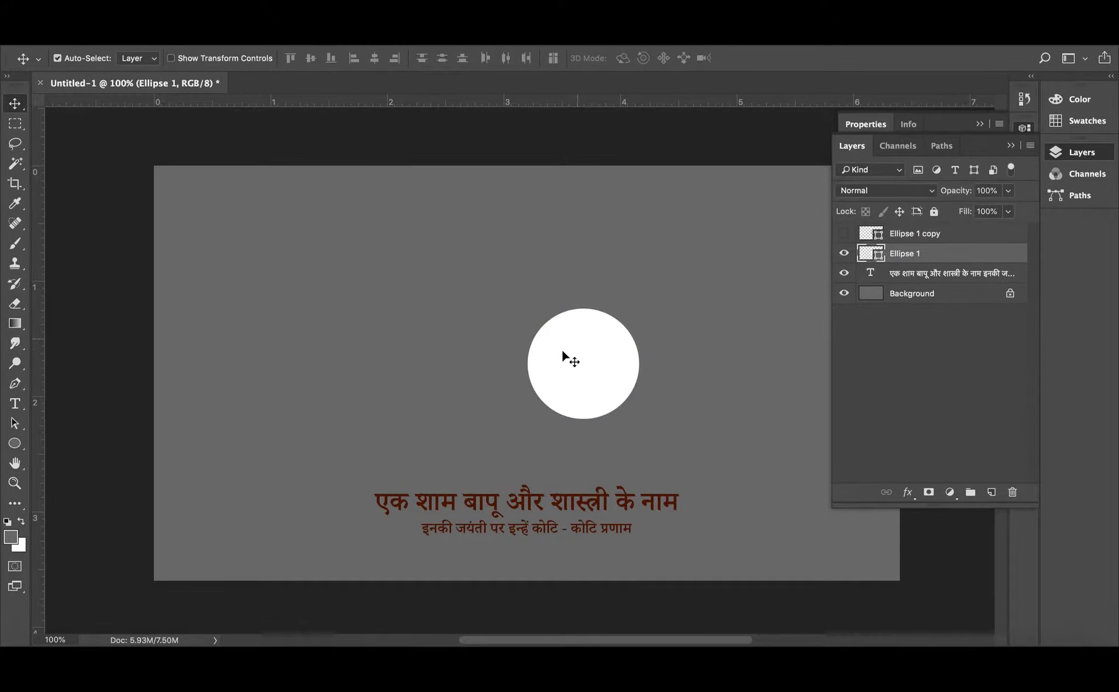
left_click(903, 233)
left_click(842, 234)
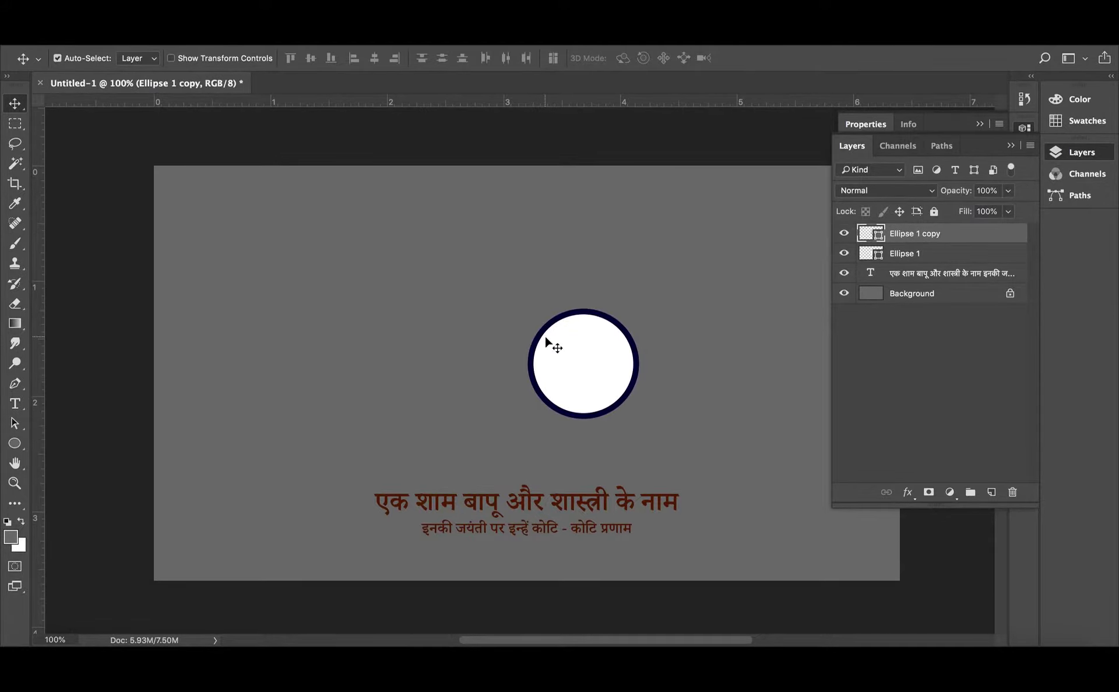
left_click(887, 263)
scroll(619, 387, "up", 2)
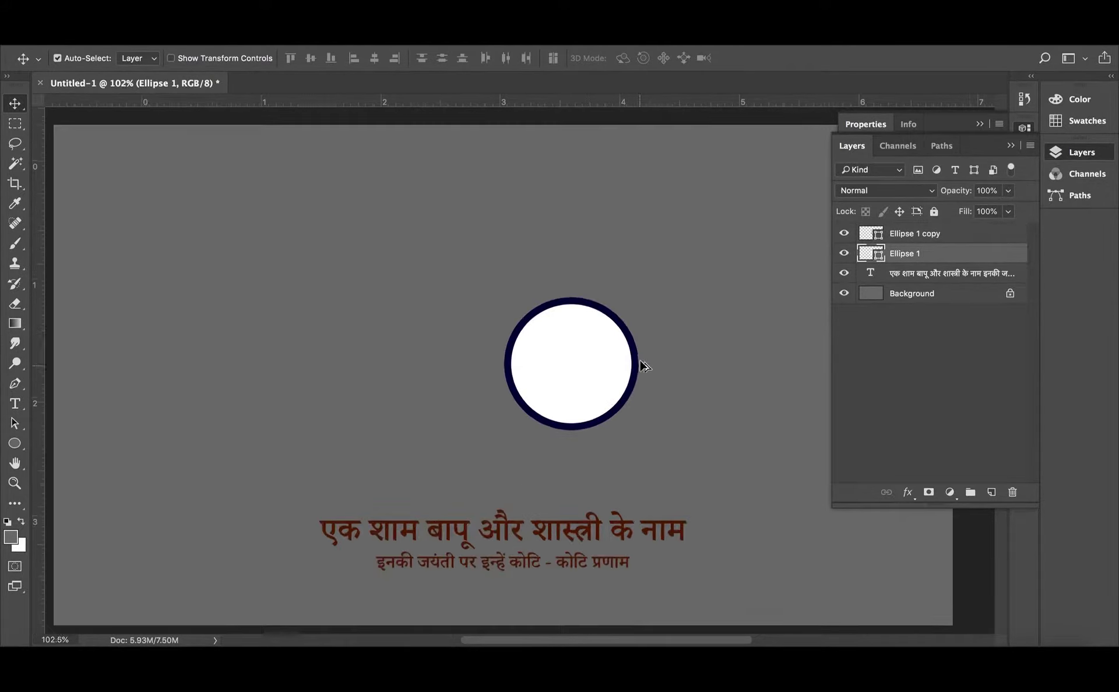
scroll(623, 373, "up", 4)
key("ctrl+t")
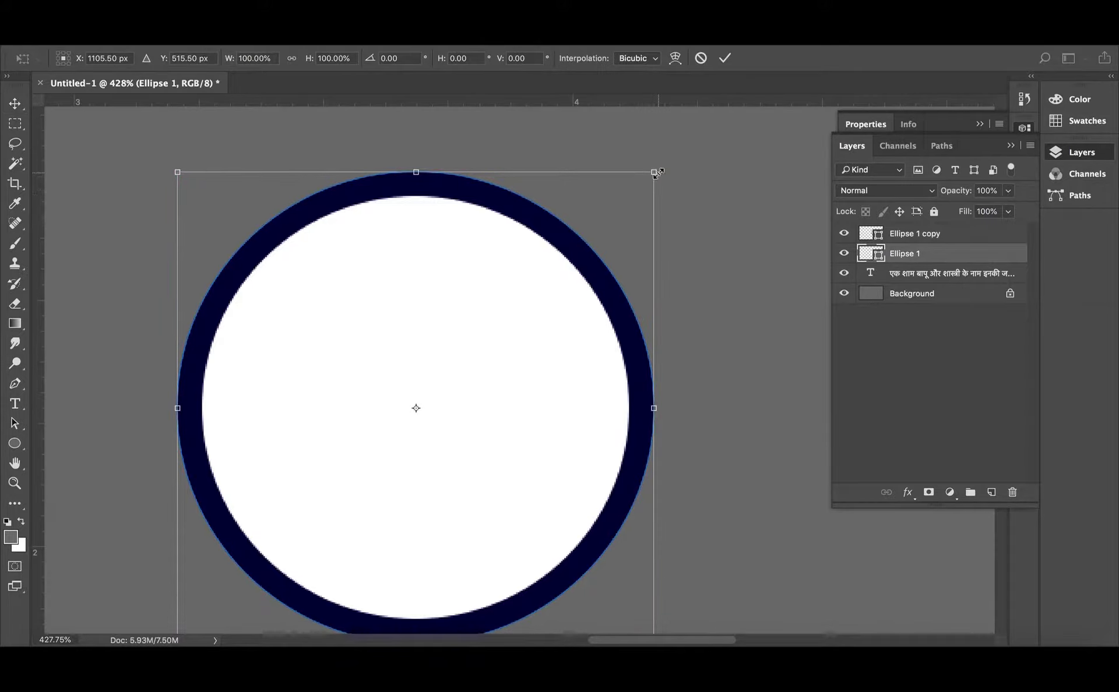
left_click_drag(655, 173, 638, 187)
key("Return")
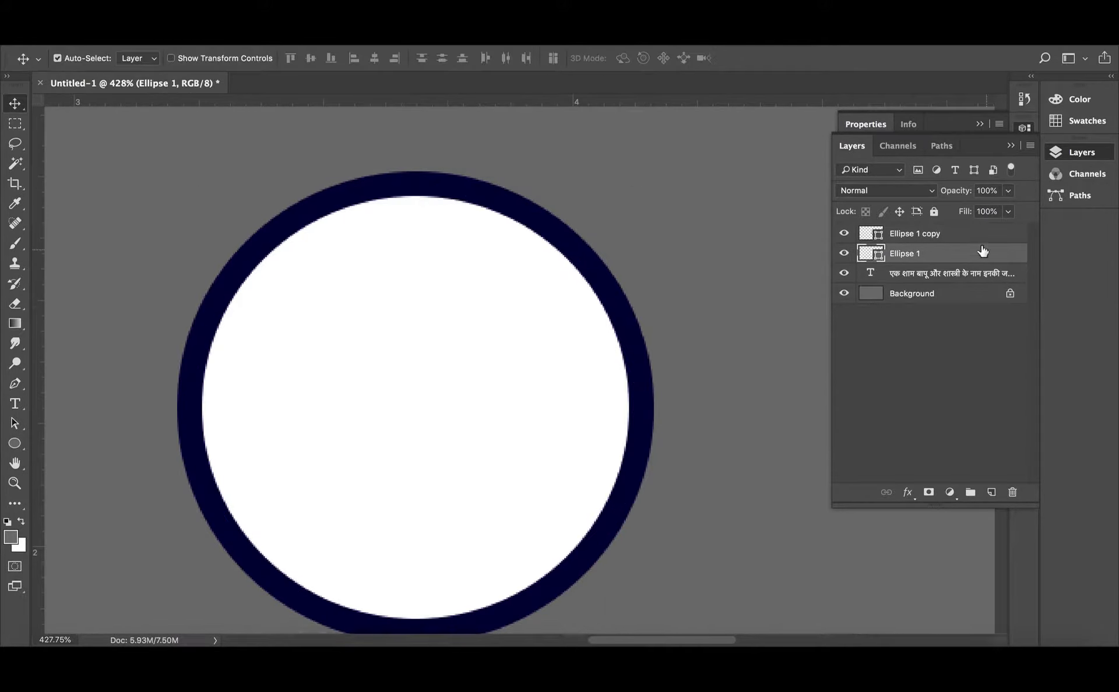
- Change the Ellipse 1 copy ring's outline colour to black
left_click(954, 234)
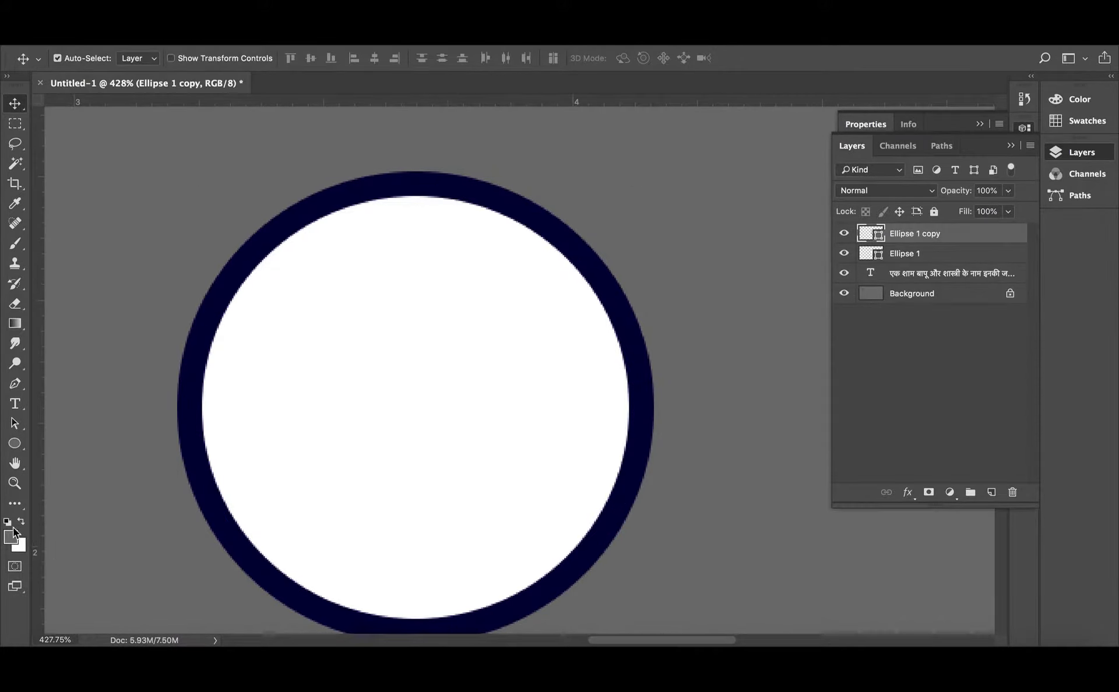
left_click(15, 444)
left_click(196, 59)
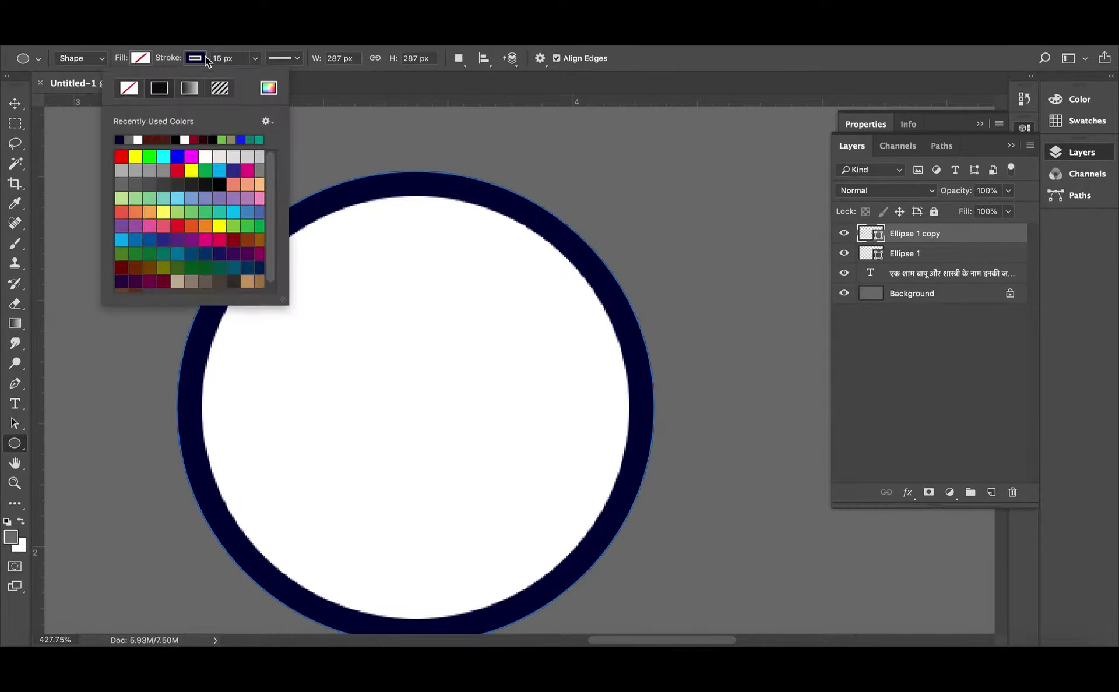
left_click(211, 184)
key("v")
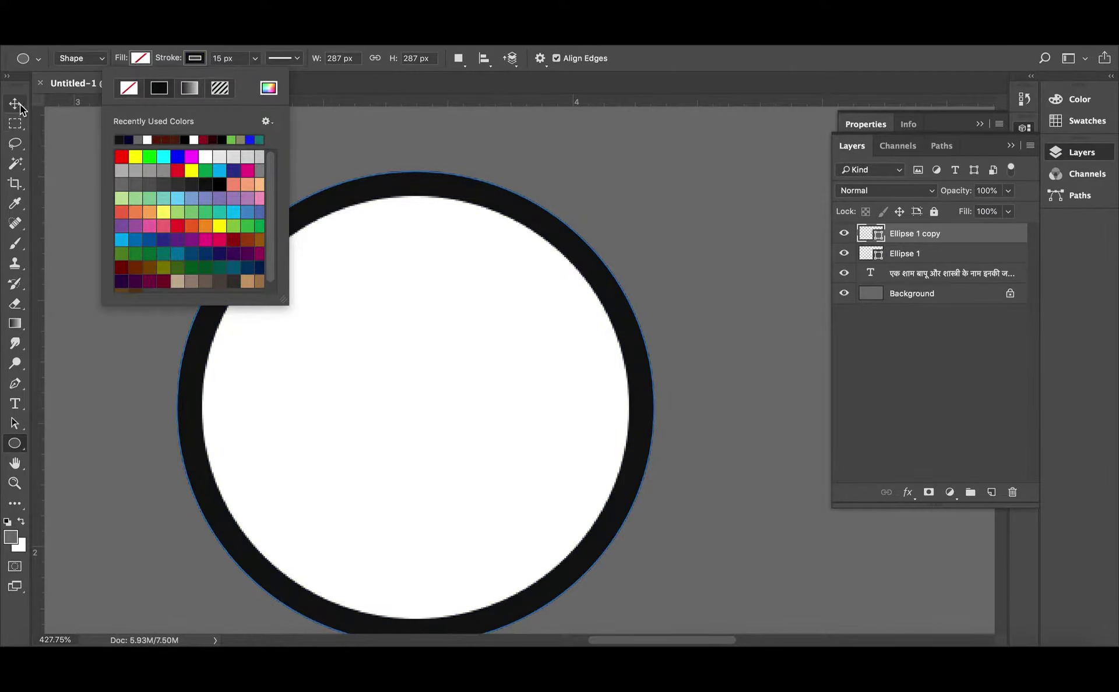
scroll(676, 266, "down", 5)
- Drag the ring copy left beside the circle to form a second lens
scroll(631, 337, "down", 1)
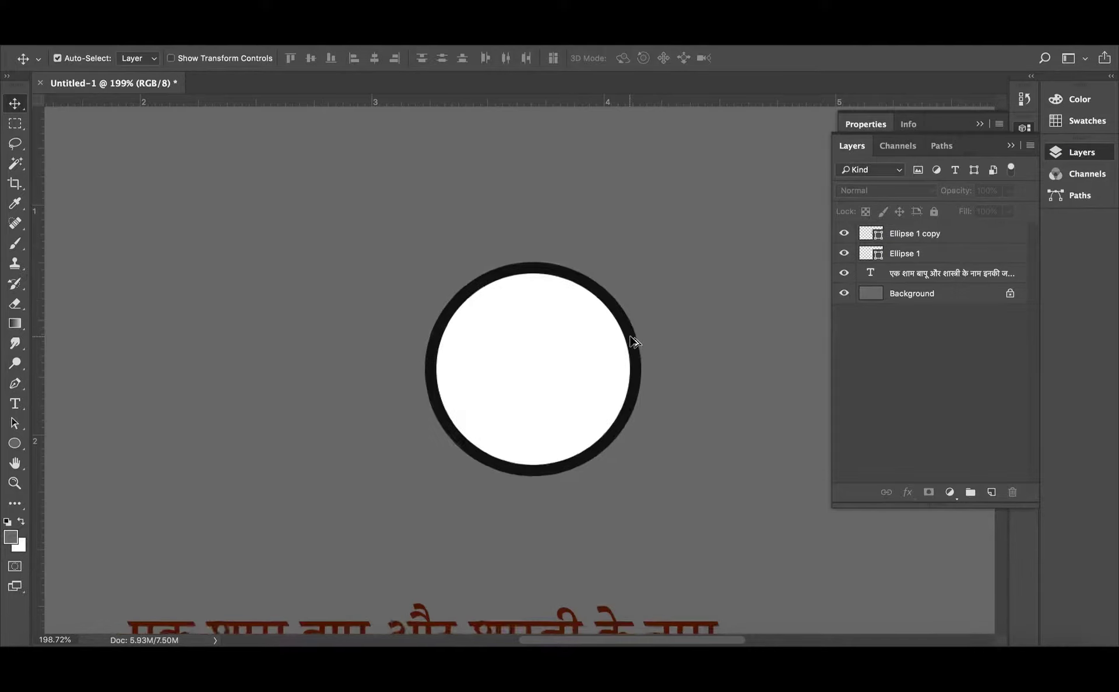
scroll(524, 315, "down", 2)
scroll(606, 341, "down", 1)
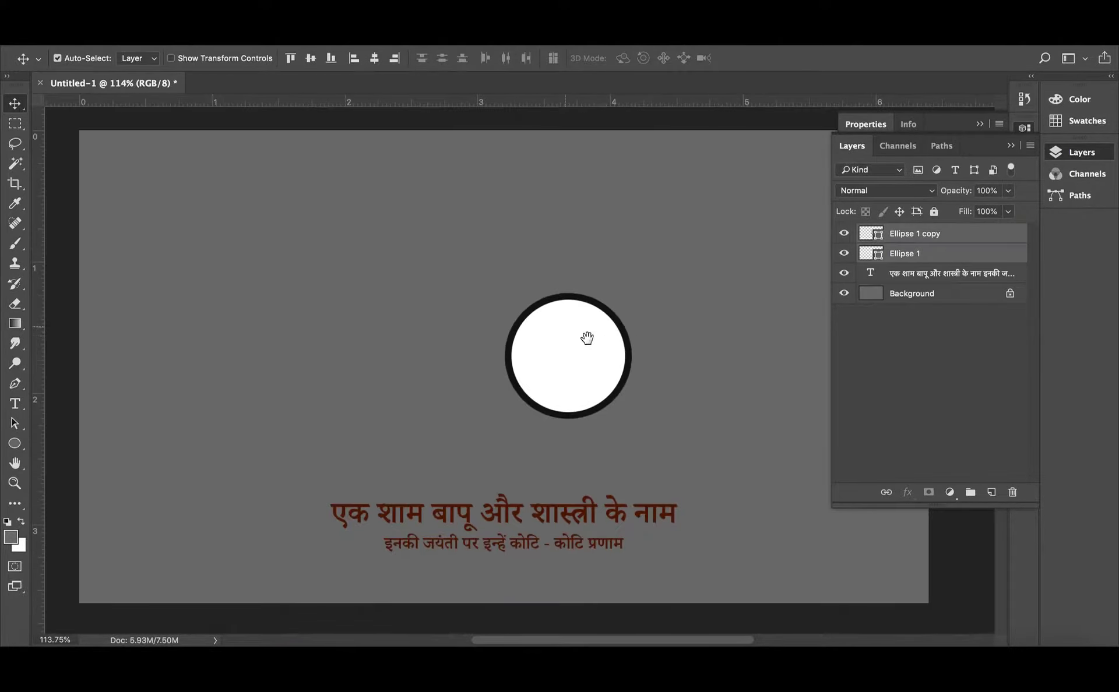
scroll(588, 335, "down", 1)
mouse_move(617, 351)
left_mouse_down()
mouse_move(465, 362)
mouse_move(480, 362)
left_mouse_up()
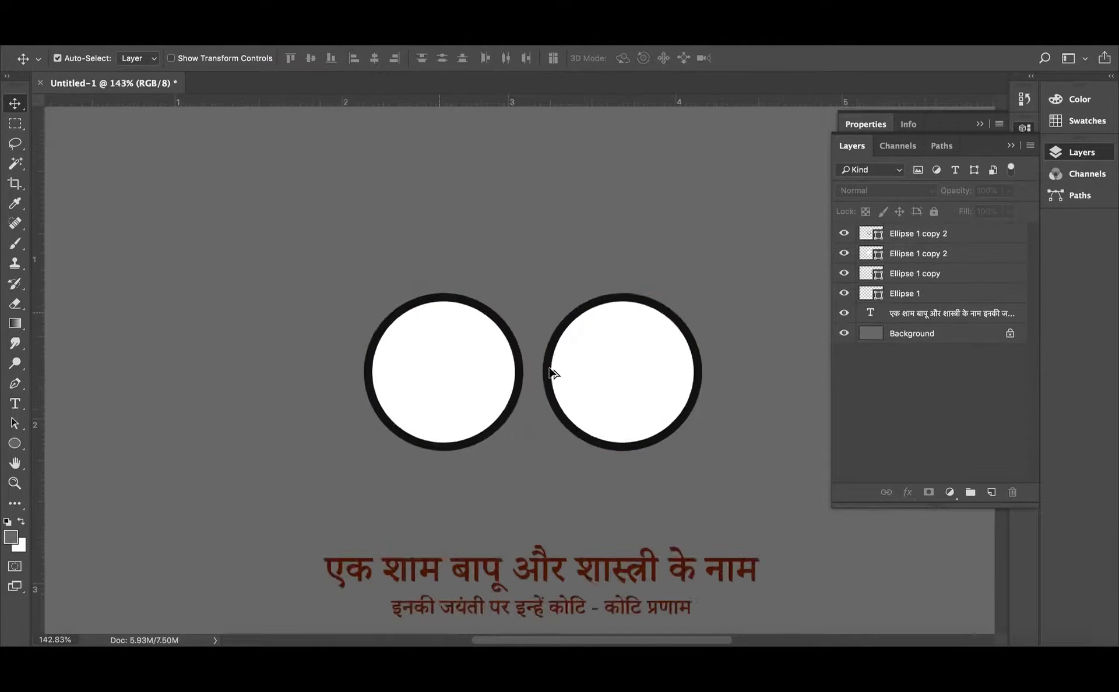
scroll(550, 373, "up", 4)
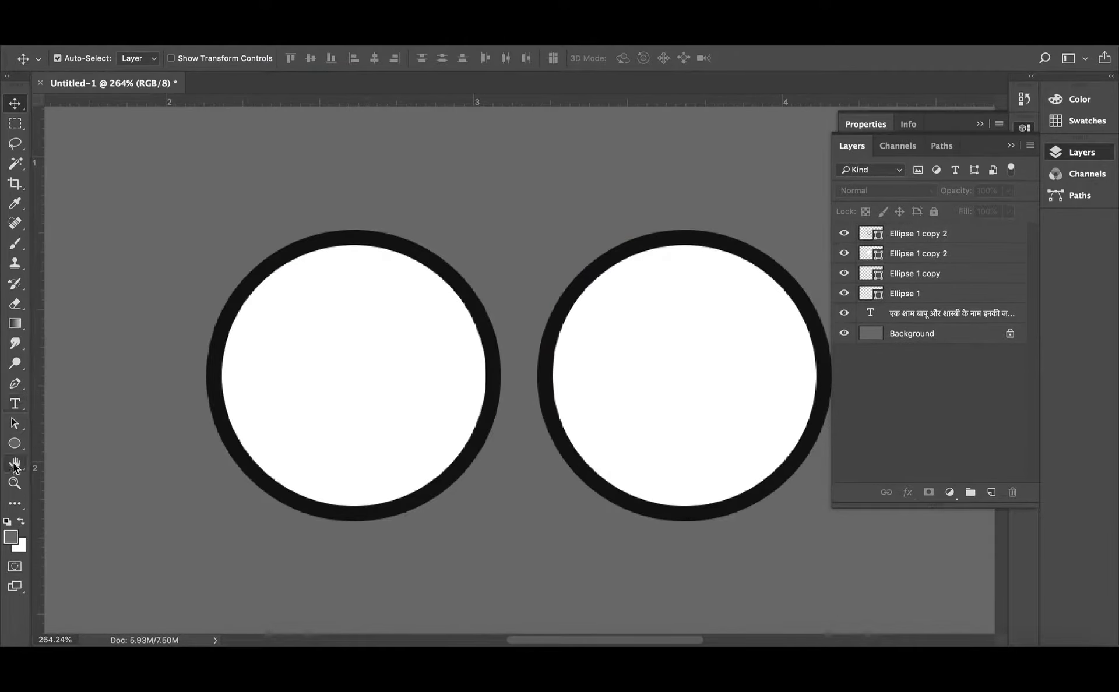
- Draw a small rectangle bridge between the lenses with black fill and no stroke
left_click_drag(14, 443, 86, 442)
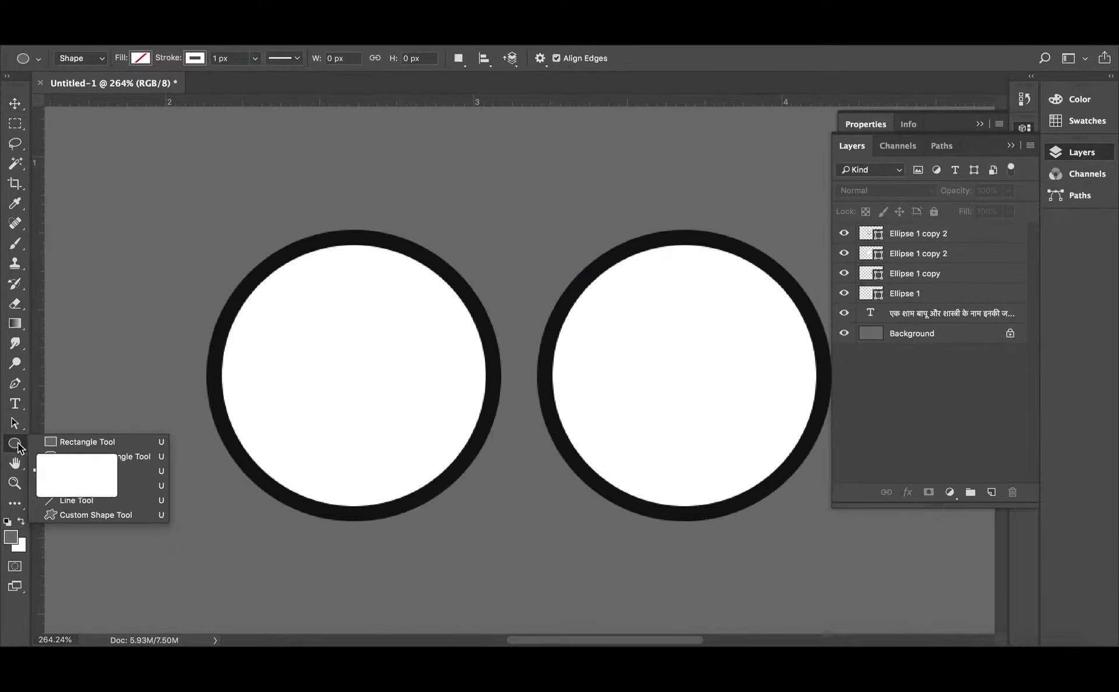
left_click(89, 442)
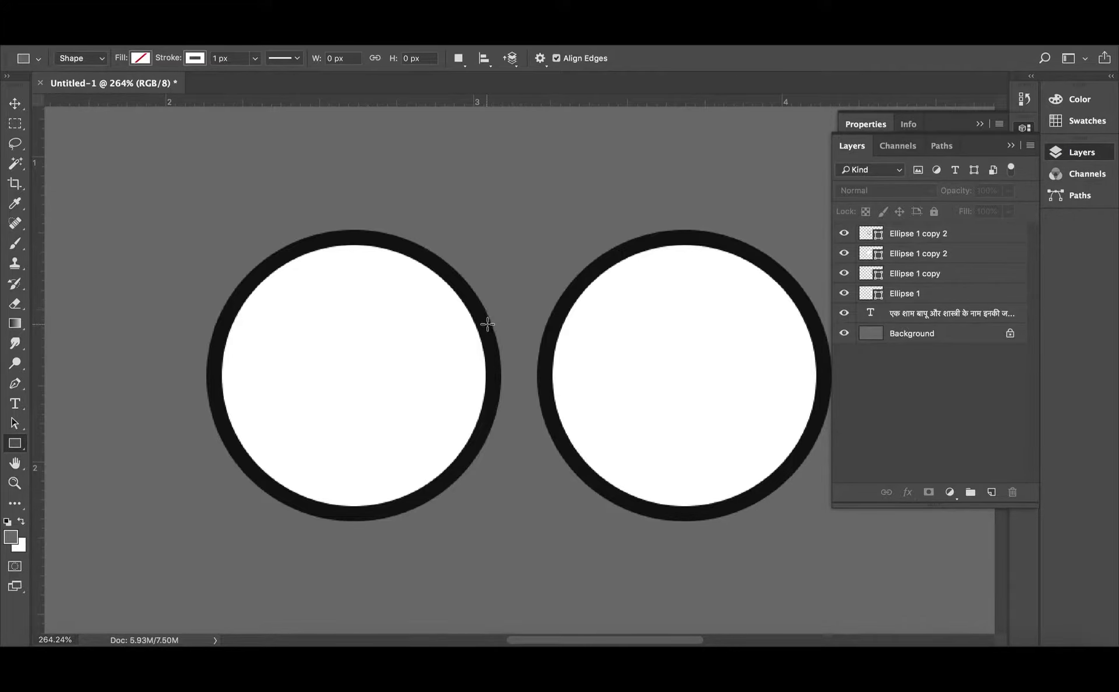
left_click_drag(488, 324, 553, 343)
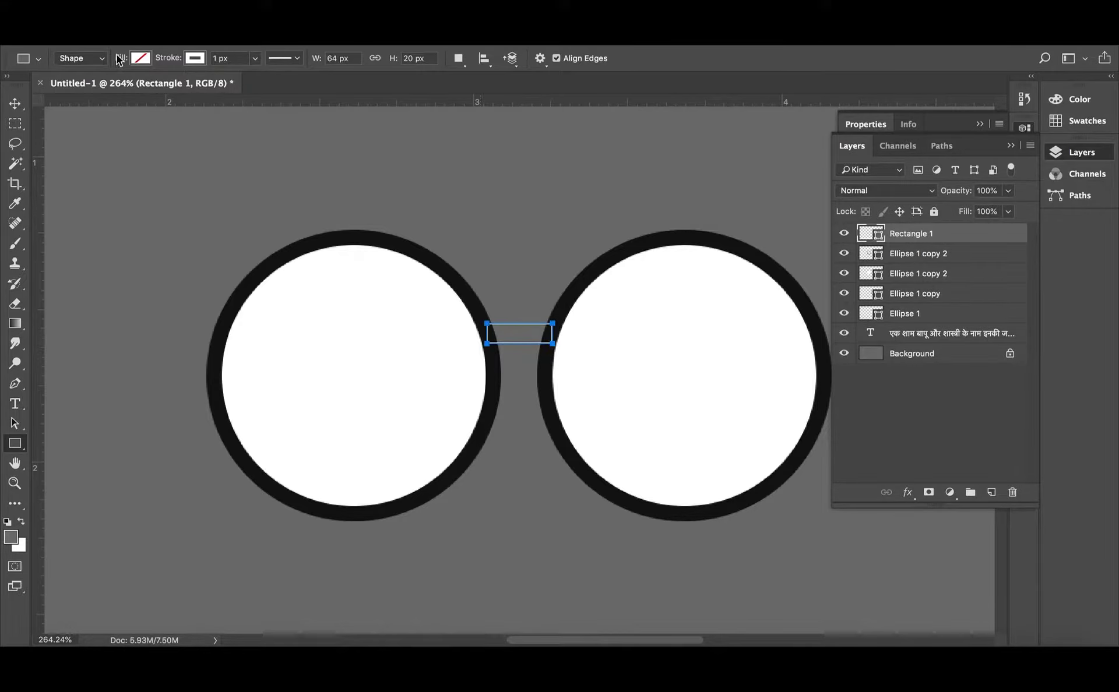
left_click(140, 58)
left_click(164, 183)
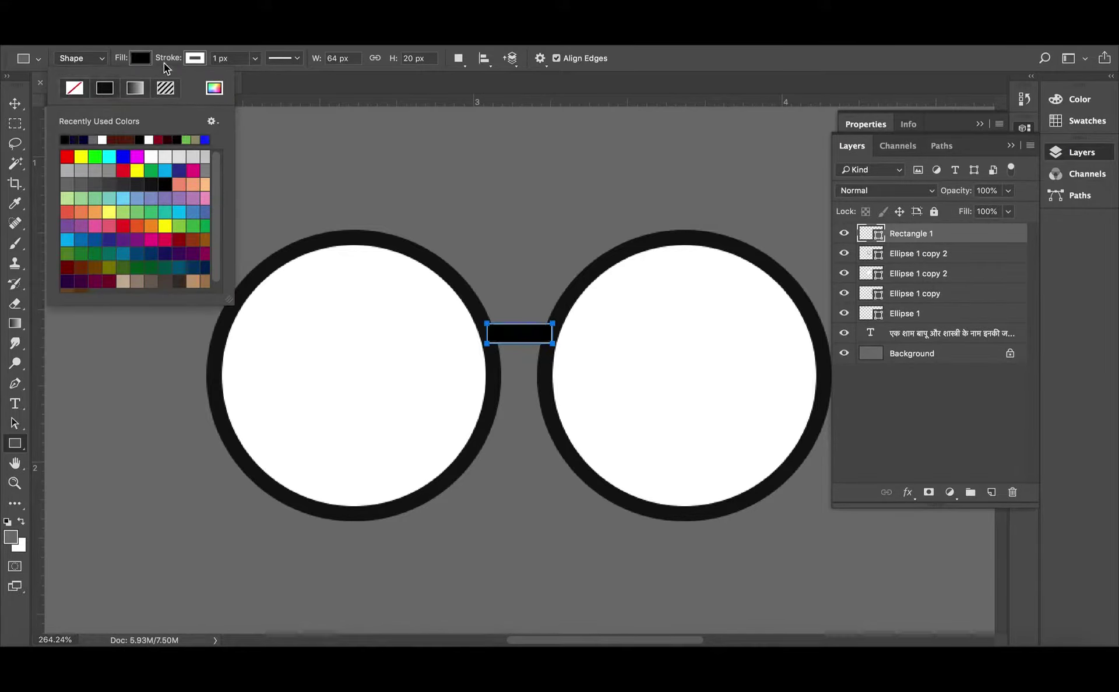
left_click(192, 59)
left_click(125, 87)
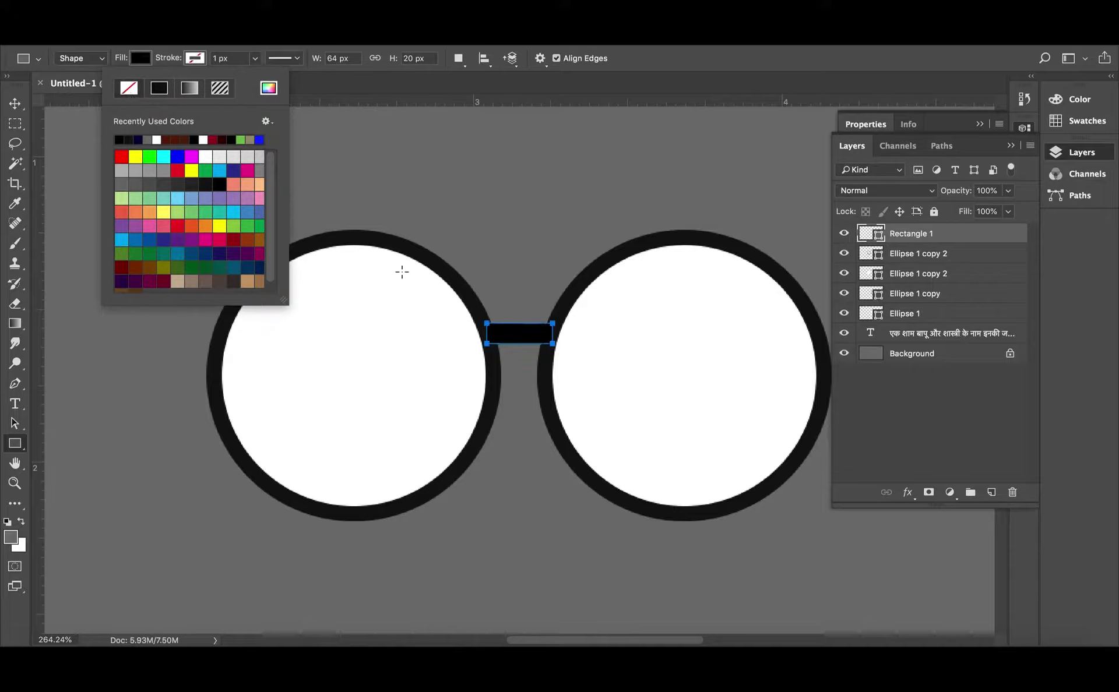
left_click(15, 104)
- Lower the right lens (Ellipse 1) opacity to 20%
left_click(496, 238)
scroll(372, 315, "down", 5)
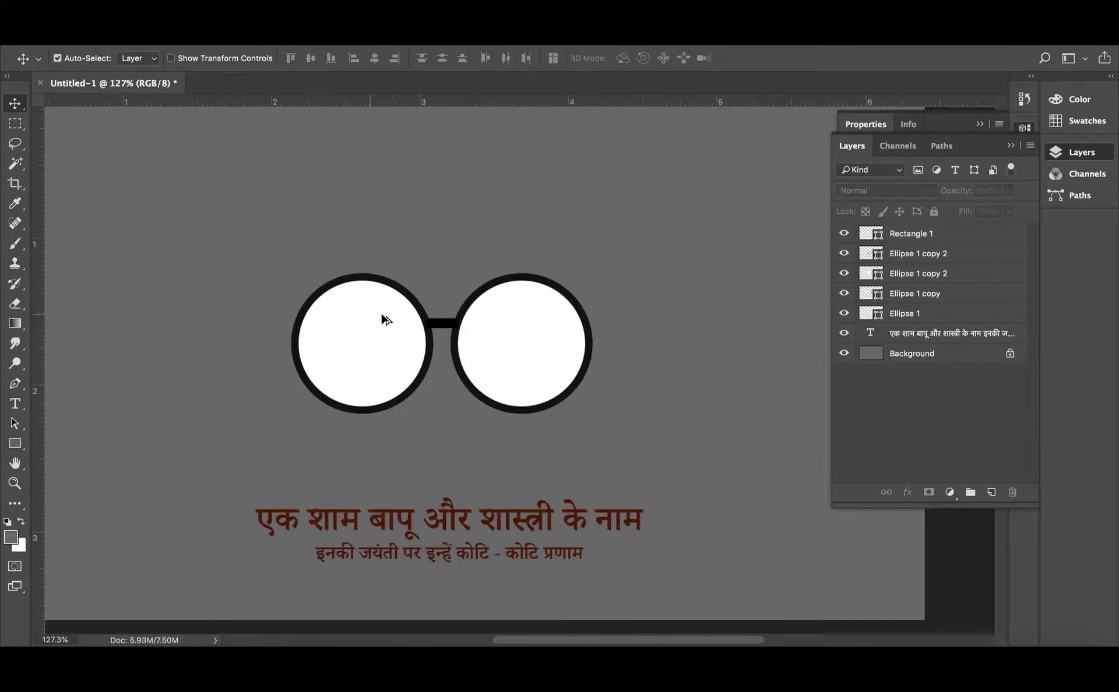
scroll(464, 333, "up", 2)
scroll(464, 333, "up", 3)
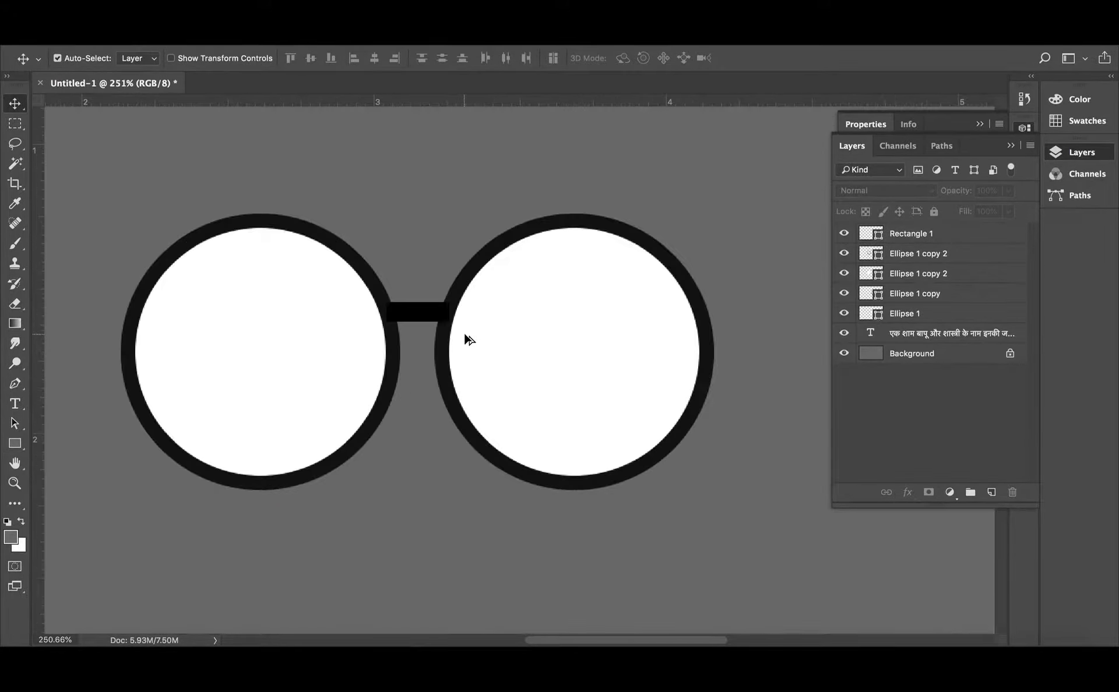
scroll(344, 335, "down", 2)
scroll(350, 332, "down", 2)
scroll(326, 308, "down", 1)
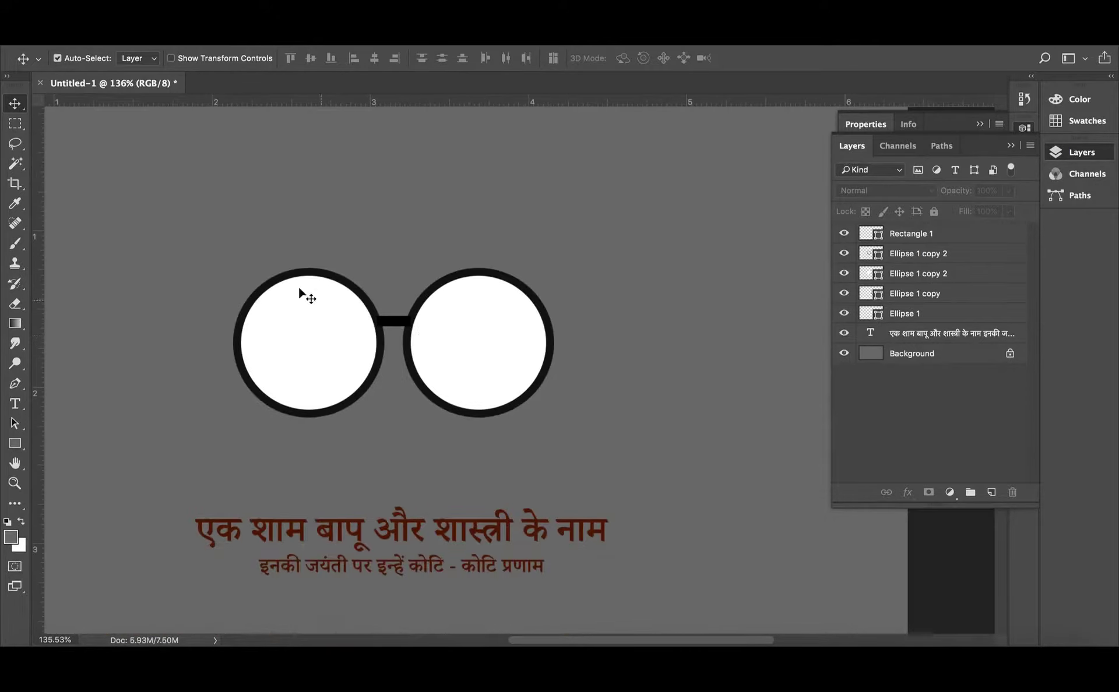
left_click_drag(231, 244, 622, 407)
left_click(470, 328)
left_click(486, 337)
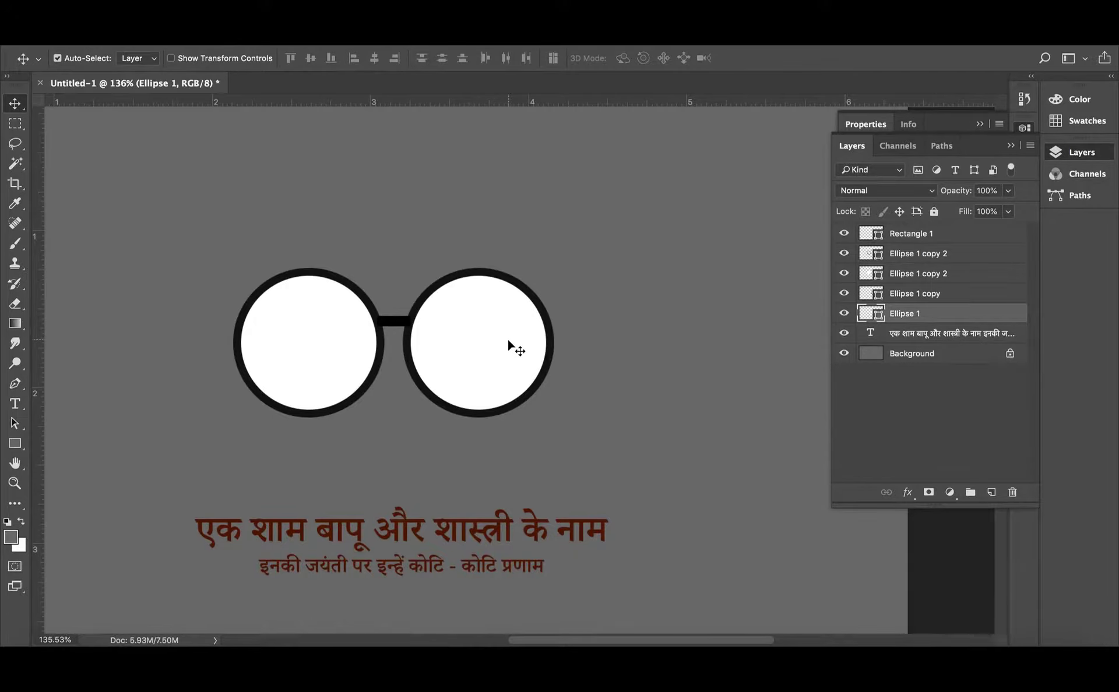
key("4")
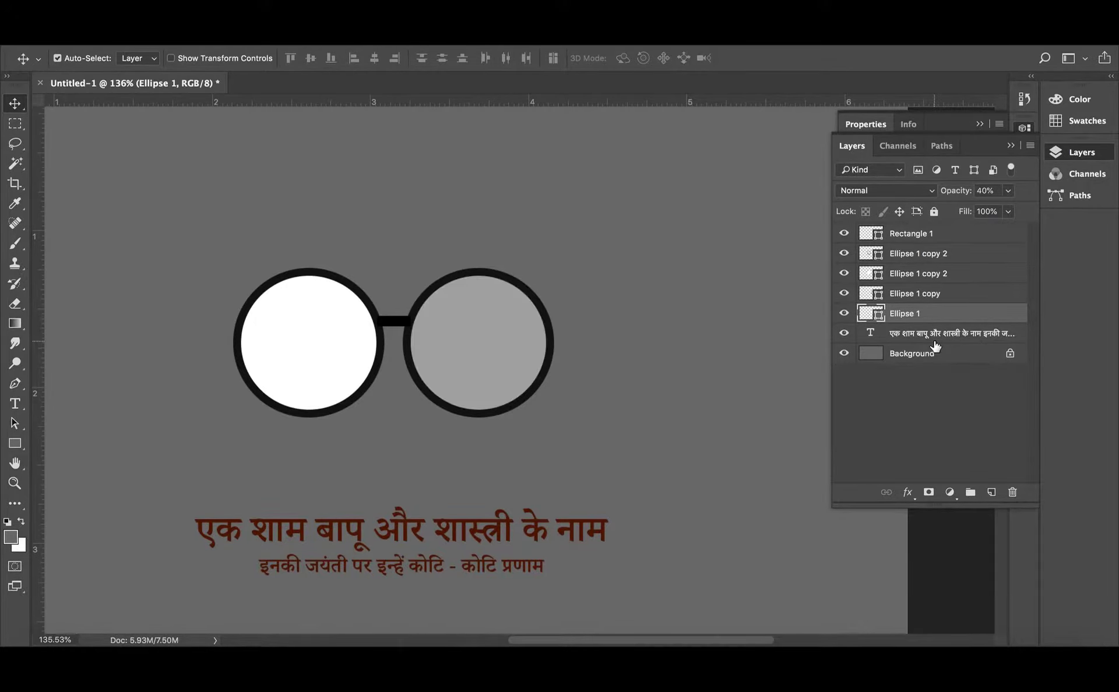
key("3")
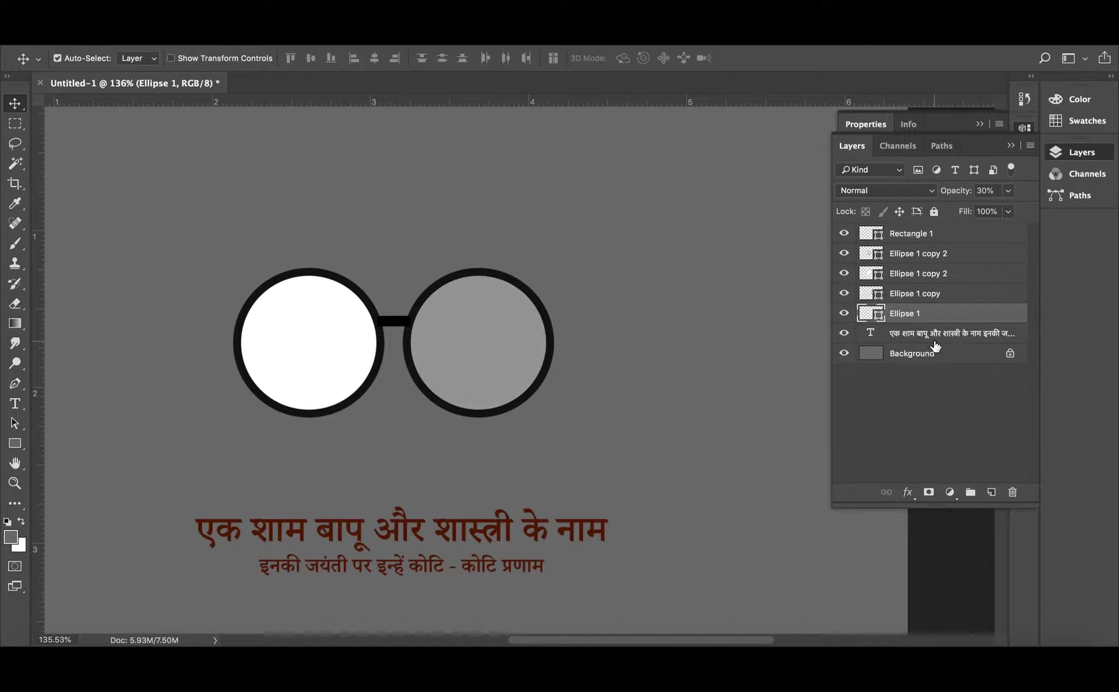
key("2")
- Set the left lens to 20% opacity and marquee-select all the spectacle shapes
left_click(339, 343)
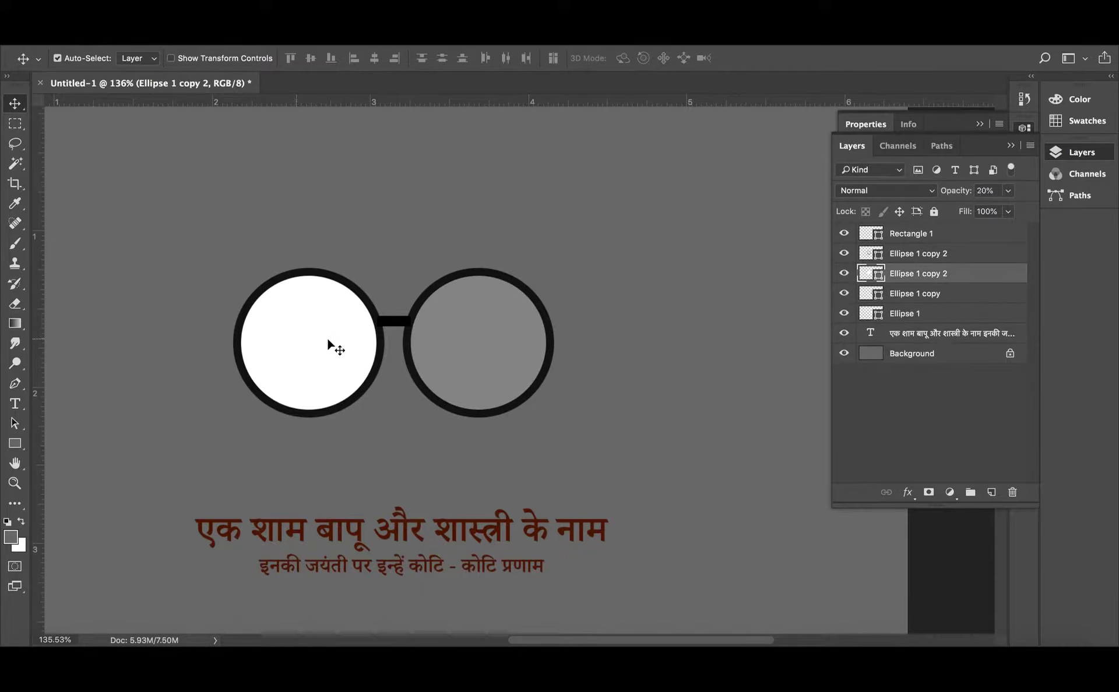
key("2")
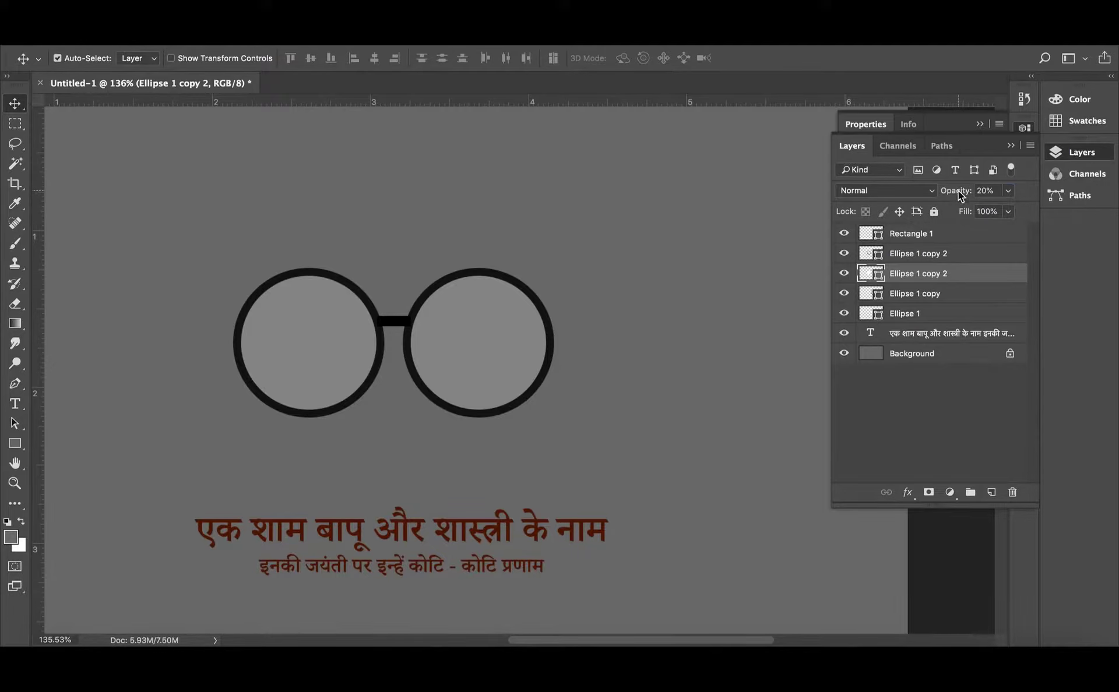
left_click(988, 191)
left_click_drag(644, 213, 160, 403)
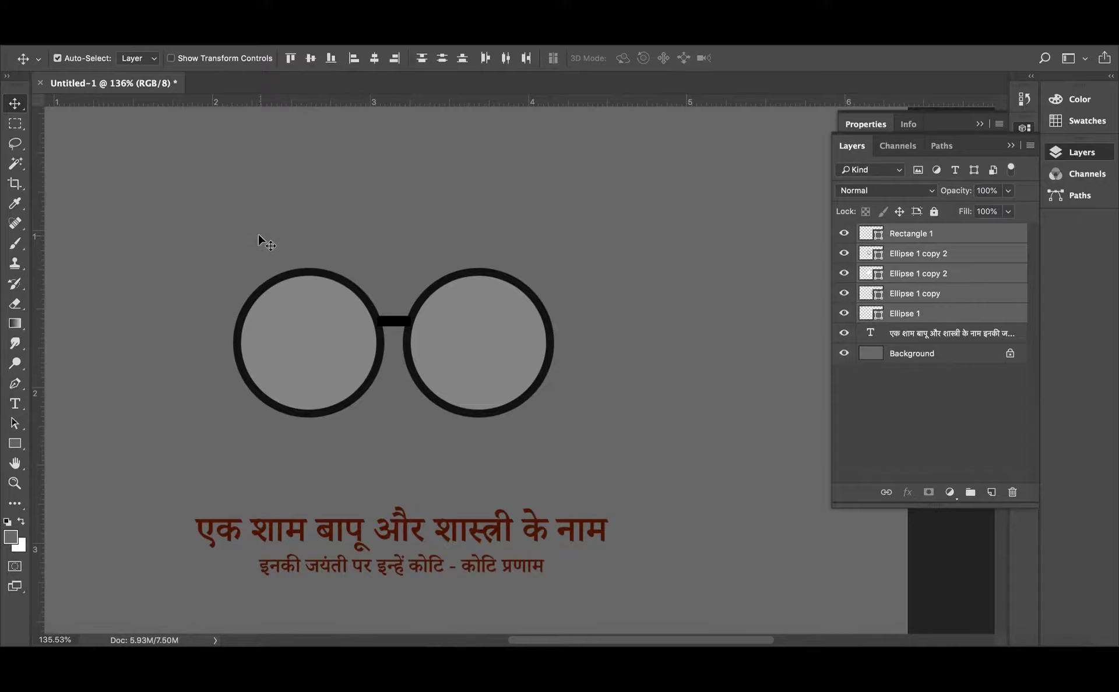
- Combine all the spectacle shapes into a single Rectangle 1 smart object
left_click_drag(258, 233, 587, 386)
right_click(995, 243)
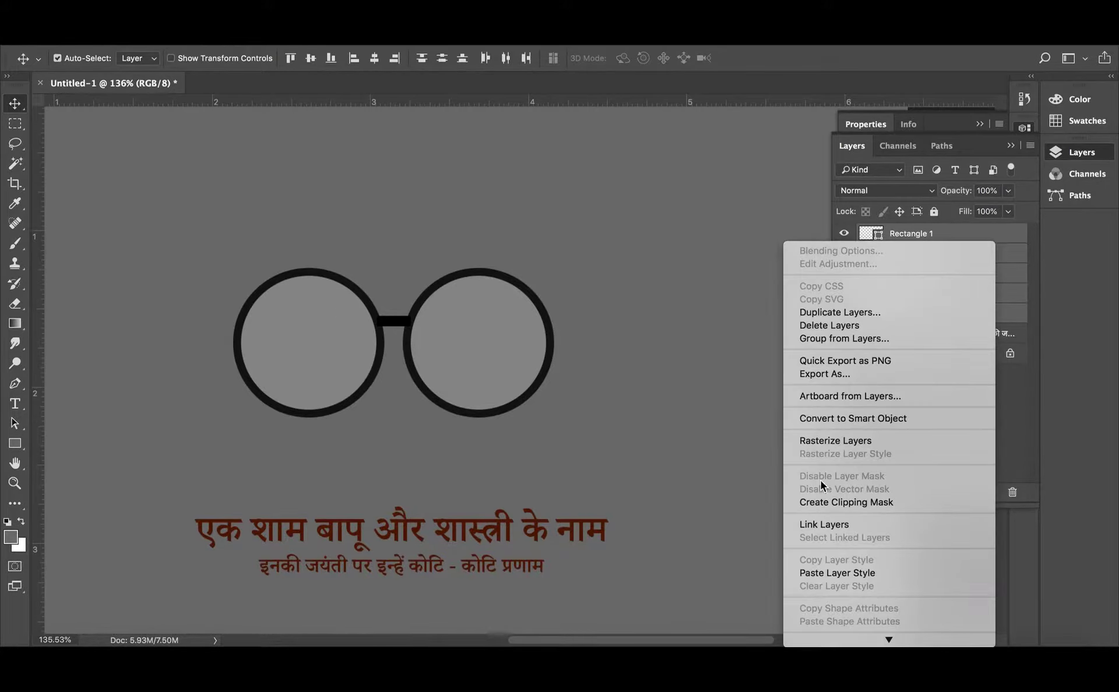
left_click(858, 419)
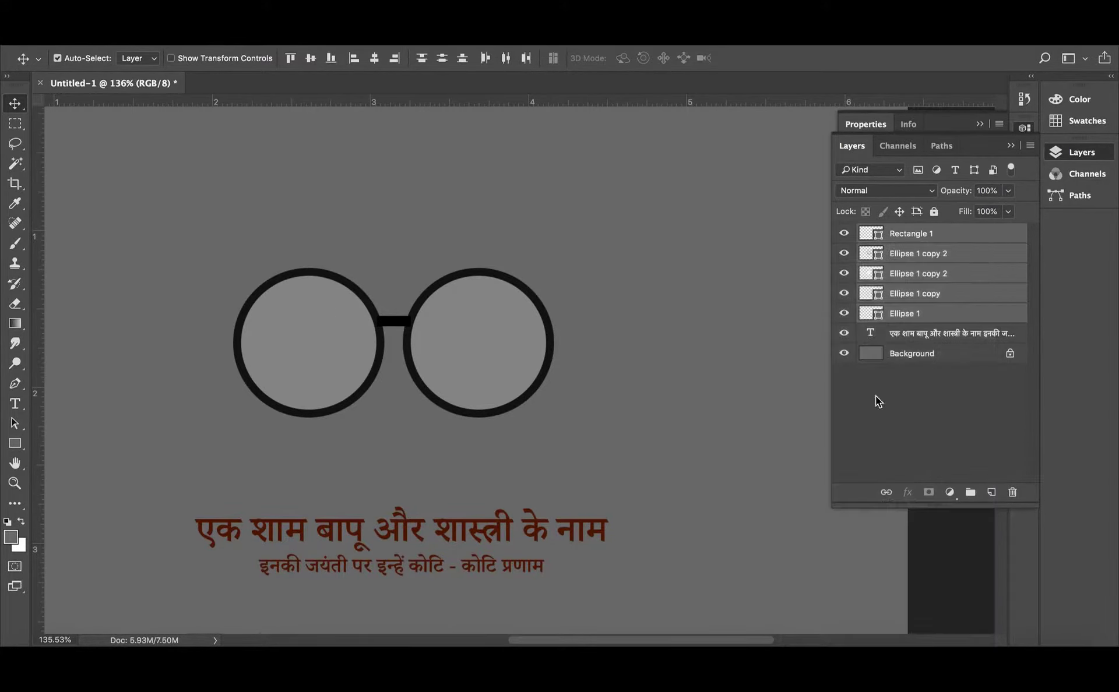
double_click(912, 233)
left_click(694, 301)
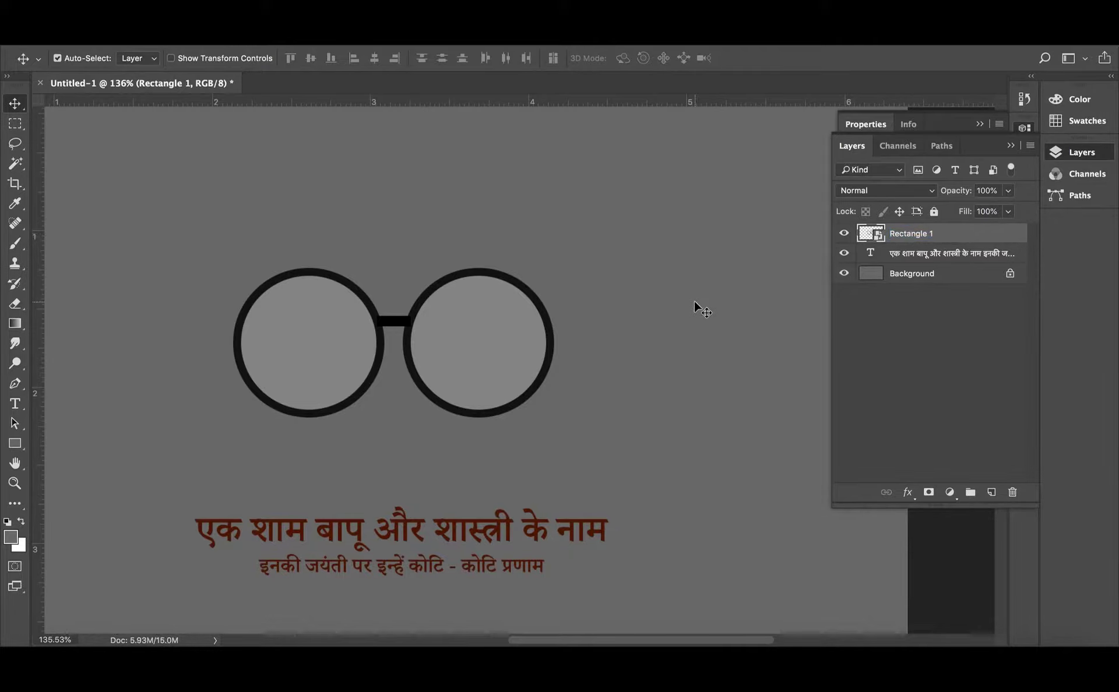
scroll(641, 376, "down", 3)
- Give the glasses a slight perspective tilt by adjusting the transform corners
left_click(548, 353)
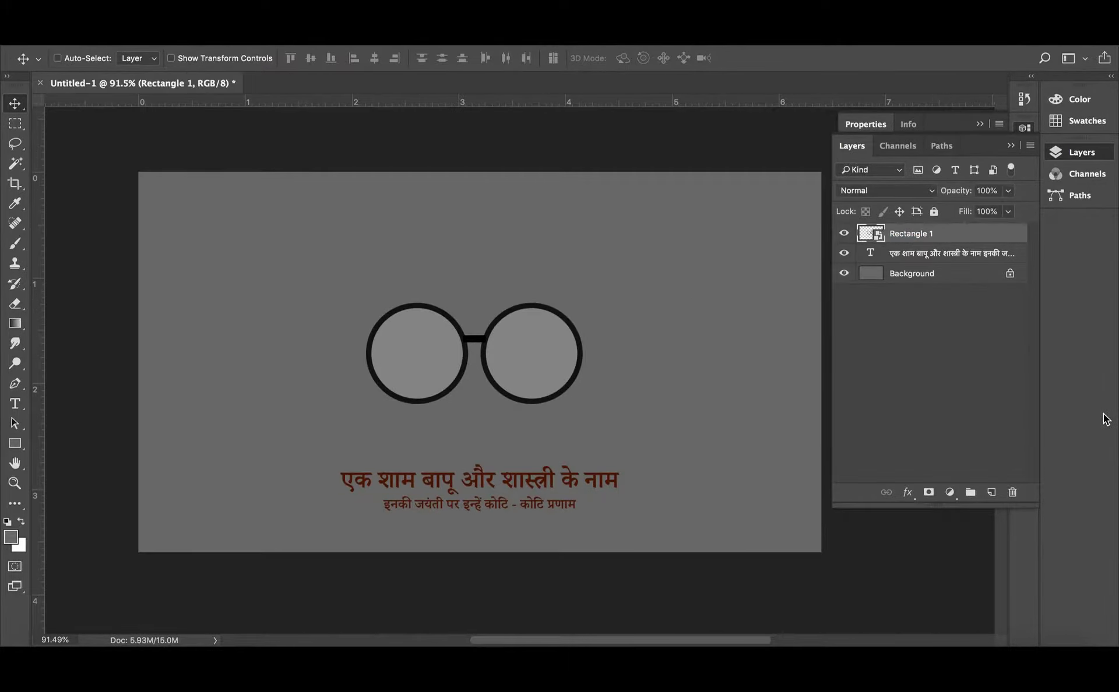
key("ctrl+t")
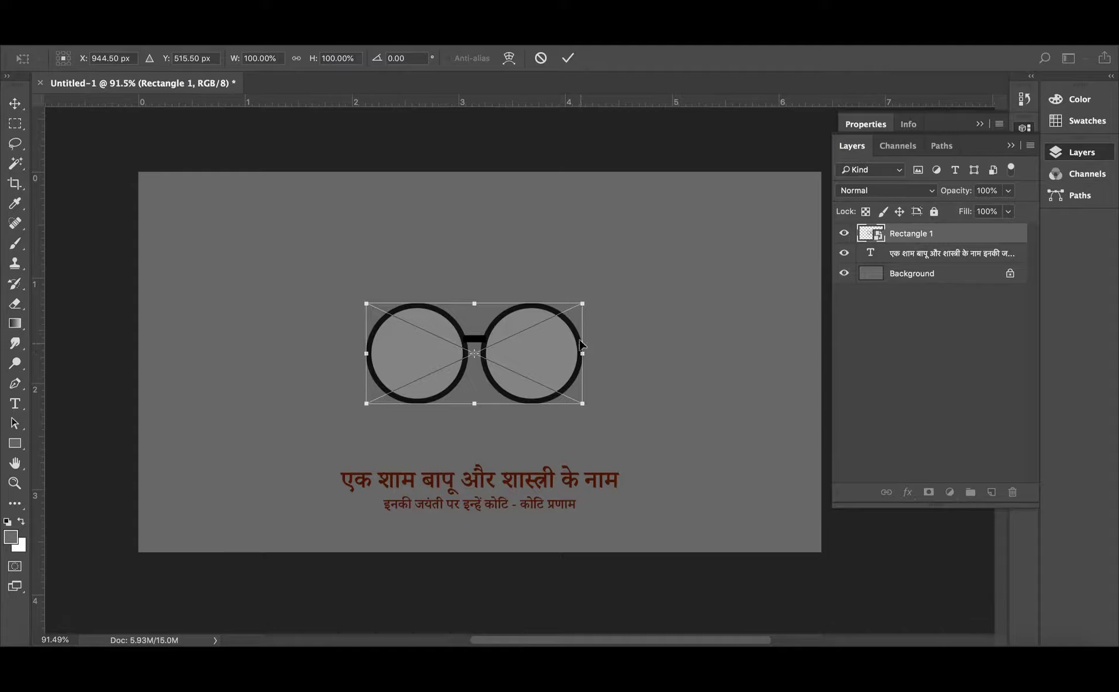
right_click(562, 351)
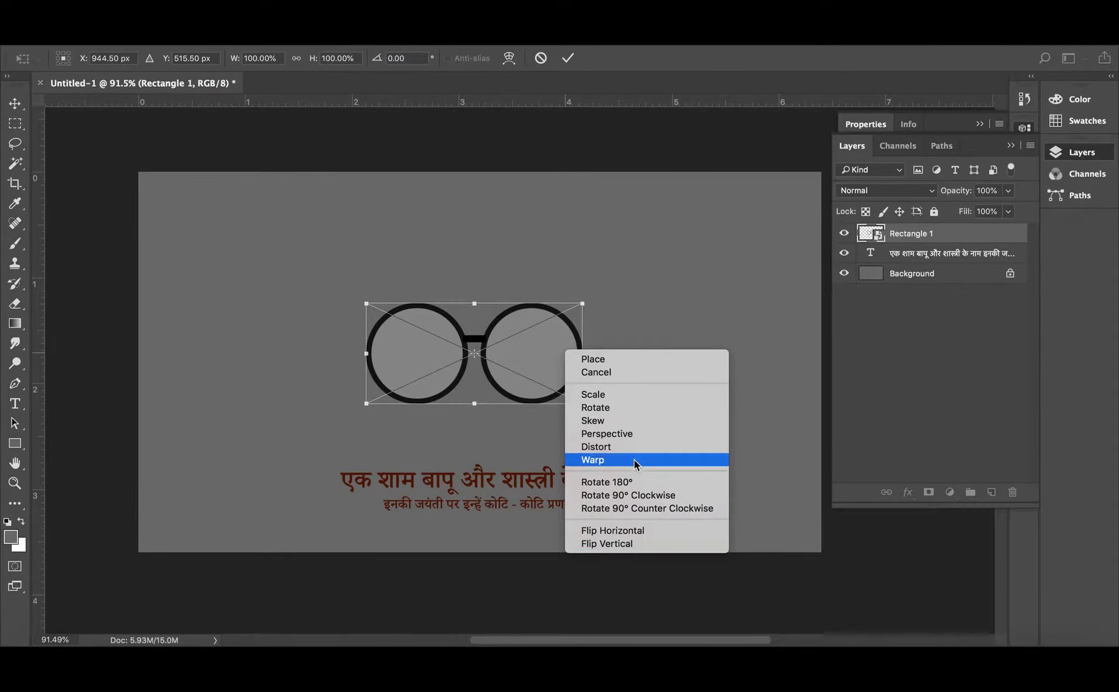
left_click(637, 433)
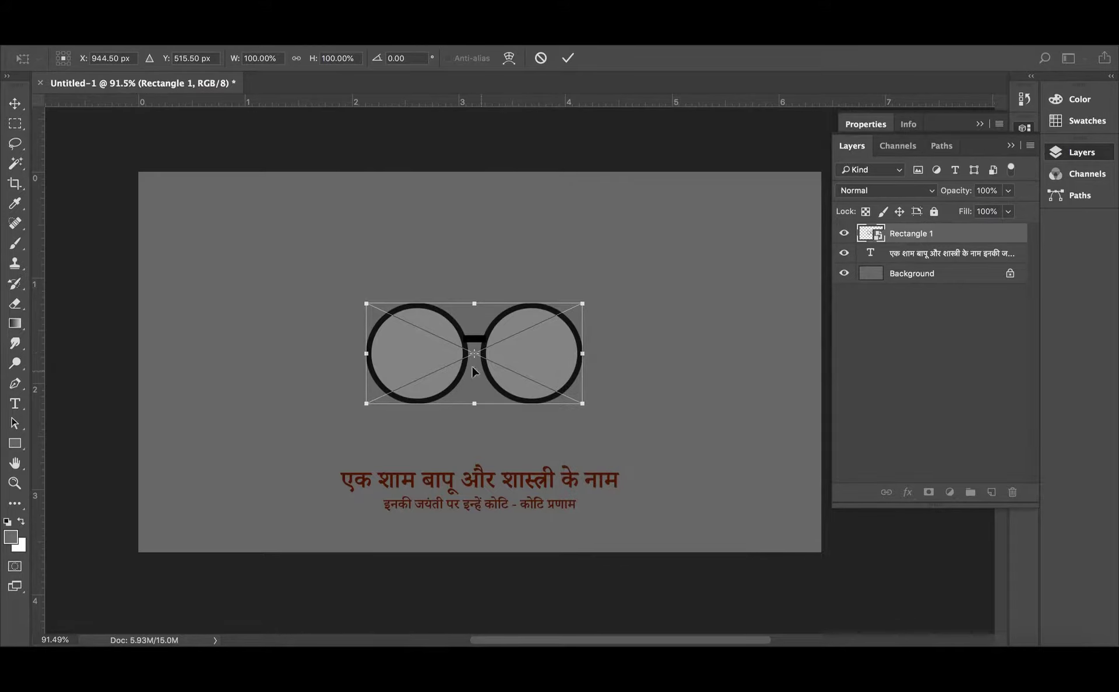
left_click_drag(366, 305, 373, 317)
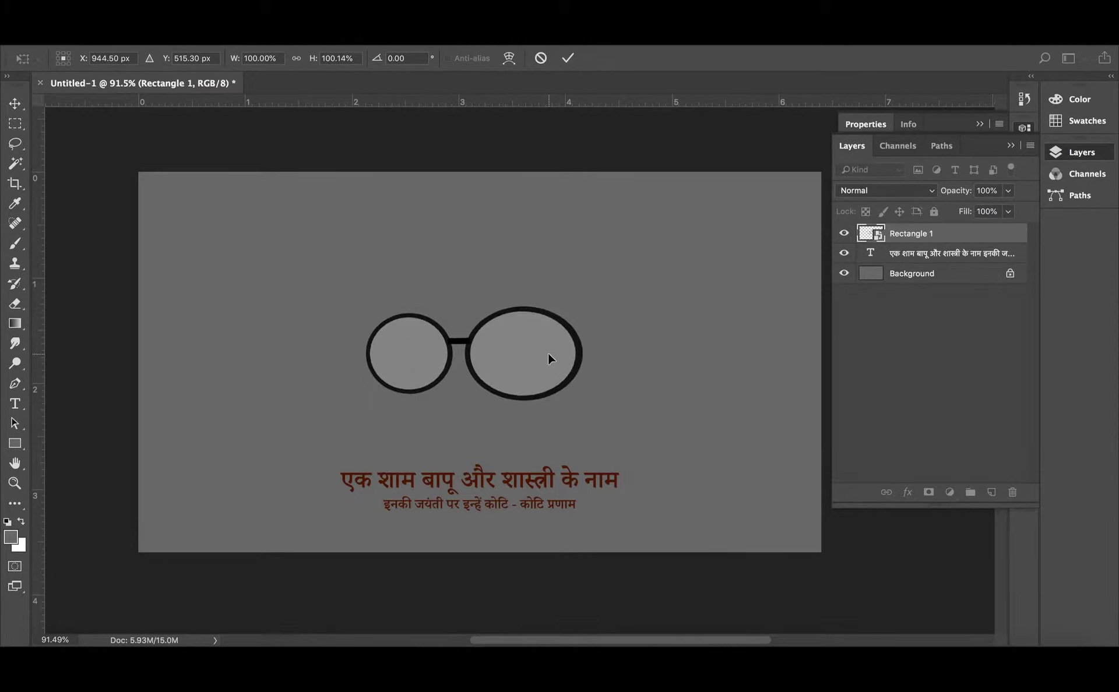
mouse_move(582, 354)
left_mouse_down()
mouse_move(545, 359)
mouse_move(495, 400)
mouse_move(546, 386)
left_mouse_up()
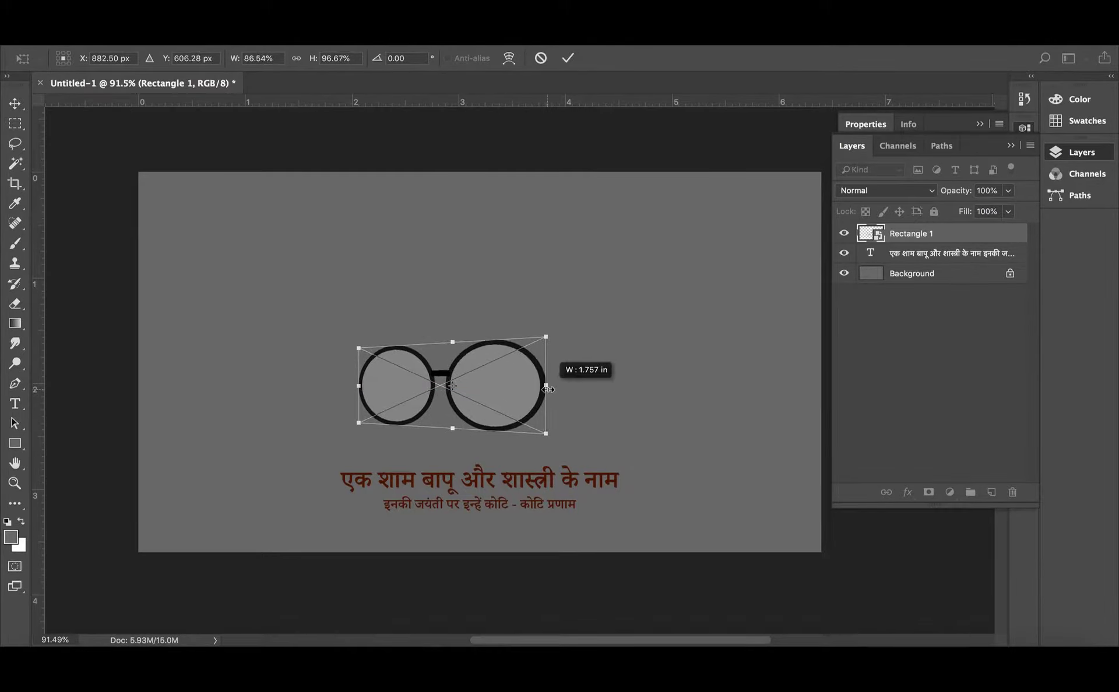
left_click_drag(359, 351, 359, 351)
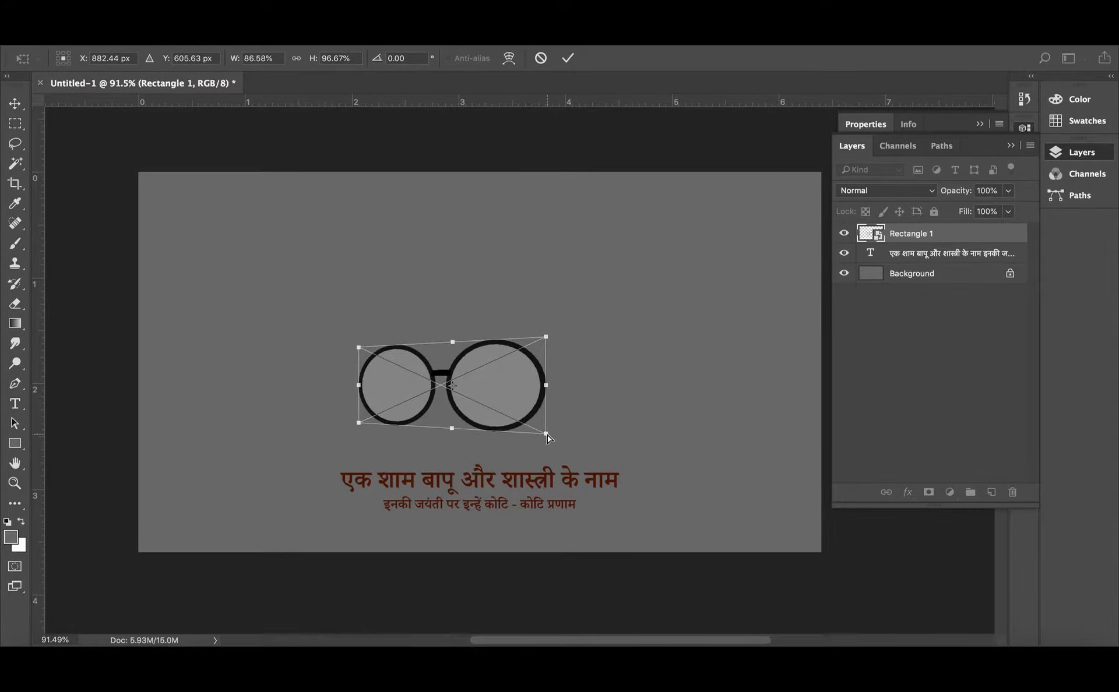
left_click_drag(547, 436, 538, 438)
left_click_drag(546, 338, 542, 335)
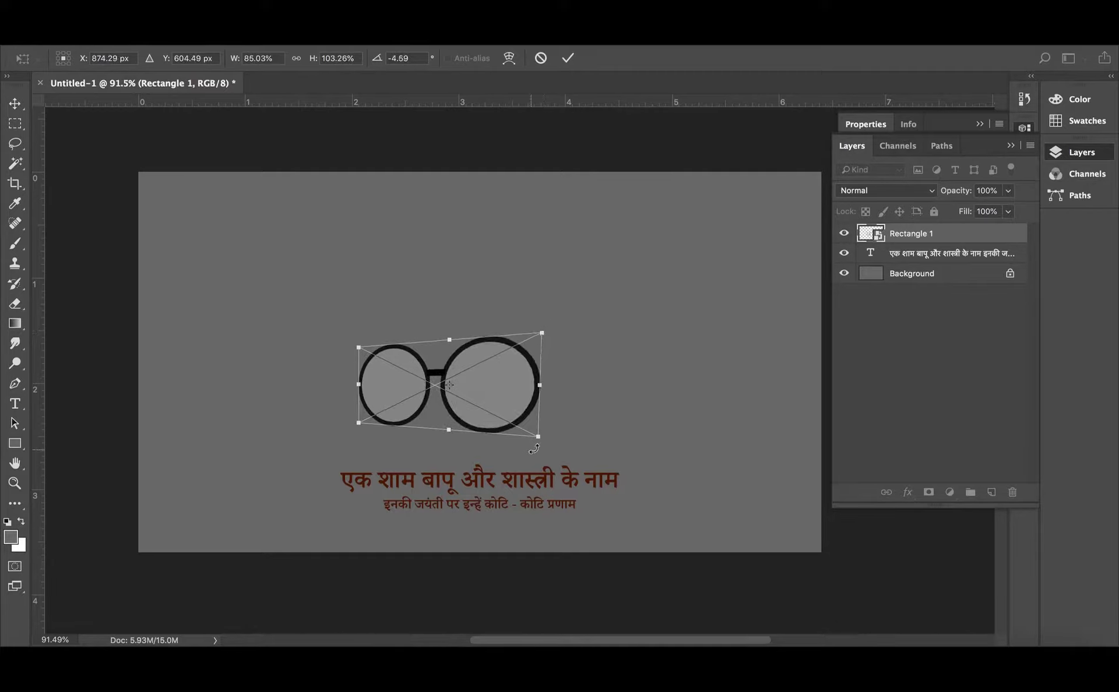
left_click_drag(541, 444, 542, 445)
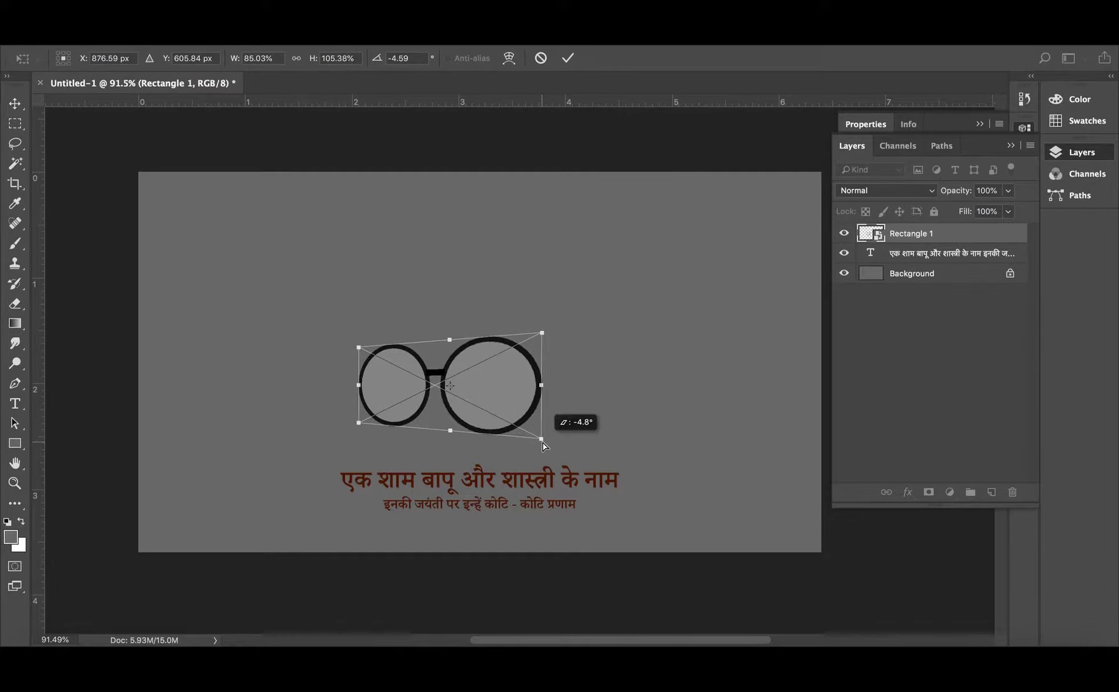
key("Return")
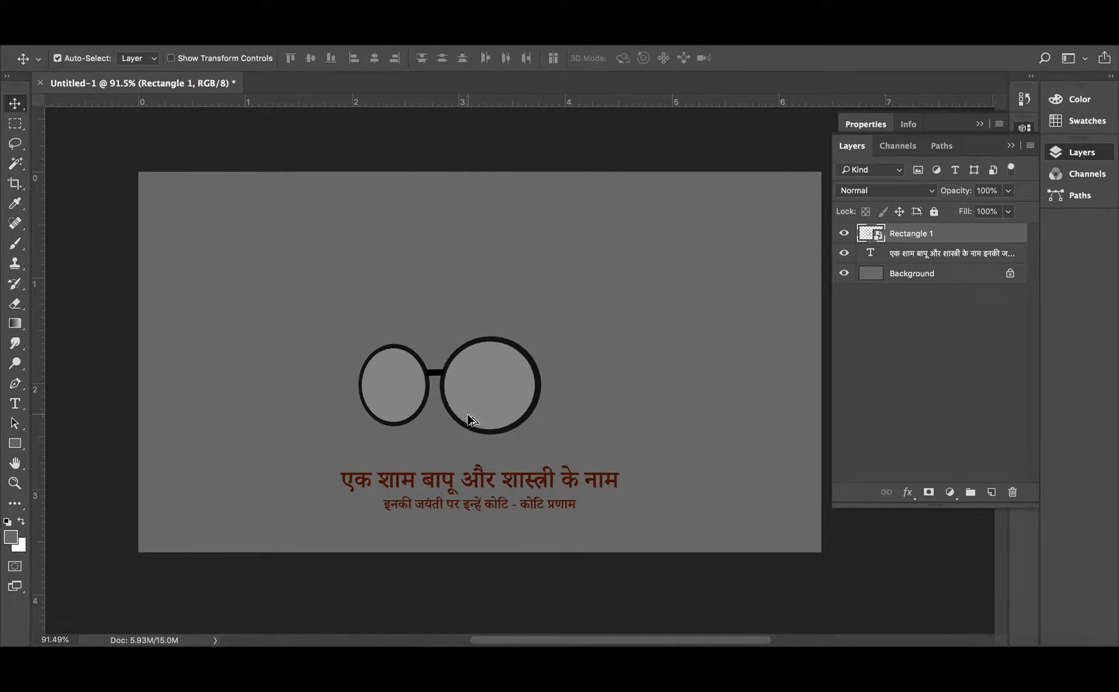
- Nudge the glasses slightly to the right and deselect them
scroll(471, 419, "up", 1)
left_click_drag(482, 400, 446, 414)
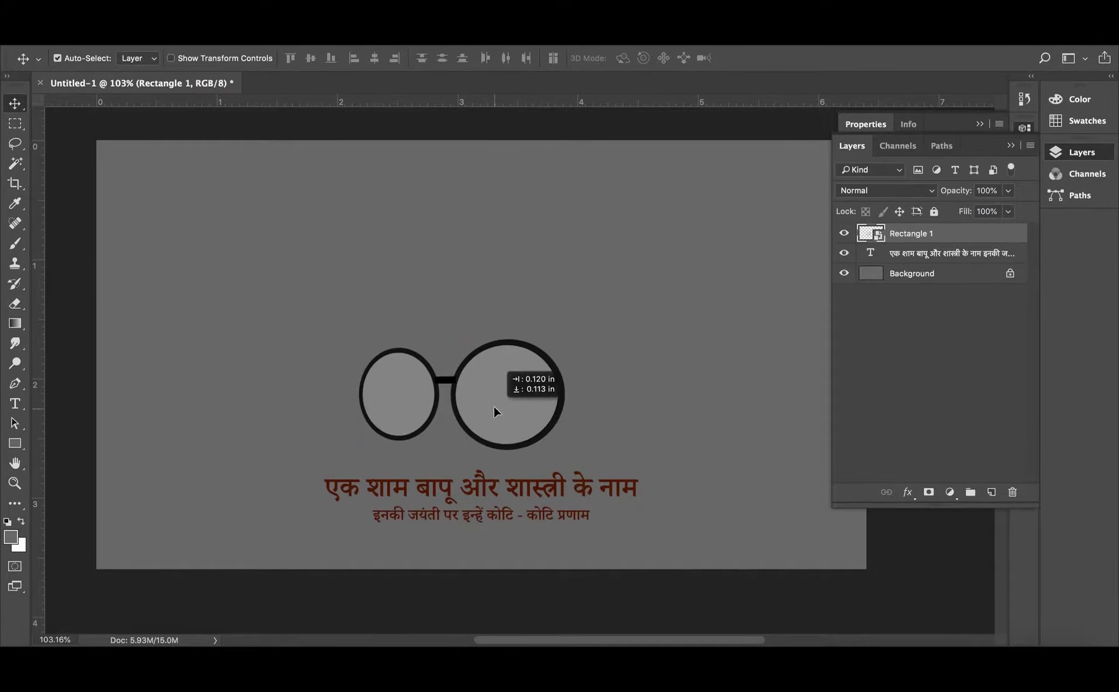
left_click(456, 414)
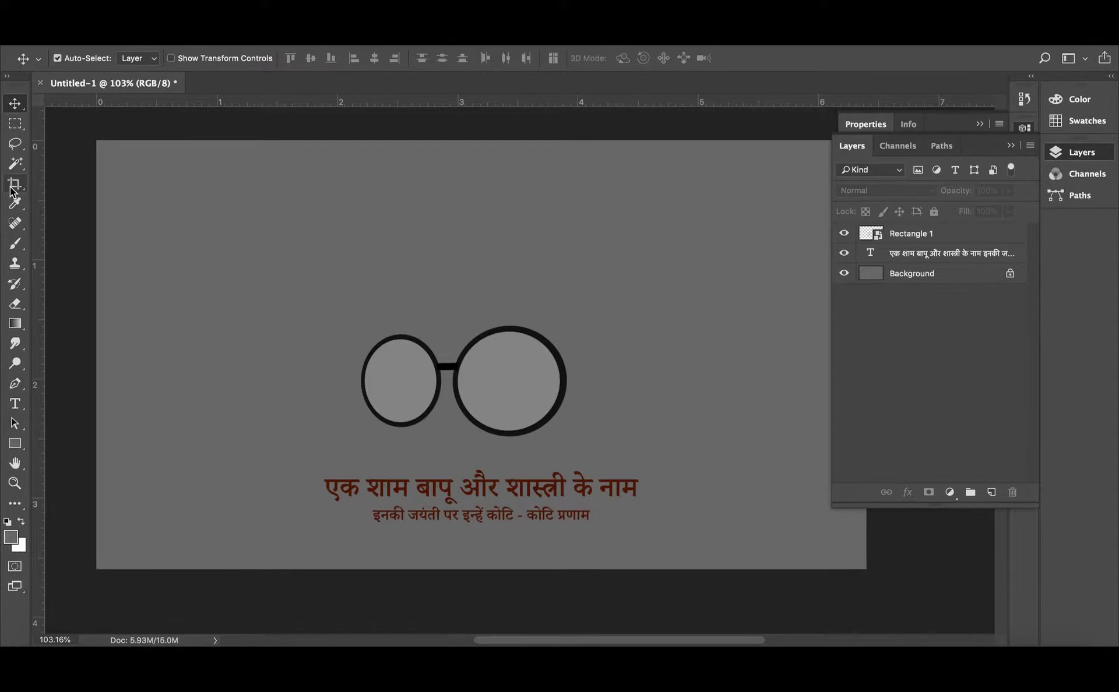
- With the standard Pen tool, draw a curved arm from the right lens rim hooking downward
key("p")
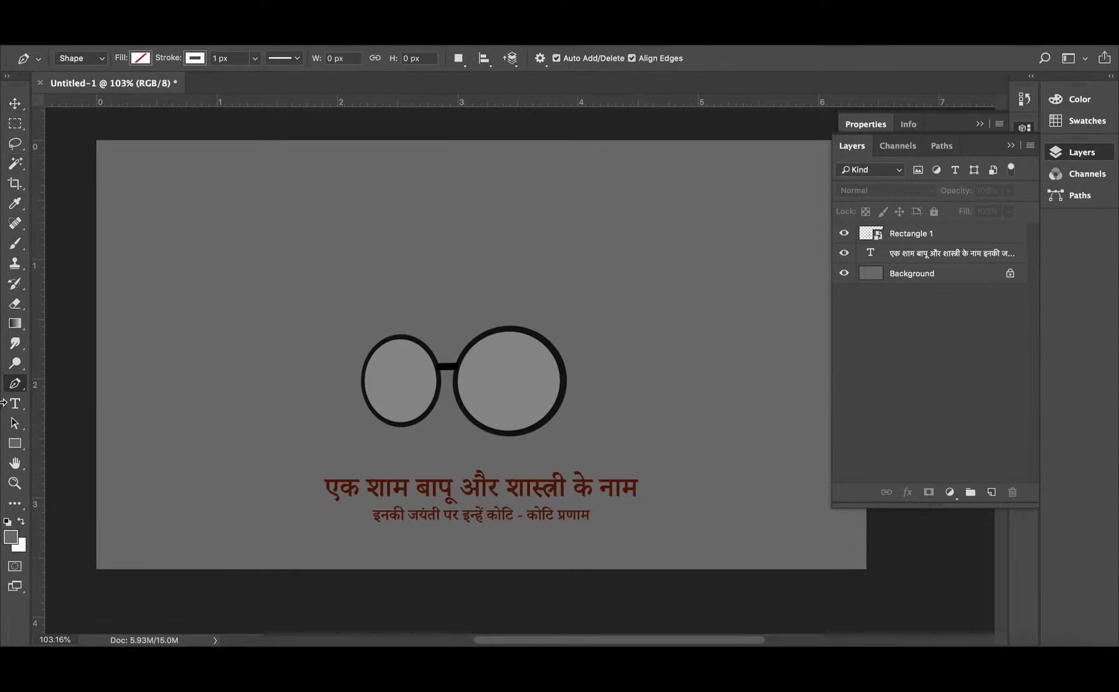
right_click(15, 386)
left_click(69, 384)
left_click(549, 359)
left_click_drag(649, 308, 681, 309)
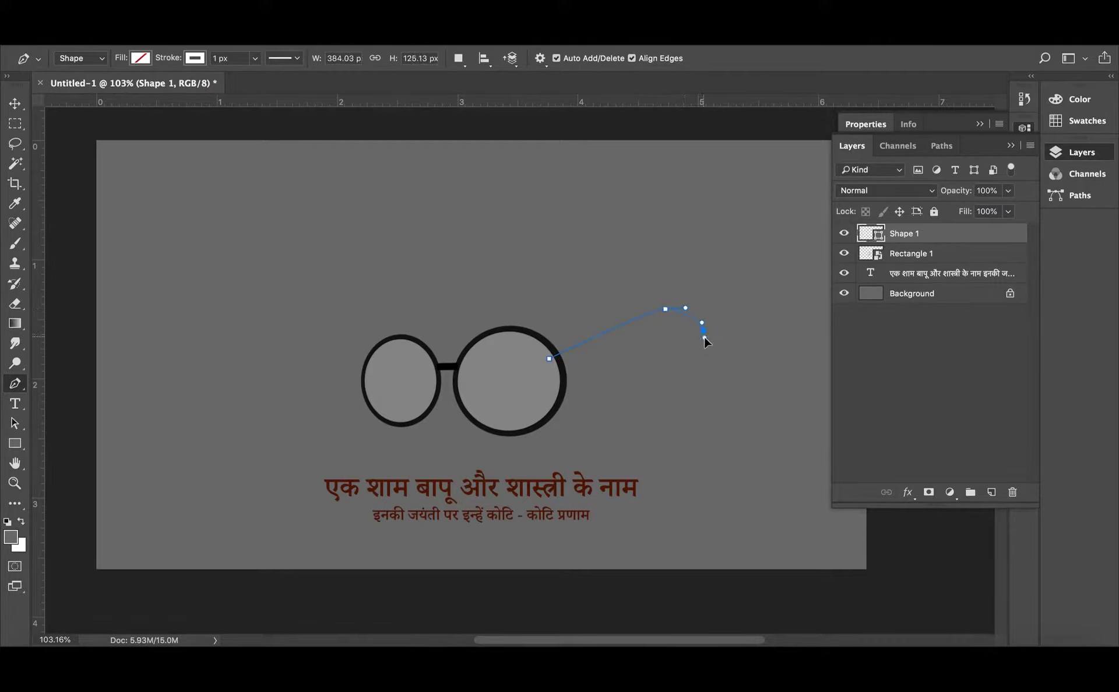
left_click_drag(707, 348, 707, 347)
left_click(690, 365)
- Select the new Shape 1 arm layer with the Move tool active
scroll(712, 336, "up", 5)
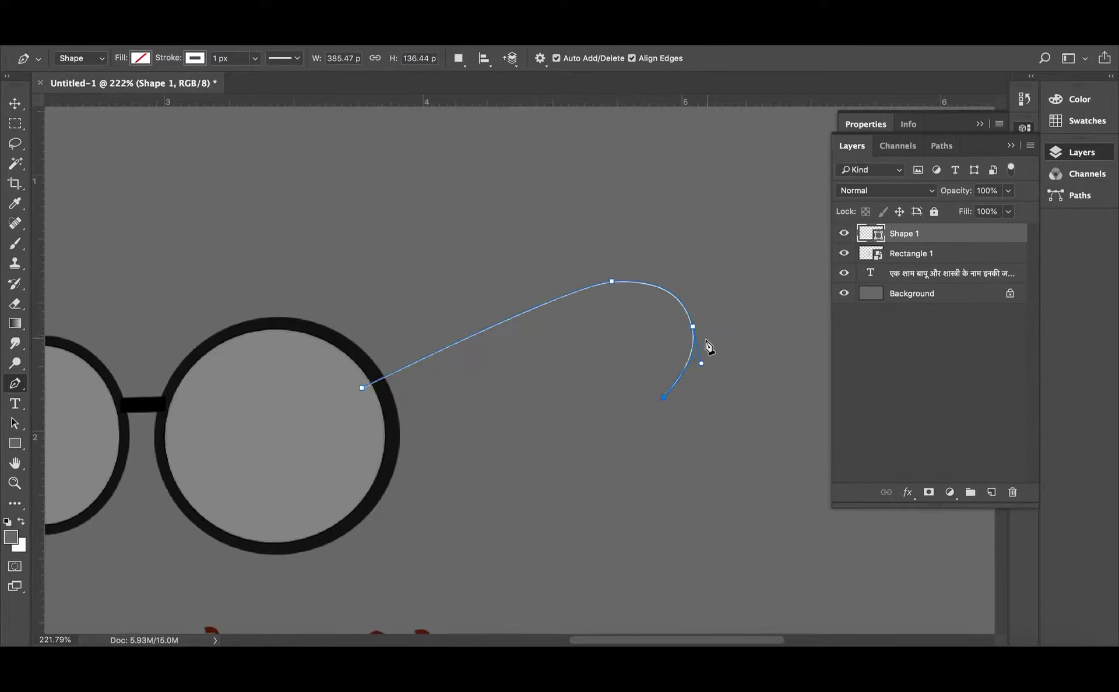
scroll(700, 347, "down", 2)
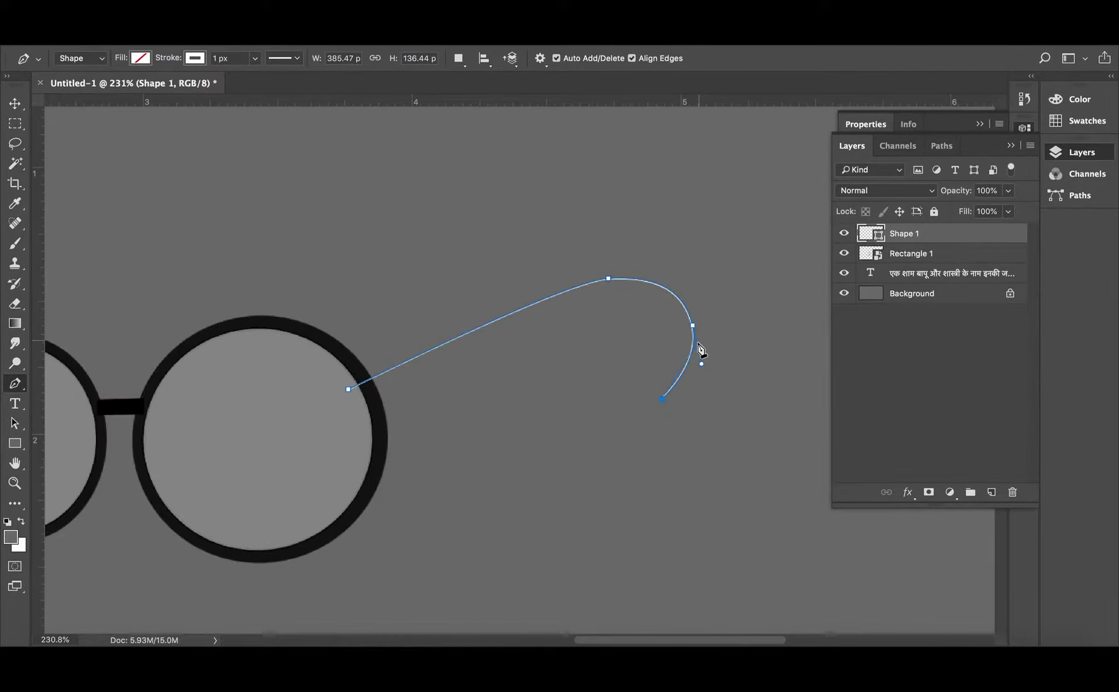
scroll(701, 349, "down", 1)
scroll(701, 350, "down", 1)
scroll(701, 350, "down", 1)
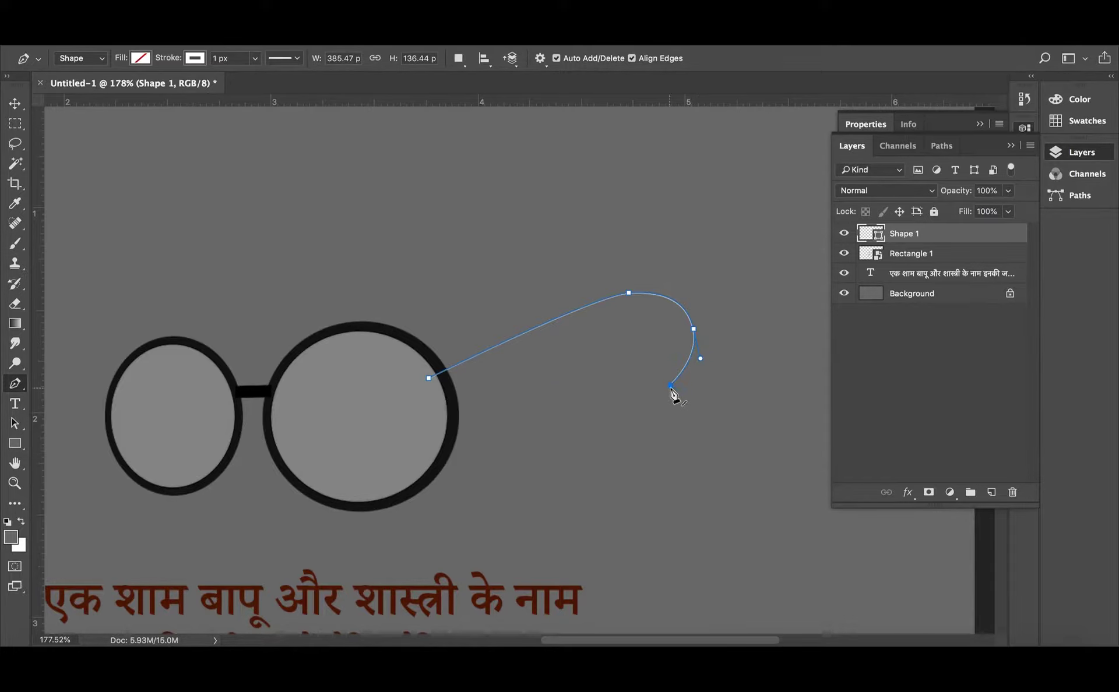
key("v")
right_click(677, 307)
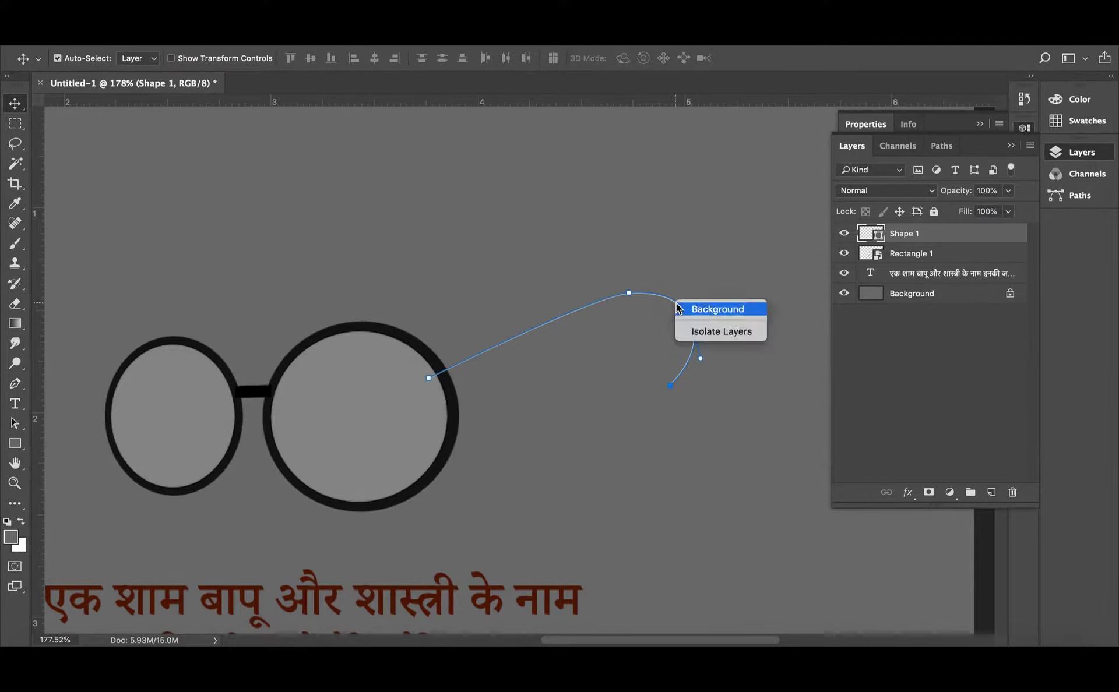
left_click(685, 308)
left_click(652, 369)
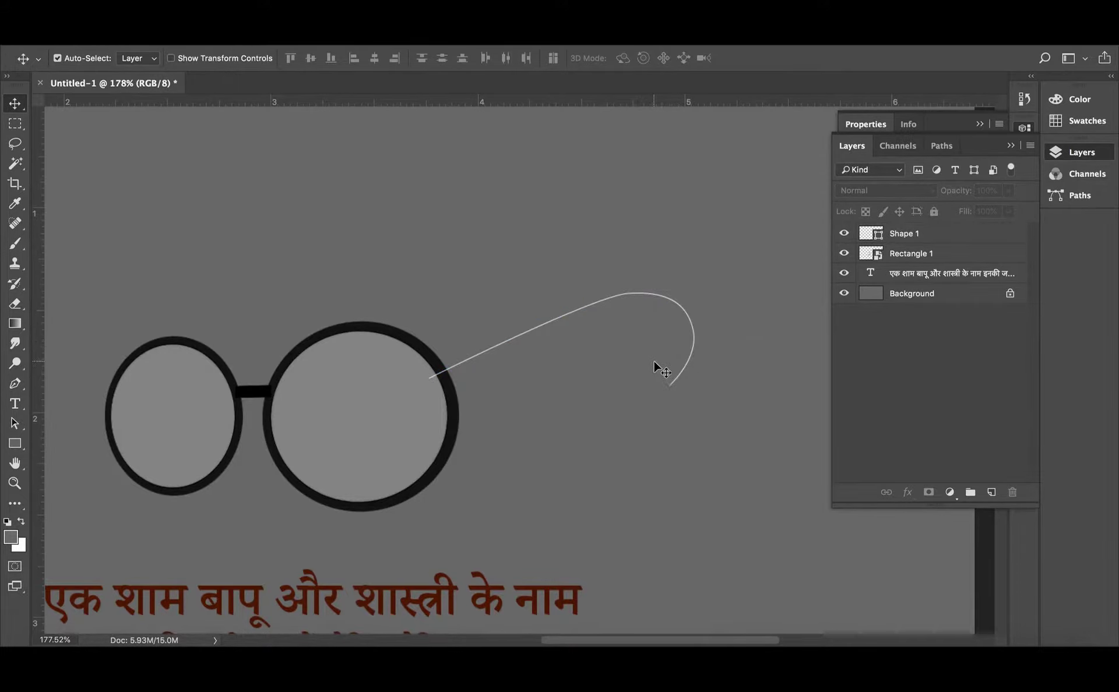
key("p")
left_click(898, 234)
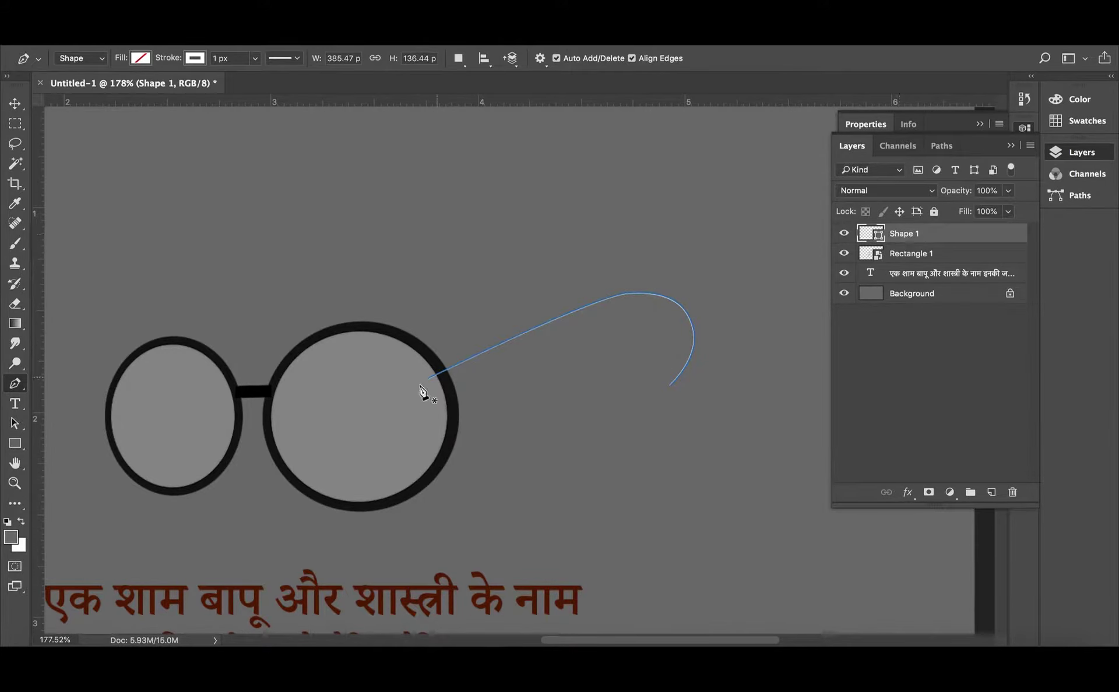
key("v")
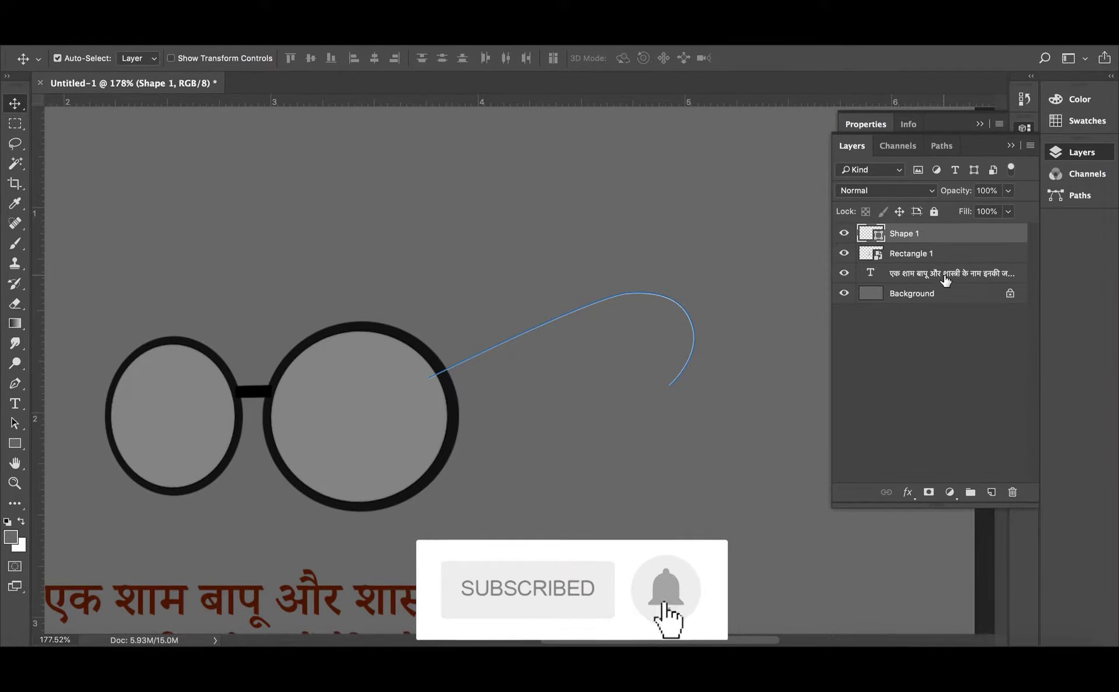
- Give the arm an 8 px black Stroke layer effect
left_click(907, 492)
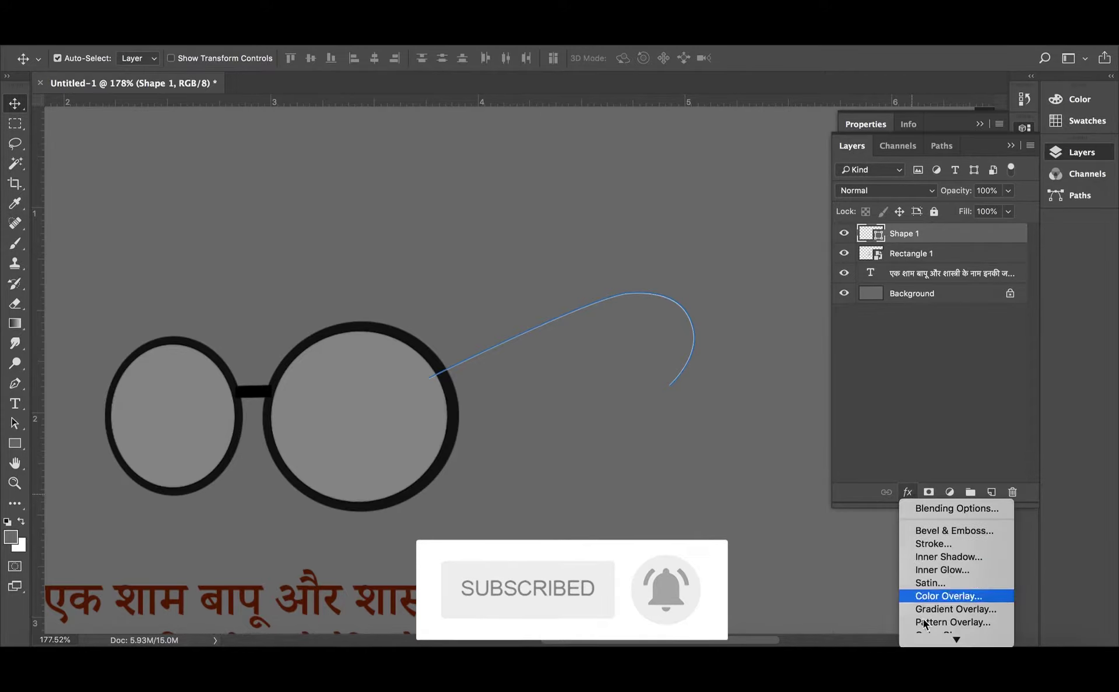
left_click(942, 587)
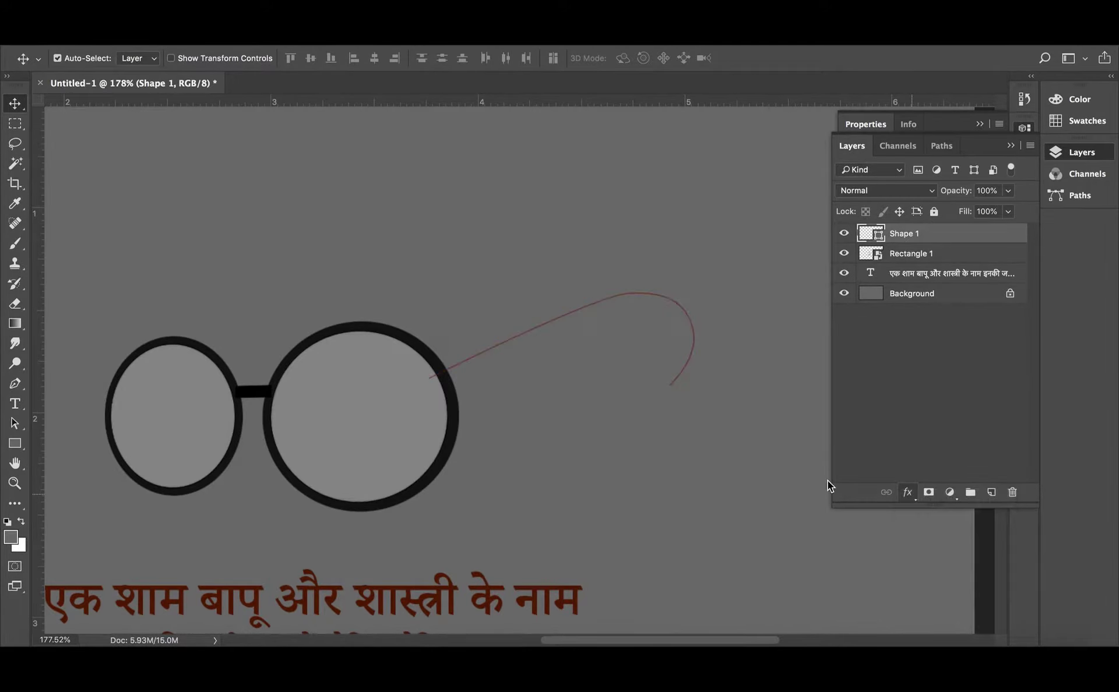
left_click_drag(555, 149, 905, 192)
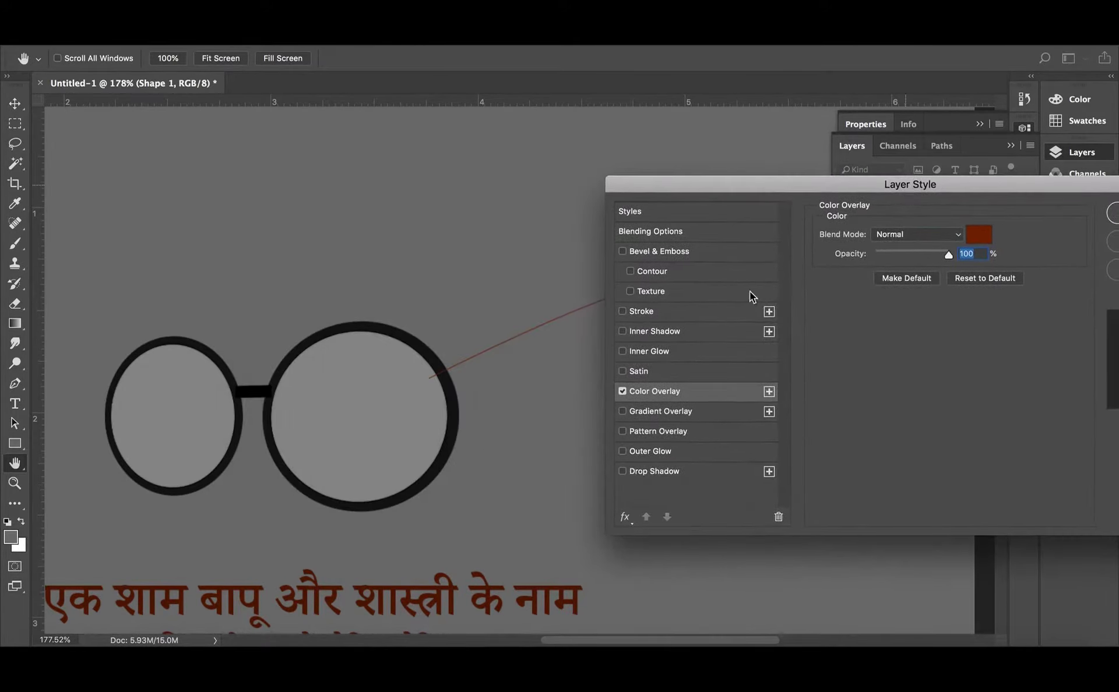
left_click(622, 394)
left_click(638, 312)
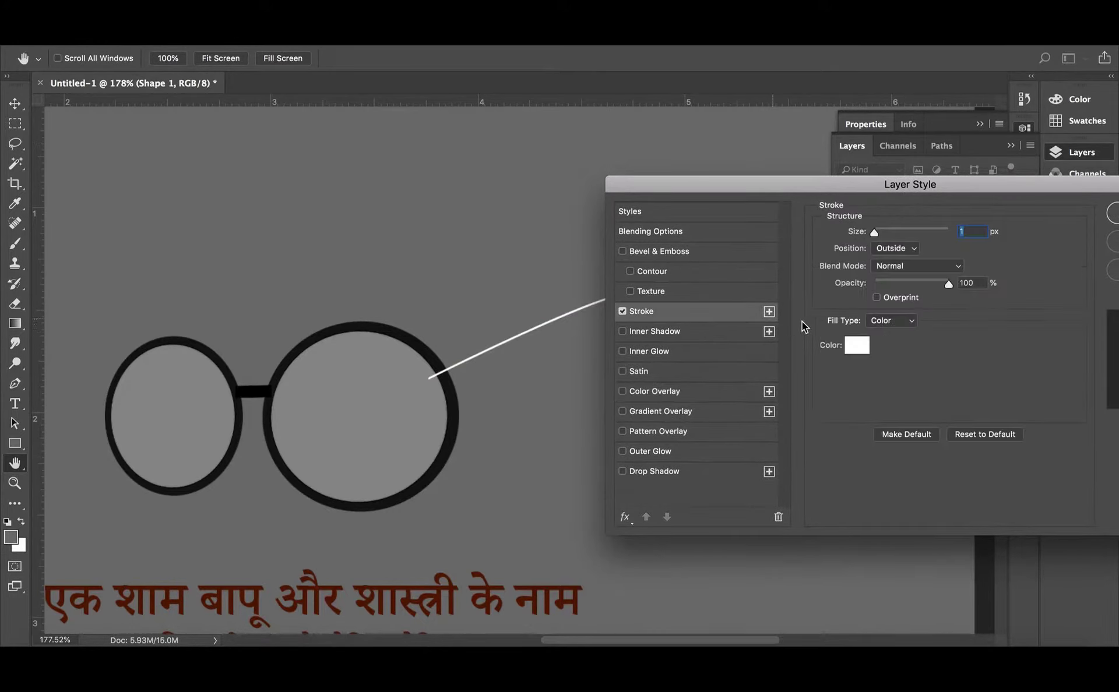
left_click(856, 345)
left_click_drag(763, 301, 642, 385)
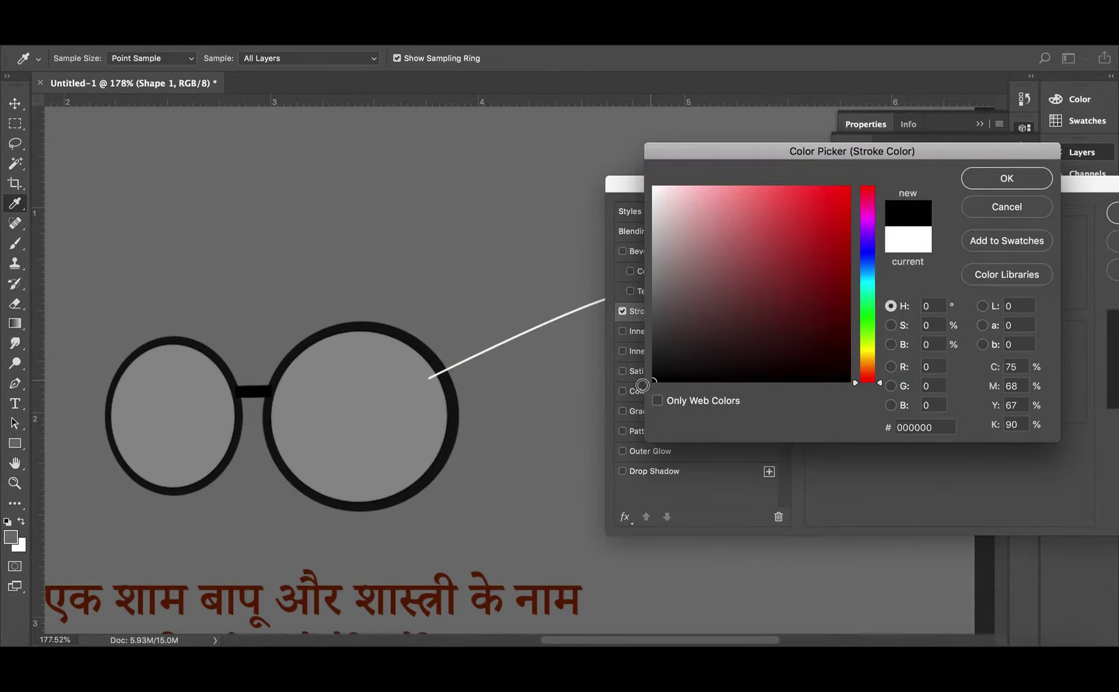
left_click(1003, 179)
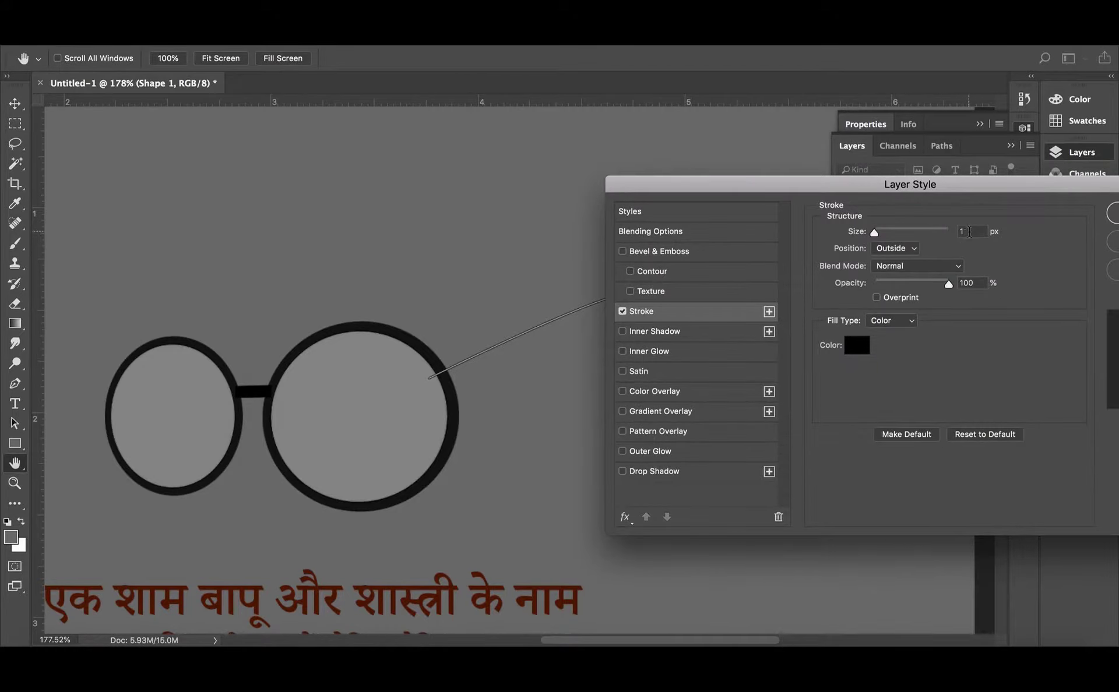
type("8")
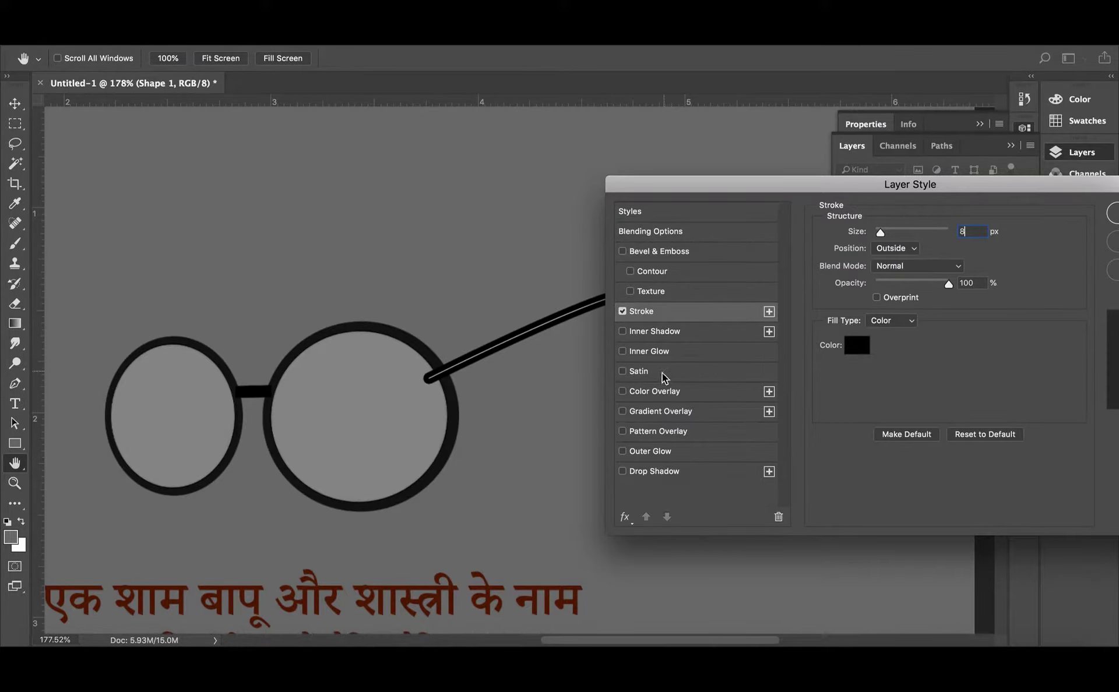
- Add a black Color Overlay, apply the effects, and collapse the arm's effects list
left_click(655, 391)
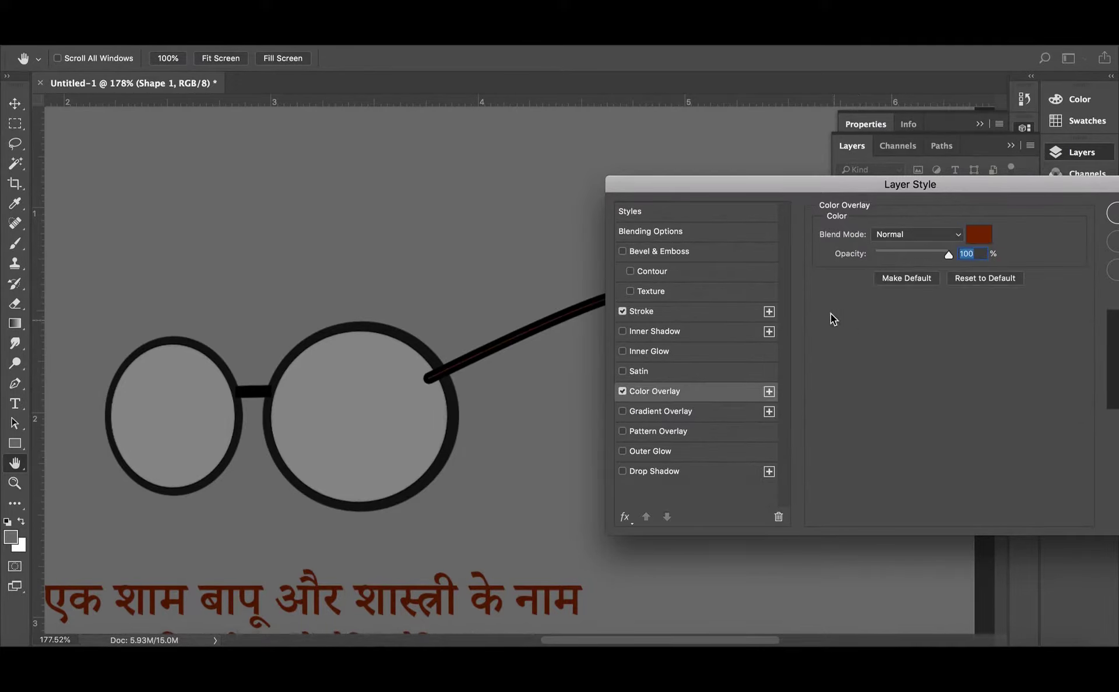
left_click(983, 236)
left_click_drag(789, 338, 524, 429)
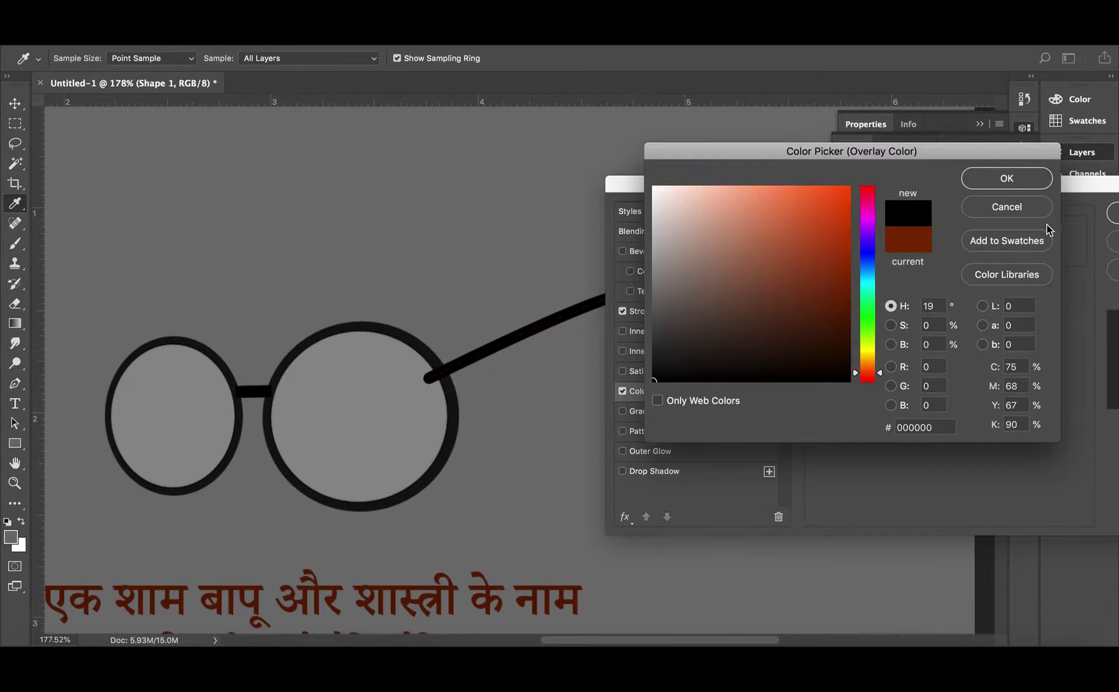
left_click(1001, 185)
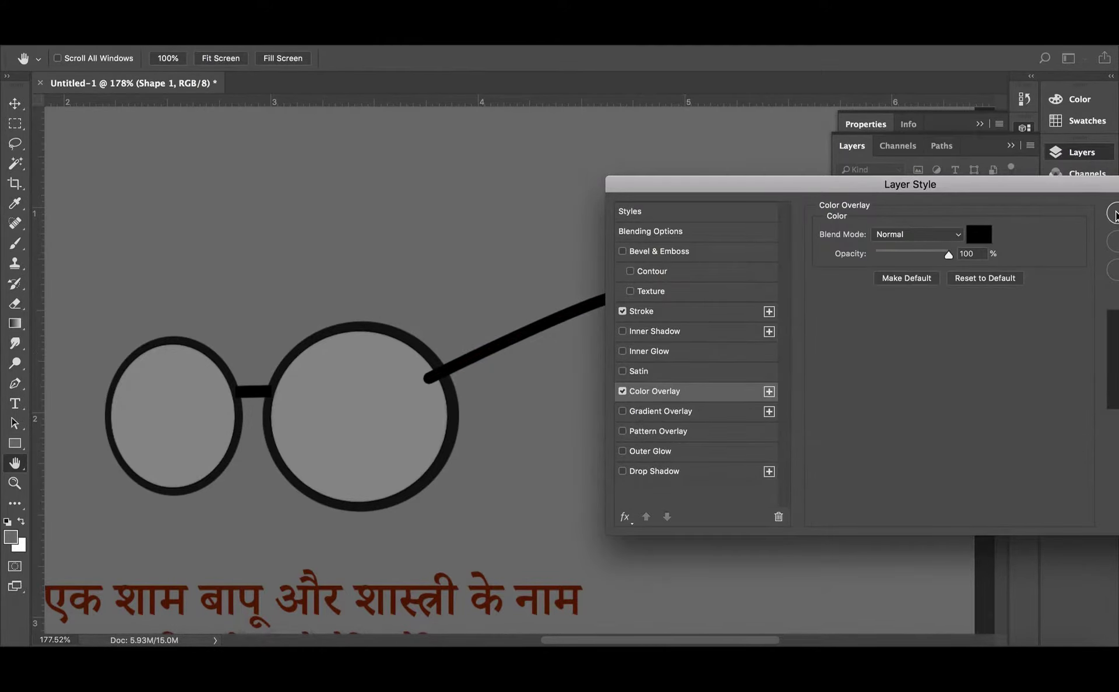
left_click(1113, 215)
key("v")
mouse_move(562, 314)
left_mouse_down()
mouse_move(584, 321)
mouse_move(513, 309)
left_mouse_up()
left_click(492, 350)
left_click(964, 235)
- Narrow the Shape 1 temple arm and tilt its hooked end downward
left_click(1023, 233)
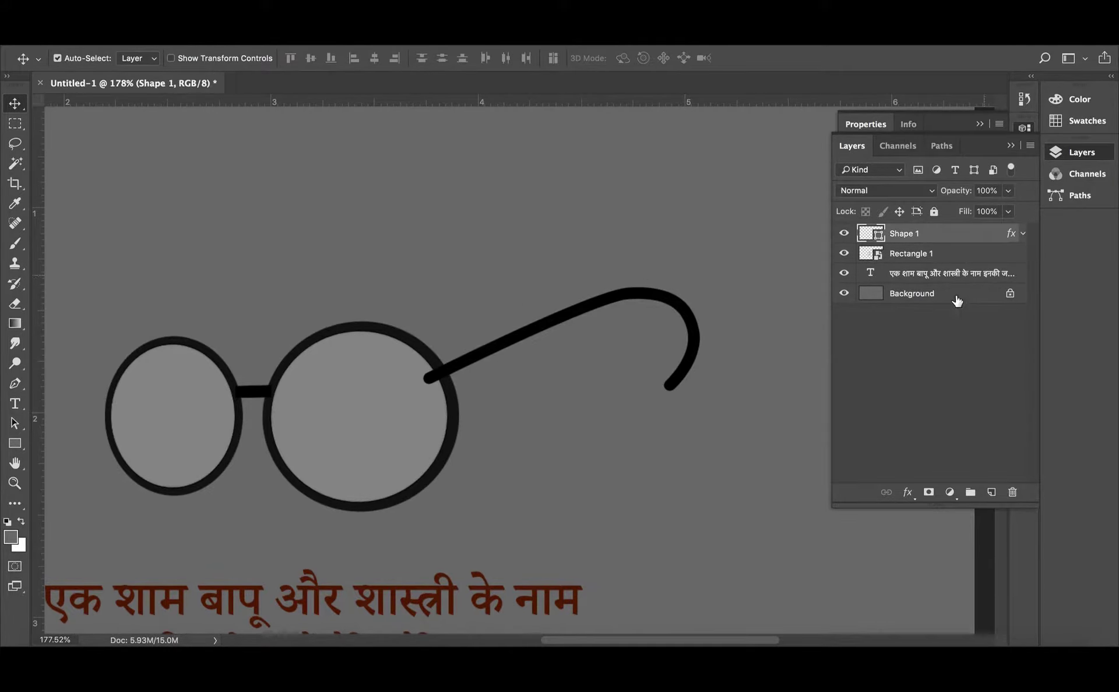
key("ctrl+t")
mouse_move(570, 315)
left_mouse_down()
mouse_move(590, 334)
mouse_move(596, 324)
left_mouse_up()
mouse_move(713, 343)
left_mouse_down()
mouse_move(676, 334)
mouse_move(669, 343)
left_mouse_up()
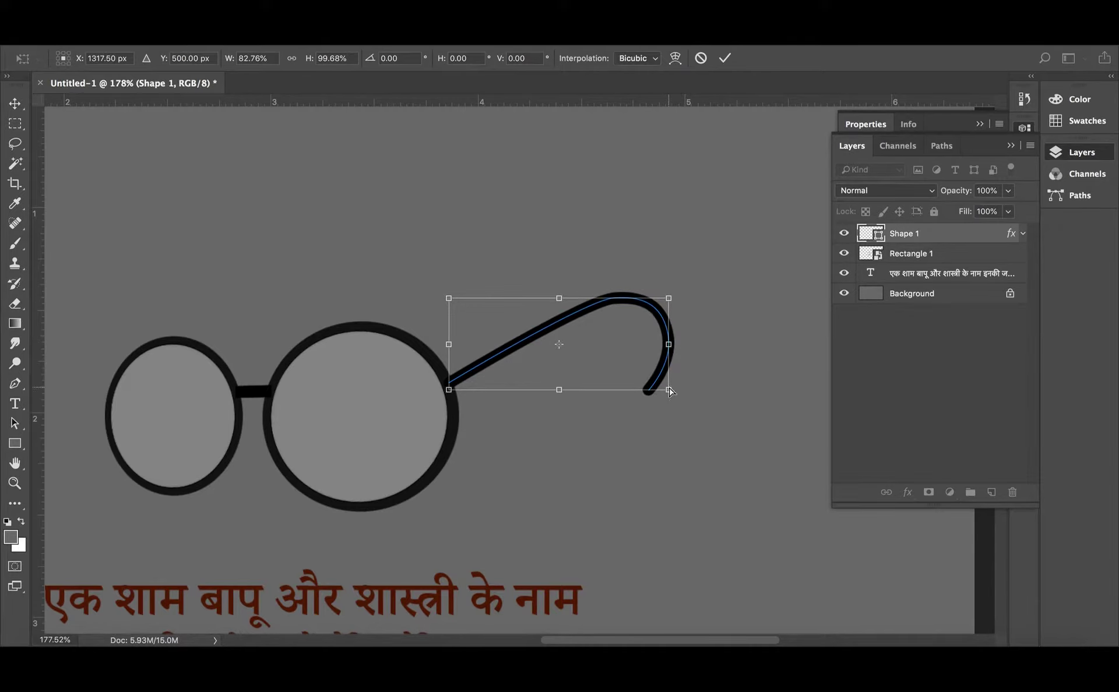
left_click_drag(668, 390, 674, 417)
left_click_drag(667, 299, 676, 340)
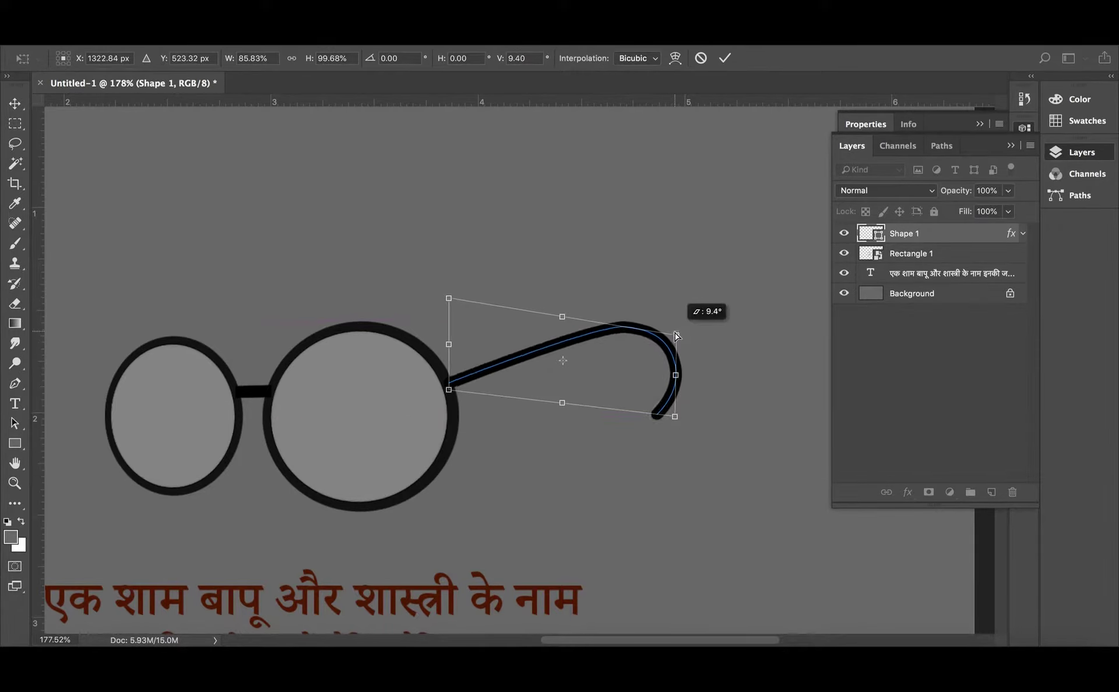
key("Return")
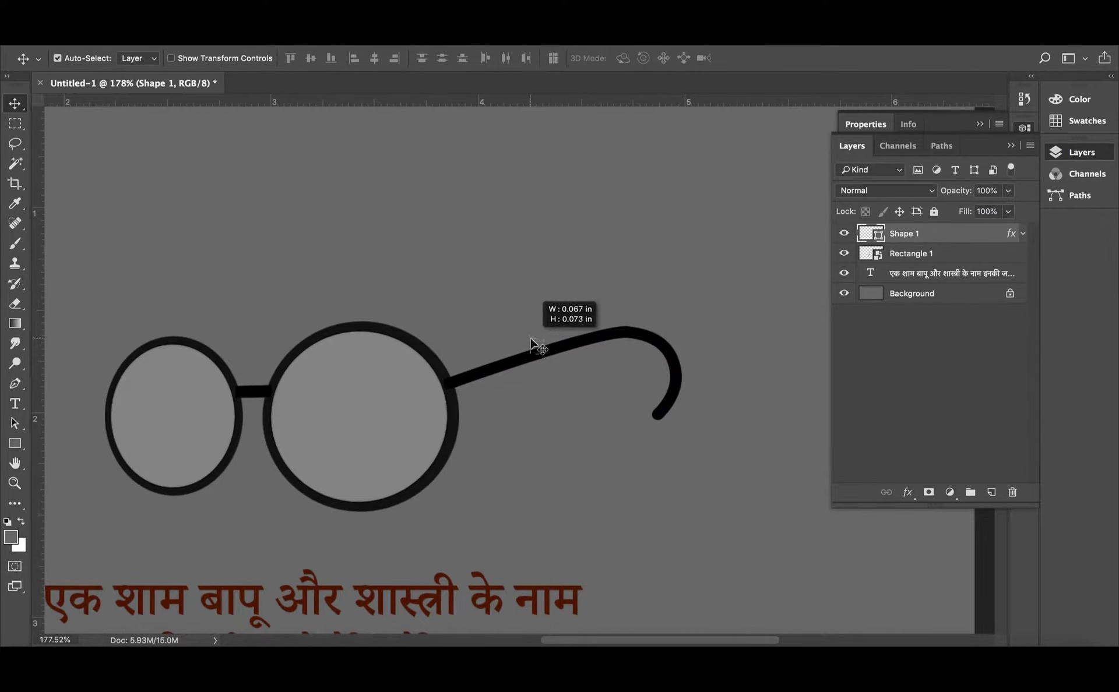
- Nudge the arm with arrow keys until it meets the right lens rim
key("Up")
key("Up")
key("Up")
key("Left")
key("Left")
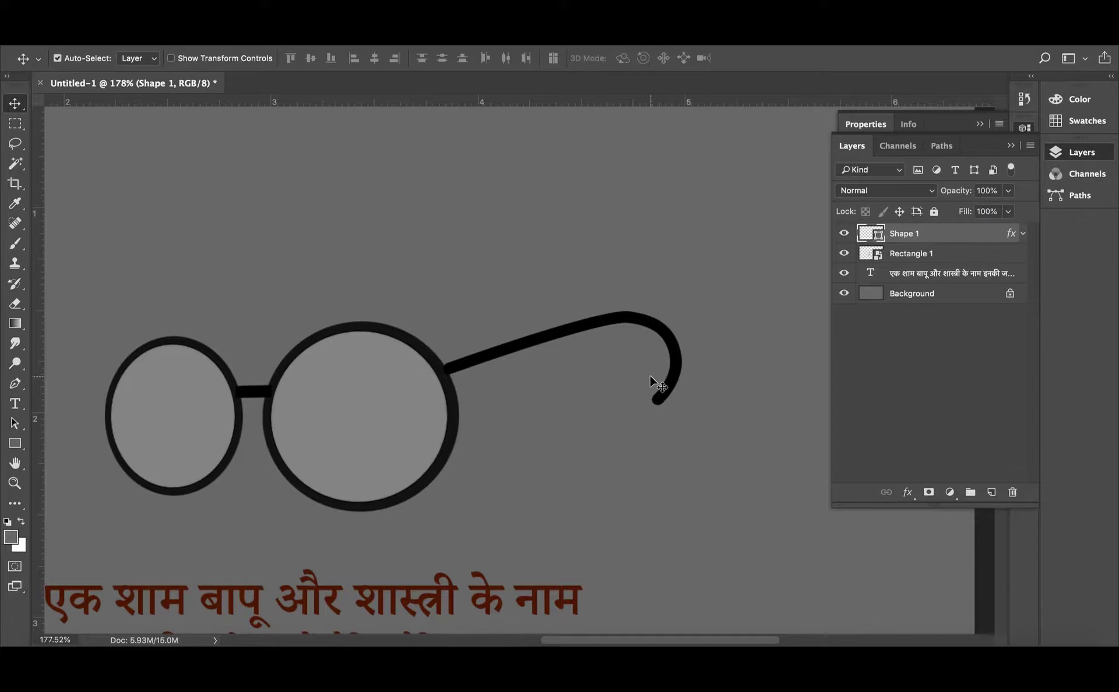
key("Up")
key("Up")
key("Left")
key("Left")
key("Up")
key("Up")
key("Up")
key("Left")
key("Left")
key("Up")
key("Left")
key("Left")
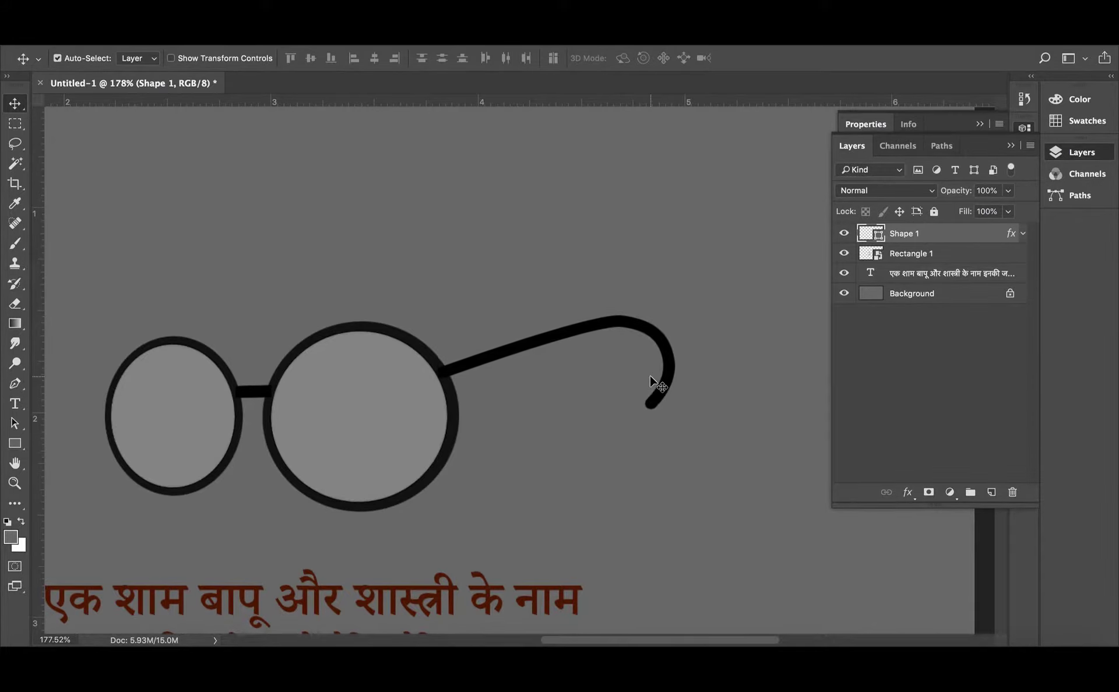
key("Right")
key("Up")
key("Up")
key("Up")
key("Up")
key("Up")
key("Down")
key("Down")
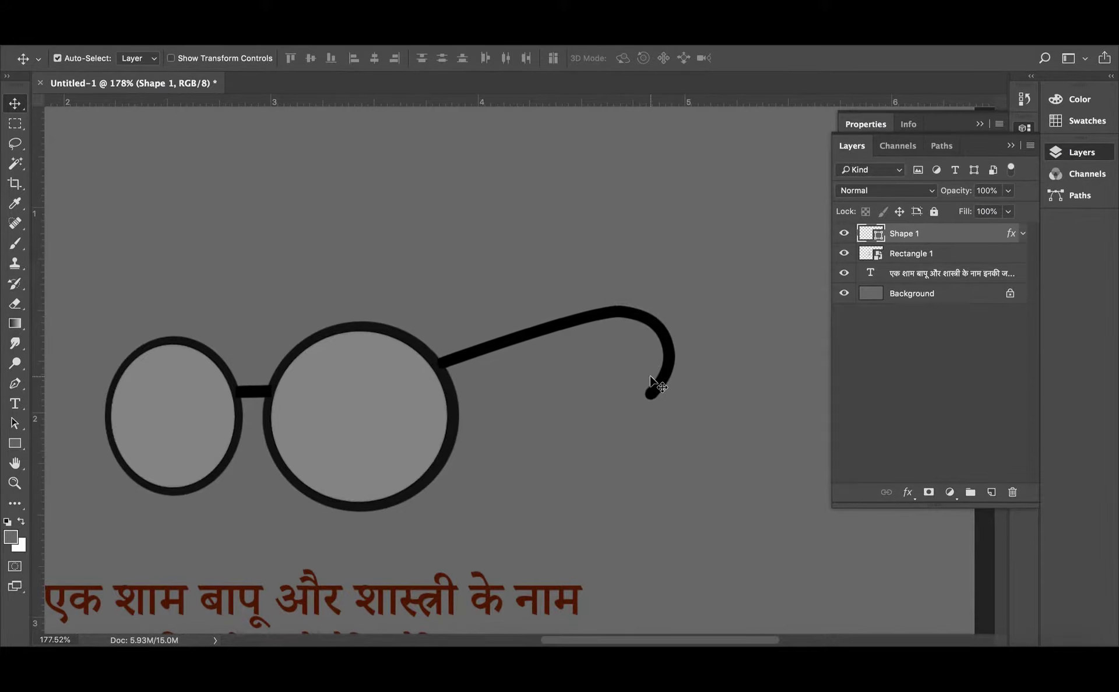
key("Down")
key("Down")
key("Down")
key("Down")
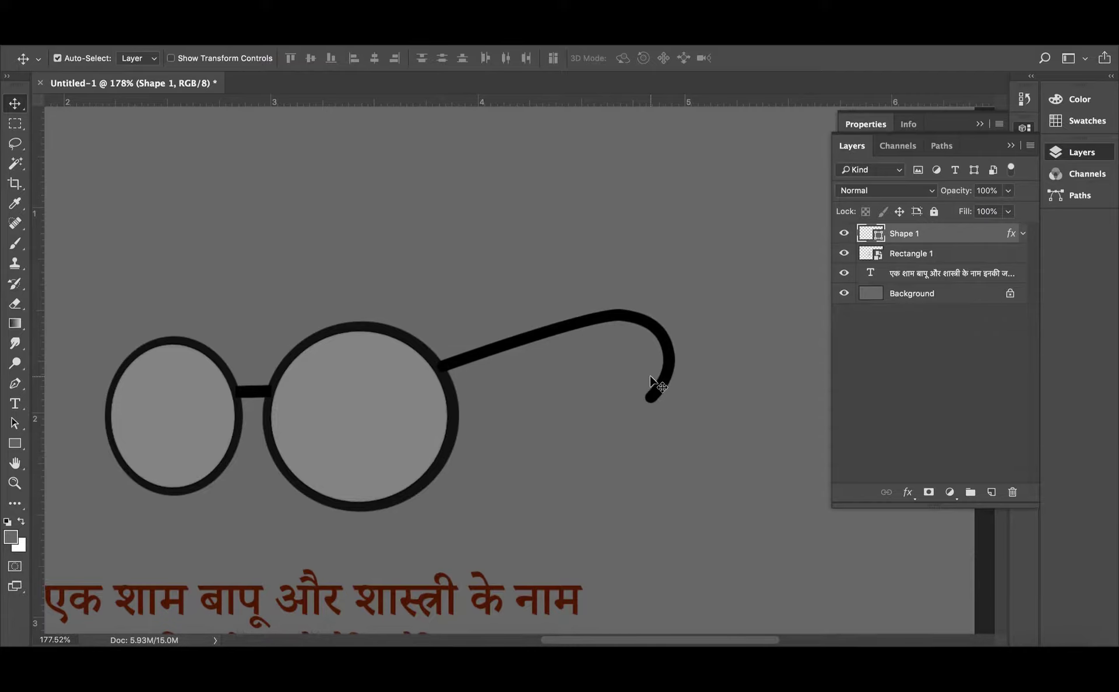
- Duplicate the arm and place the copy over the left lens, widened and tilted about -9°
left_click_drag(651, 381, 650, 380, "alt")
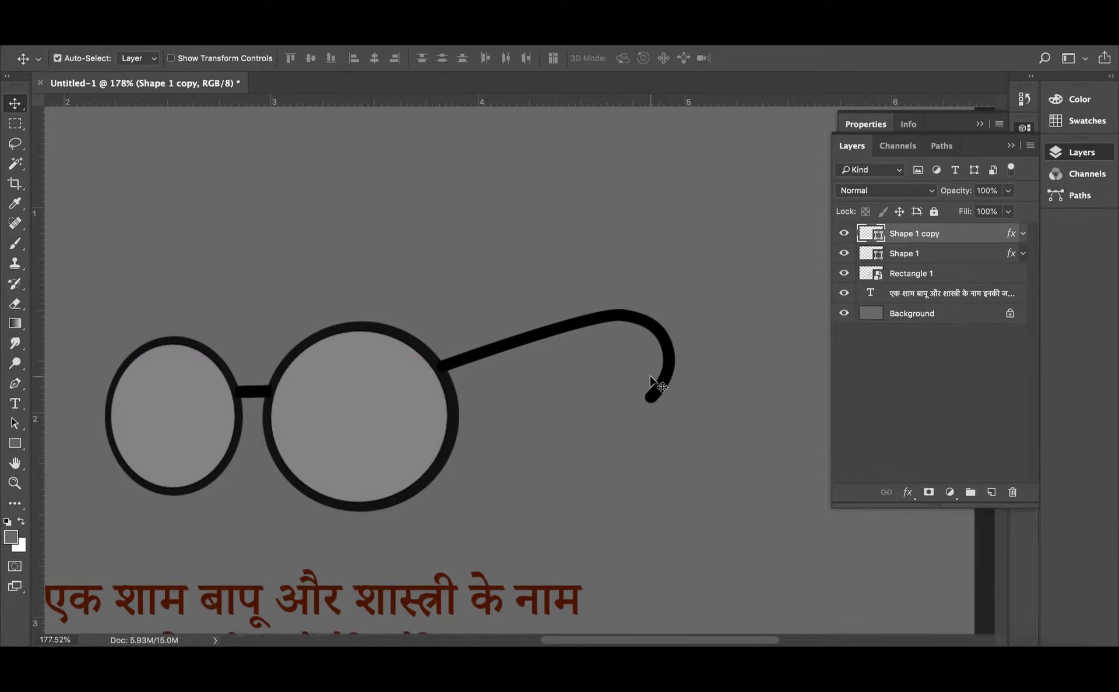
key("ctrl")
key("ctrl+t")
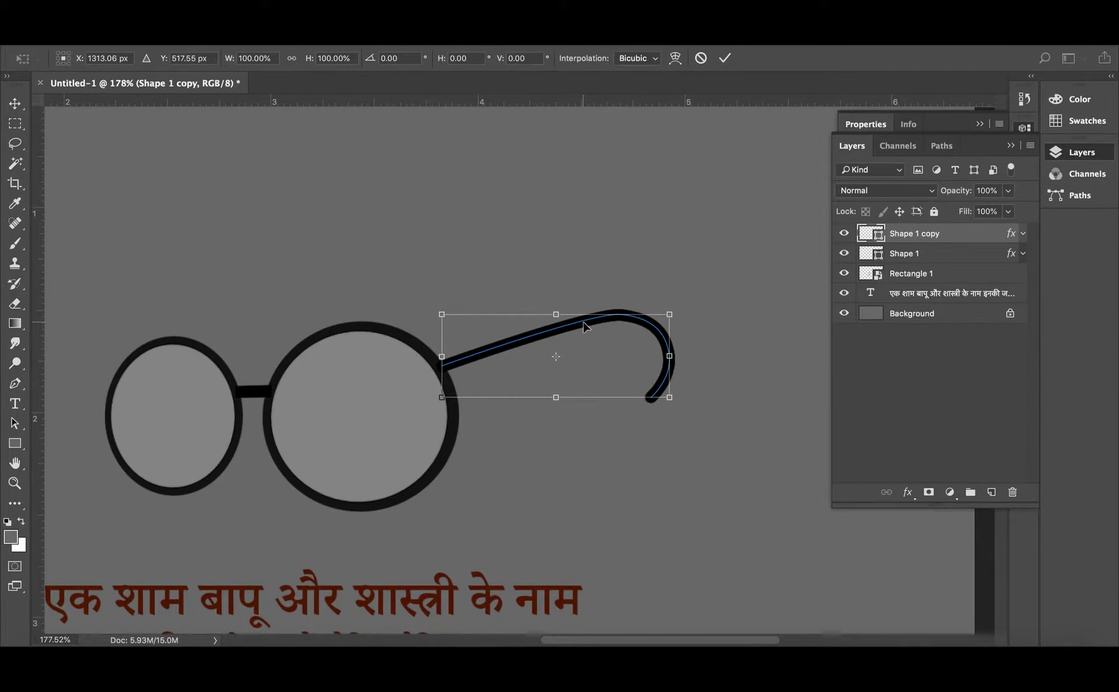
left_click_drag(584, 326, 254, 342)
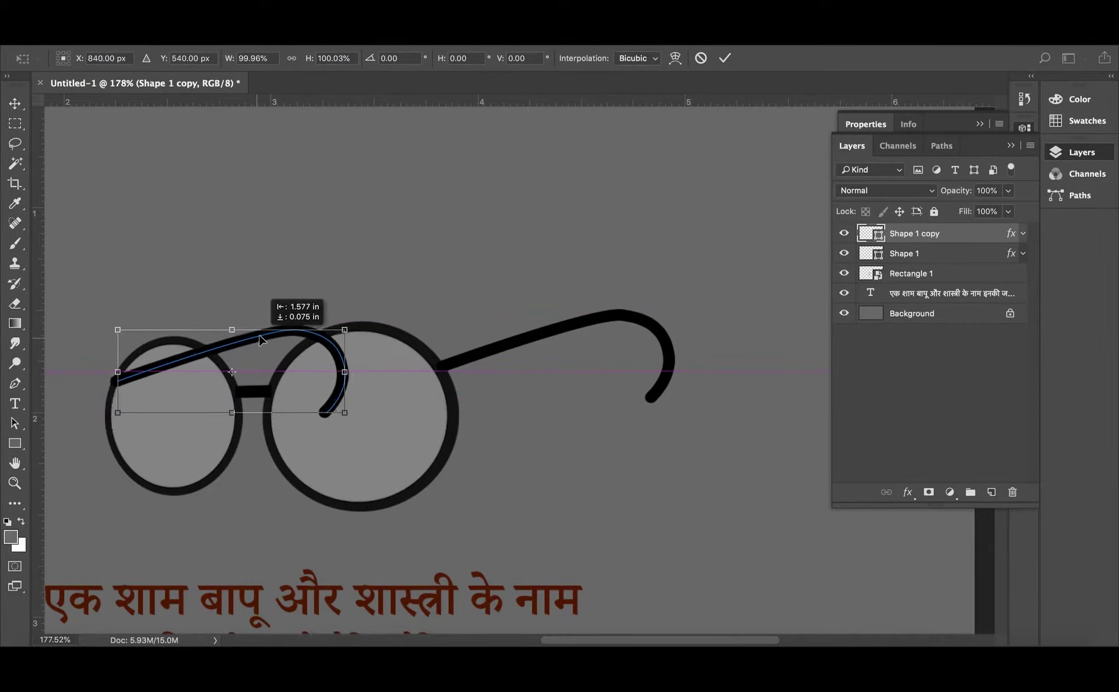
left_click_drag(254, 342, 258, 345)
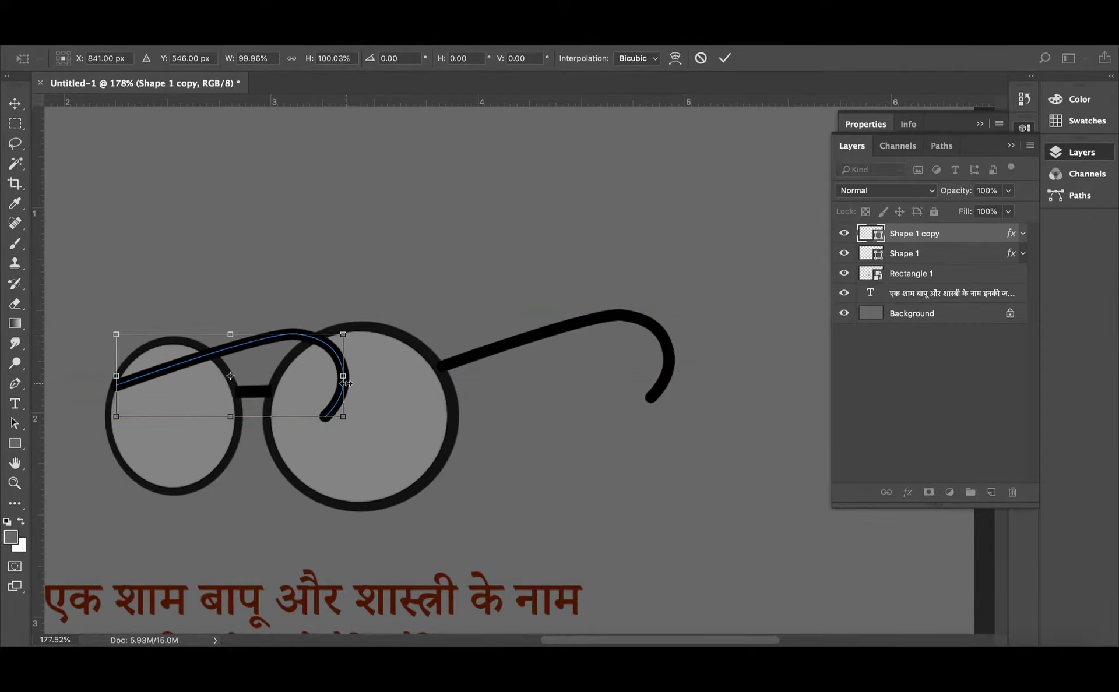
mouse_move(344, 371)
left_mouse_down()
mouse_move(379, 369)
mouse_move(375, 340)
mouse_move(357, 341)
left_mouse_up()
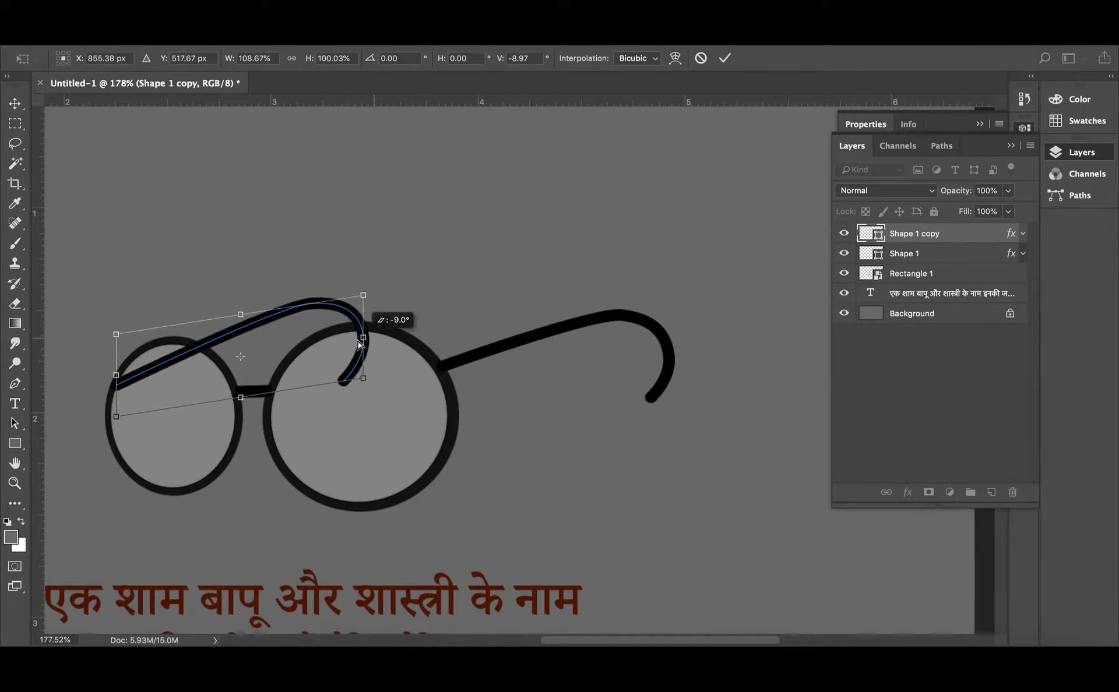
key("Return")
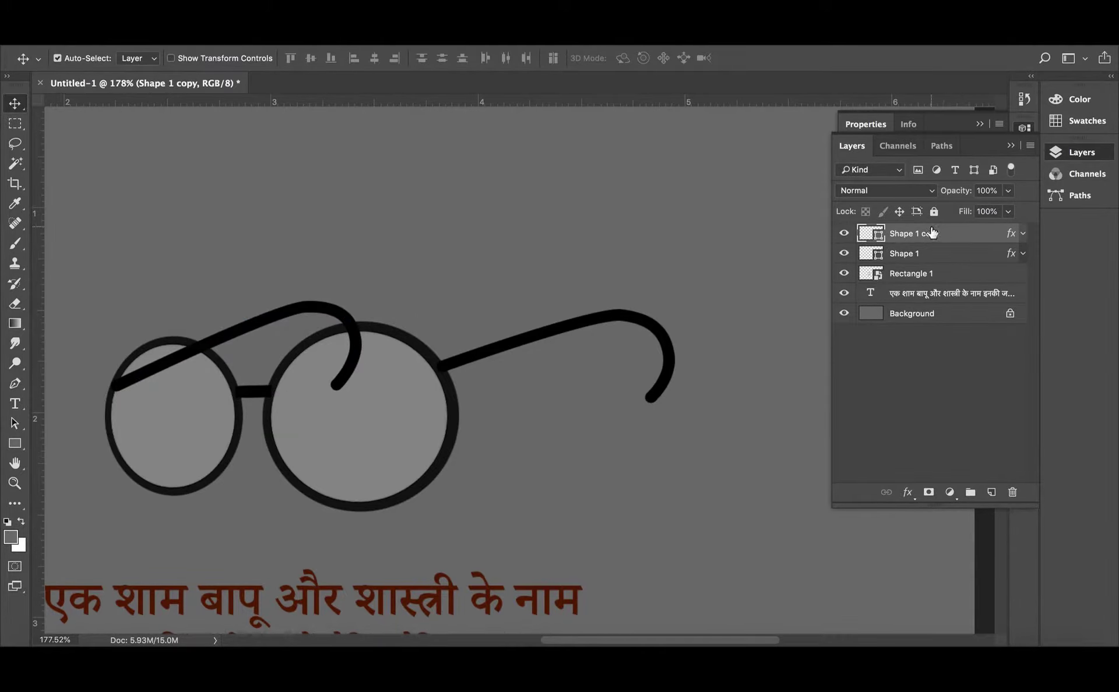
- Move the Shape 1 copy layer below Rectangle 1 so it sits behind the lenses
left_click_drag(930, 234, 928, 275)
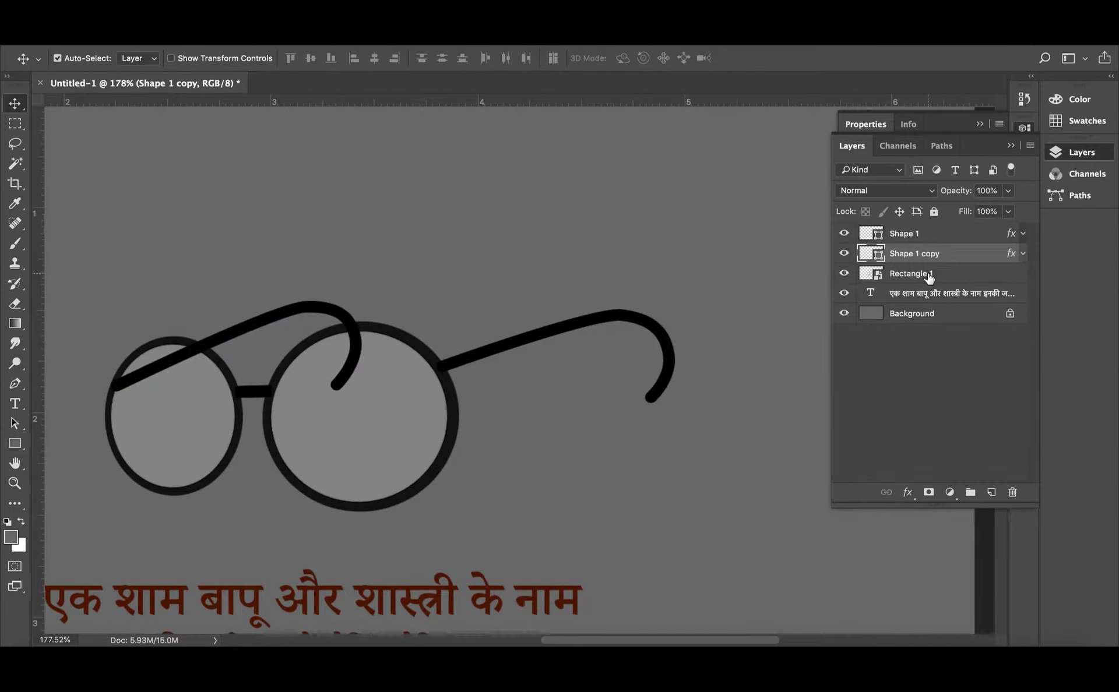
left_click_drag(932, 255, 930, 279)
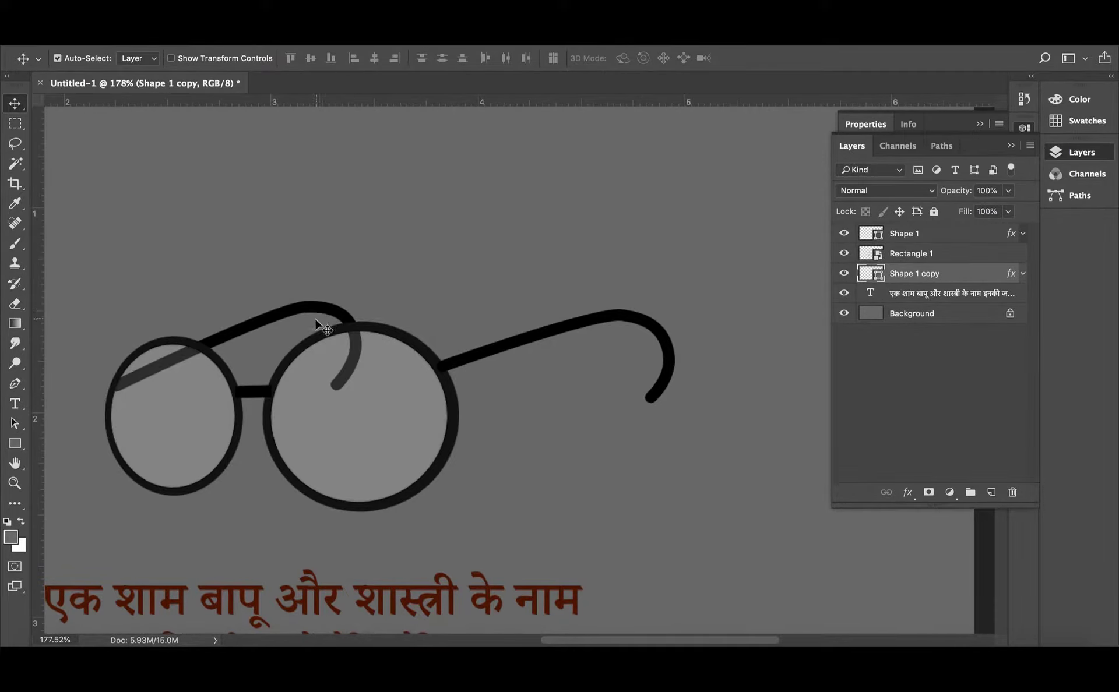
left_click(260, 306)
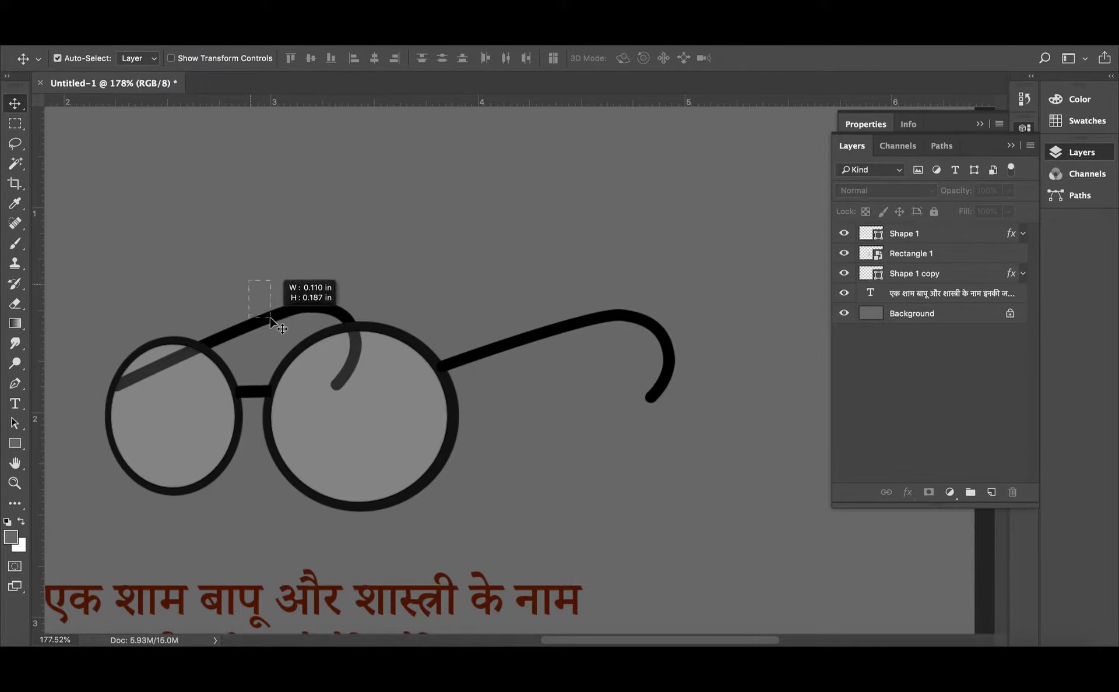
left_click(272, 319)
- Fit the poster on screen, then try a lens distortion and undo it
left_click(337, 266)
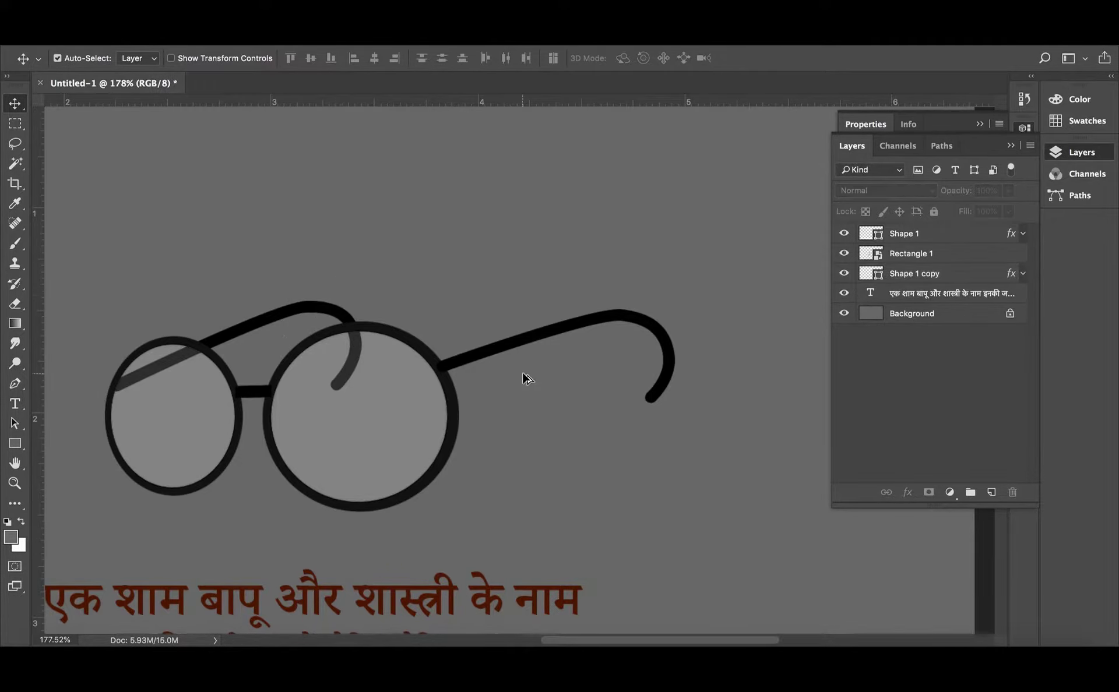
key("ctrl+0")
scroll(411, 388, "up", 2)
left_click(402, 340)
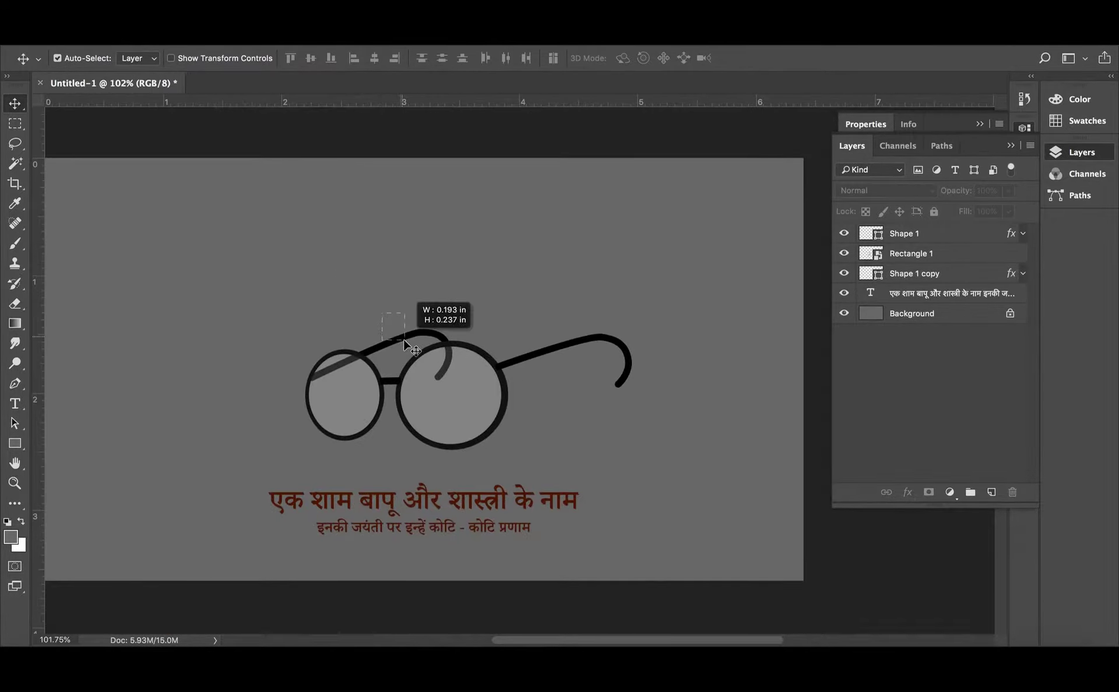
key("ctrl+t")
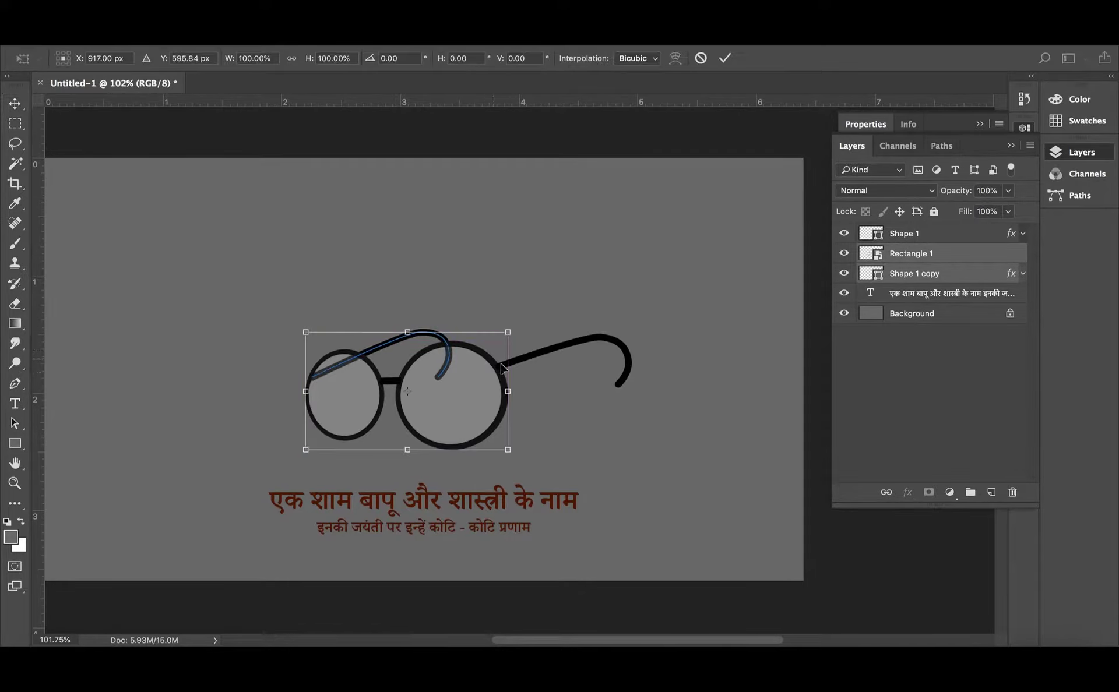
left_click_drag(510, 386, 544, 364)
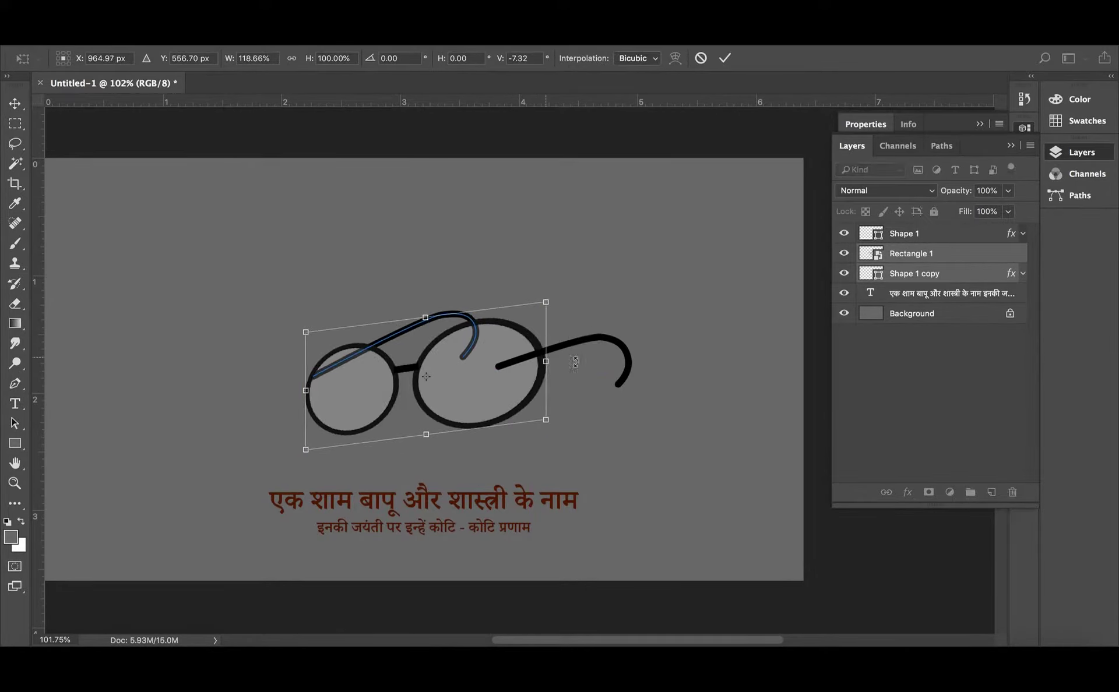
key("Return")
key("ctrl+z")
- Widen and re-angle the Shape 1 copy into a far-side arm behind the lenses
left_click(921, 275)
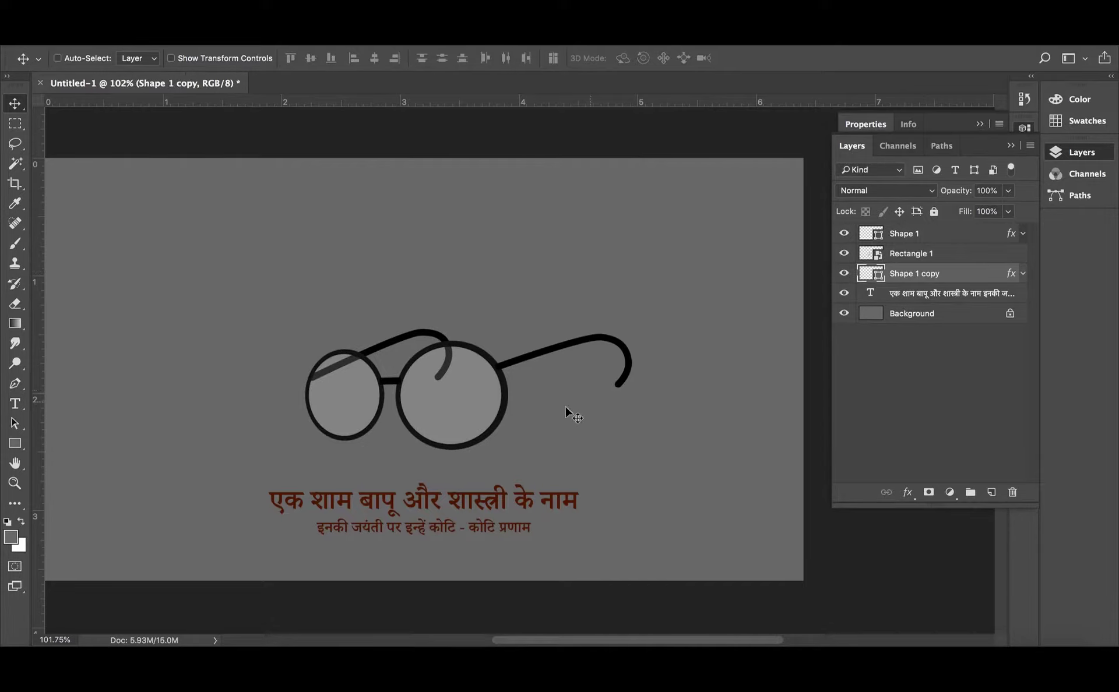
key("ctrl+t")
mouse_move(453, 355)
left_mouse_down()
mouse_move(472, 341)
mouse_move(465, 357)
left_mouse_up()
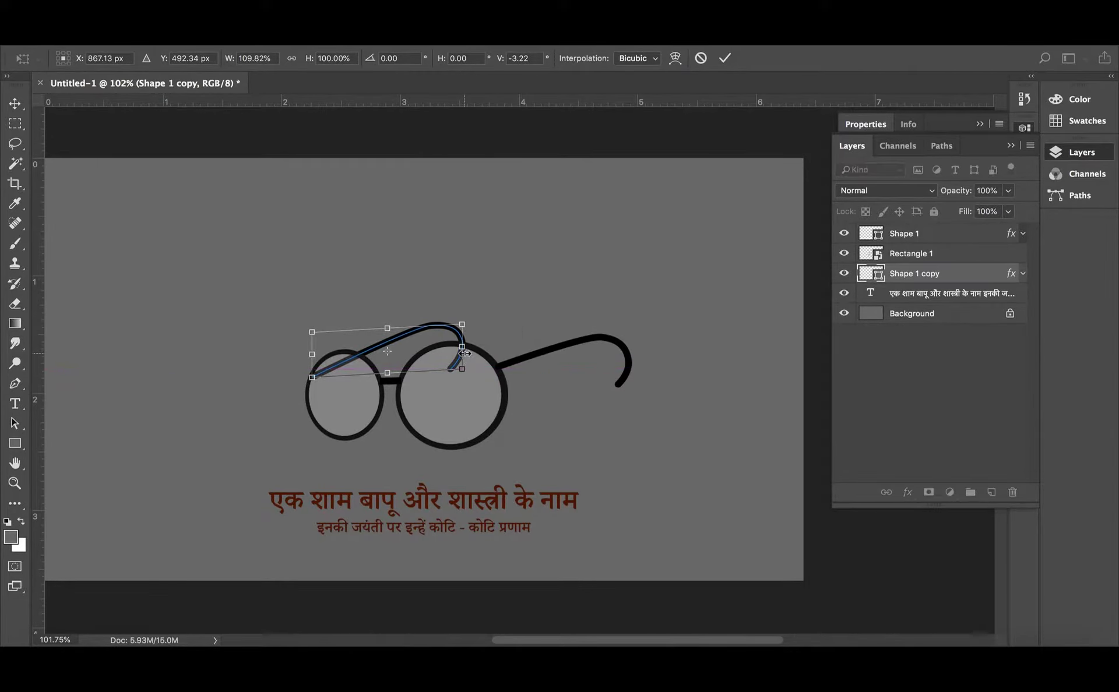
key("Return")
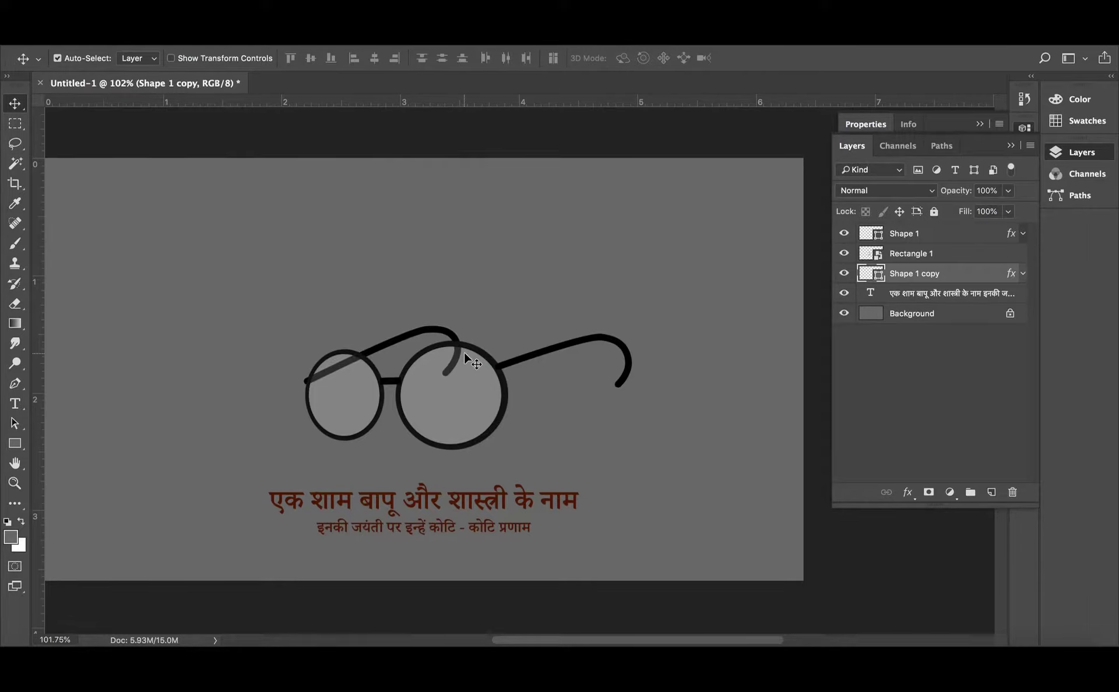
left_click(593, 340)
left_click(949, 233)
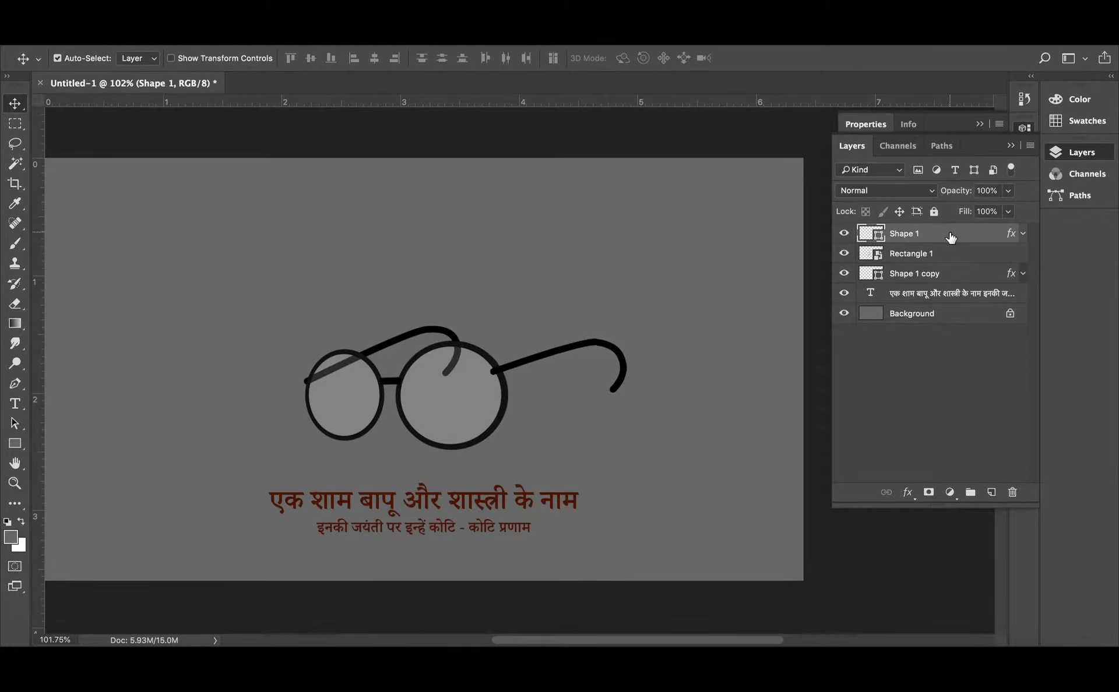
- Skew the right side of the Rectangle 1 lenses slightly
left_click(445, 420)
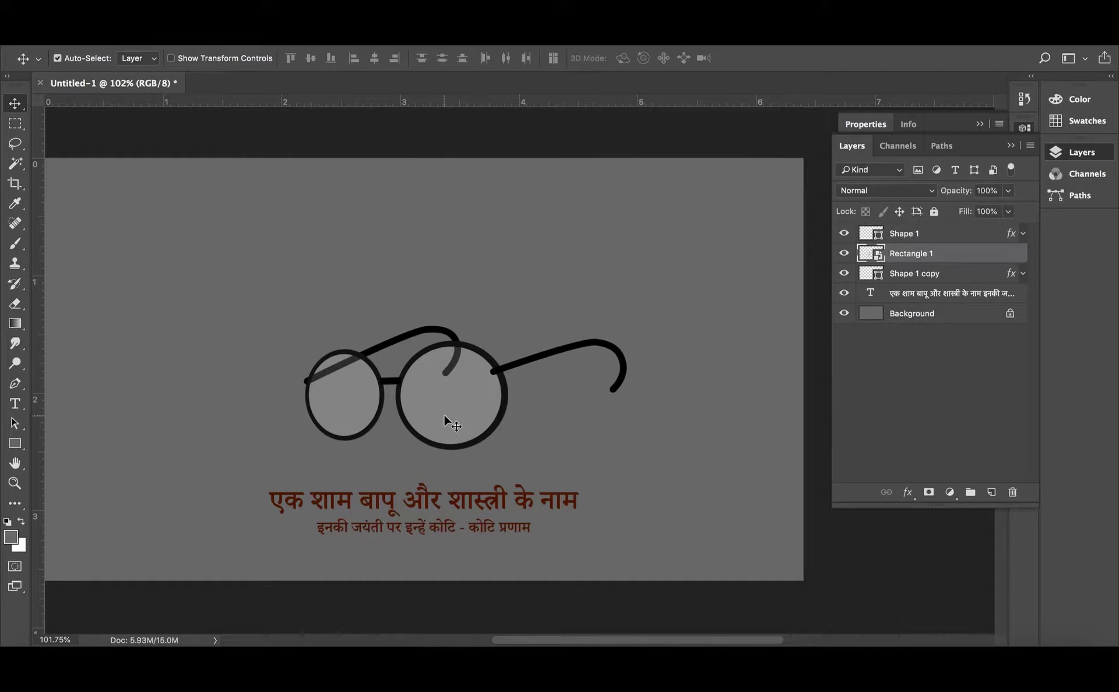
key("ctrl+t")
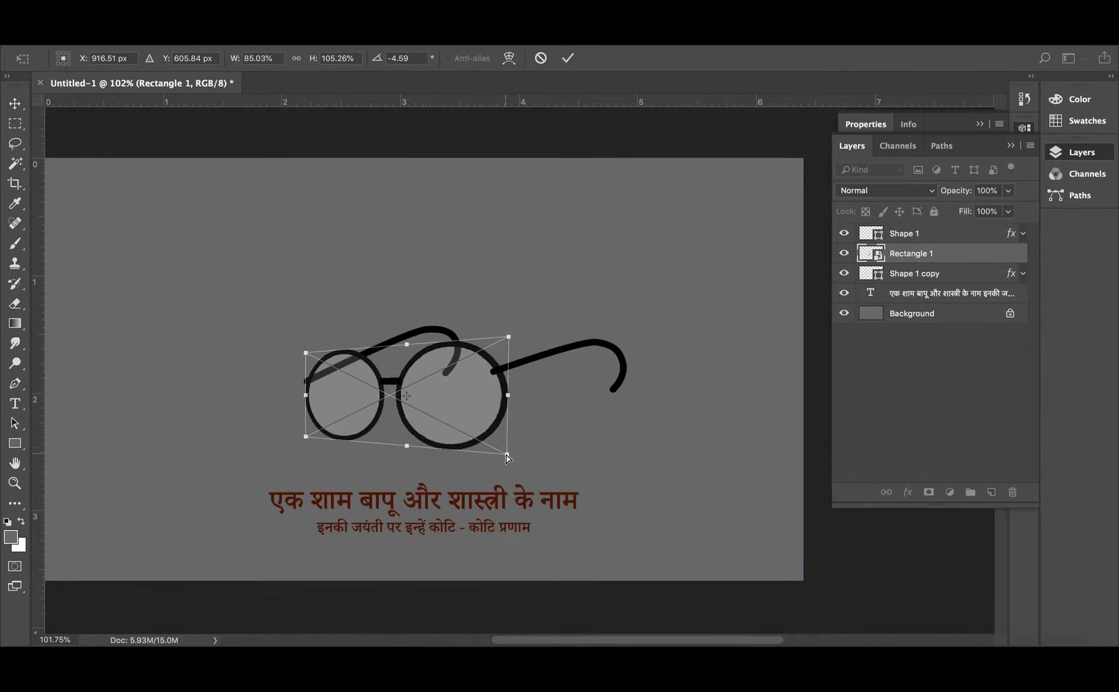
left_click_drag(506, 456, 494, 456)
key("Return")
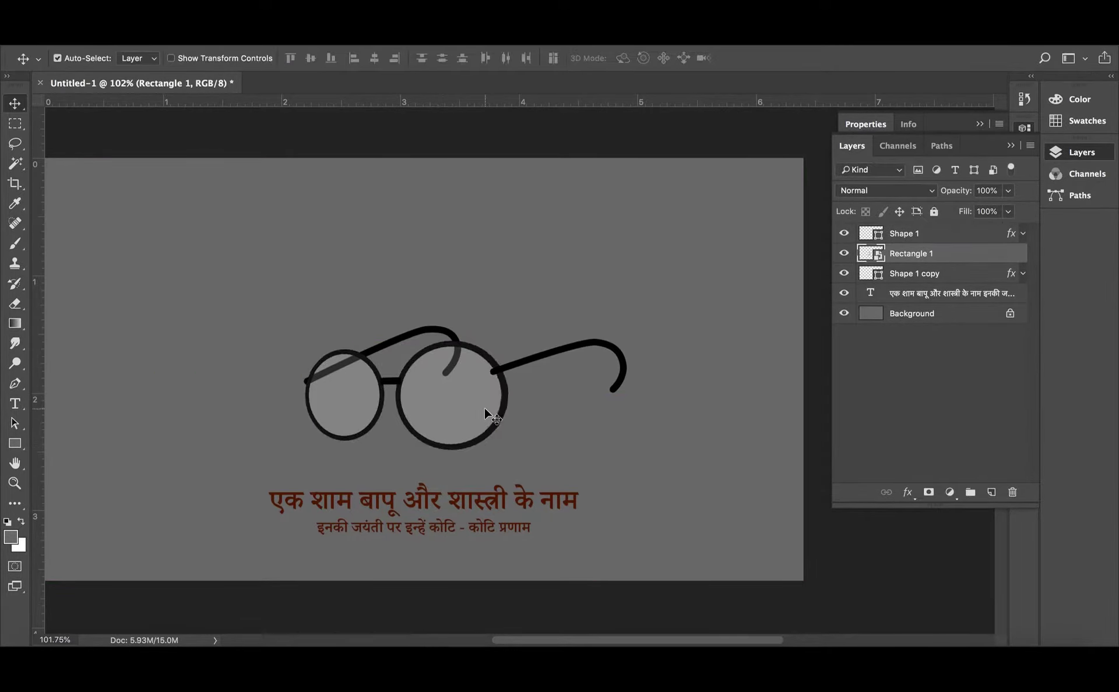
left_click(408, 344)
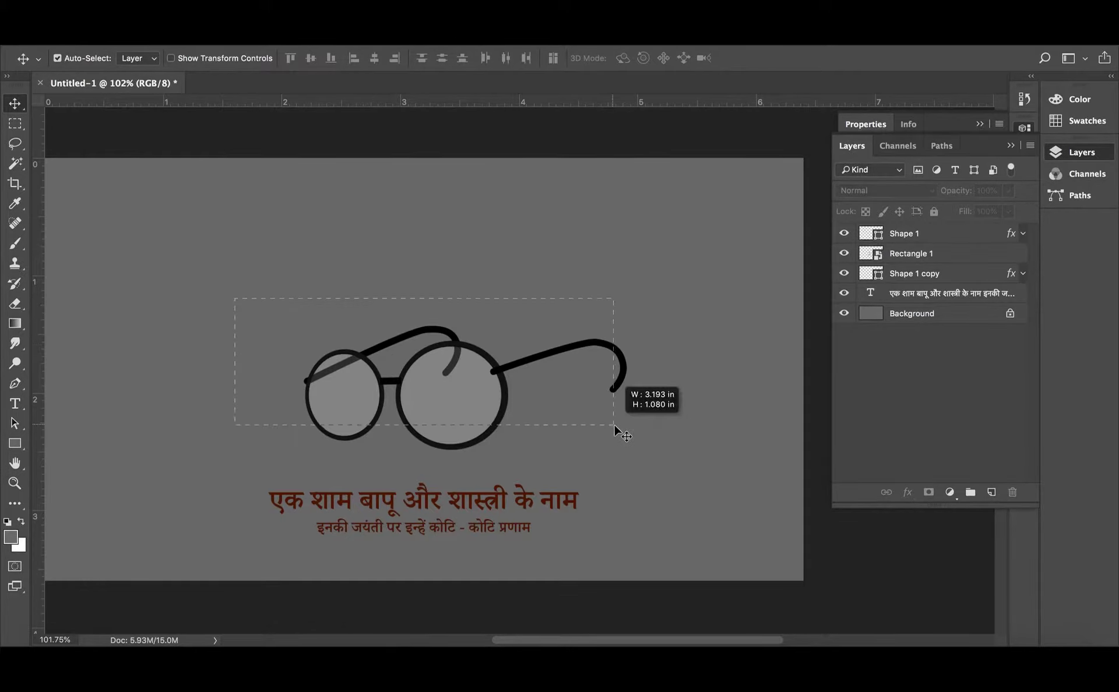
- Scale the whole spectacles assembly to about 91% and shift it slightly left
left_click_drag(243, 308, 663, 425)
key("ctrl+t")
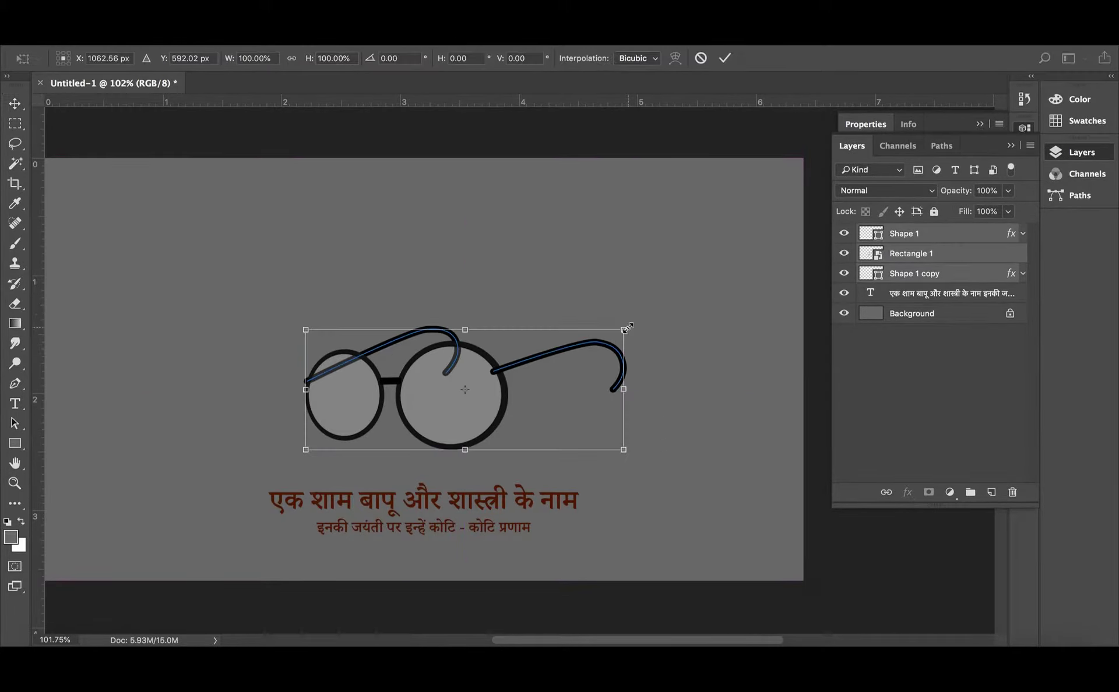
left_click_drag(627, 325, 609, 331)
left_click_drag(474, 373, 457, 380)
key("Return")
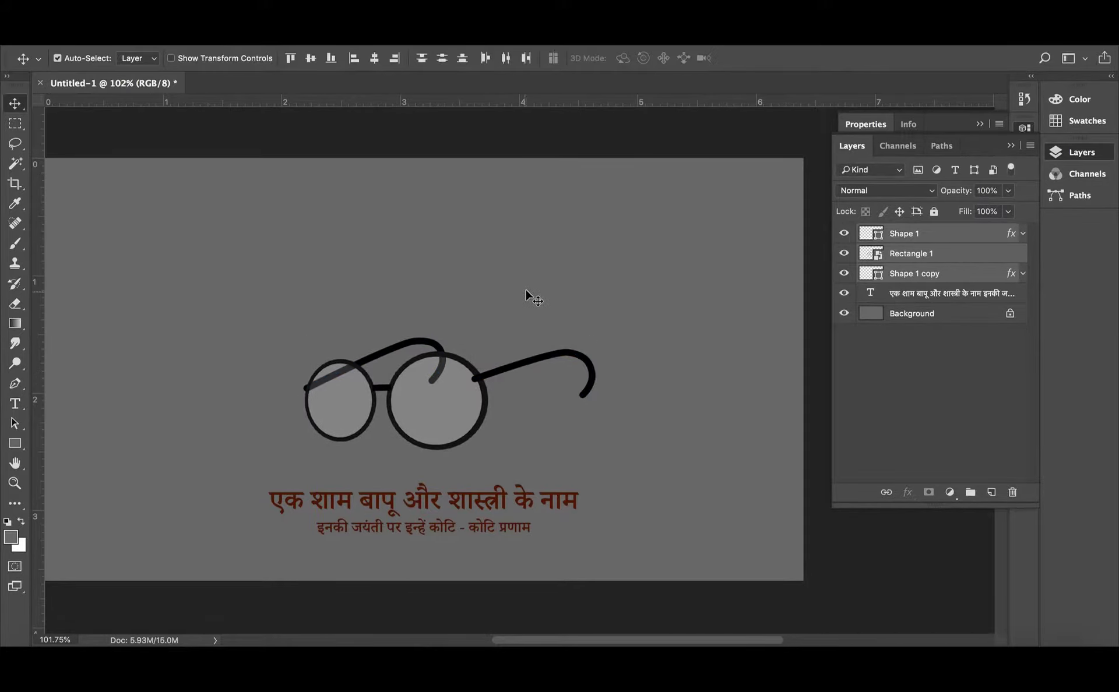
left_click(527, 295)
left_click(912, 314)
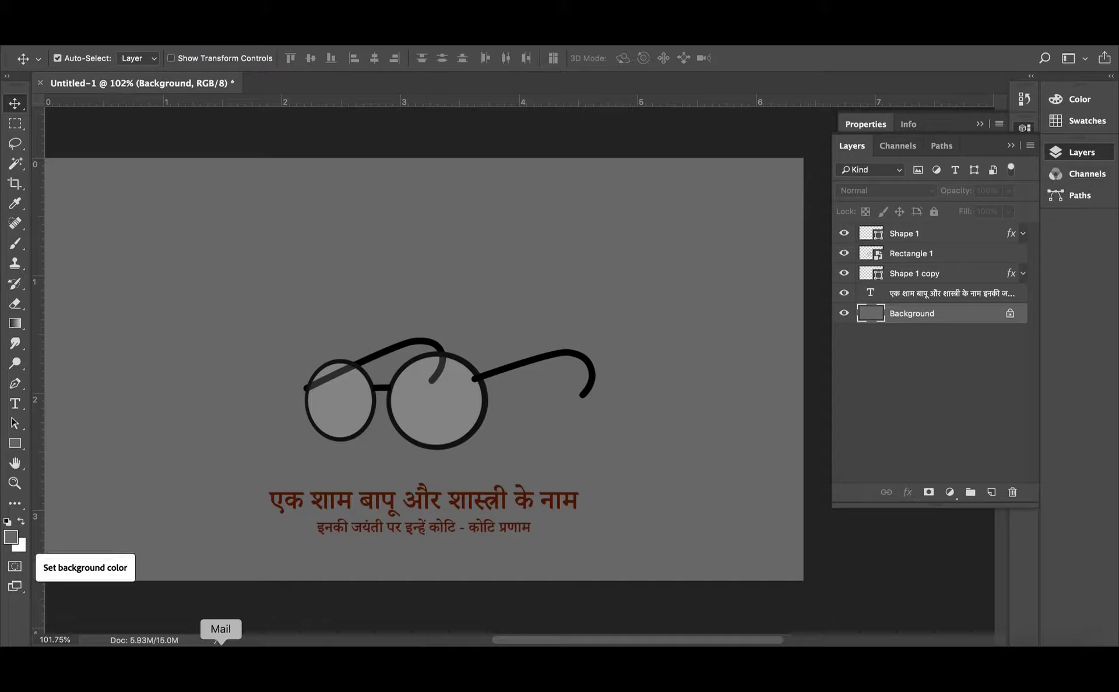
- Fill the Background layer with white
key("ctrl+BackSpace")
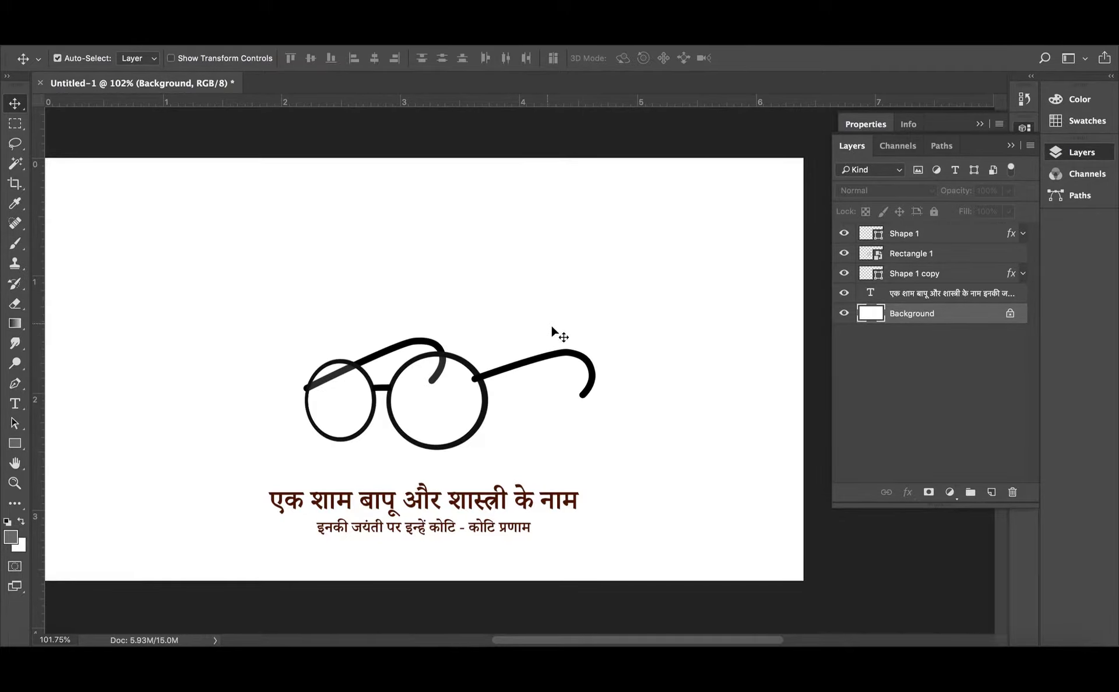
scroll(504, 443, "up", 2)
scroll(515, 450, "down", 5)
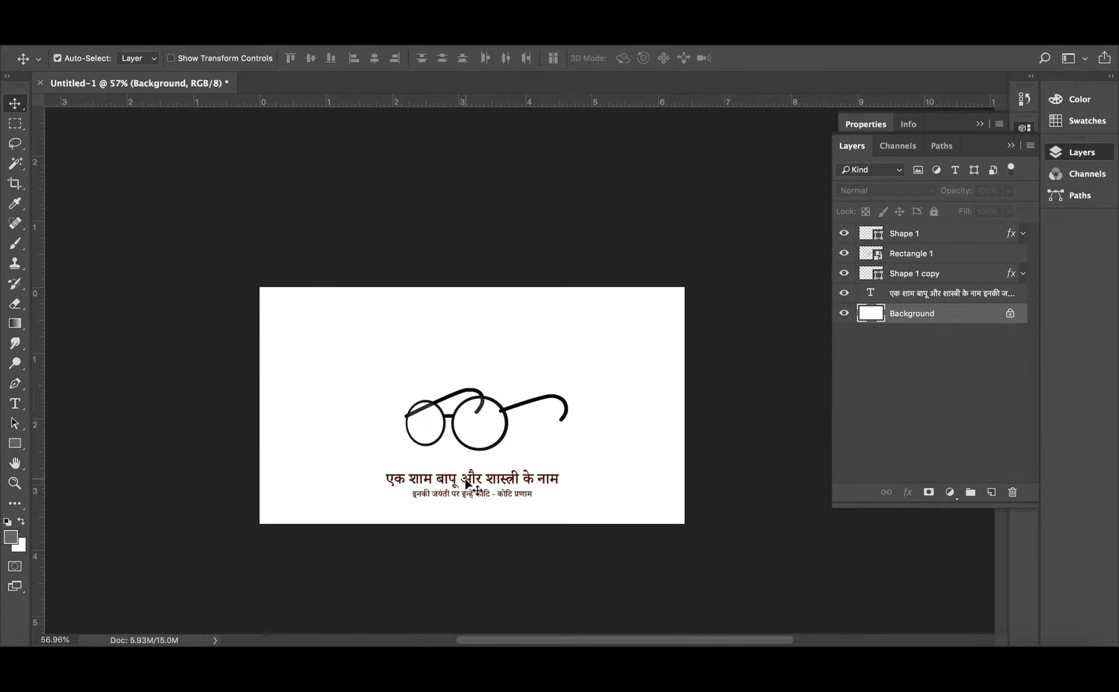
scroll(472, 483, "up", 2)
scroll(387, 399, "up", 3)
- Rotate the lenses slightly and nudge the top bar into place
left_click(387, 399)
key("ctrl+t")
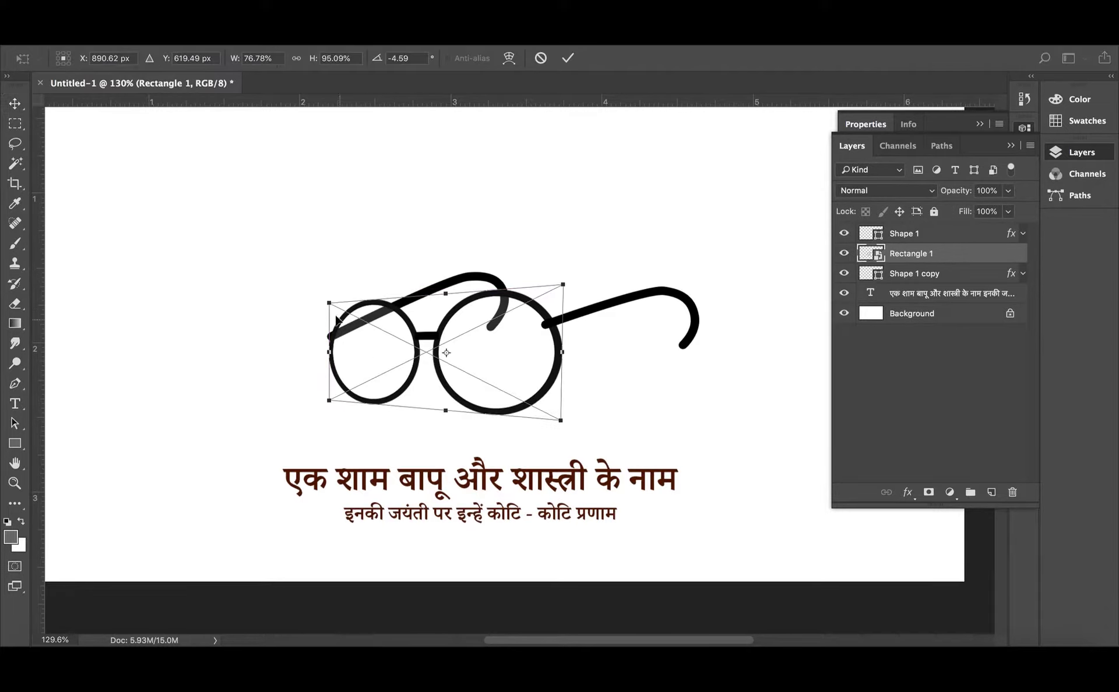
mouse_move(335, 291)
left_mouse_down()
mouse_move(330, 300)
mouse_move(332, 292)
left_mouse_up()
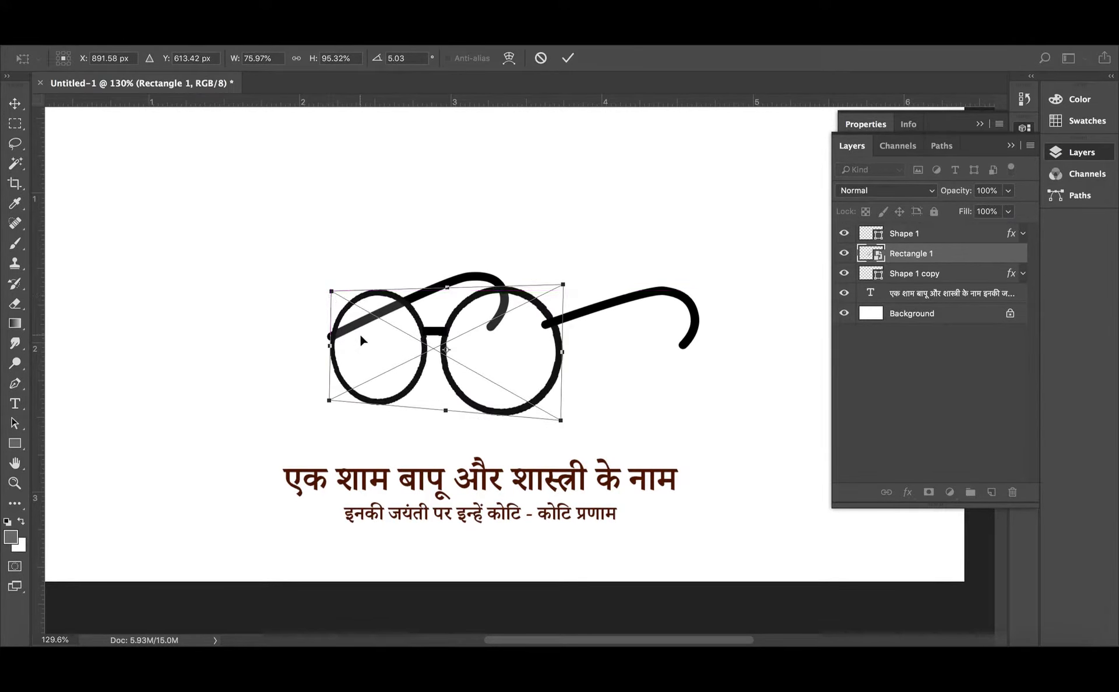
key("Return")
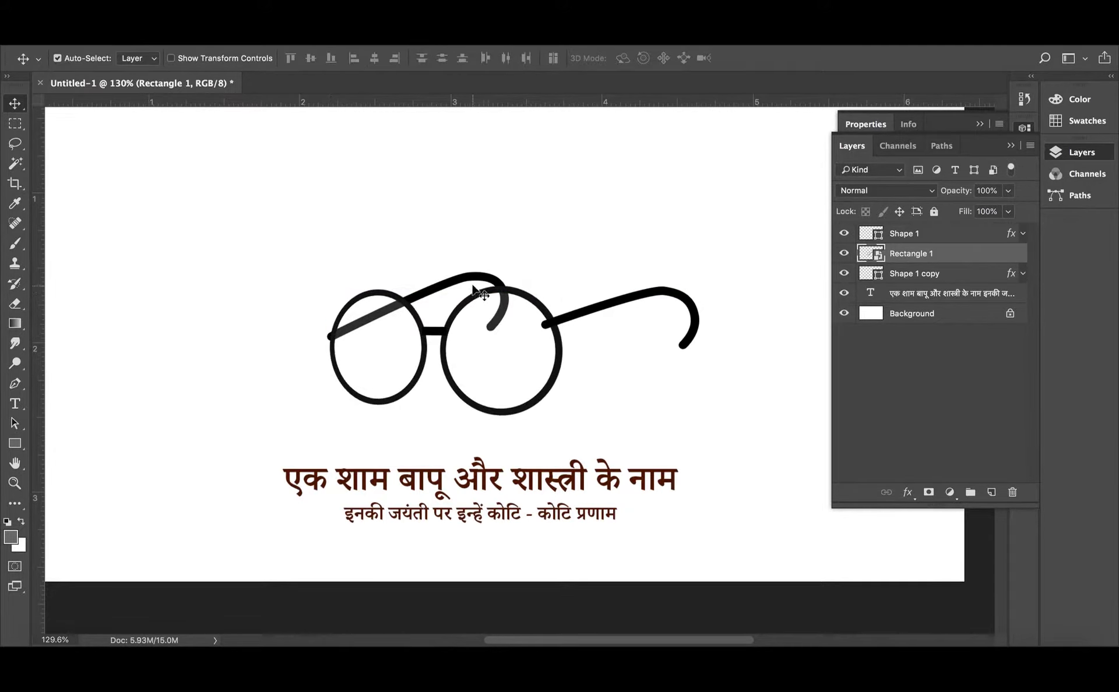
left_click(464, 282)
left_click_drag(464, 282, 474, 268)
left_click(466, 284)
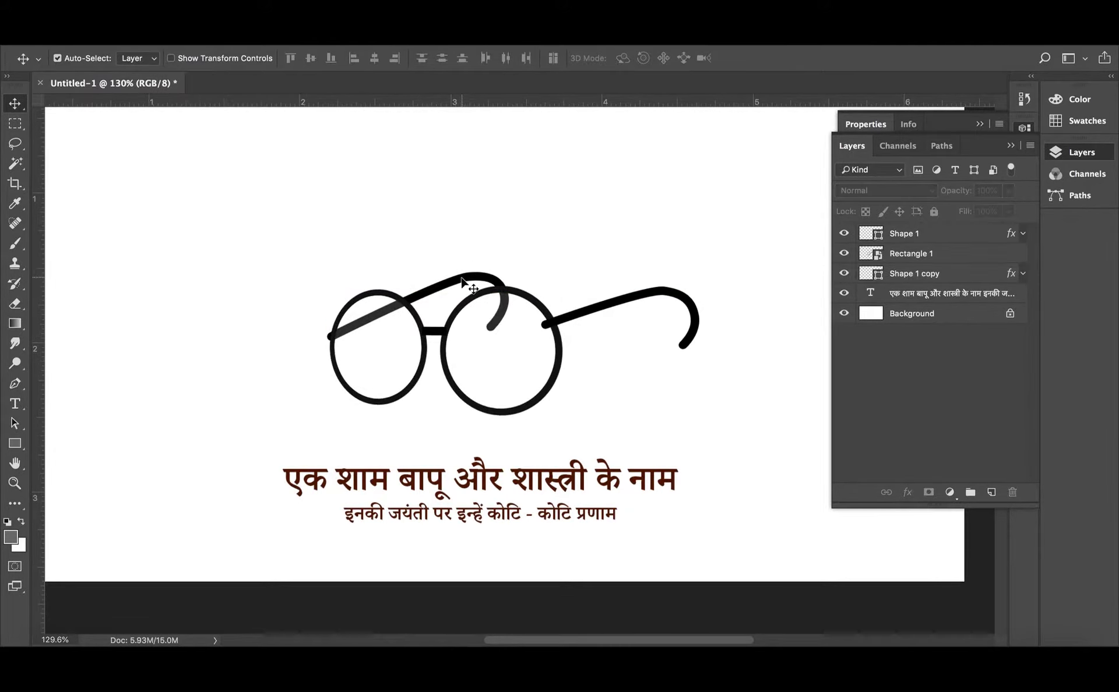
- Enlarge the Shape 1 copy top bar to about 106%
left_click(924, 274)
key("ctrl+t")
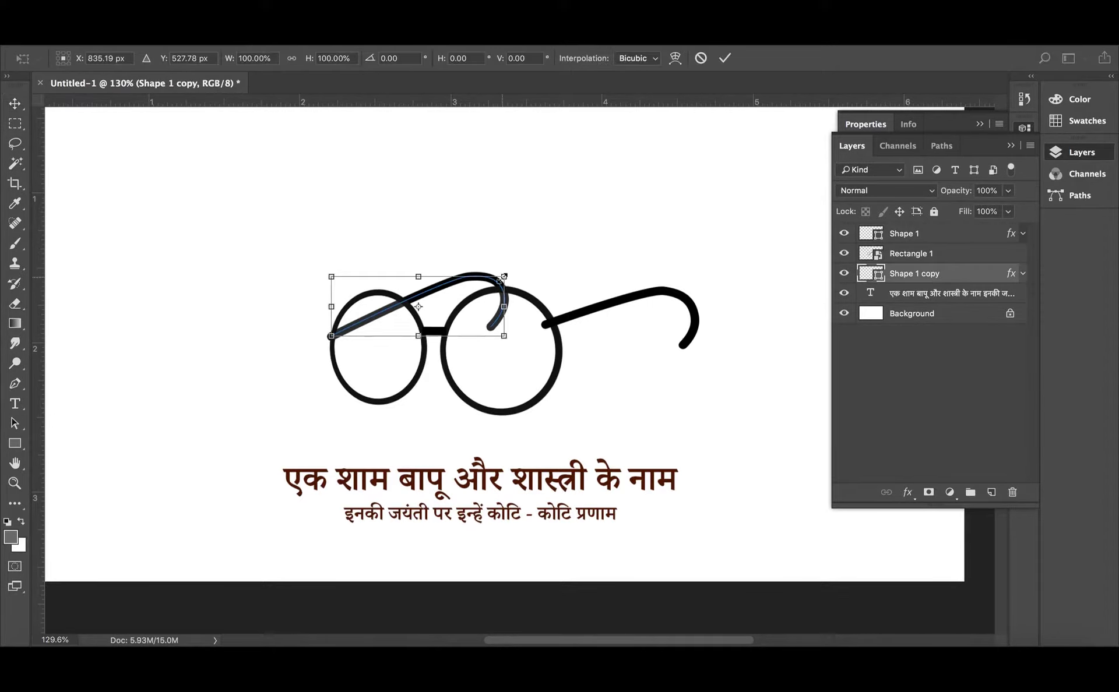
left_click_drag(505, 277, 519, 276)
key("Return")
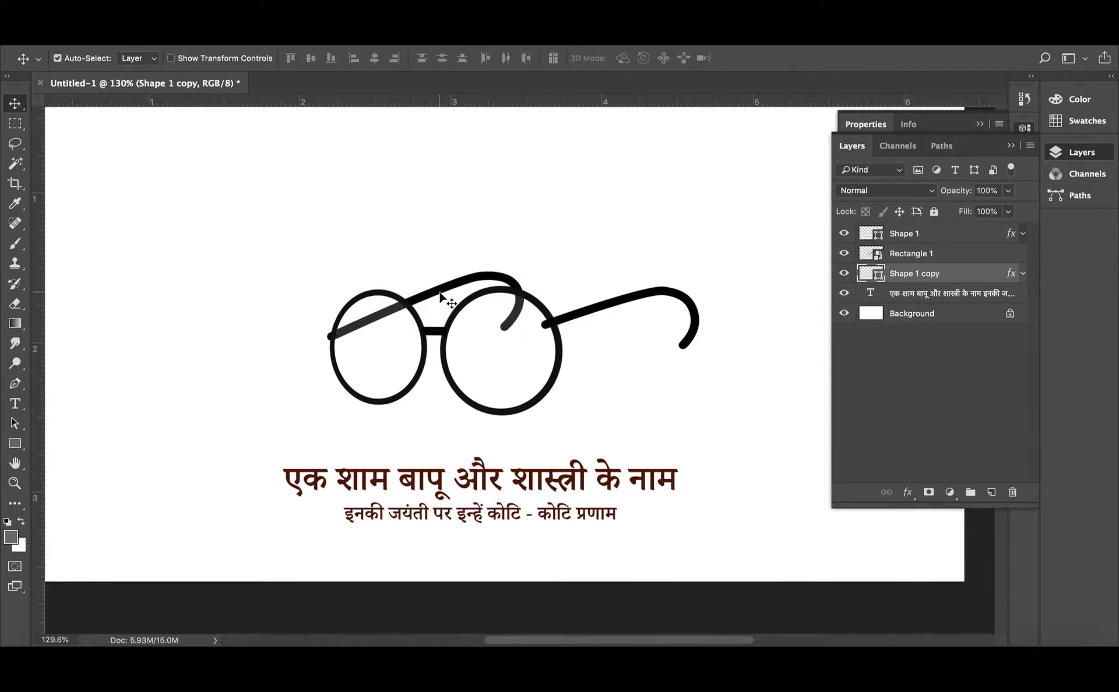
left_click(479, 390)
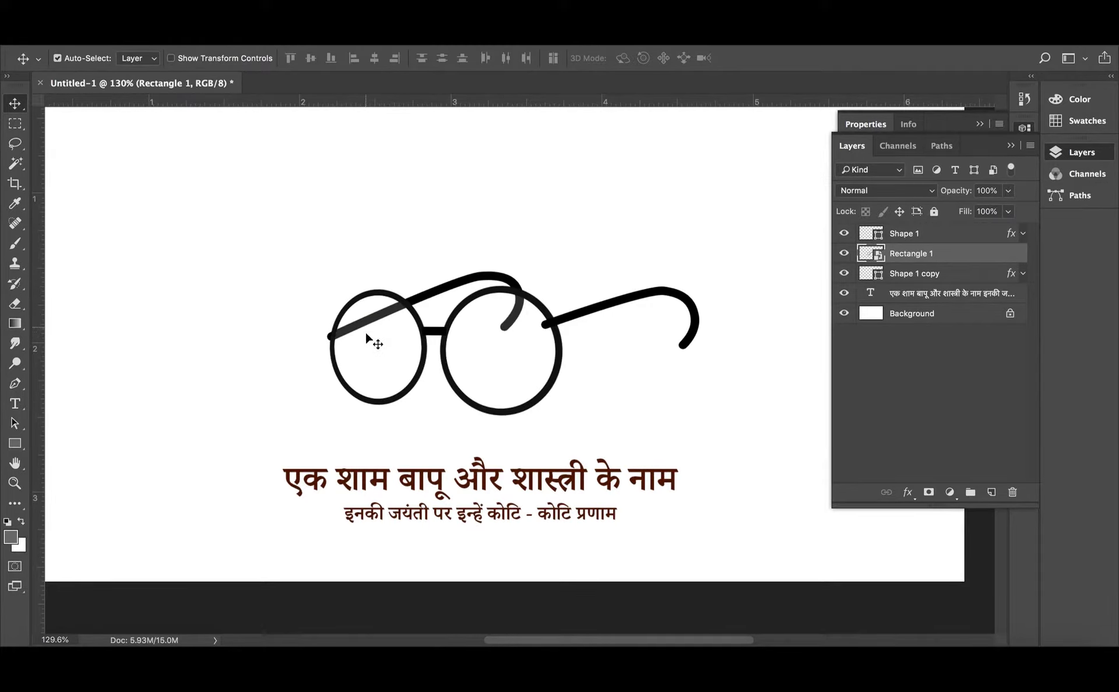
- Inside the Rectangle 1 smart object, raise the left lens's white Ellipse fill opacity
double_click(875, 260)
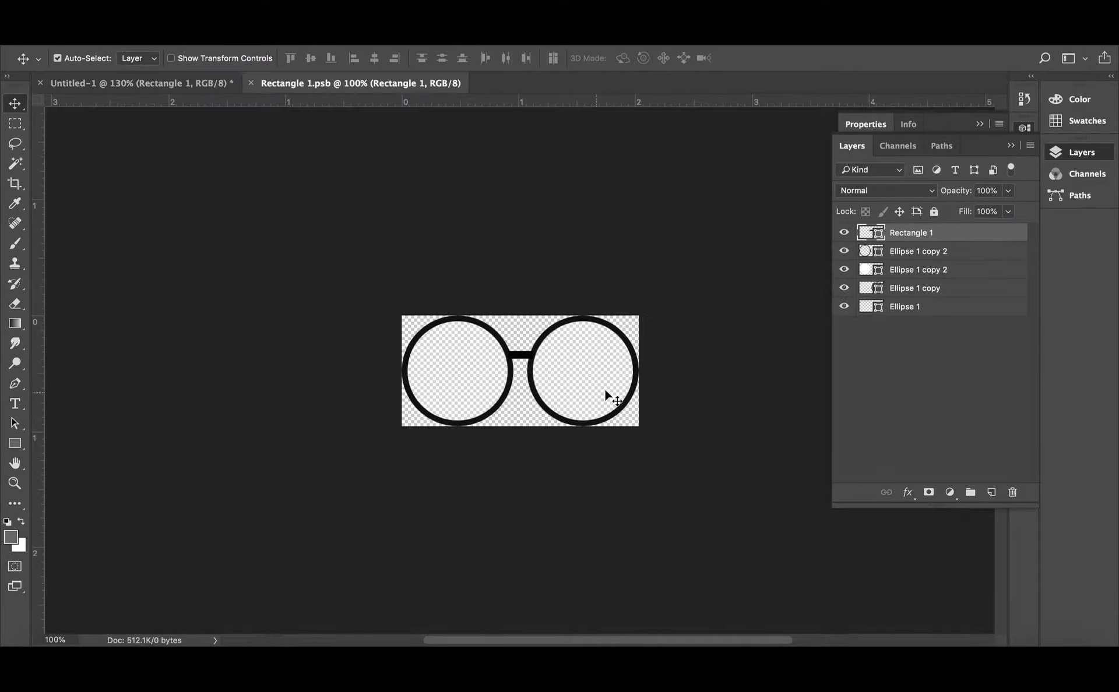
left_click(924, 271)
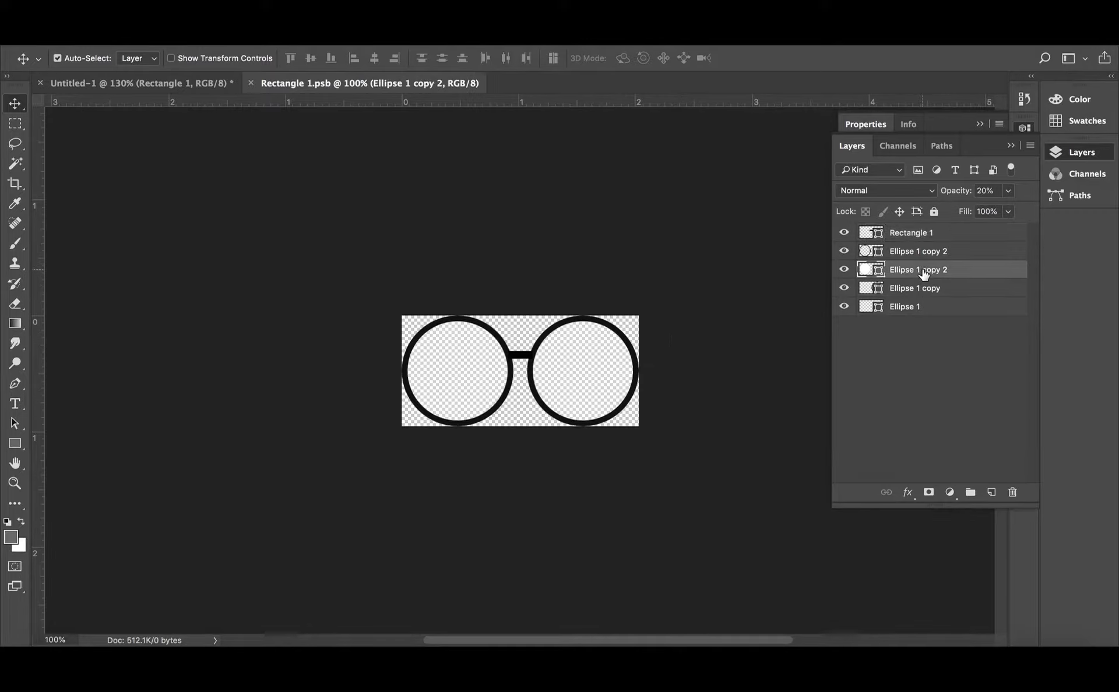
key("2")
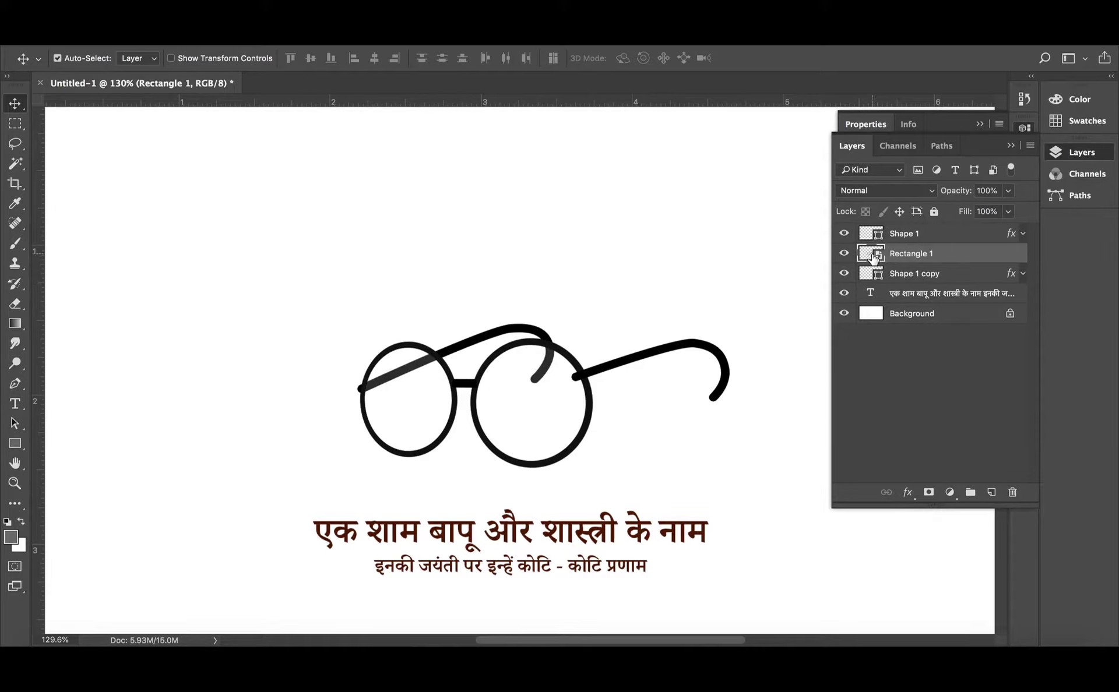
double_click(873, 255)
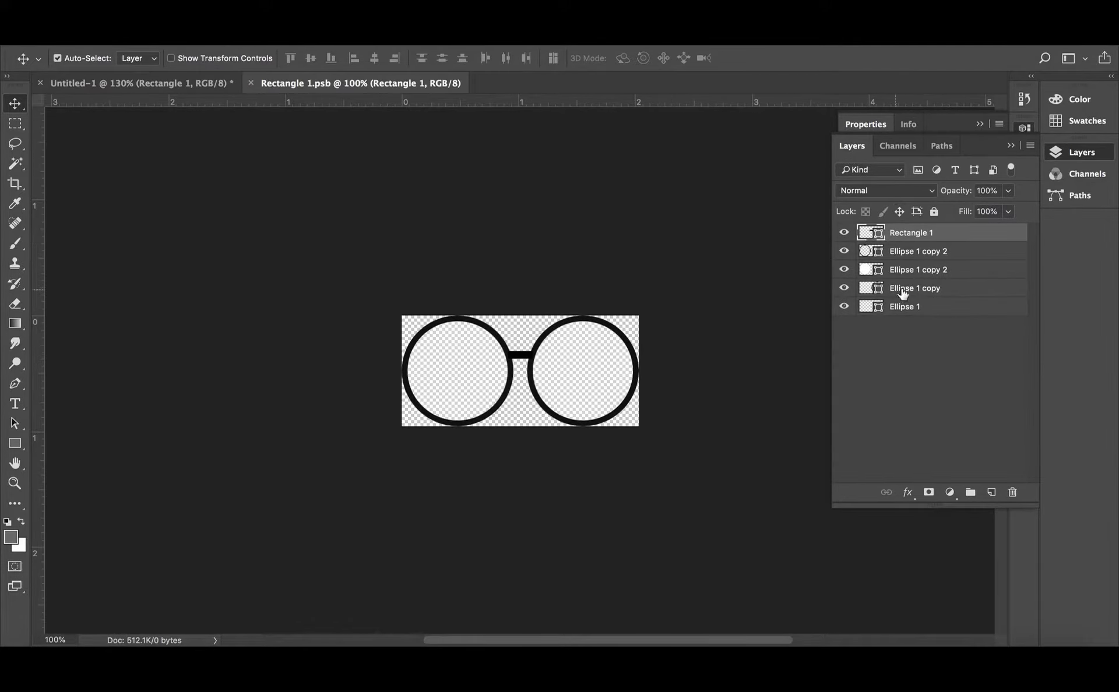
left_click(910, 270)
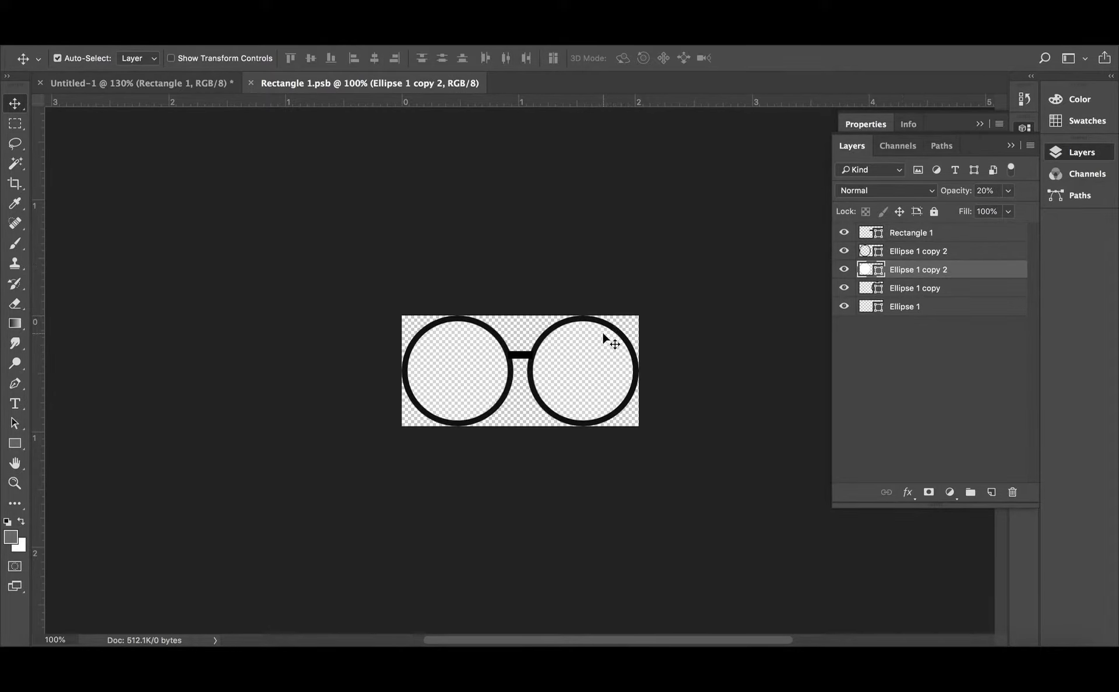
left_click(1007, 190)
left_click_drag(985, 215, 998, 218)
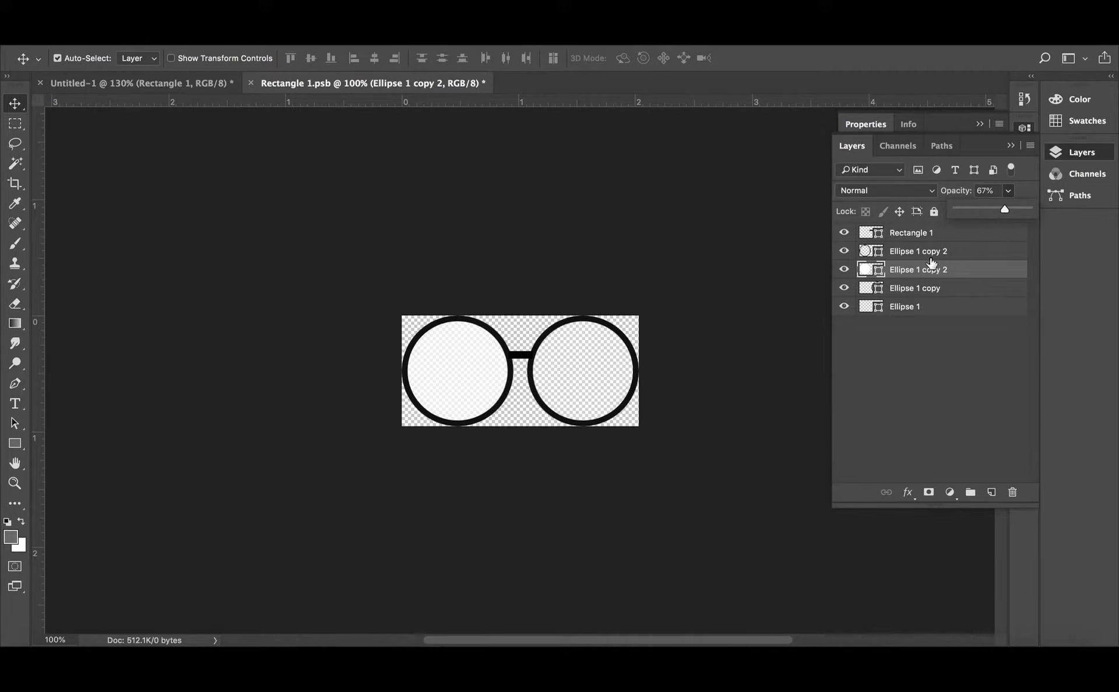
- Set the right lens Ellipse 1 fill to 70% opacity and save the smart object
left_click(918, 292)
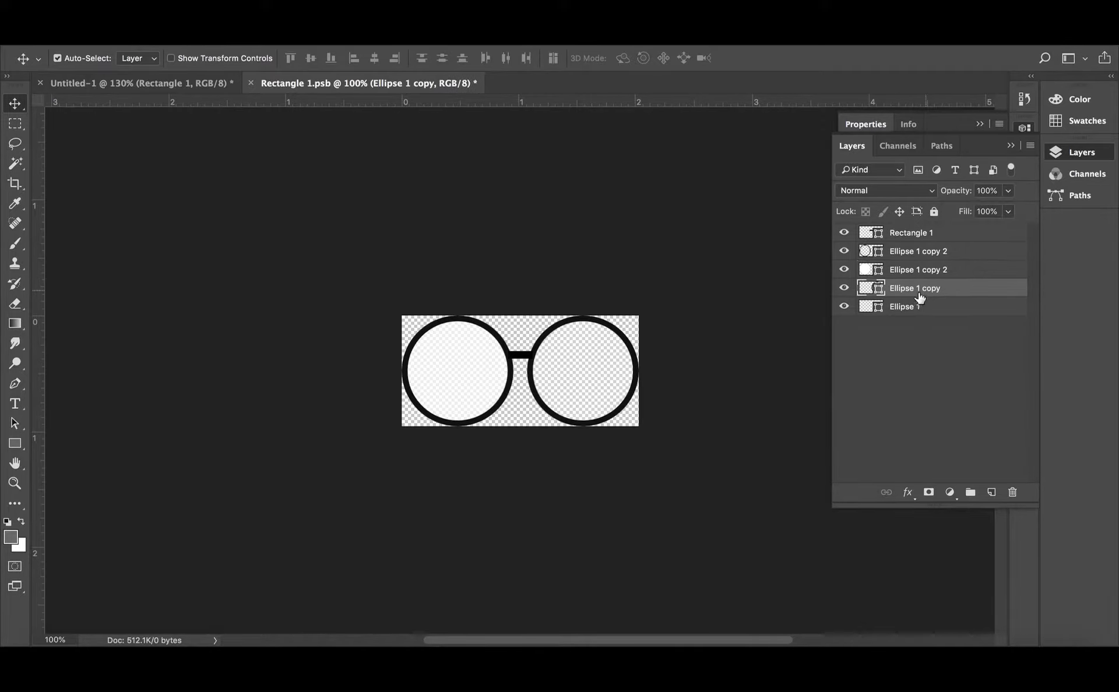
left_click(937, 257)
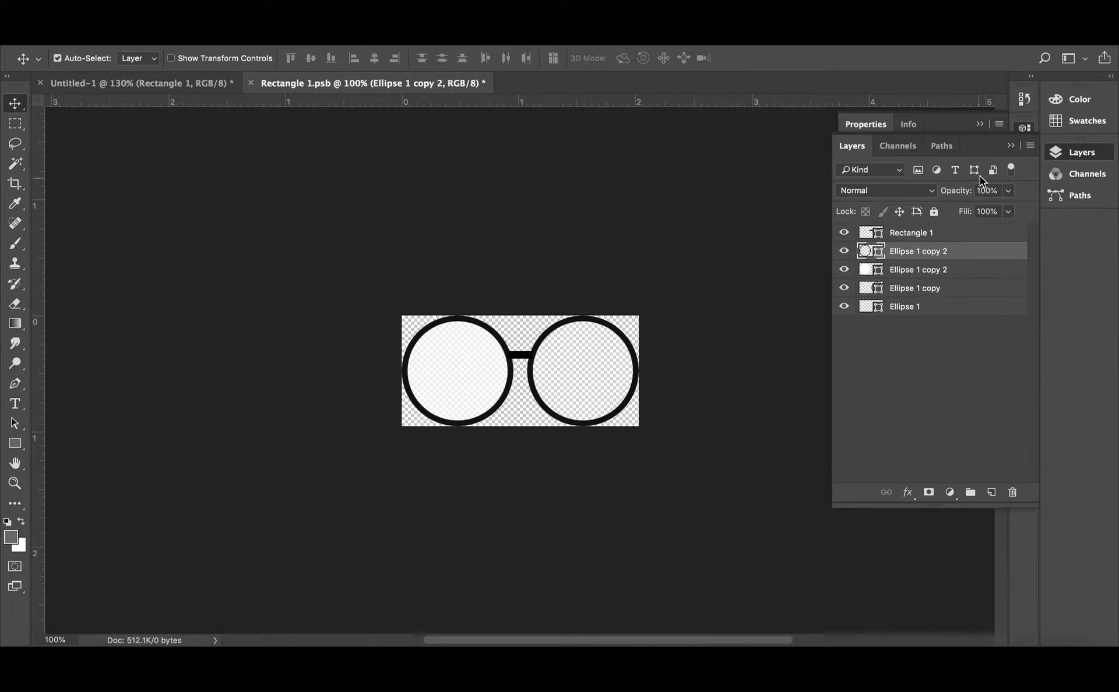
left_click(911, 307)
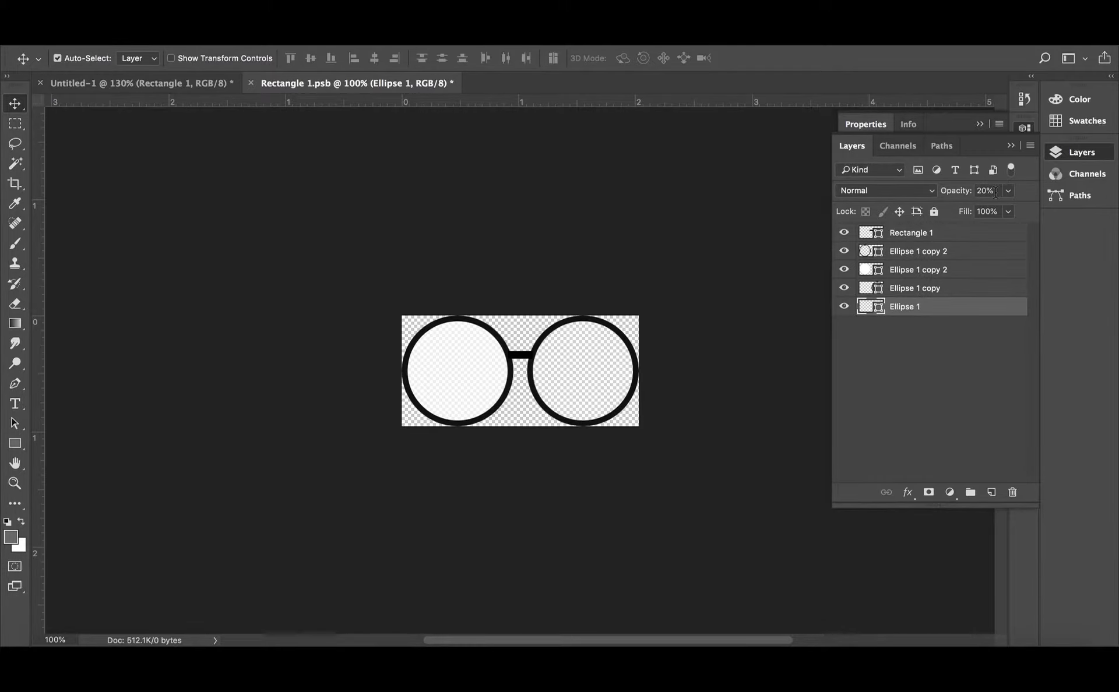
key("7")
key("ctrl+s")
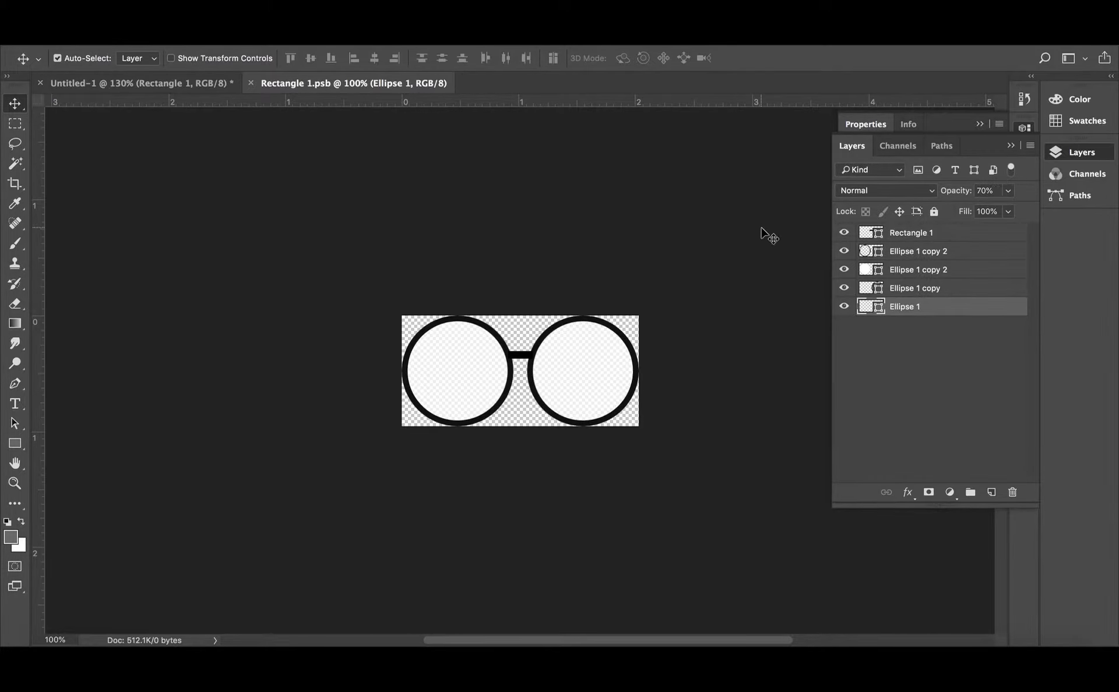
left_click(186, 82)
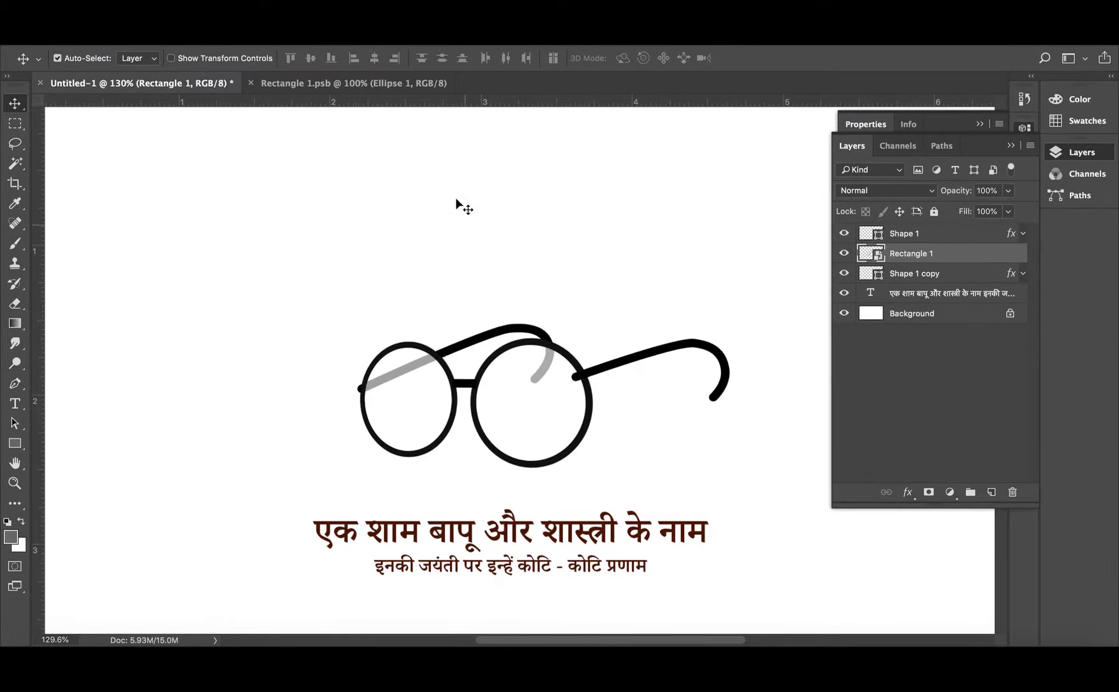
- Close the Rectangle 1.psb lens document and reframe the whole Untitled-1 poster in view
left_click(380, 87)
key("ctrl+w")
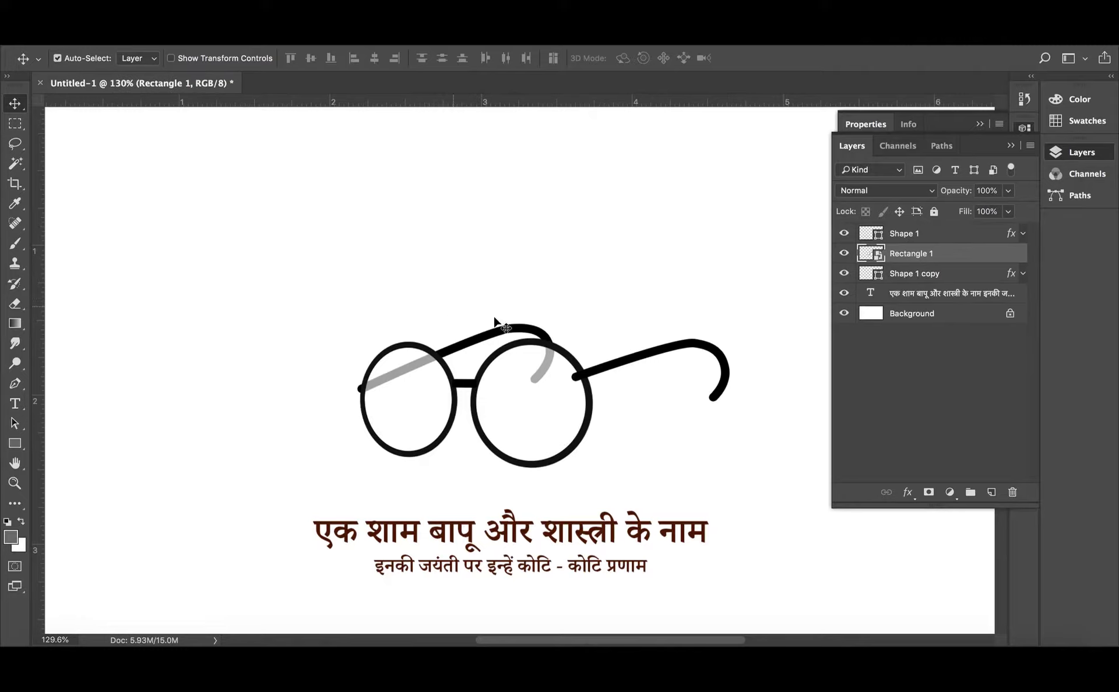
left_click(436, 267)
scroll(408, 297, "down", 5)
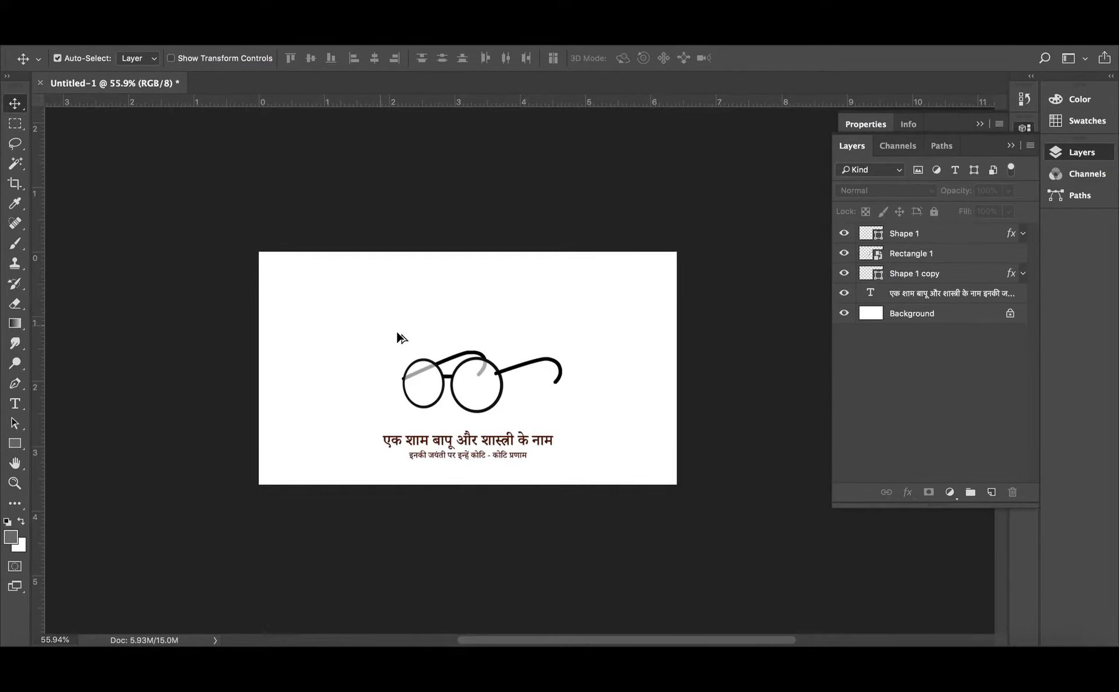
scroll(396, 335, "up", 1)
left_click_drag(373, 313, 555, 397)
mouse_move(343, 332)
left_mouse_down()
mouse_move(429, 385)
mouse_move(624, 357)
left_mouse_up()
scroll(446, 426, "up", 1)
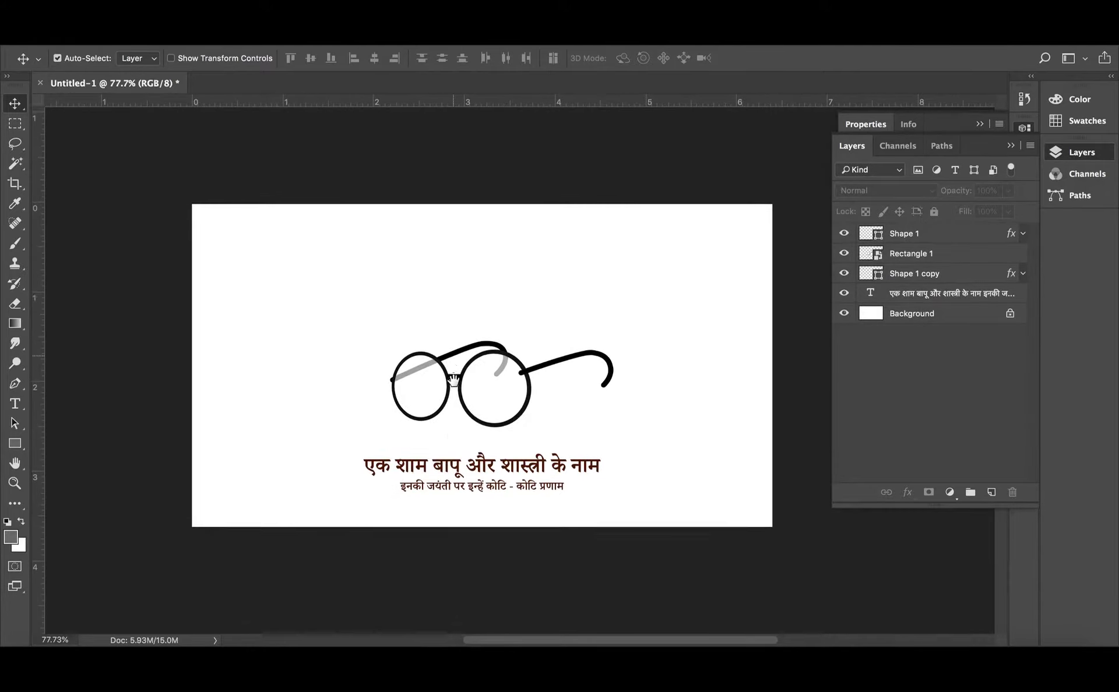
scroll(453, 379, "up", 2)
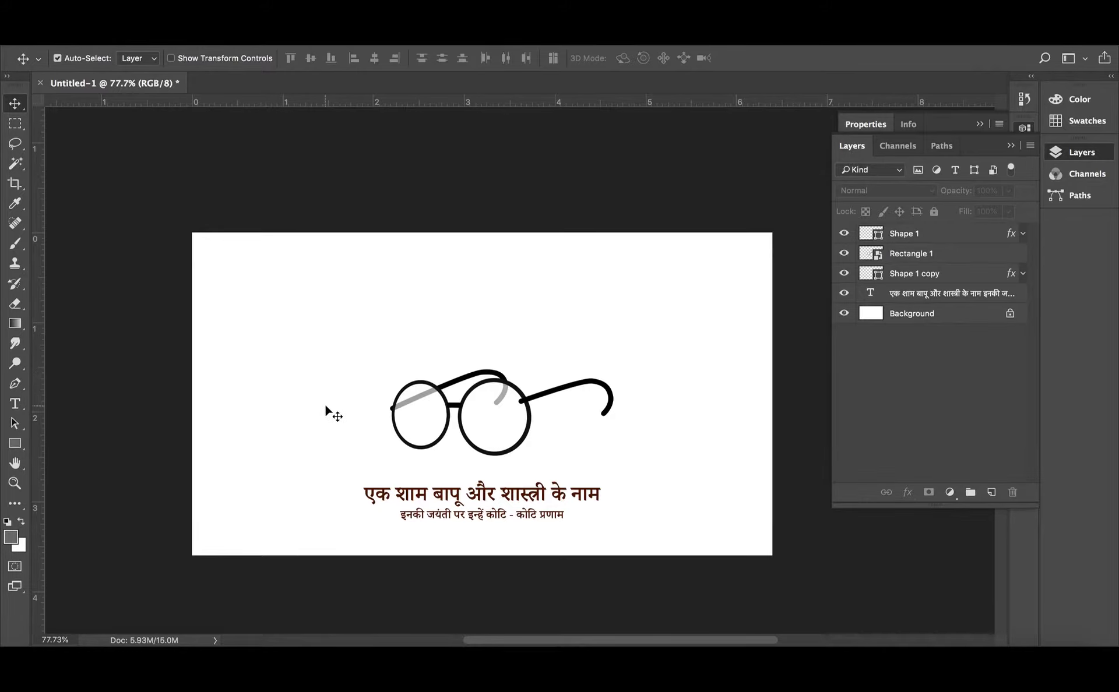
- With the Pen tool, lay out the cap's corner anchors and curved top and bottom edges
key("p")
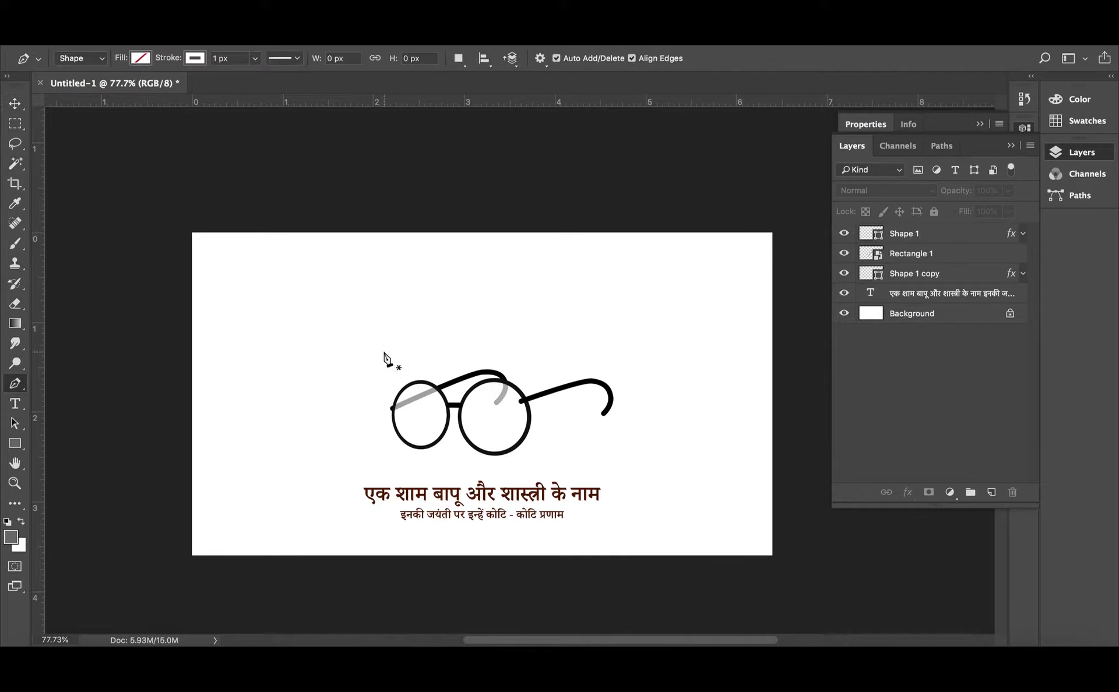
left_click(927, 235)
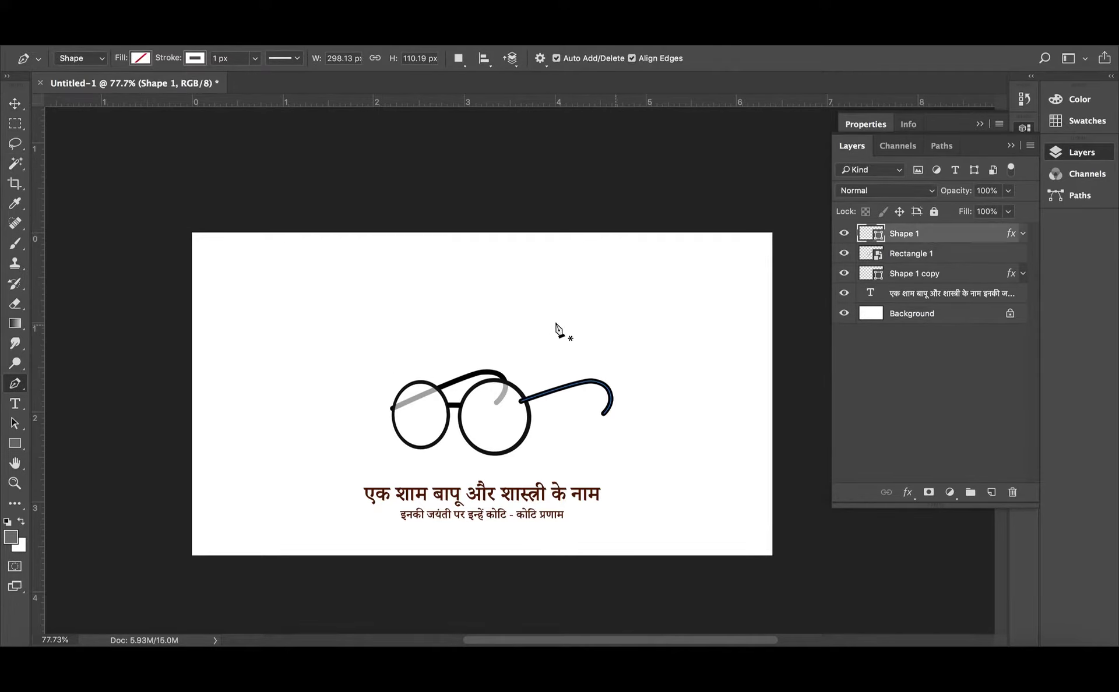
left_click(392, 351)
scroll(395, 303, "up", 3)
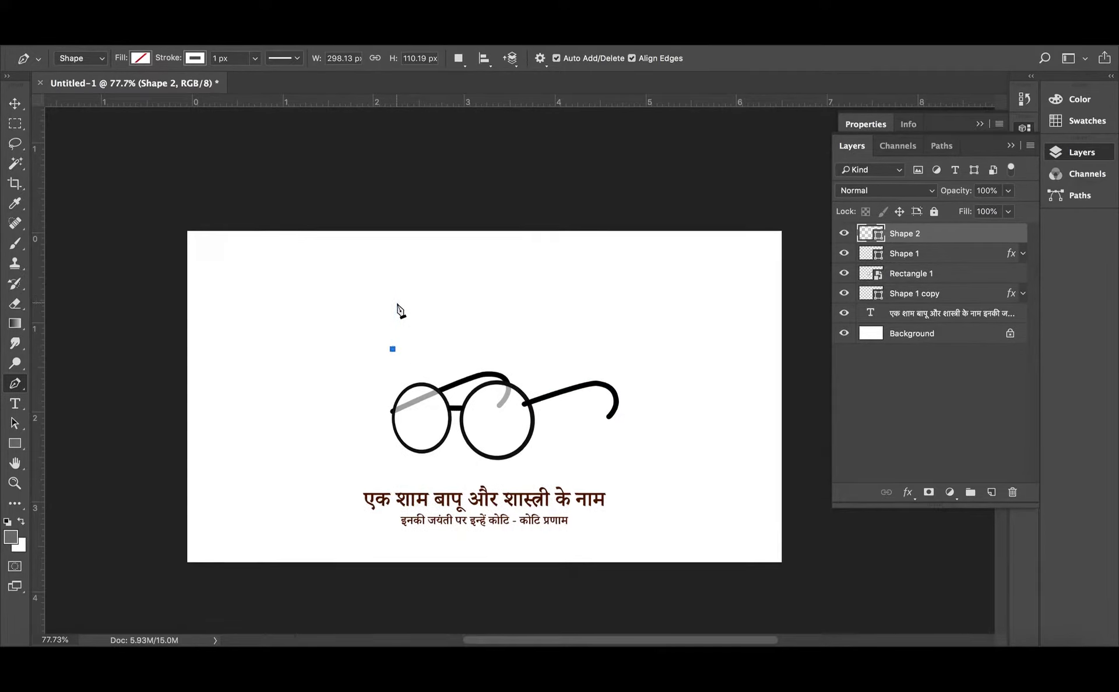
scroll(395, 299, "right", 3)
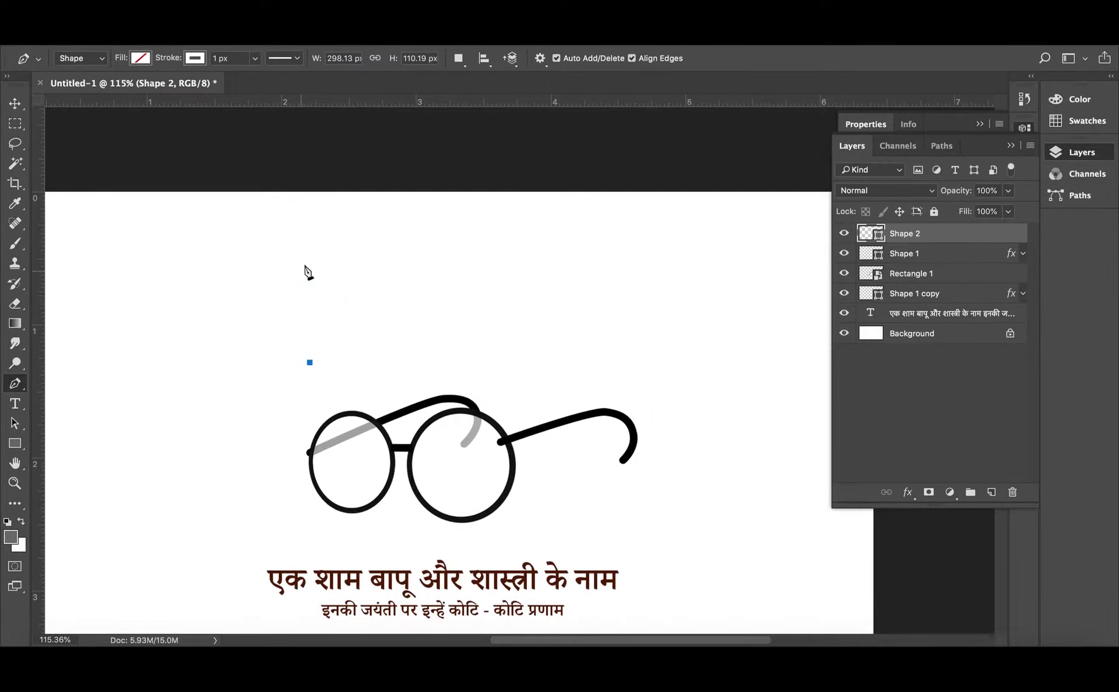
mouse_move(307, 263)
left_mouse_down()
mouse_move(305, 251)
mouse_move(361, 236)
left_mouse_up()
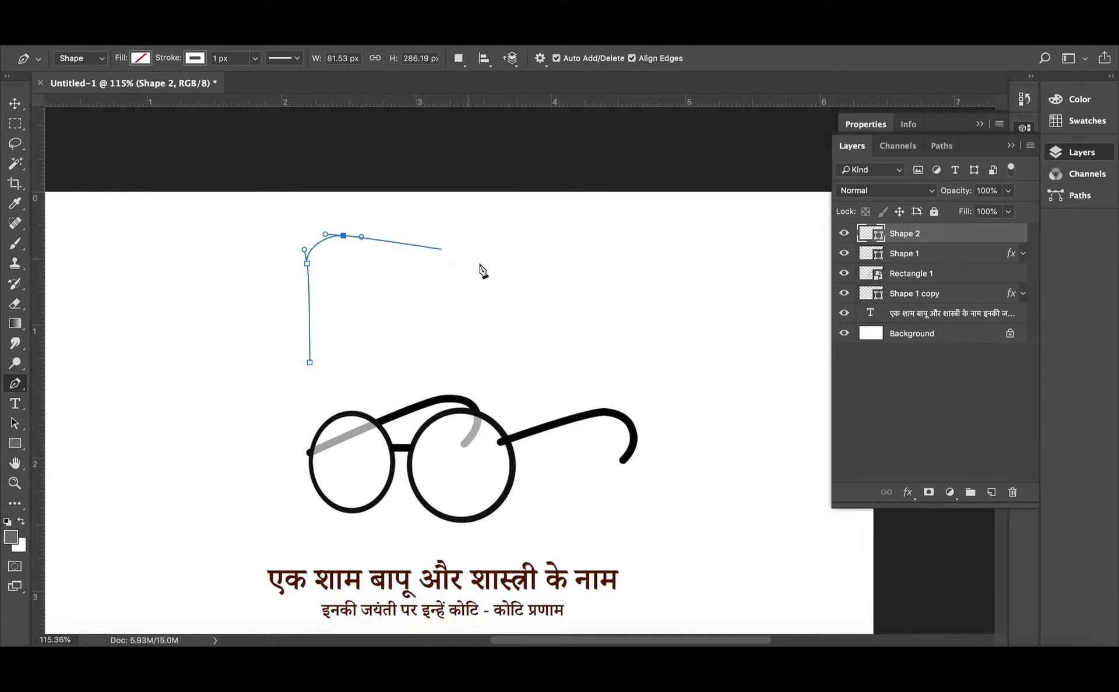
mouse_move(556, 276)
left_mouse_down()
mouse_move(620, 310)
mouse_move(633, 354)
left_mouse_up()
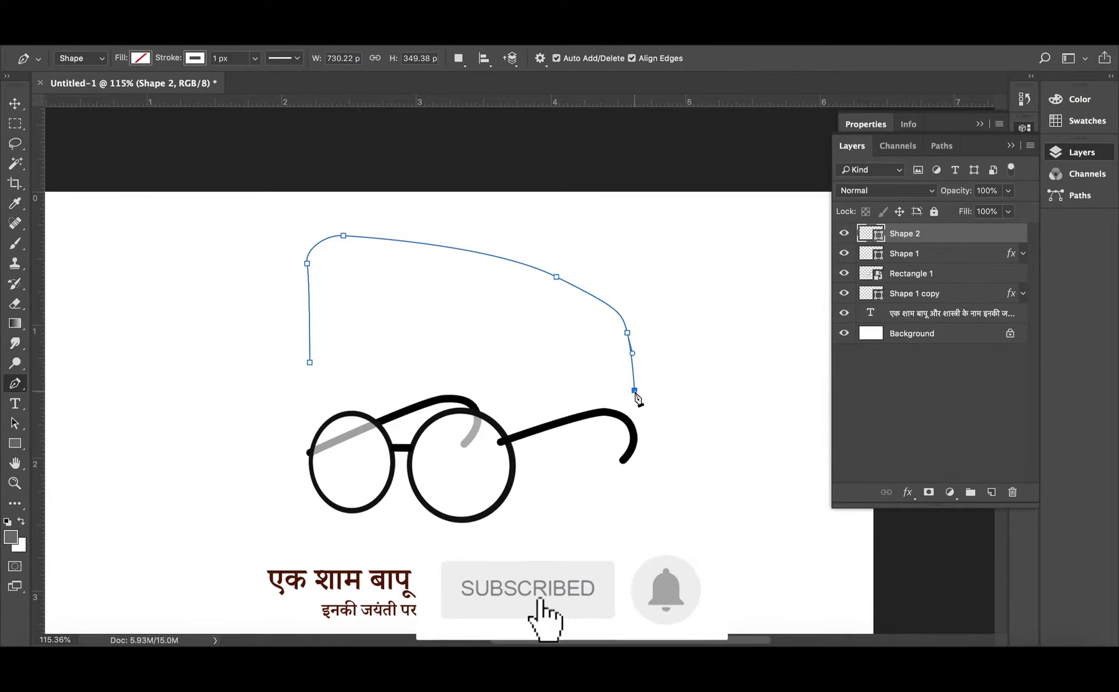
left_click_drag(634, 389, 608, 380)
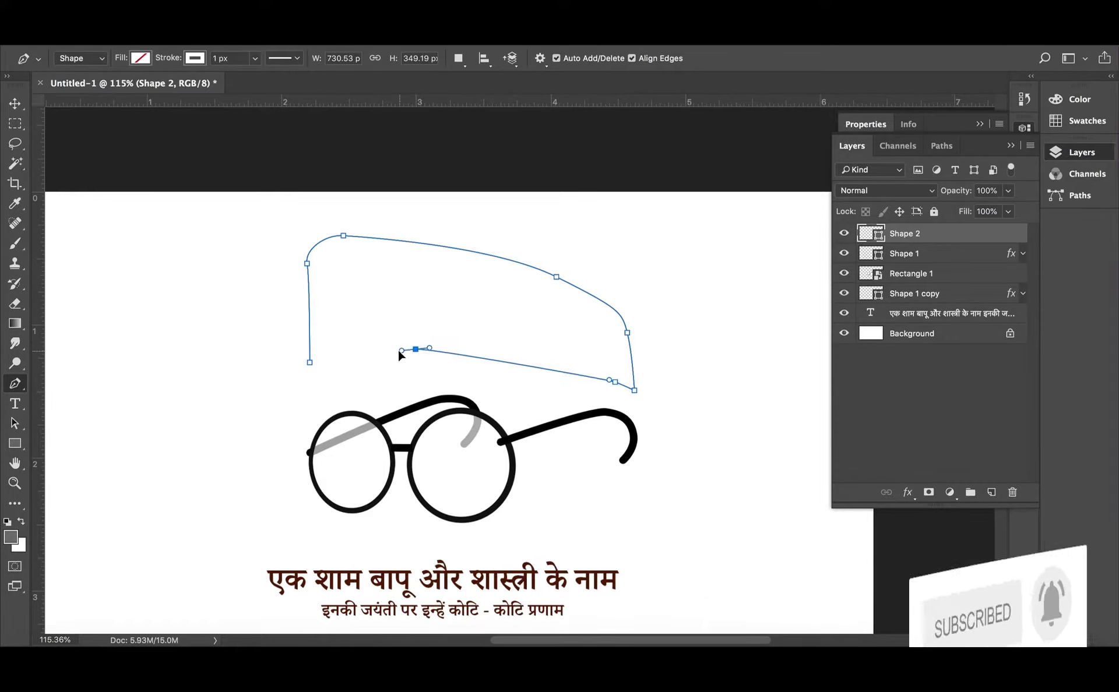
left_click_drag(415, 349, 394, 354)
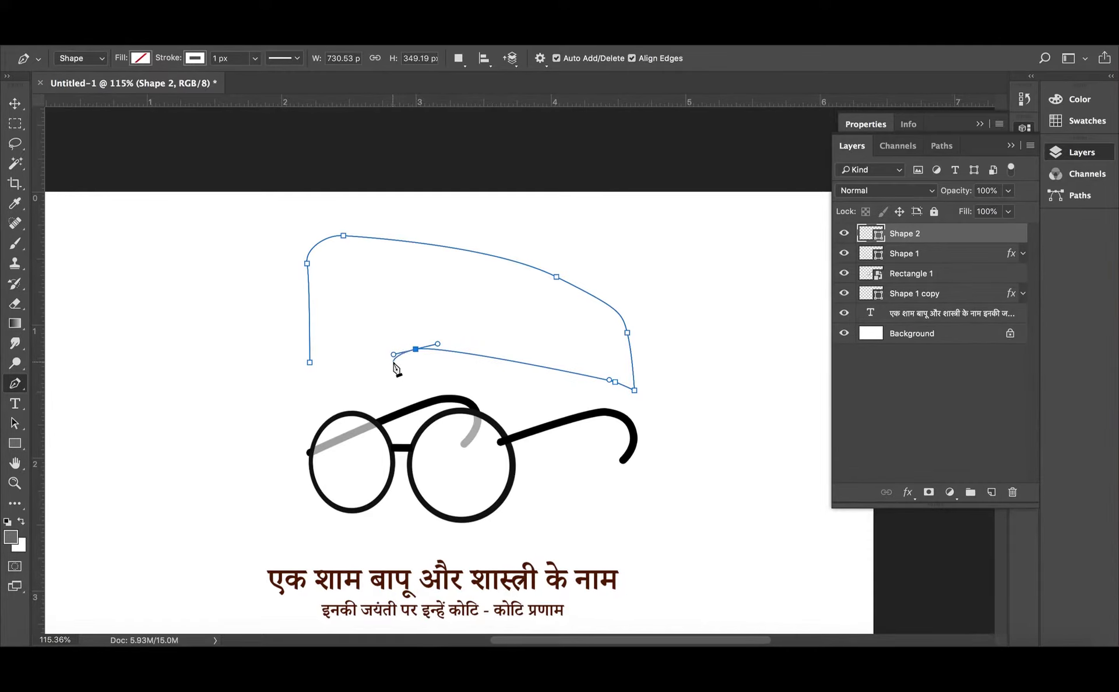
left_click_drag(365, 351, 347, 349)
left_click(309, 363)
key("ctrl+z")
key("ctrl+z")
key("ctrl+z")
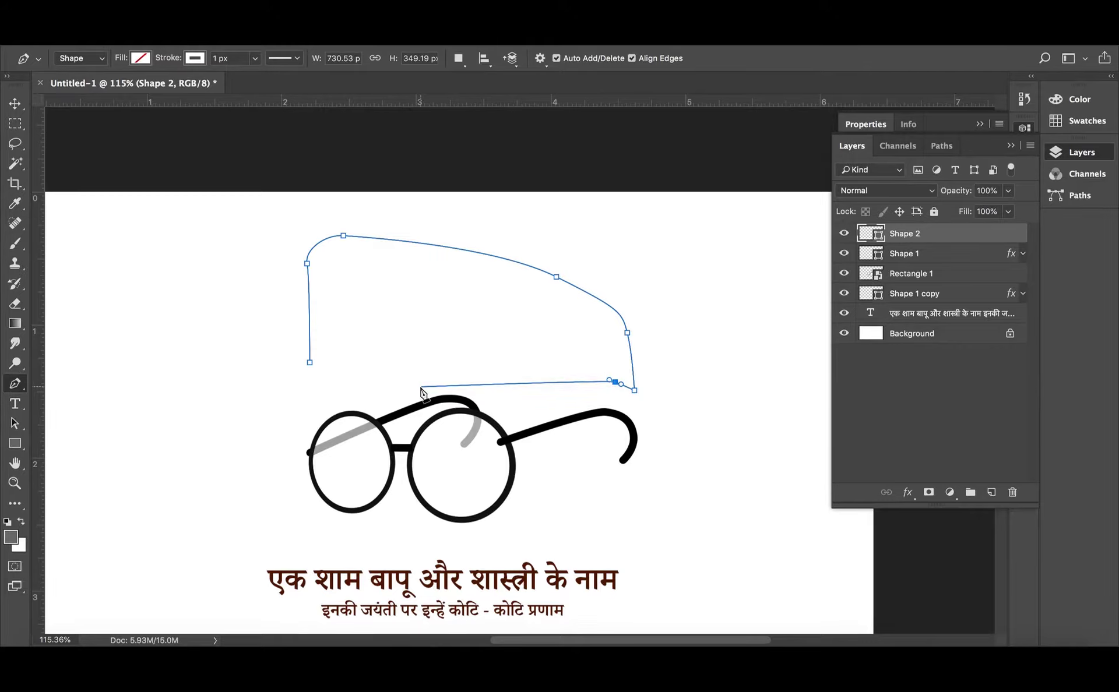
- Finish the cap's lower-left anchors and close the outline at its starting point
left_click_drag(453, 333, 405, 332)
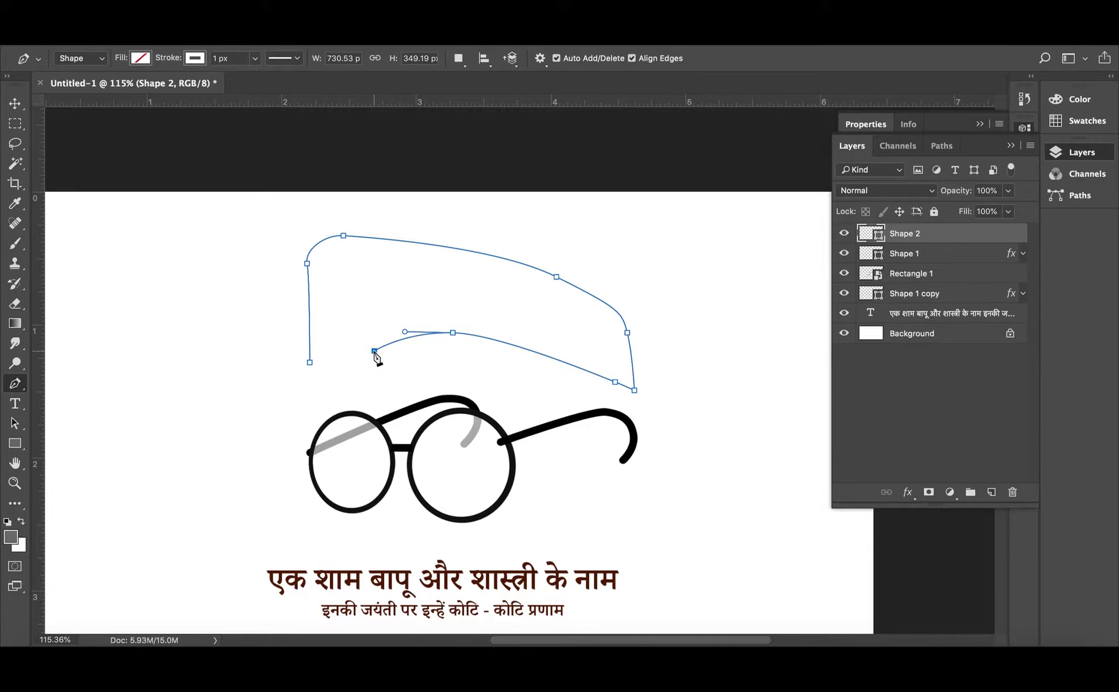
key("ctrl+z")
scroll(372, 357, "up", 4)
scroll(367, 361, "up", 1)
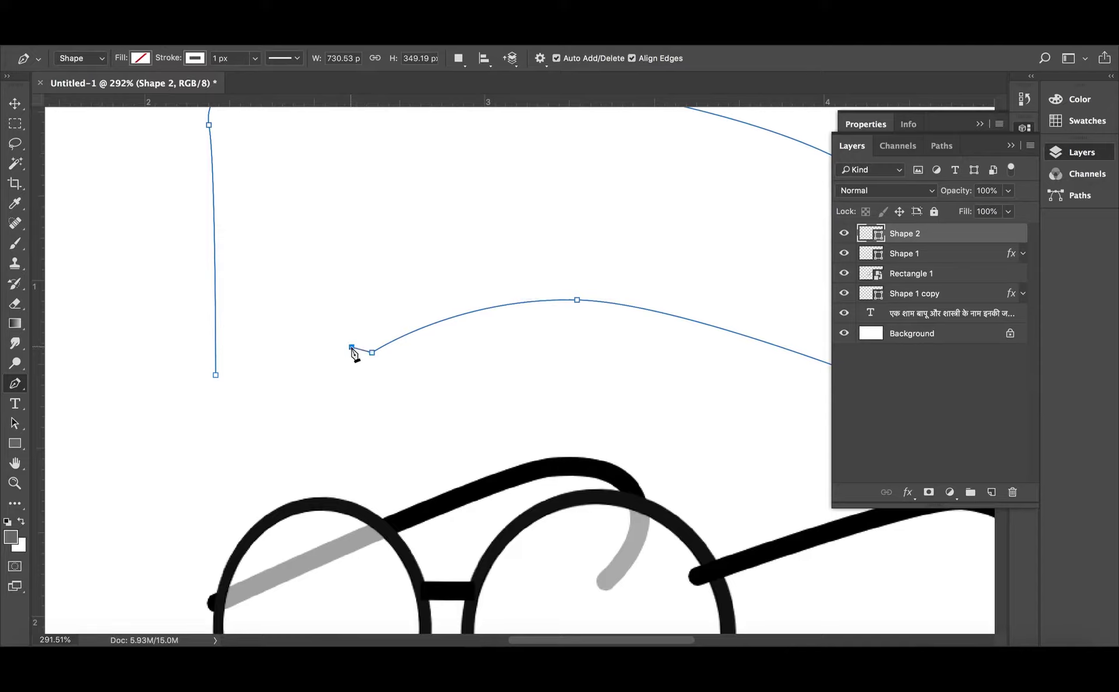
scroll(362, 367, "up", 3)
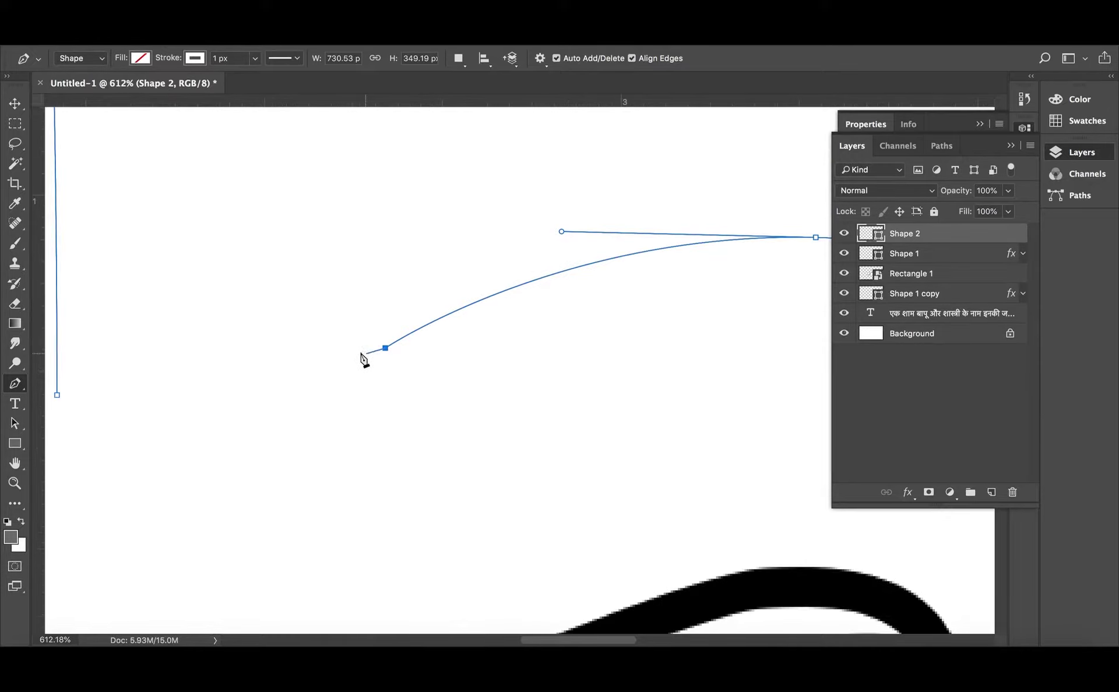
left_click_drag(366, 352, 362, 351)
left_click_drag(202, 375, 122, 416)
left_click(124, 414)
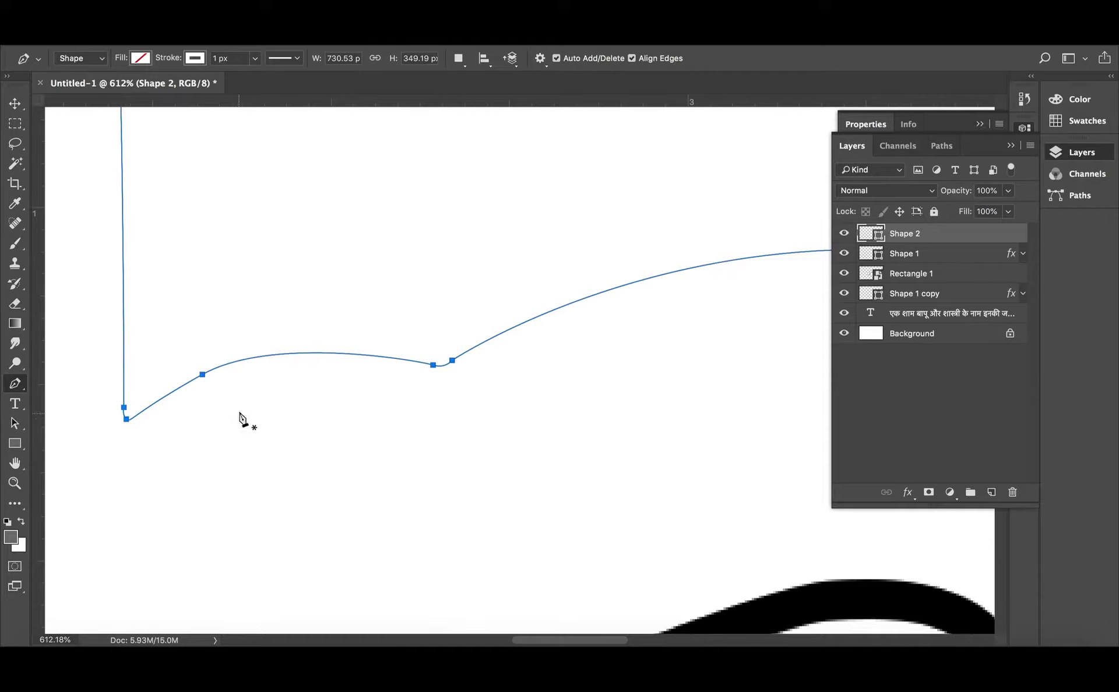
scroll(242, 419, "down", 3)
scroll(290, 412, "down", 2)
scroll(320, 409, "down", 3)
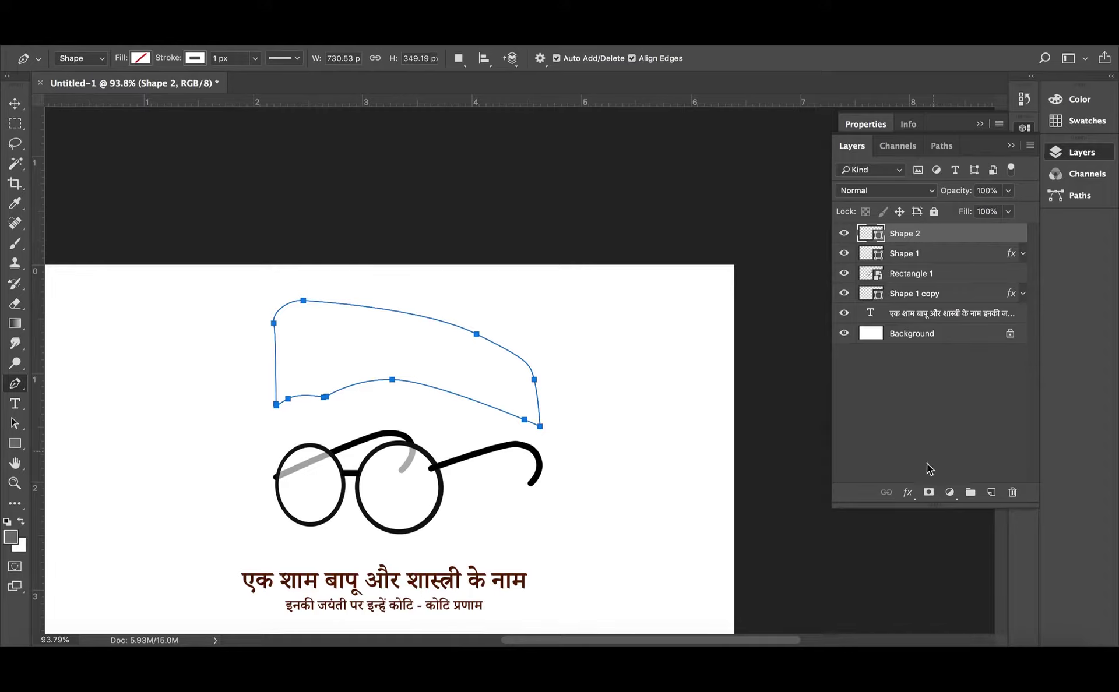
- Add a dark grey Stroke effect to the cap outline
left_click(907, 493)
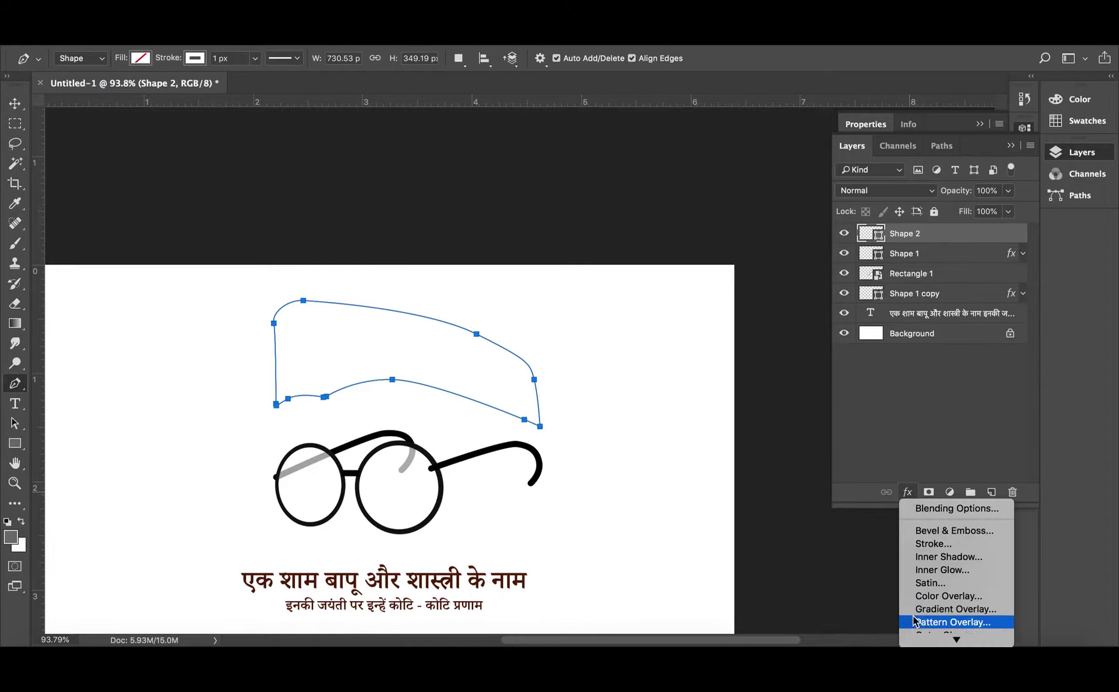
left_click(933, 544)
left_click(777, 292)
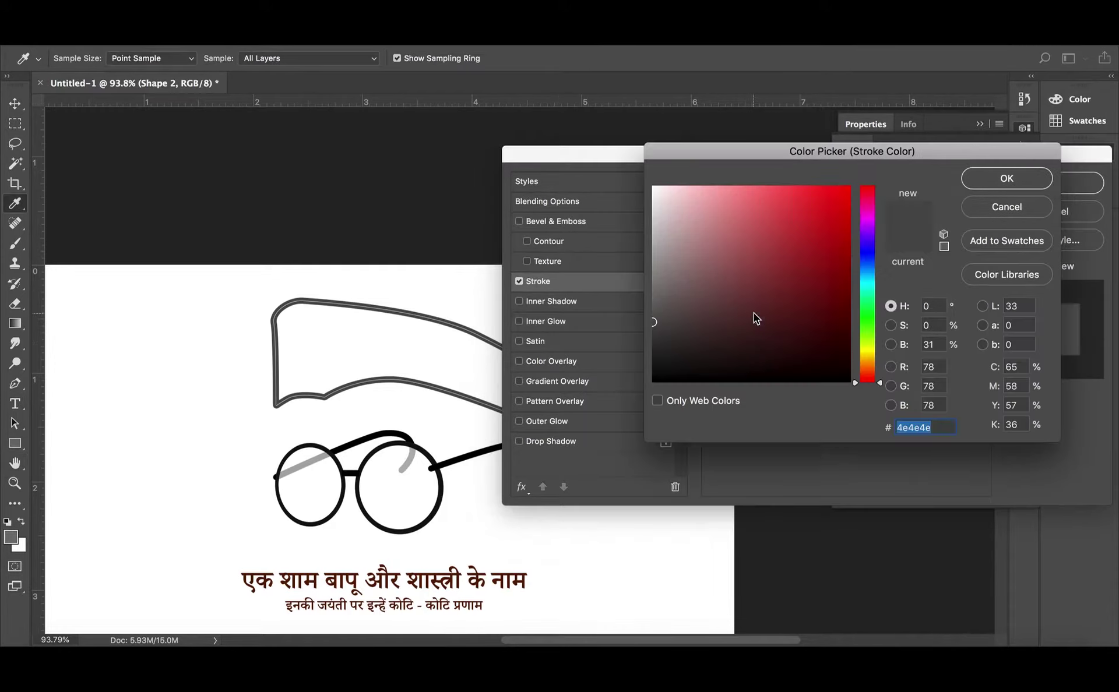
left_click(1012, 180)
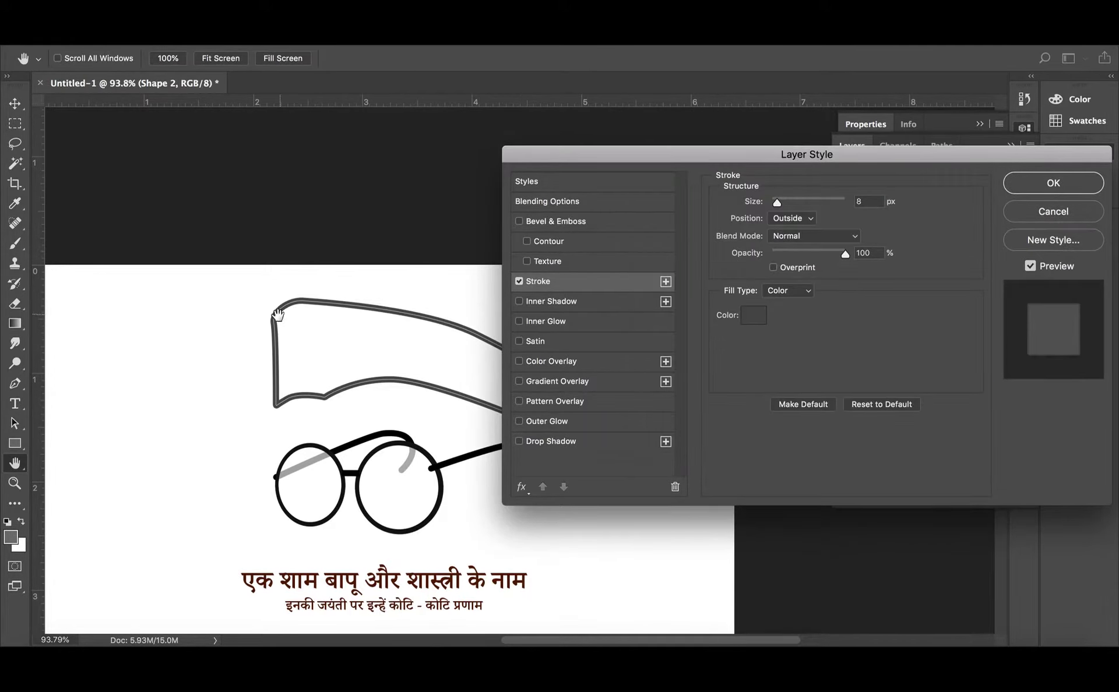
- Add a #4e4e4e Color Overlay to the cap and fit the poster on screen
left_click(543, 362)
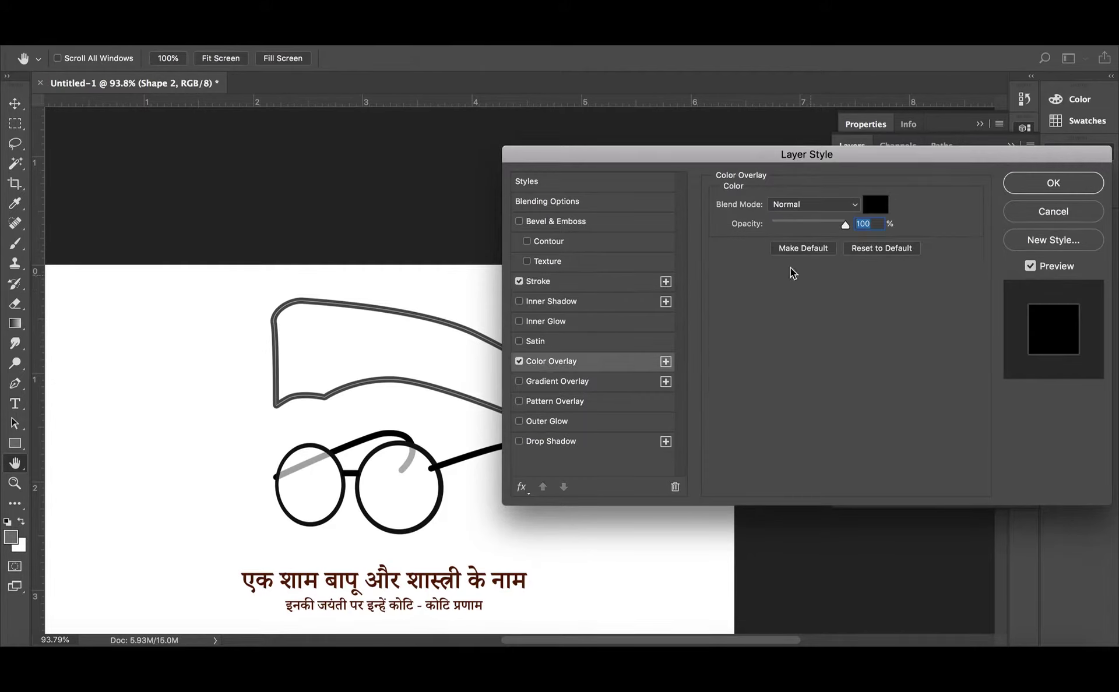
left_click(881, 205)
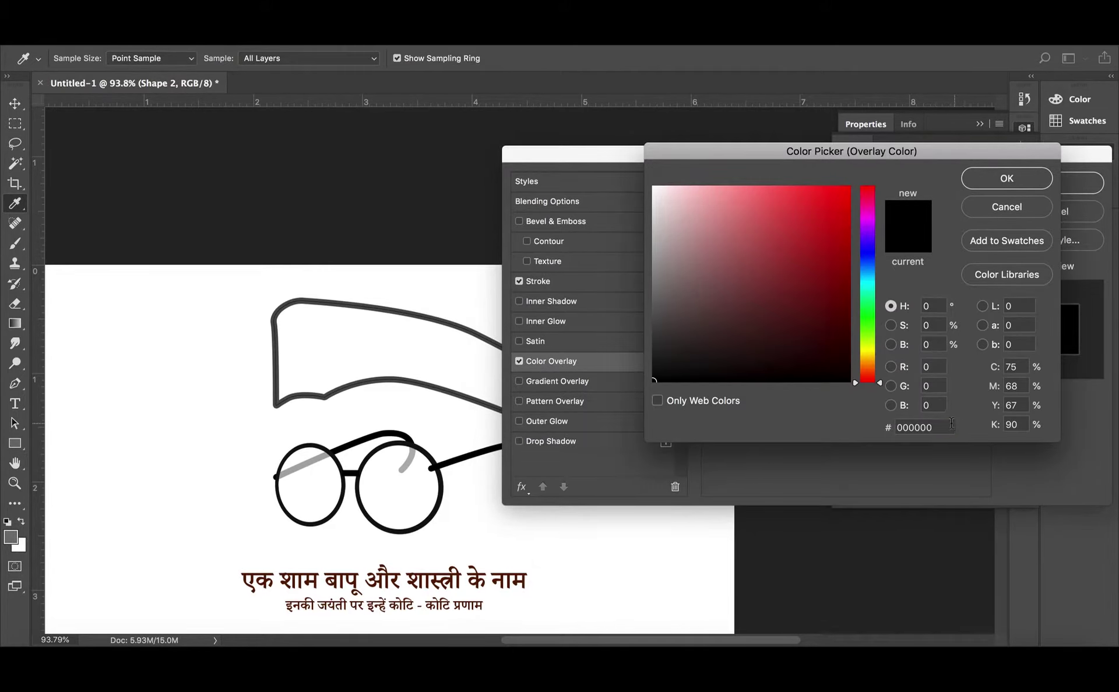
left_click_drag(950, 423, 773, 430)
type("4e4e4e")
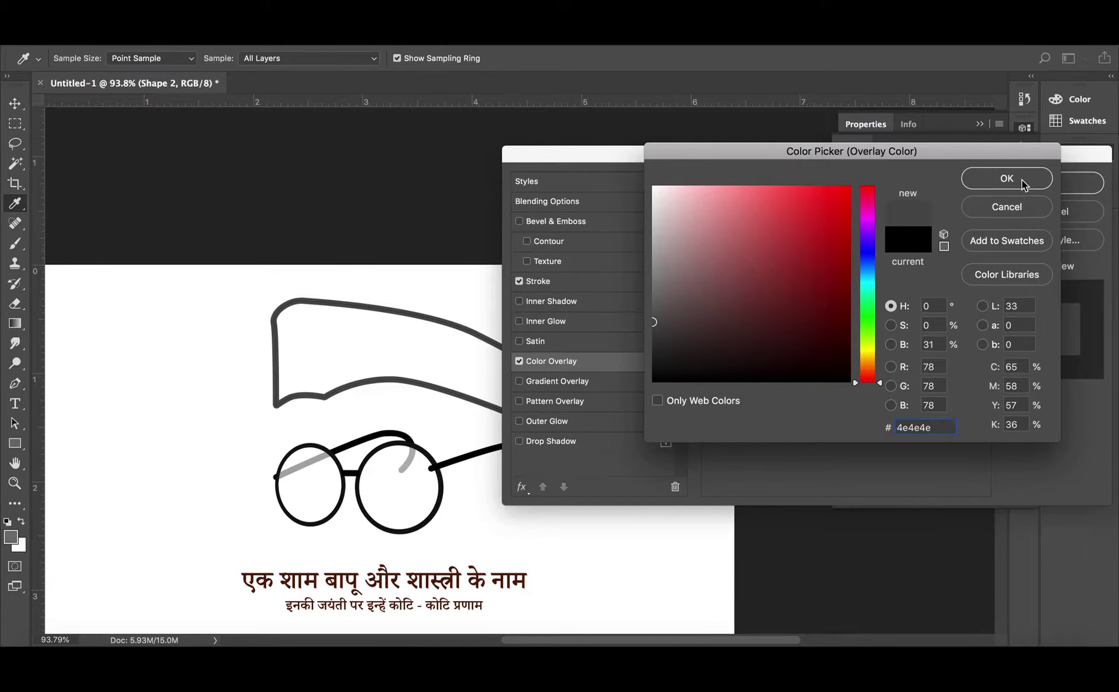
left_click(1021, 180)
left_click(1043, 188)
key("ctrl+0")
- Nudge the cap shape up-left and scale it down to about 85%
key("p")
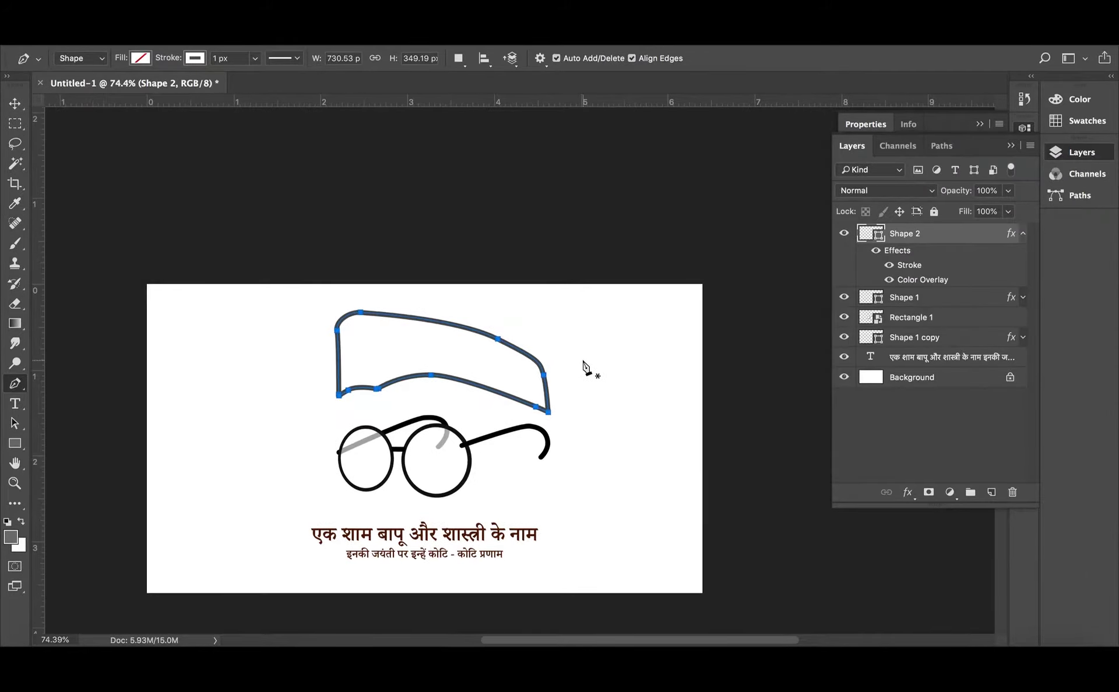
key("v")
left_click(399, 374)
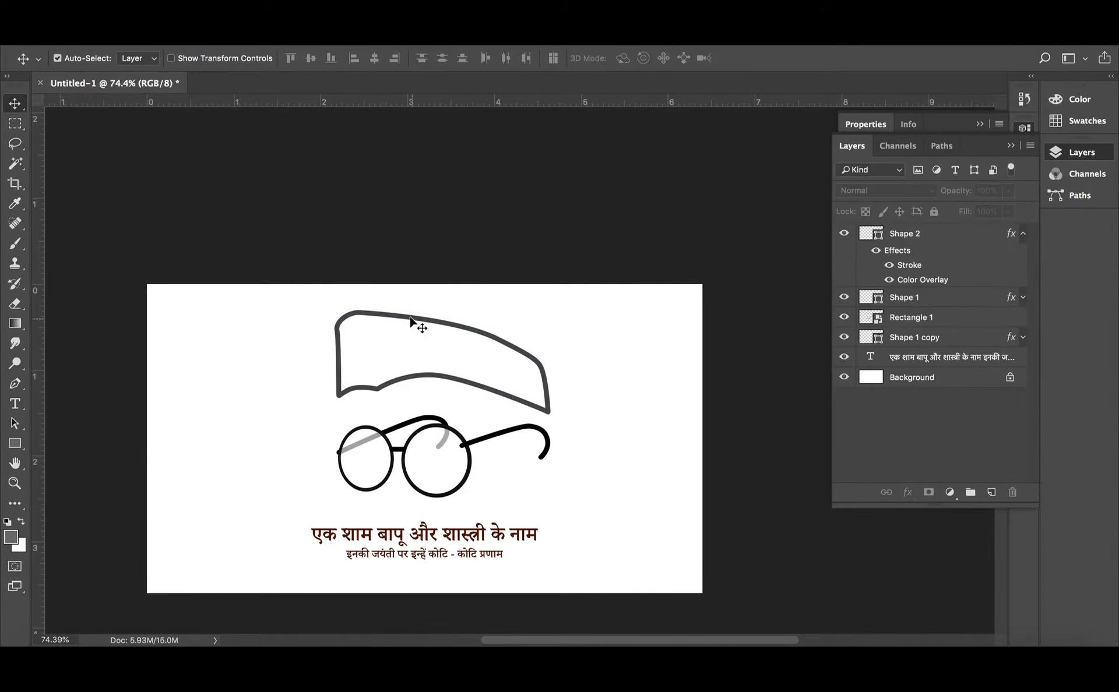
left_click(410, 319)
left_click(327, 312)
left_click(441, 350)
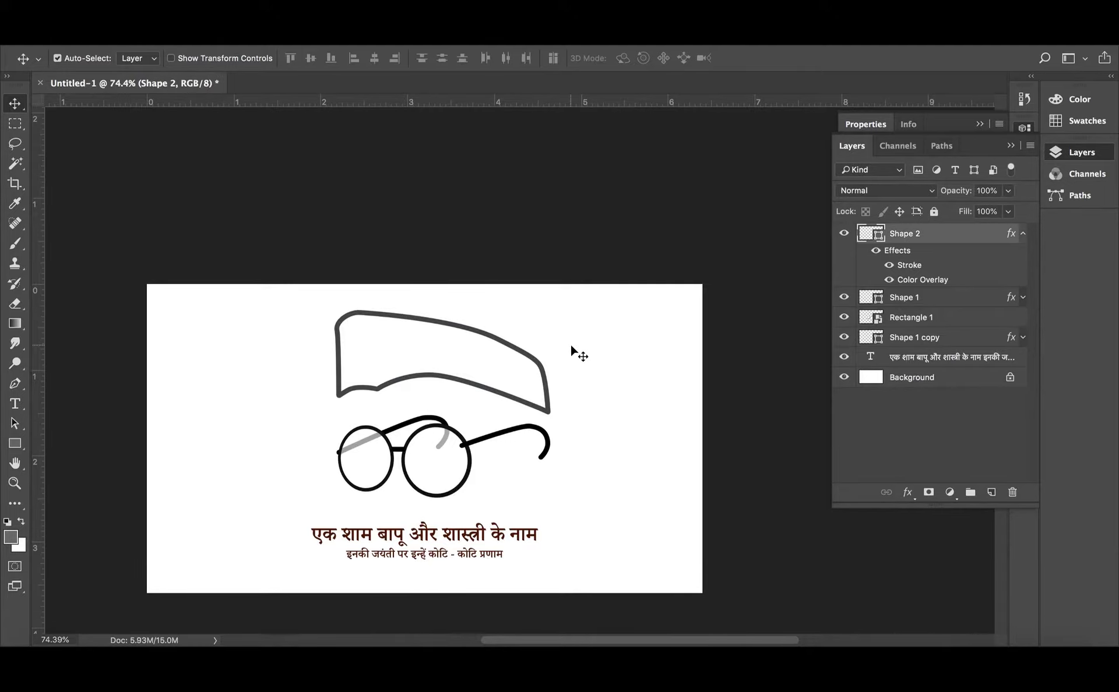
key("shift+Up")
key("shift+Up")
key("shift+Left")
key("shift+Left")
key("ctrl+t")
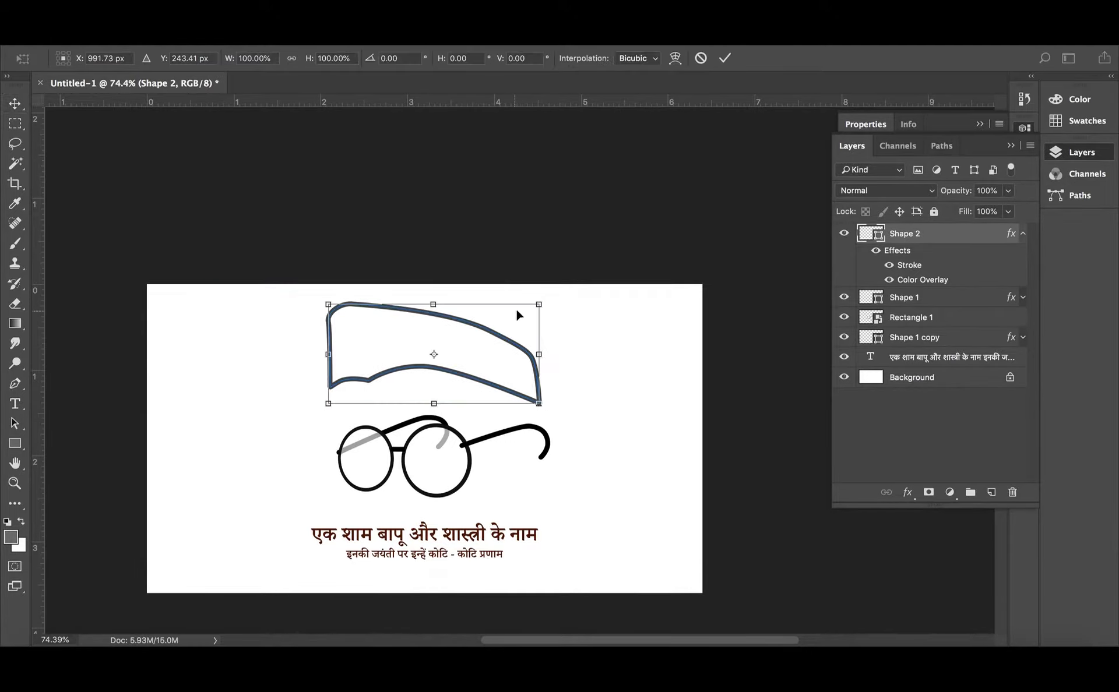
left_click_drag(536, 304, 517, 306)
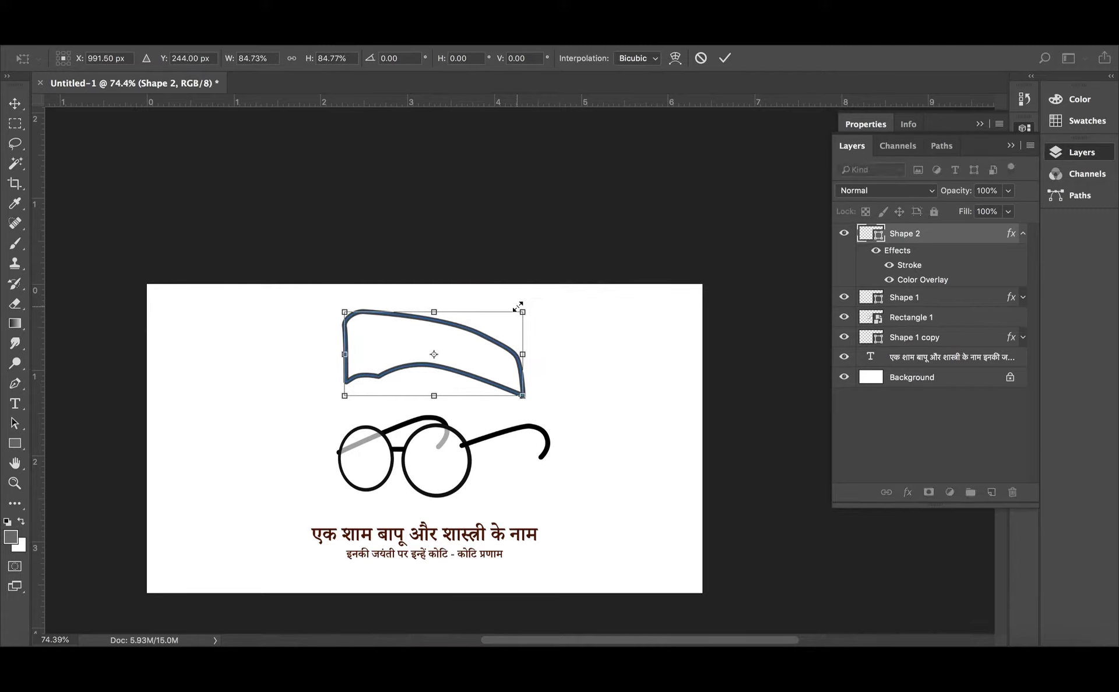
key("Return")
- Group the three glasses layers and name the group 'gandhi ji symbol'
left_click_drag(263, 430, 448, 459)
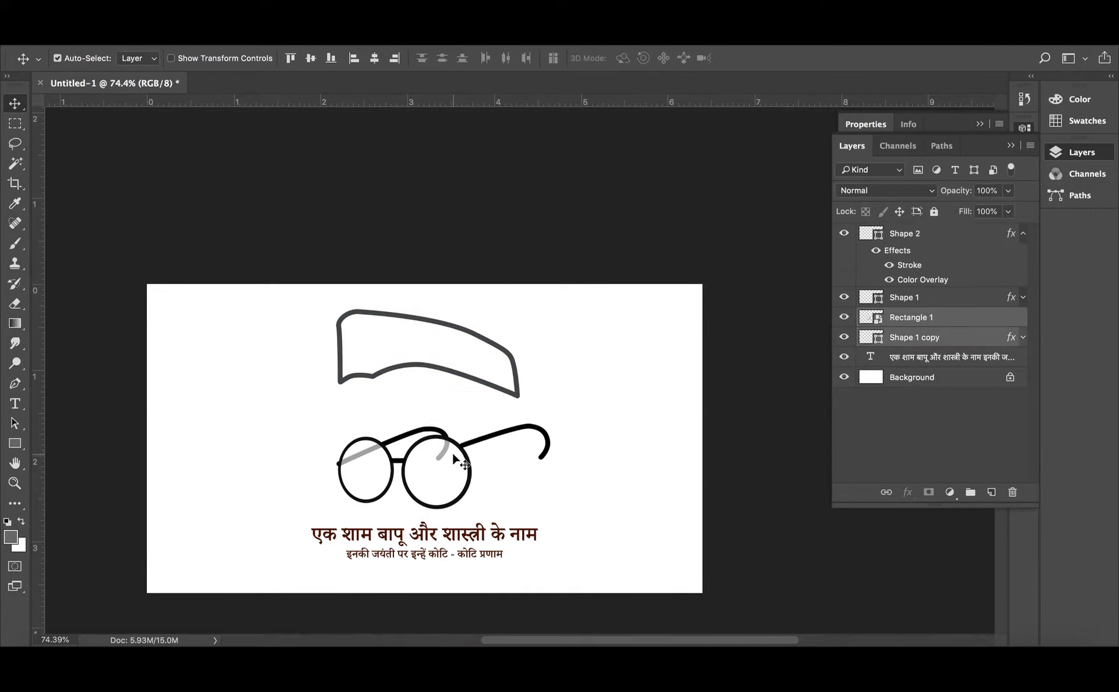
left_click_drag(589, 438, 350, 469)
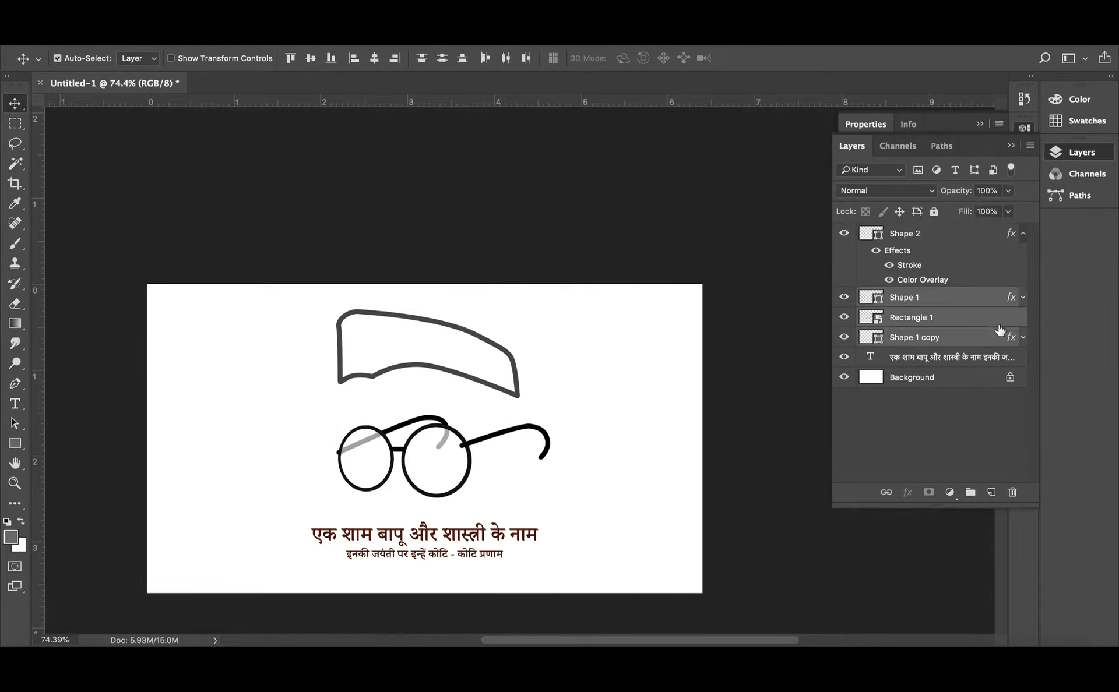
key("ctrl+g")
double_click(903, 297)
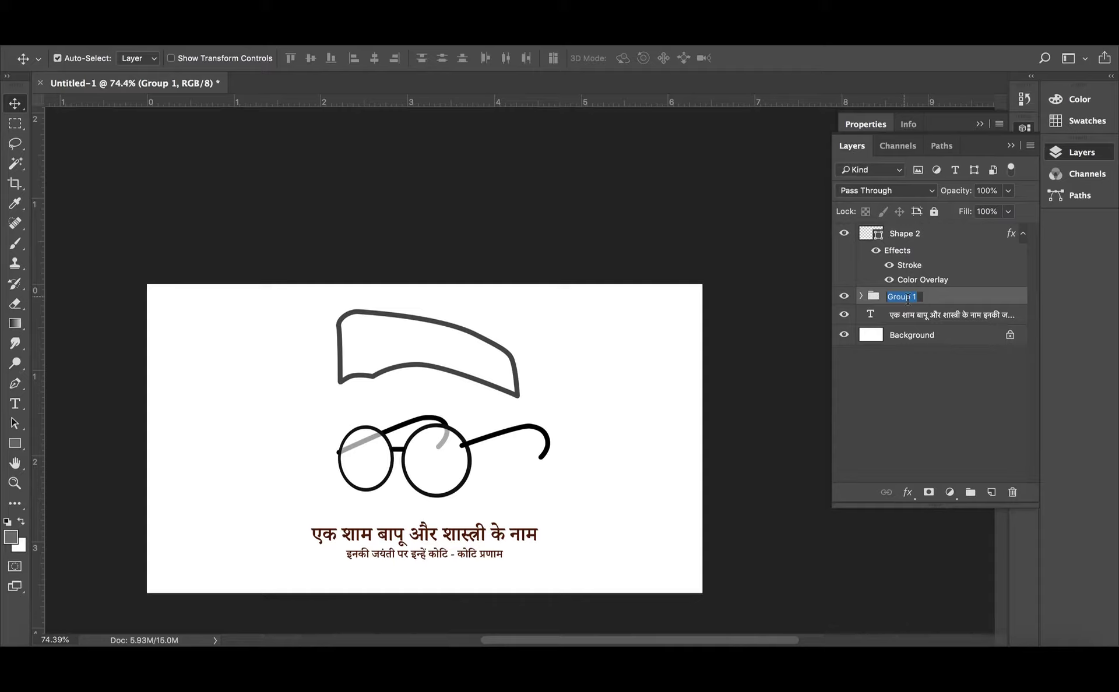
type("gandhi ji symbol")
key("Return")
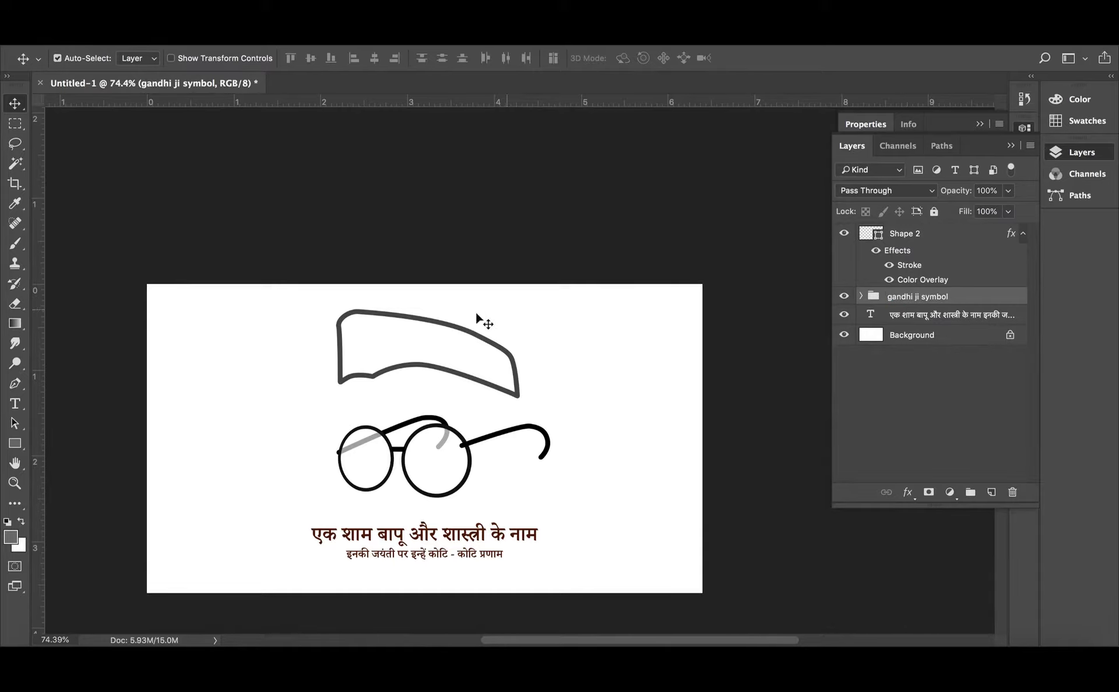
- Set auto-select to groups and nudge the gandhi ji symbol group down
left_click_drag(233, 320, 557, 399)
left_click(428, 470)
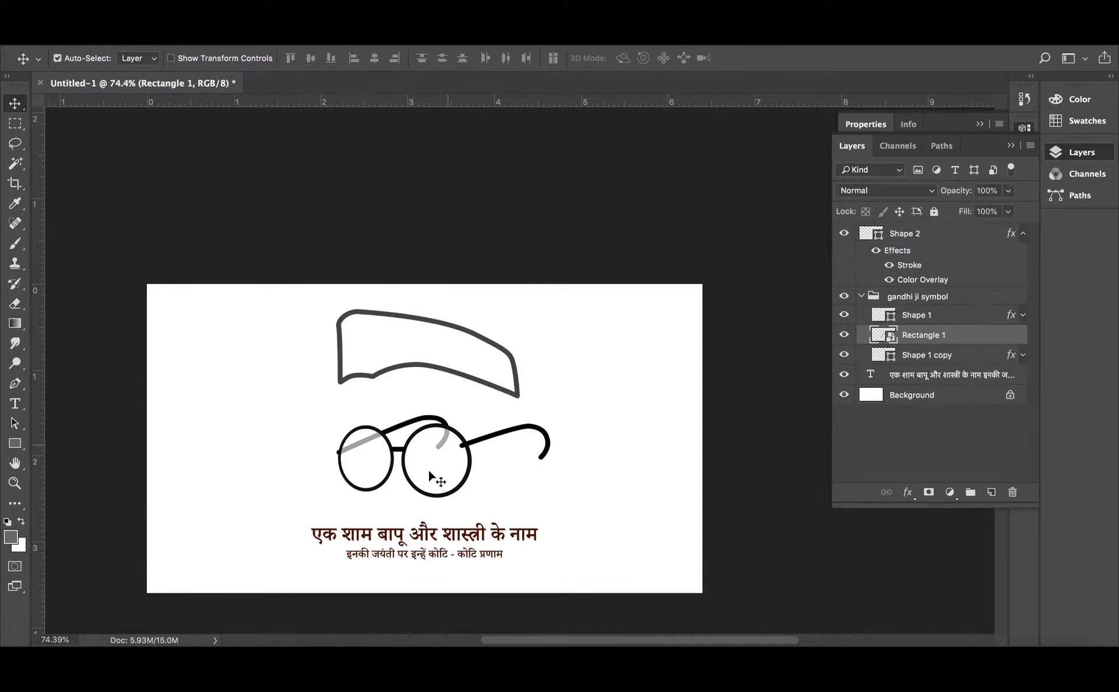
left_click(145, 48)
left_click(328, 473)
left_click(919, 297)
left_click(861, 296)
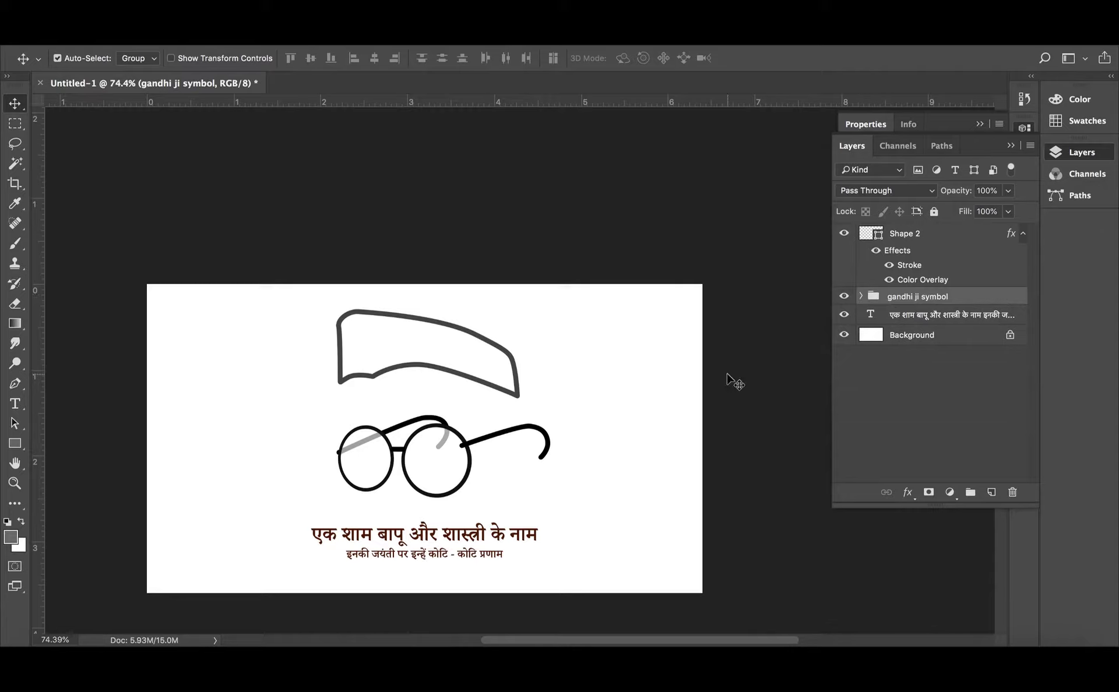
key("shift+Down")
key("shift+Down")
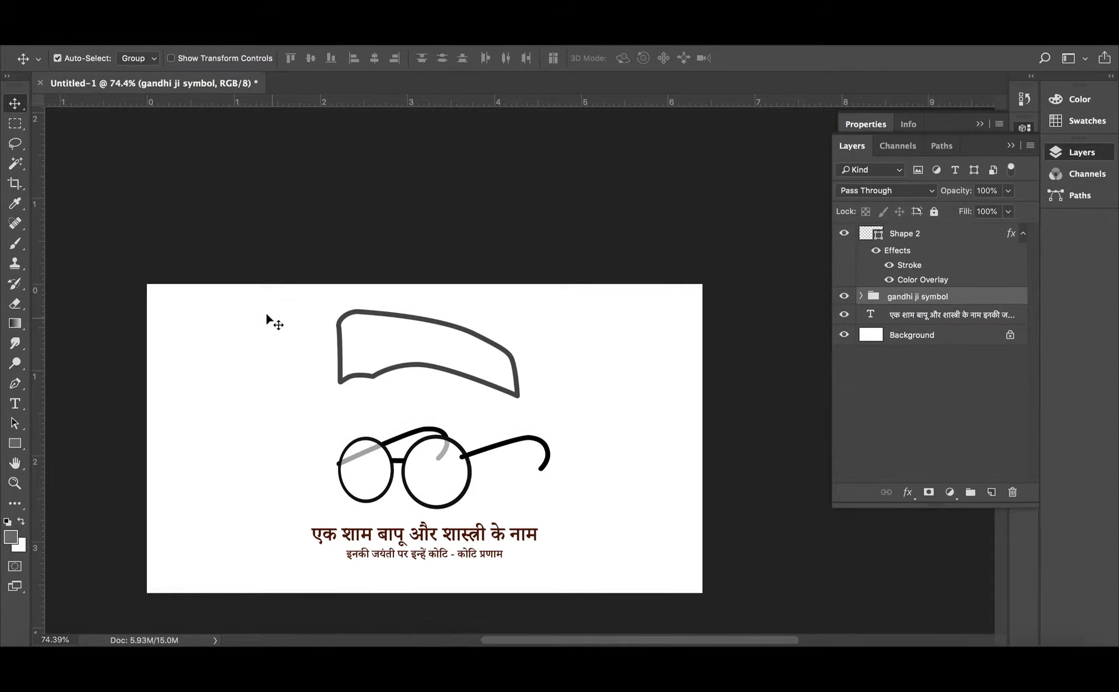
left_click_drag(249, 301, 465, 371)
key("shift+Down")
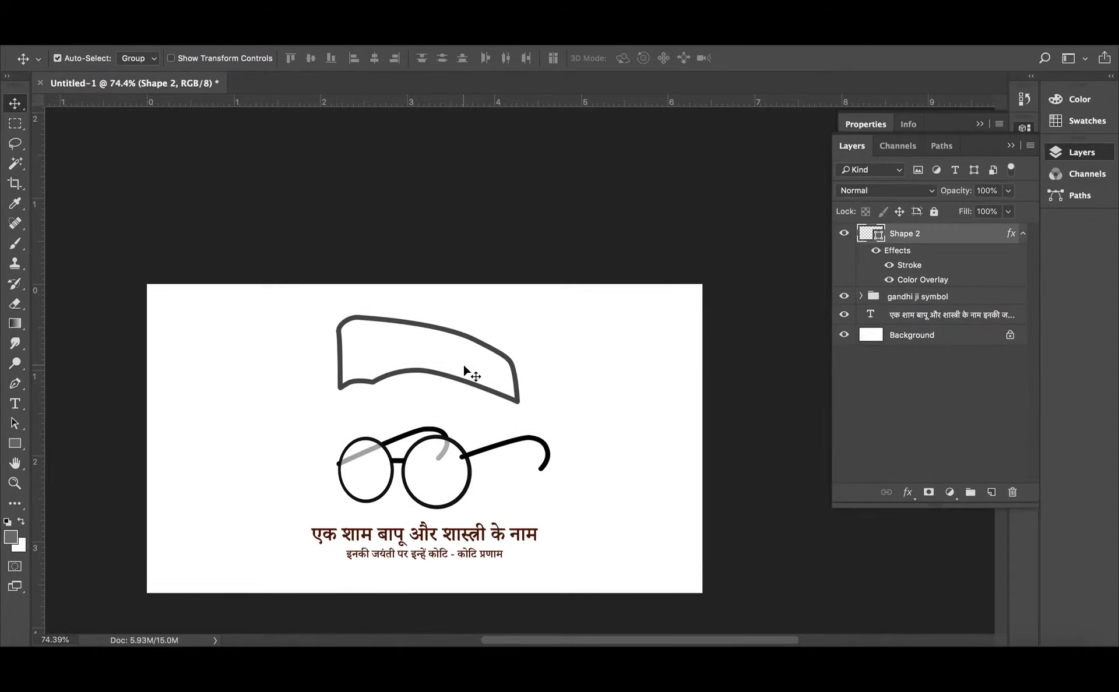
- Nudge the cap right and down so it sits just above the glasses
key("shift+Right")
key("shift+Right")
key("Right")
key("Right")
key("Right")
key("shift+Right")
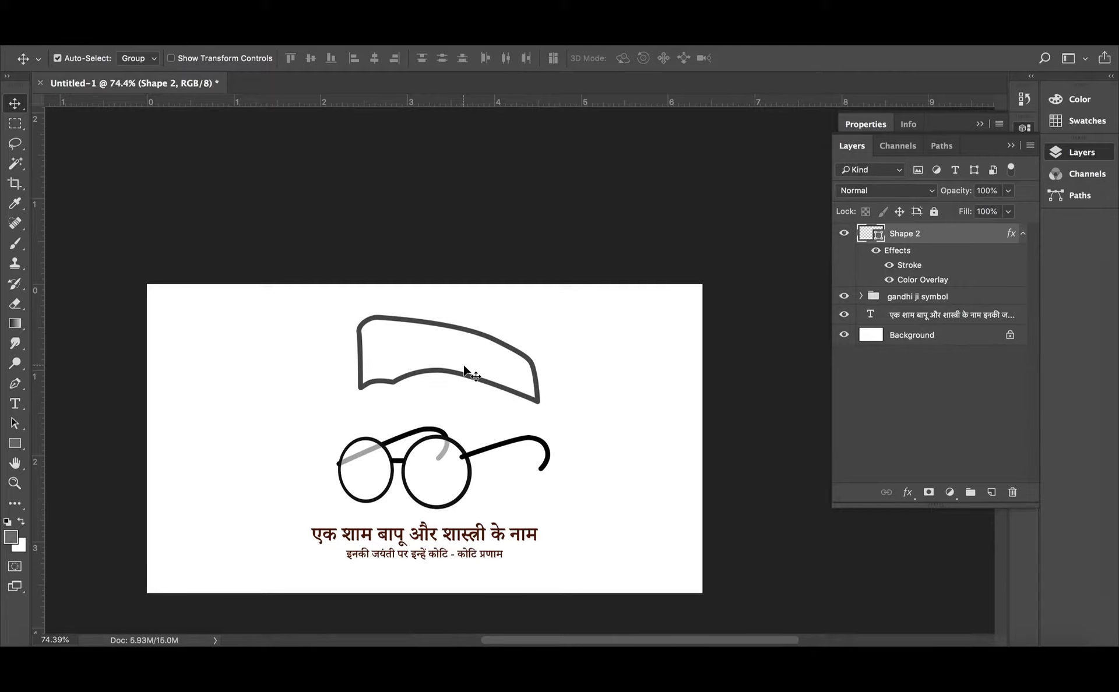
key("shift+Left")
key("shift+Left")
key("shift+Left")
key("Down")
key("Down")
key("Down")
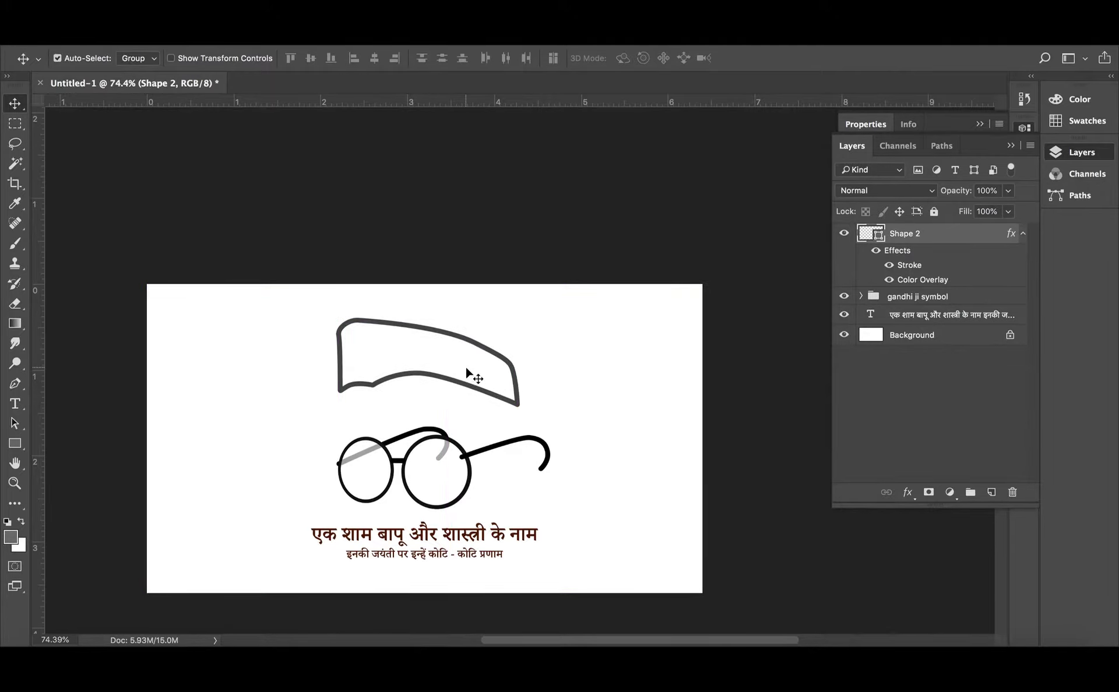
left_click(265, 411)
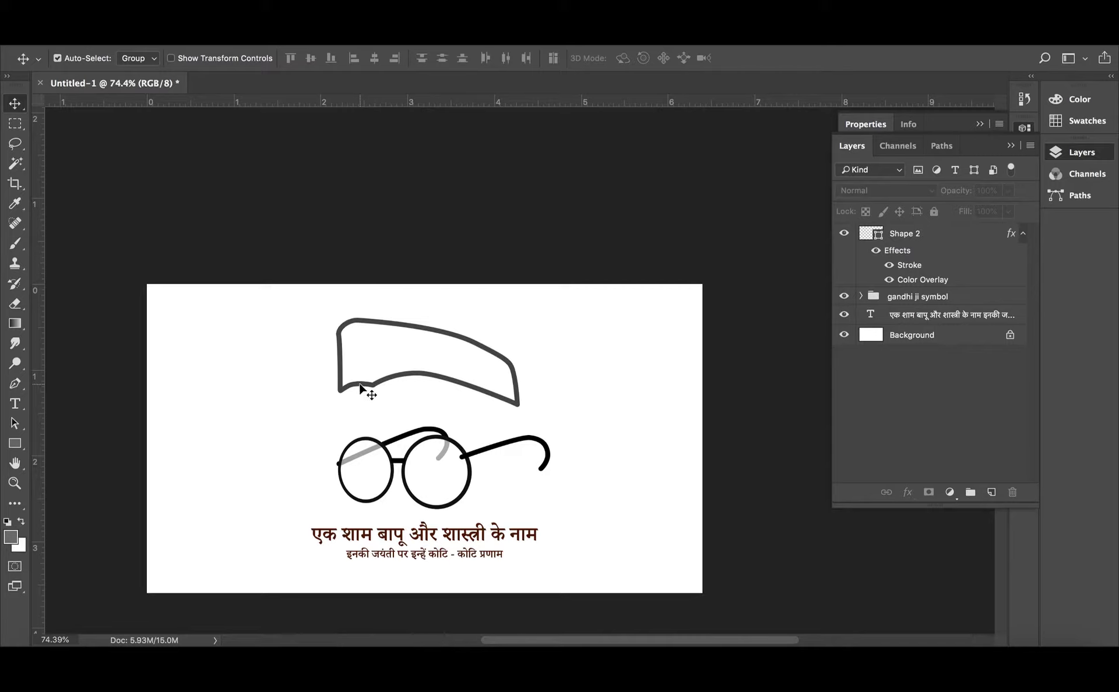
scroll(358, 349, "up", 2)
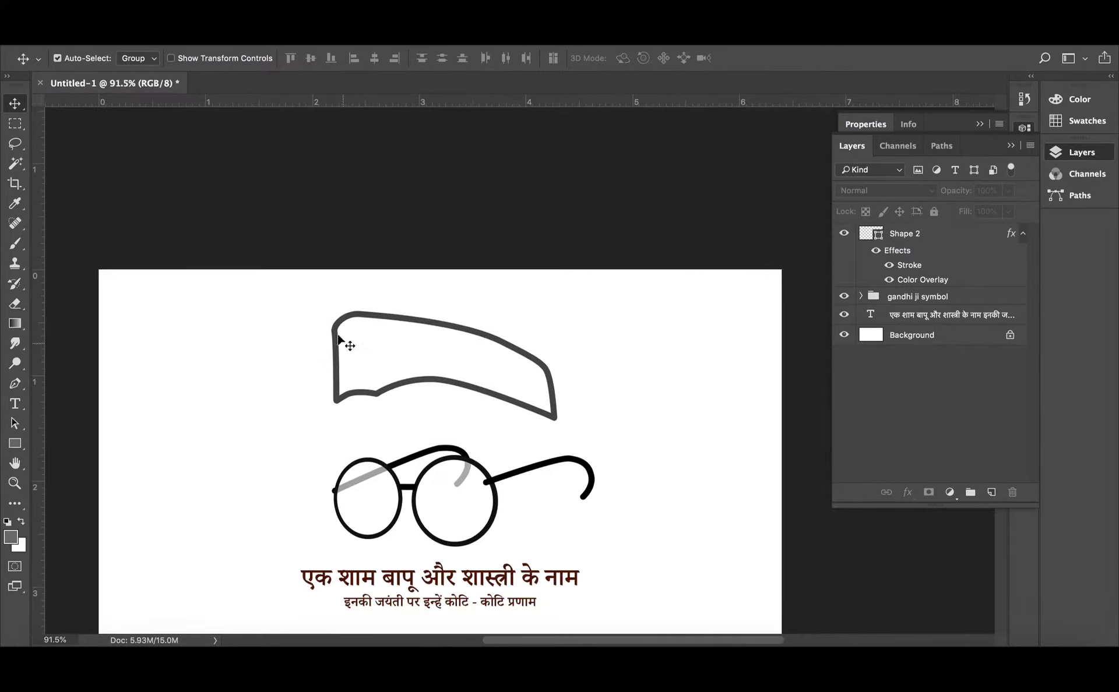
left_click(919, 240)
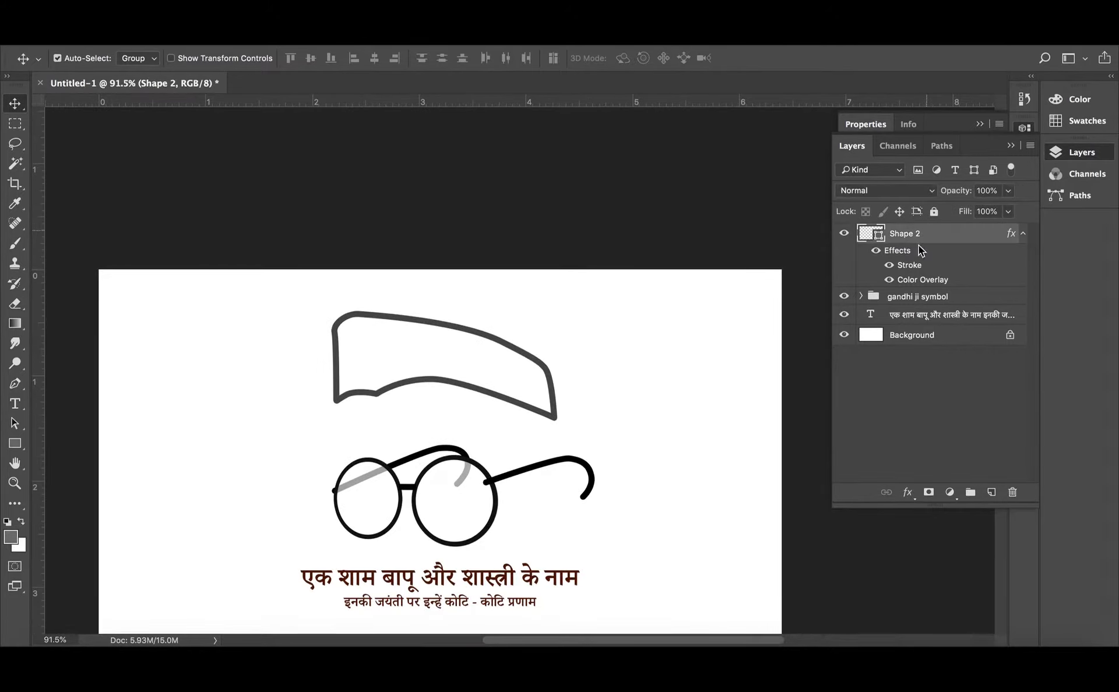
- Add a new layer above the gandhi ji symbol group and pick light grey c0c0c0 for the brush
left_click(940, 298)
key("ctrl+shift+n")
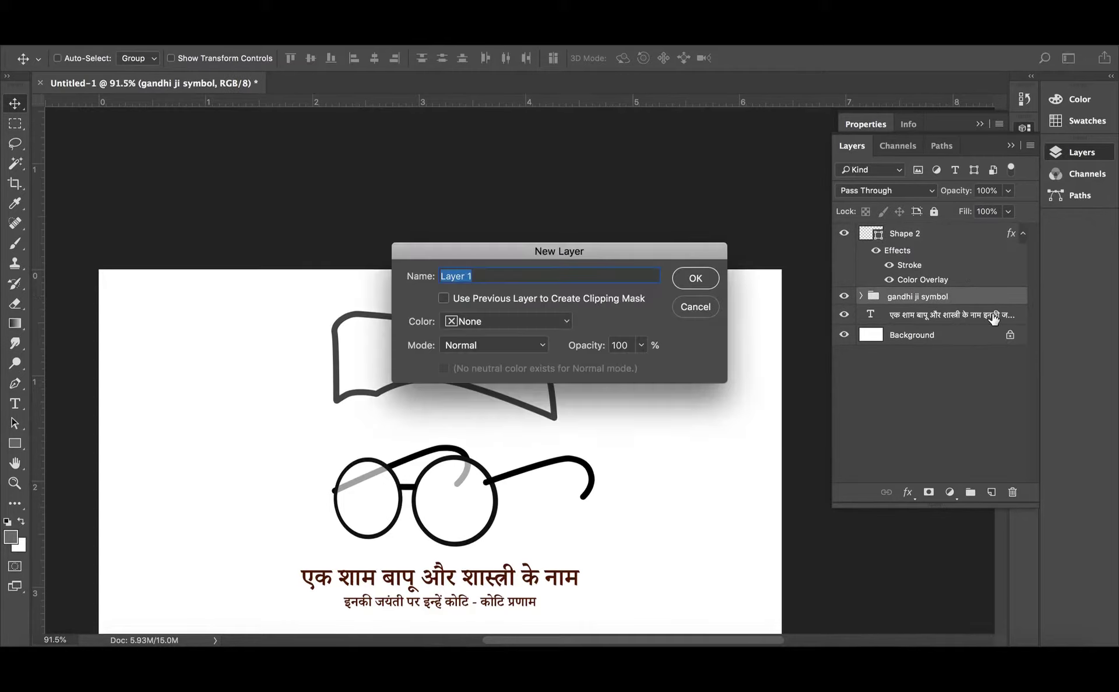
key("Return")
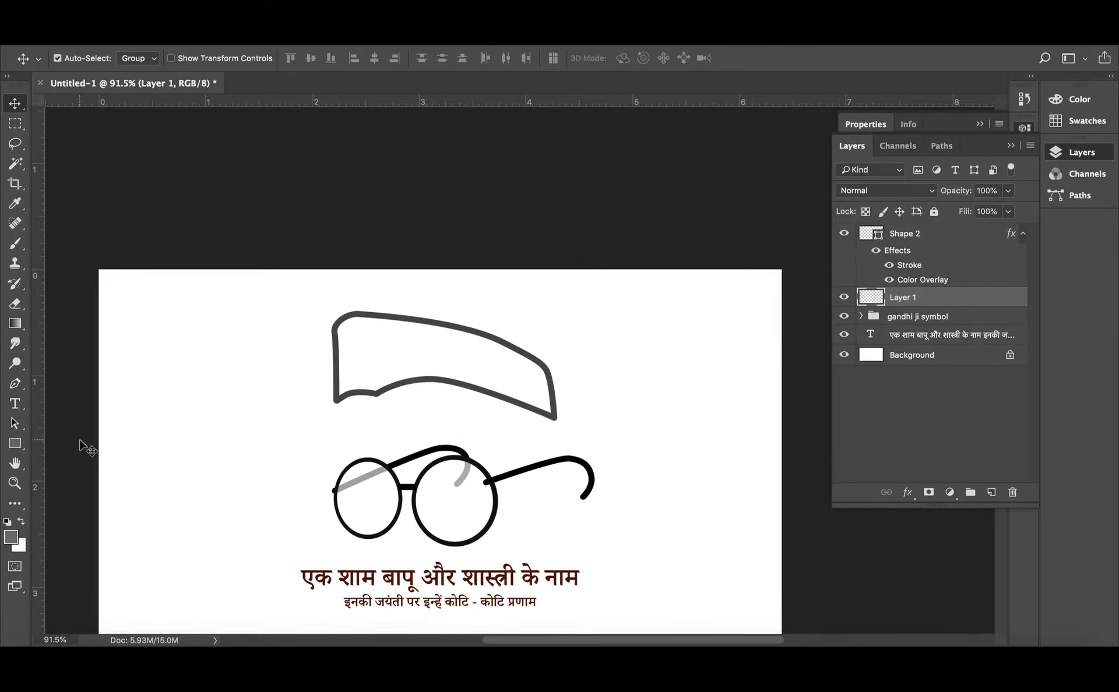
key("b")
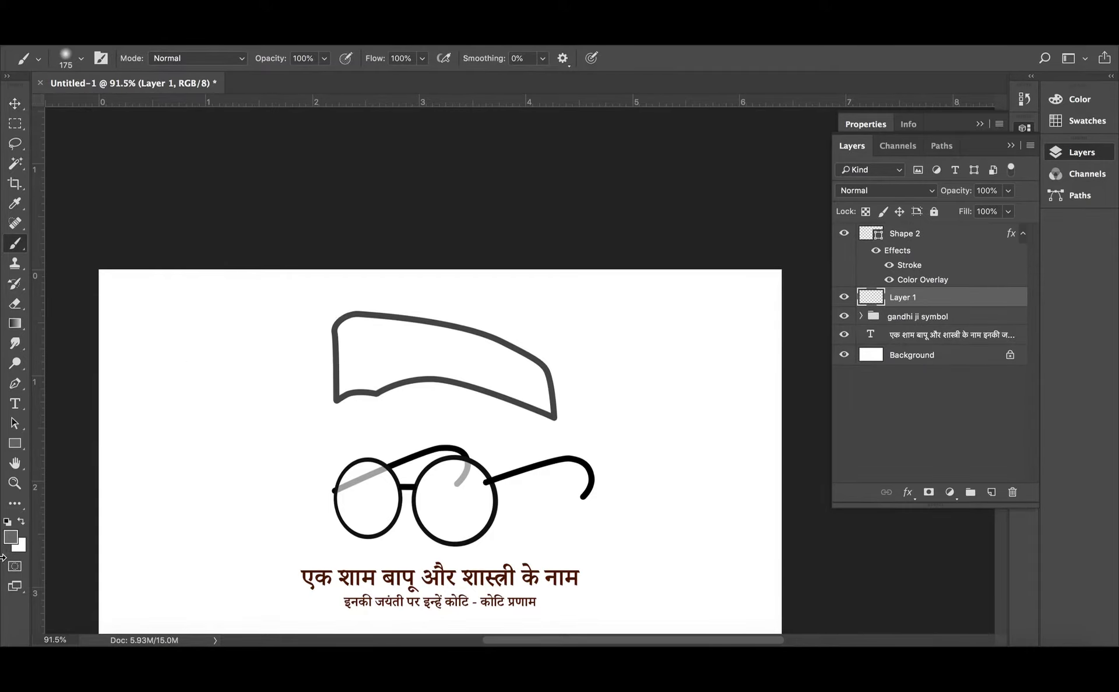
left_click(11, 537)
left_click_drag(720, 275, 652, 234)
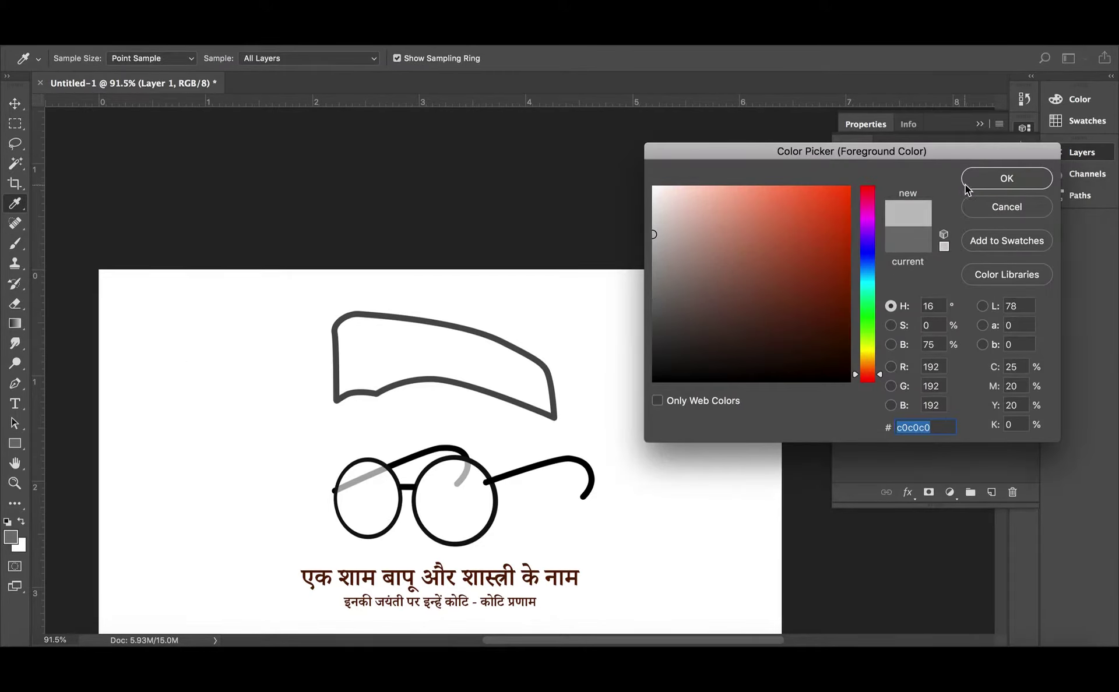
left_click(965, 185)
- Brush soft grey shading along the cap's left side, top and right edge
scroll(343, 318, "up", 3)
left_click_drag(323, 317, 344, 460)
mouse_move(374, 344)
left_mouse_down()
mouse_move(531, 326)
mouse_move(740, 408)
left_mouse_up()
mouse_move(385, 434)
left_mouse_down()
mouse_move(641, 525)
mouse_move(606, 505)
left_mouse_up()
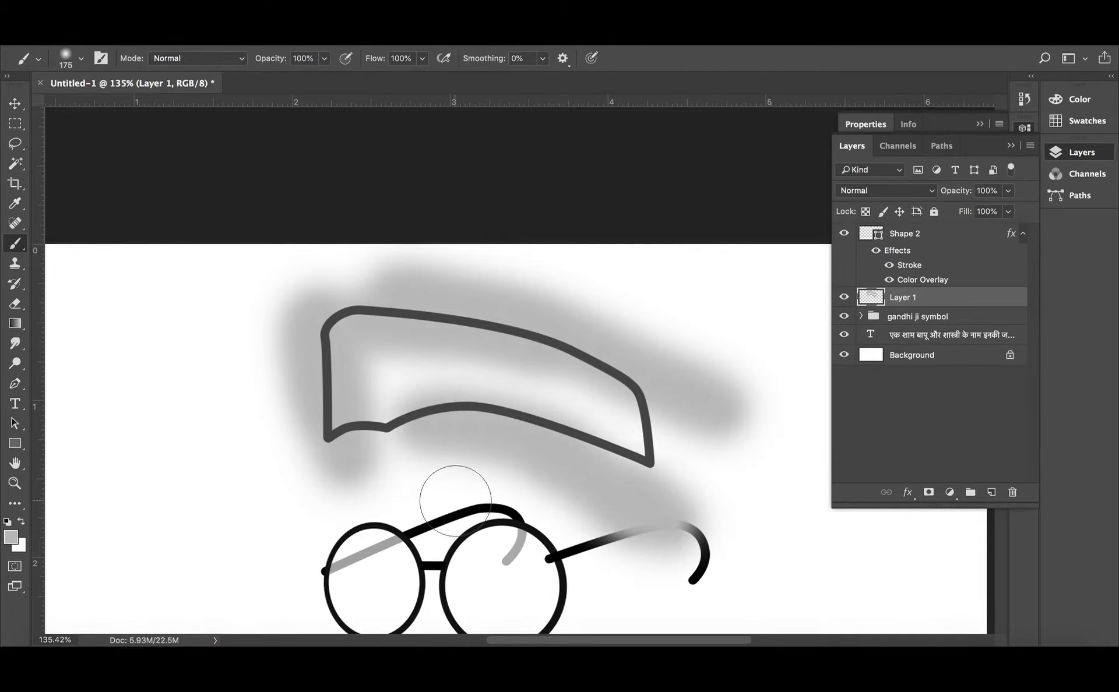
key("v")
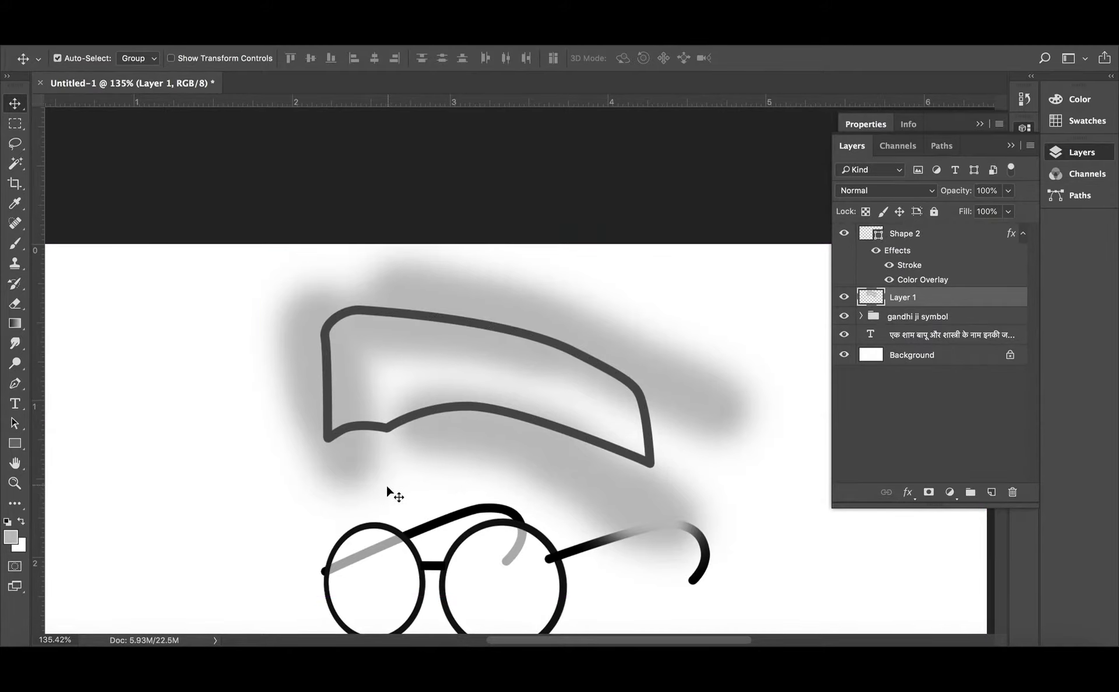
- Erase the grey shadow under the cap brim with a 150 px Hard Round eraser at 100% opacity
key("e")
key("bracketright")
key("bracketright")
key("bracketright")
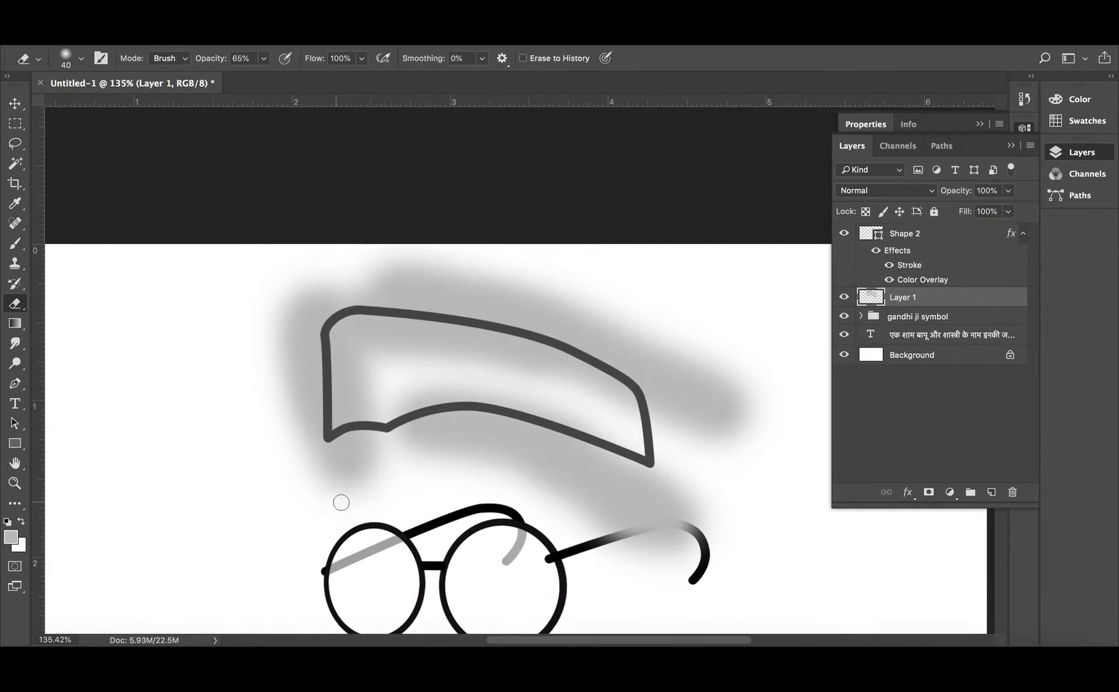
key("bracketright")
key("bracketright")
key("bracketright")
mouse_move(542, 474)
left_mouse_down()
mouse_move(356, 477)
mouse_move(362, 424)
left_mouse_up()
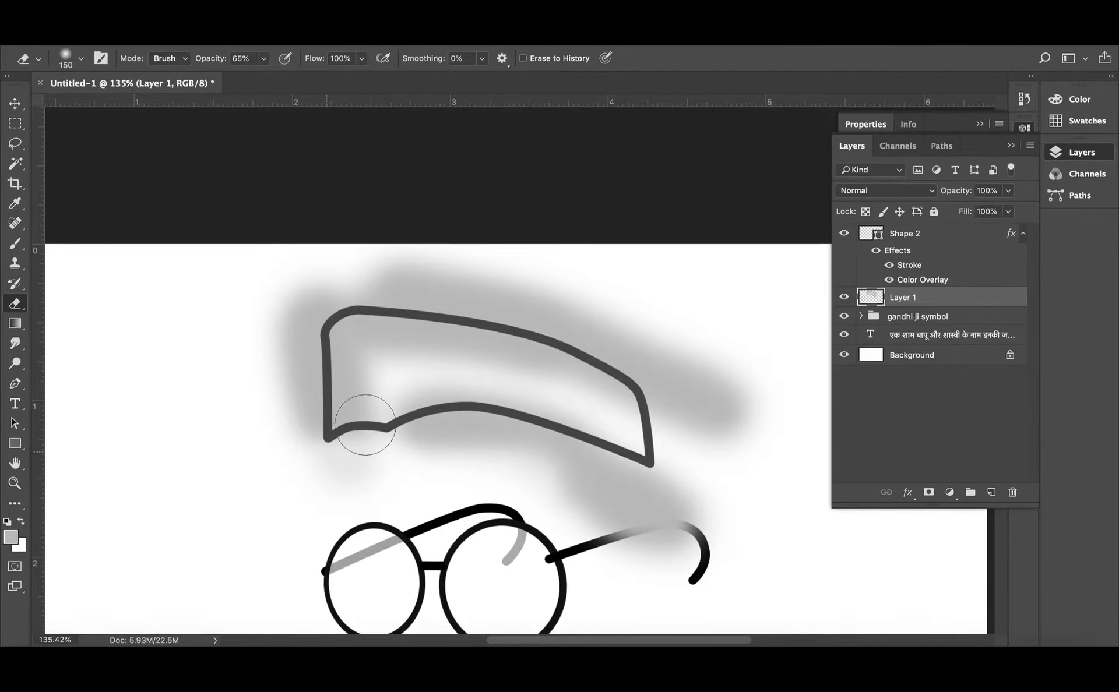
left_click(83, 59)
double_click(83, 266)
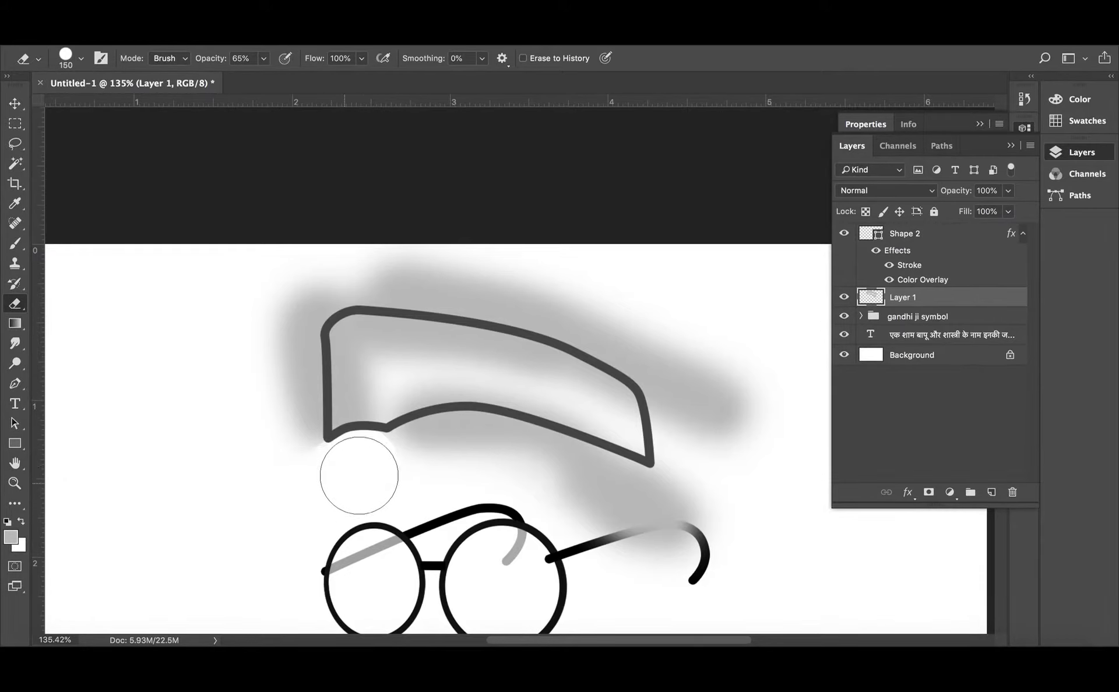
mouse_move(359, 466)
left_mouse_down()
mouse_move(484, 449)
mouse_move(431, 457)
left_mouse_up()
left_click_drag(211, 58, 524, 87)
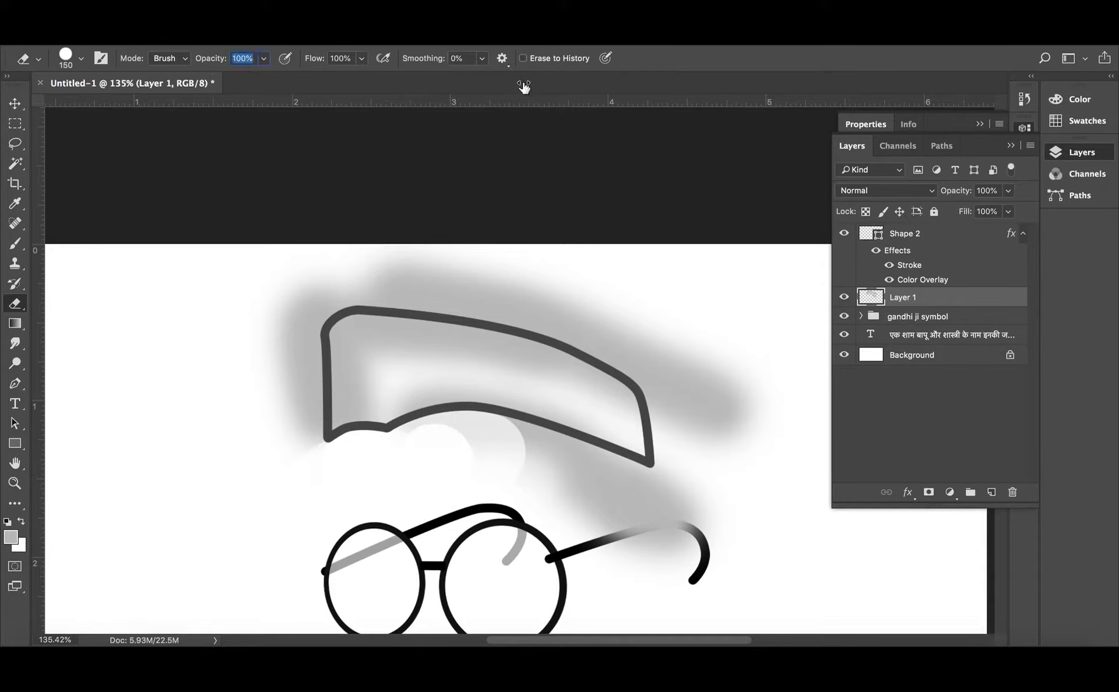
mouse_move(418, 470)
left_mouse_down()
mouse_move(437, 457)
mouse_move(400, 470)
mouse_move(489, 450)
mouse_move(774, 537)
left_mouse_up()
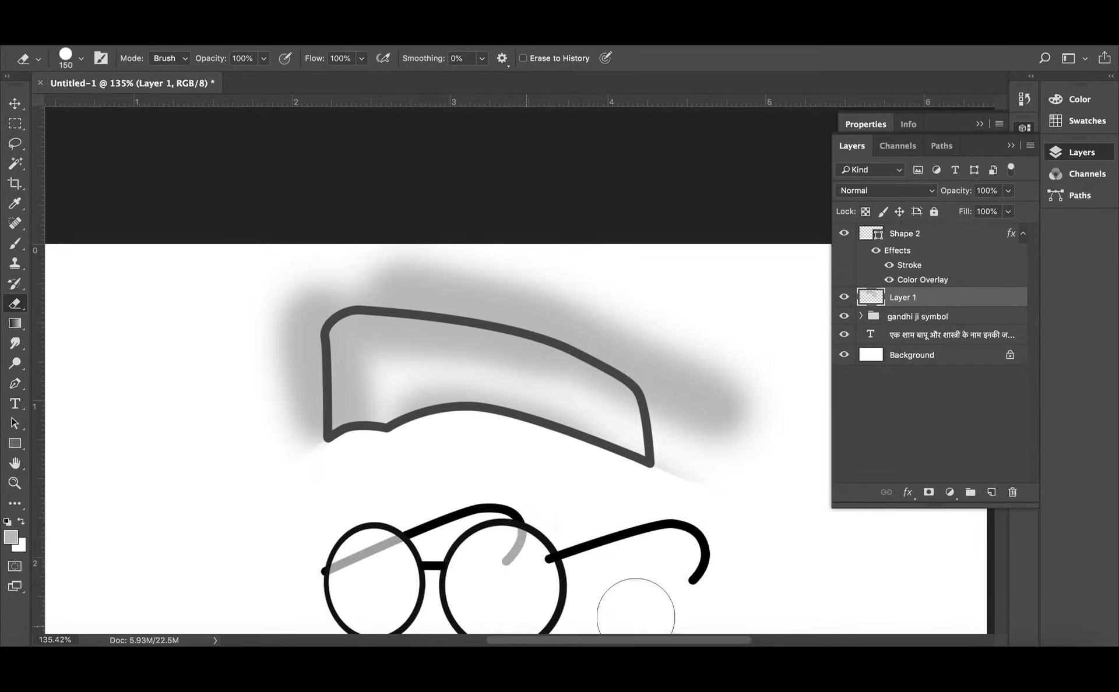
- Erase the leftover shading along the cap's left edge, upper-left, top and right side
left_click_drag(270, 310, 292, 449)
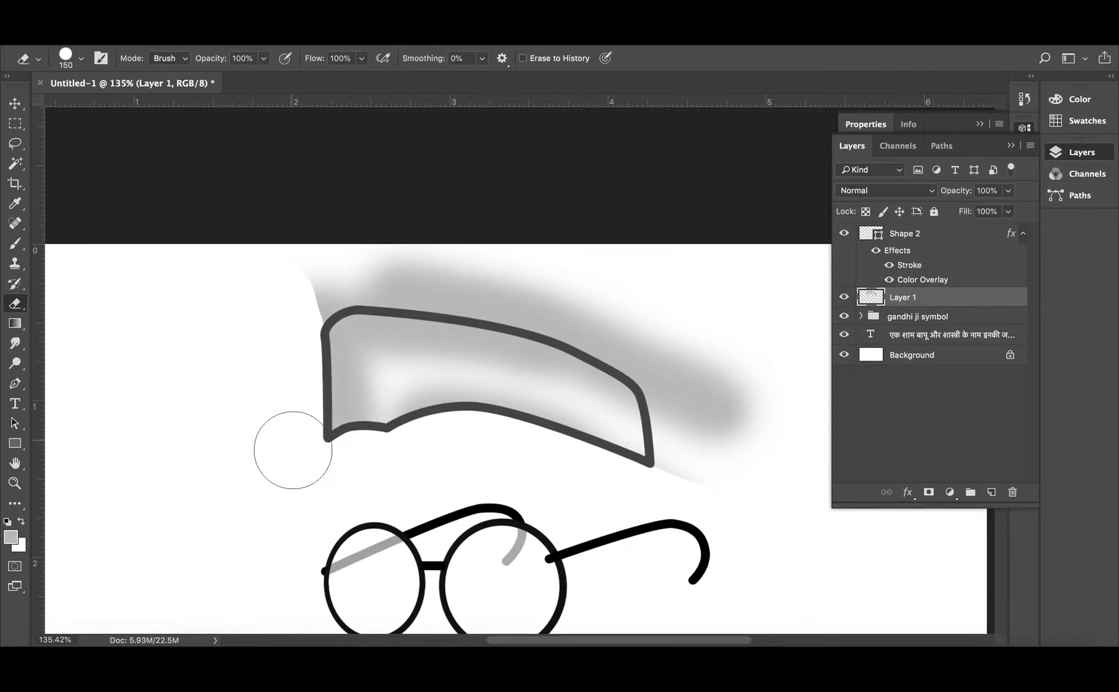
mouse_move(217, 357)
left_mouse_down()
mouse_move(289, 295)
mouse_move(355, 270)
mouse_move(499, 282)
mouse_move(679, 350)
left_mouse_up()
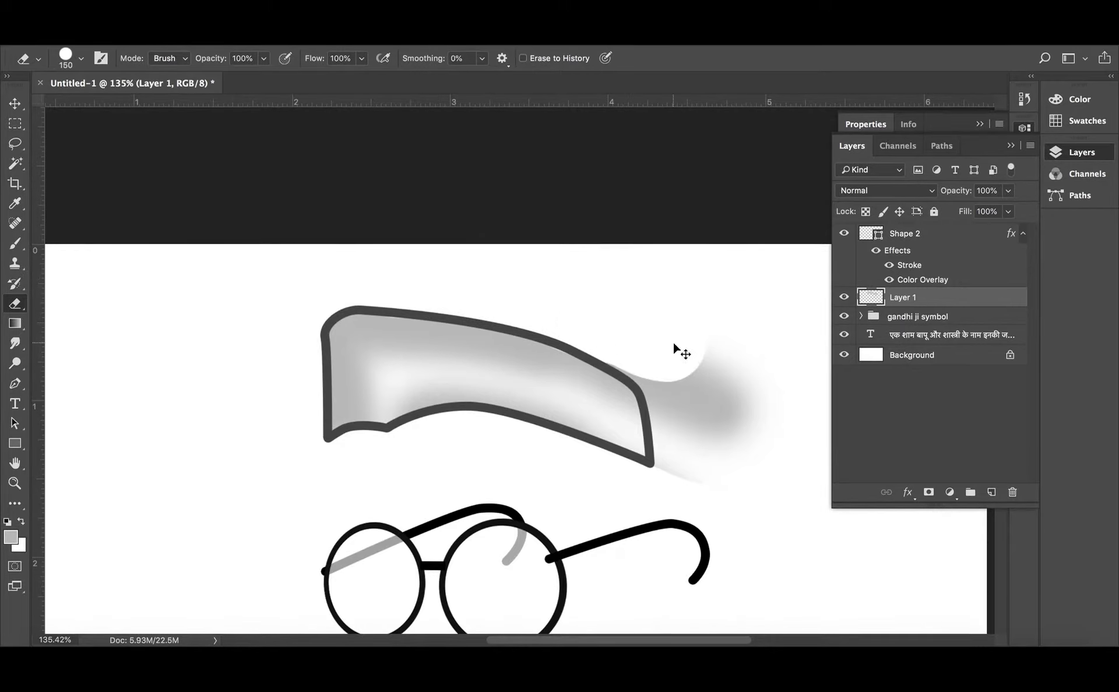
key("ctrl+z")
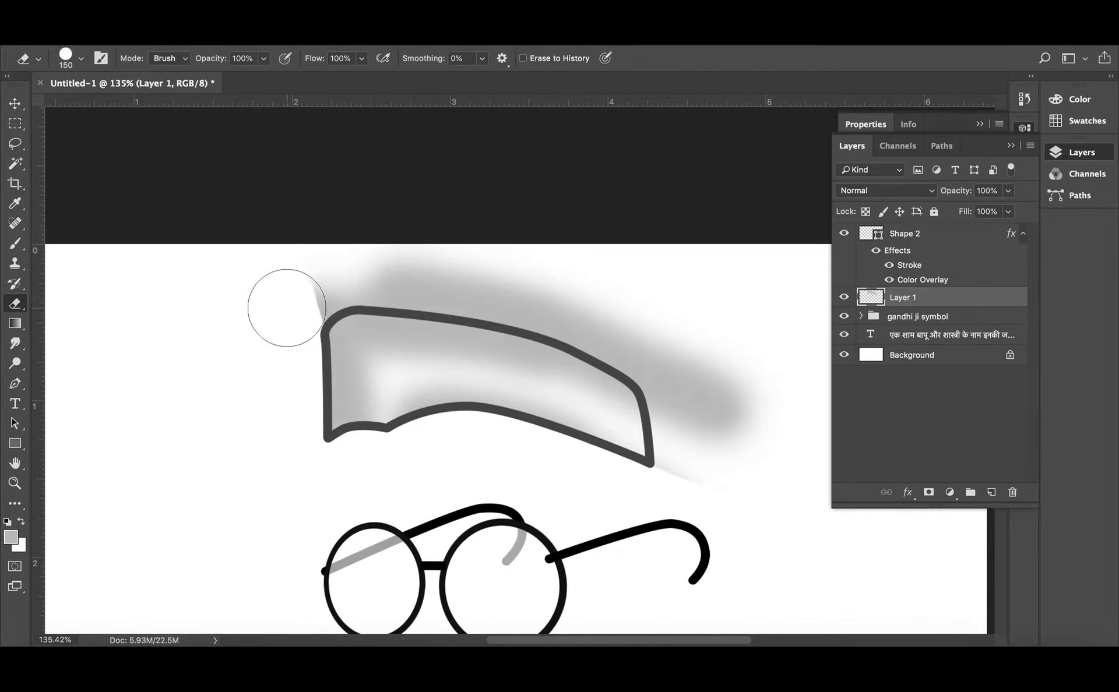
mouse_move(287, 304)
left_mouse_down()
mouse_move(340, 267)
mouse_move(452, 275)
mouse_move(664, 335)
mouse_move(794, 434)
left_mouse_up()
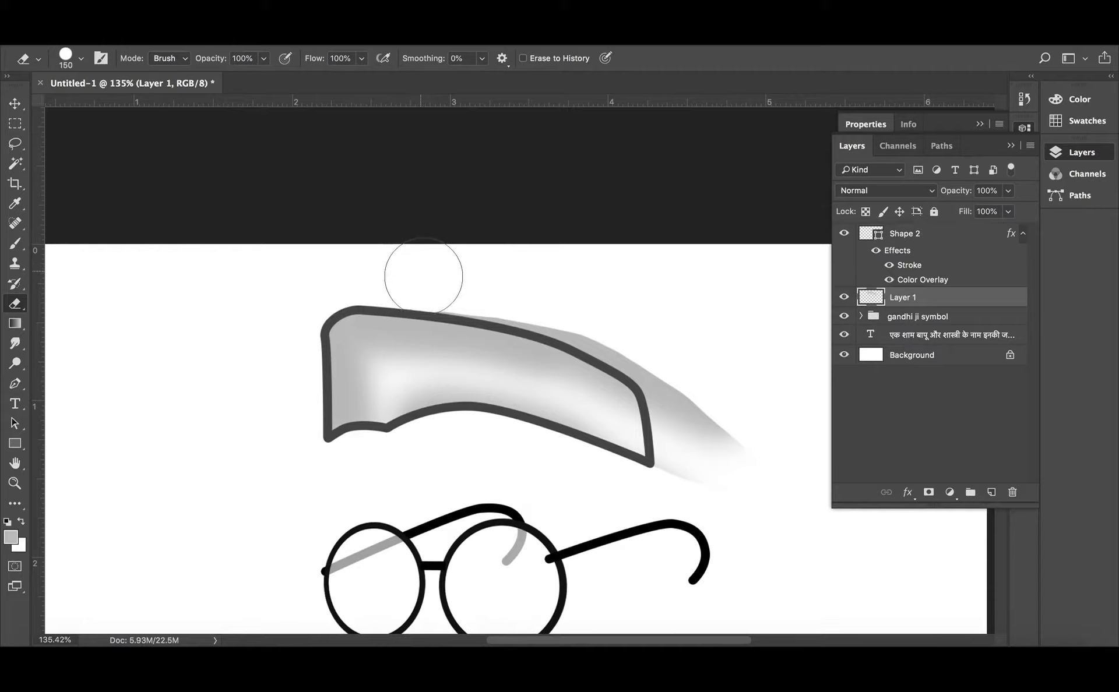
mouse_move(417, 270)
left_mouse_down()
mouse_move(582, 305)
mouse_move(619, 324)
left_mouse_up()
scroll(615, 332, "down", 2)
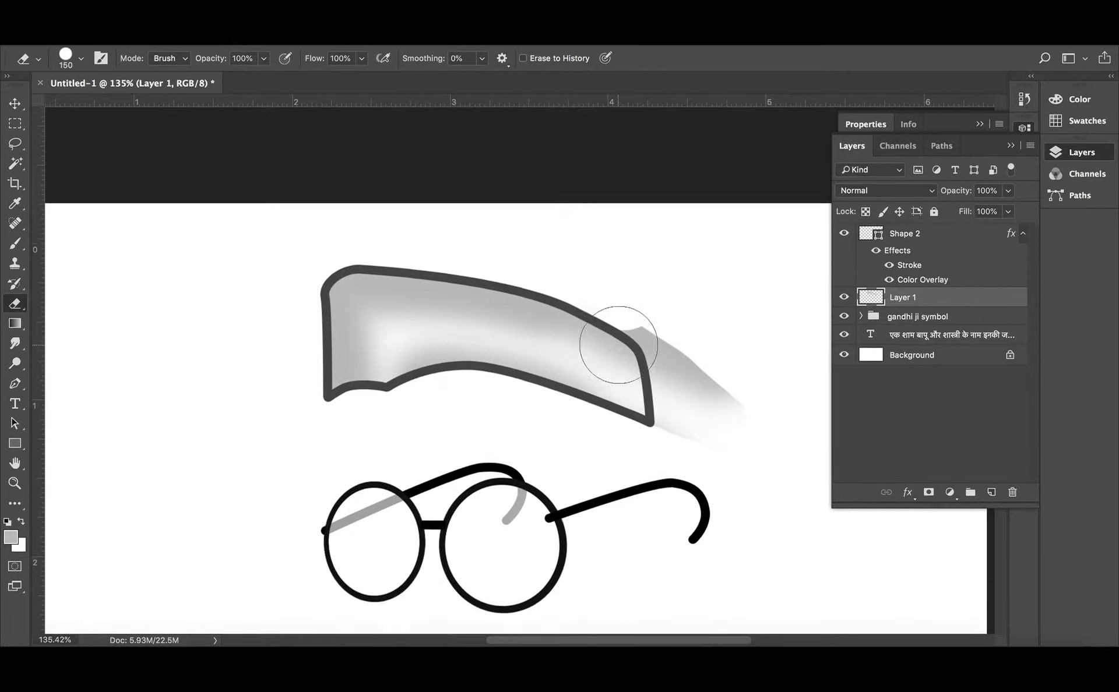
scroll(630, 291, "down", 3)
mouse_move(632, 197)
left_mouse_down()
mouse_move(669, 220)
mouse_move(699, 299)
left_mouse_up()
left_click_drag(693, 364, 767, 392)
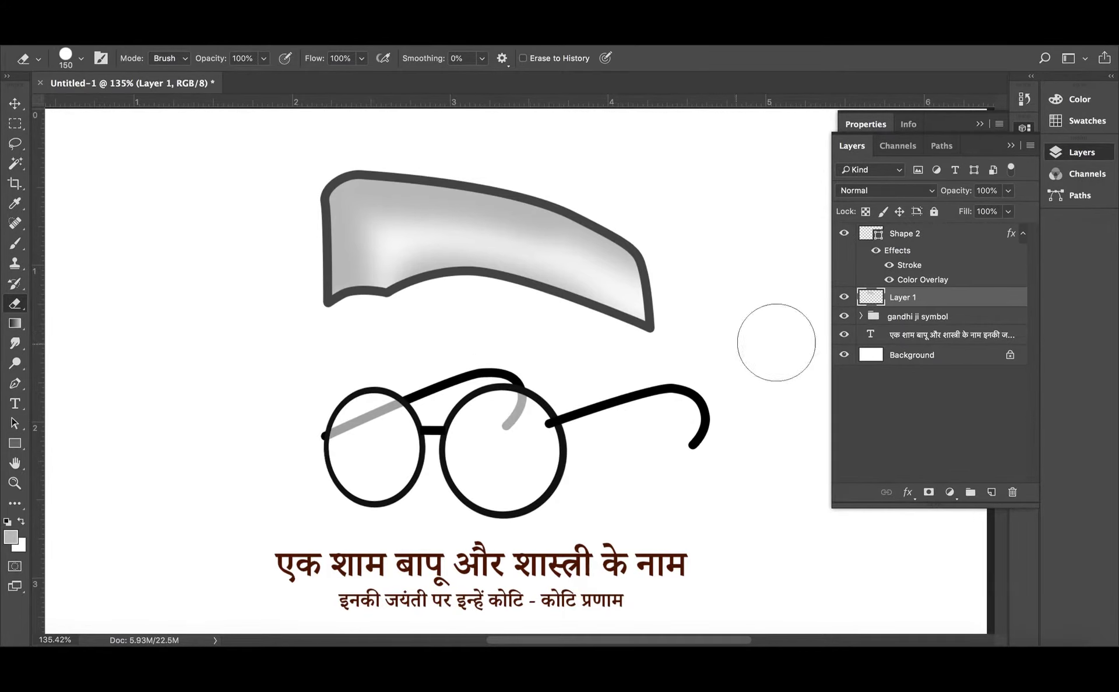
- On a new layer, trace a closed pen path across the upper part of the cap
key("ctrl+shift+n")
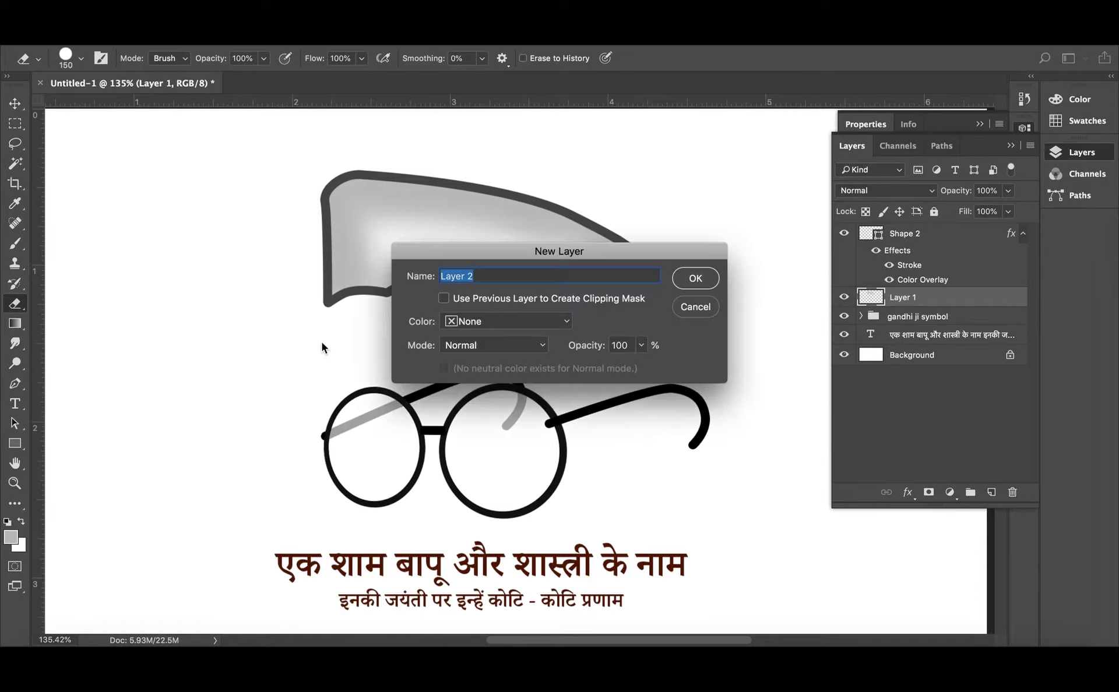
key("Return")
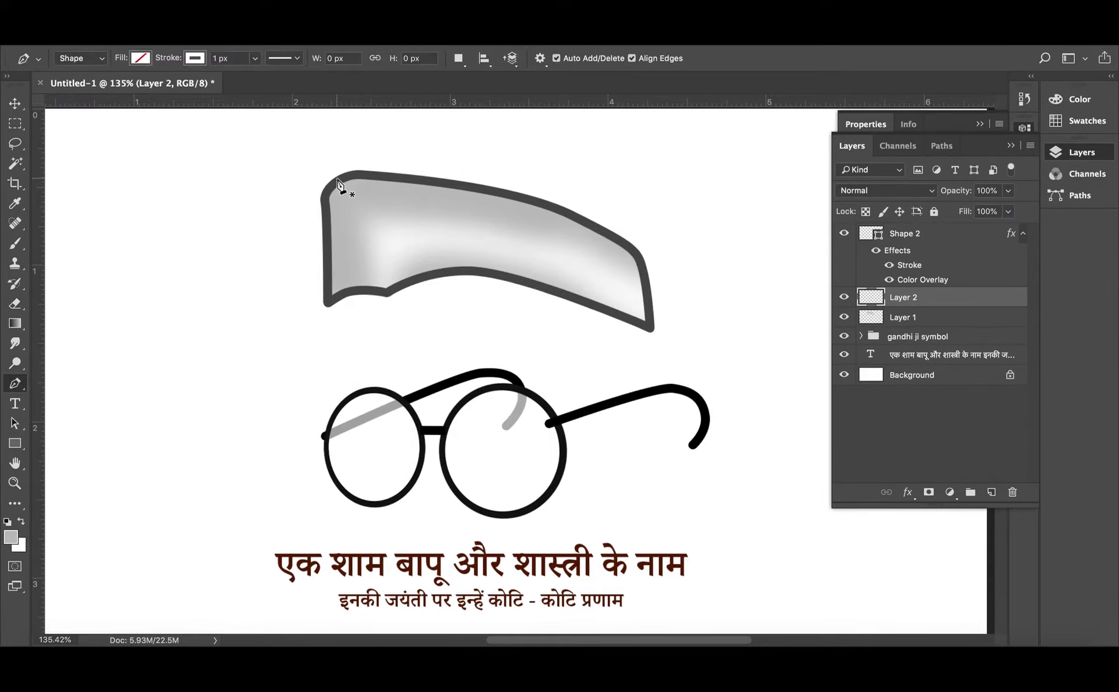
left_click(332, 179)
left_click_drag(365, 240, 373, 263)
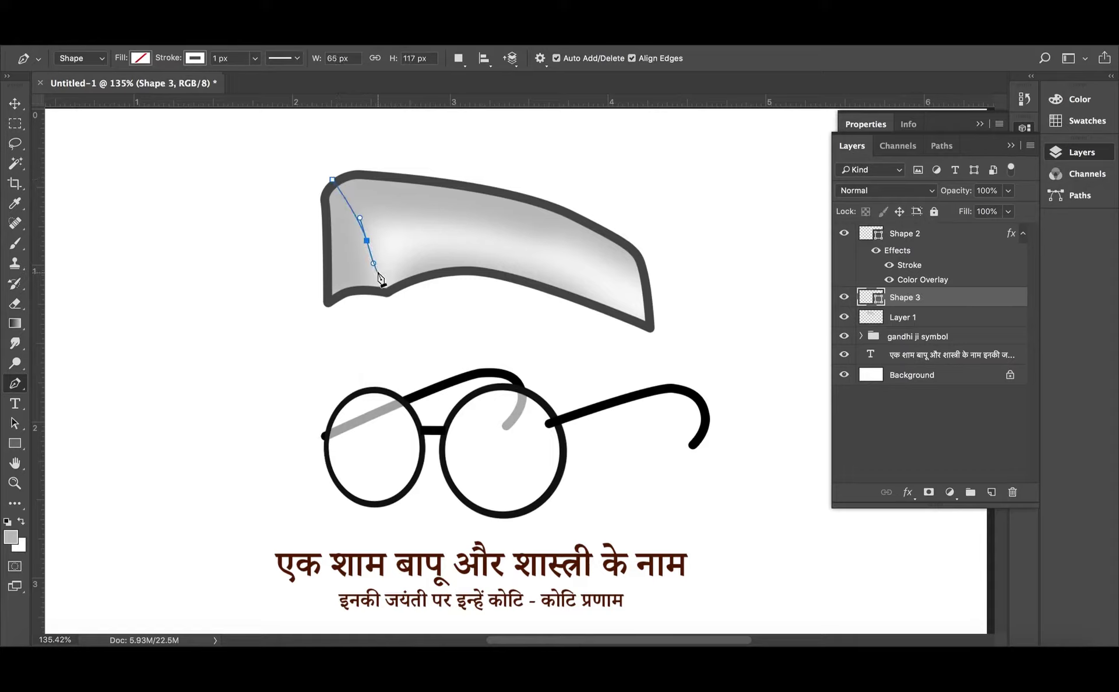
left_click(377, 271)
left_click_drag(509, 242, 588, 248)
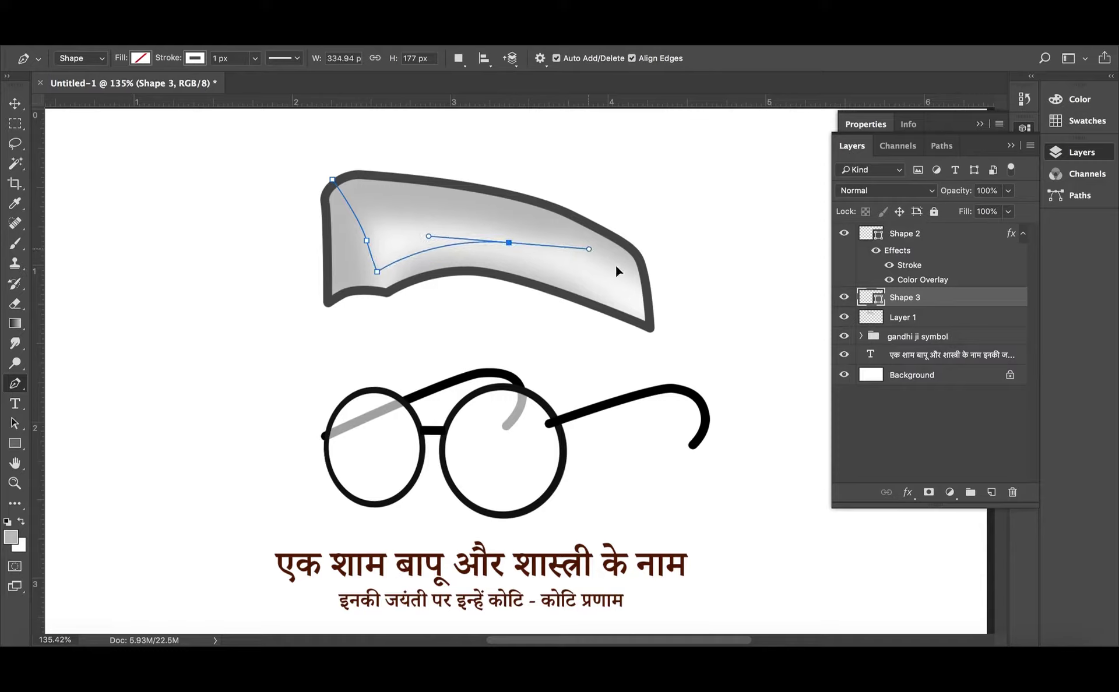
mouse_move(660, 318)
left_mouse_down()
mouse_move(479, 226)
mouse_move(363, 223)
mouse_move(361, 199)
left_mouse_up()
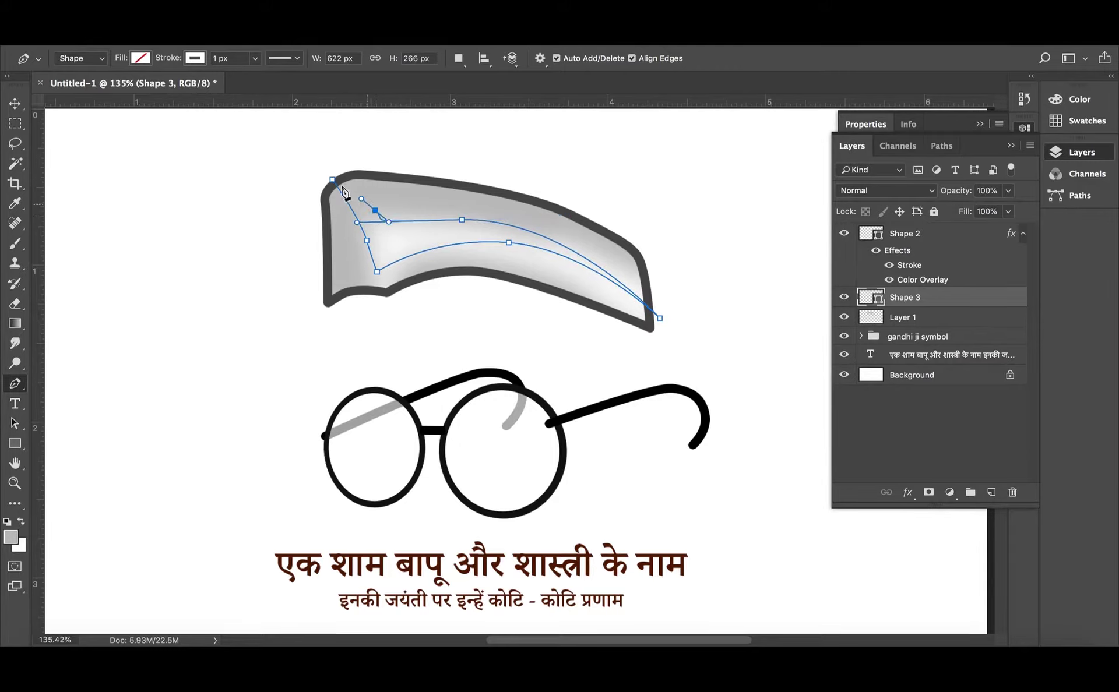
left_click(333, 181)
- Turn the path into a selection and fill it with white on new Layer 2
key("ctrl+Return")
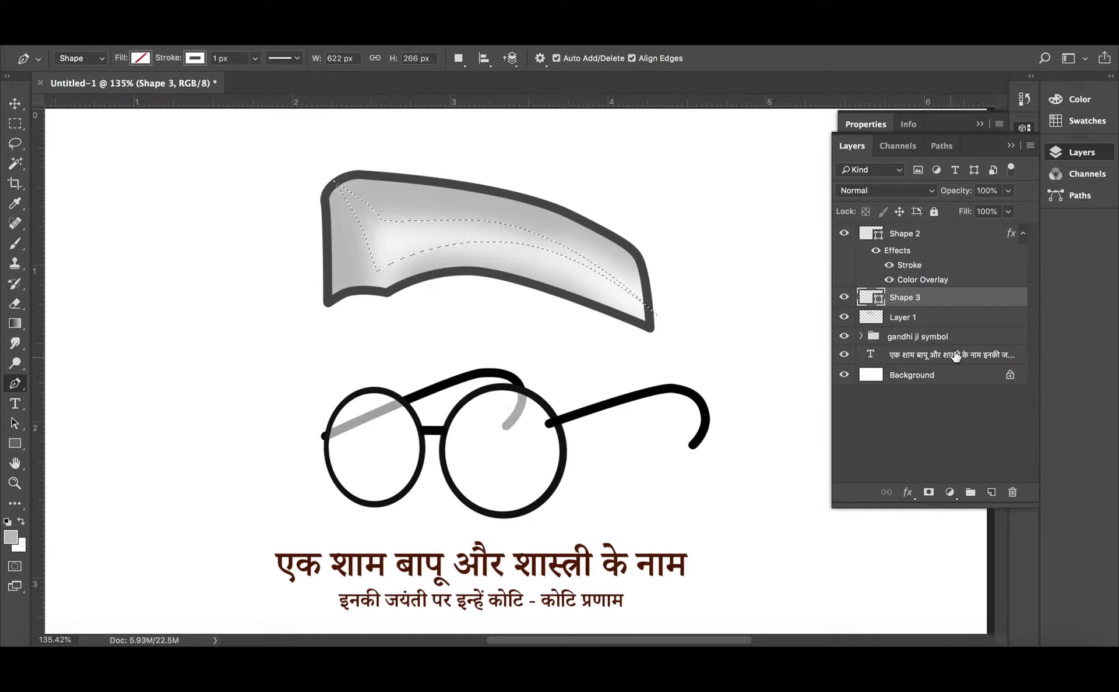
key("ctrl+shift+n")
key("Return")
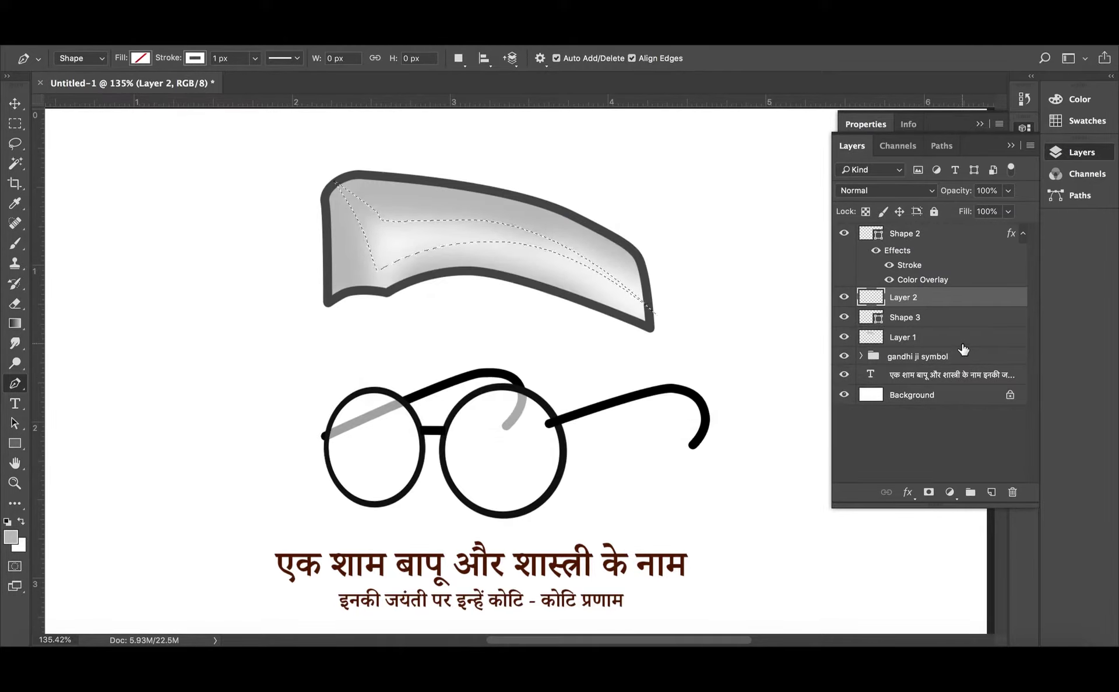
key("alt+BackSpace")
key("ctrl+d")
- Set the highlight Layer 2 to 30% opacity, undoing an accidental merge of Shape 3
key("v")
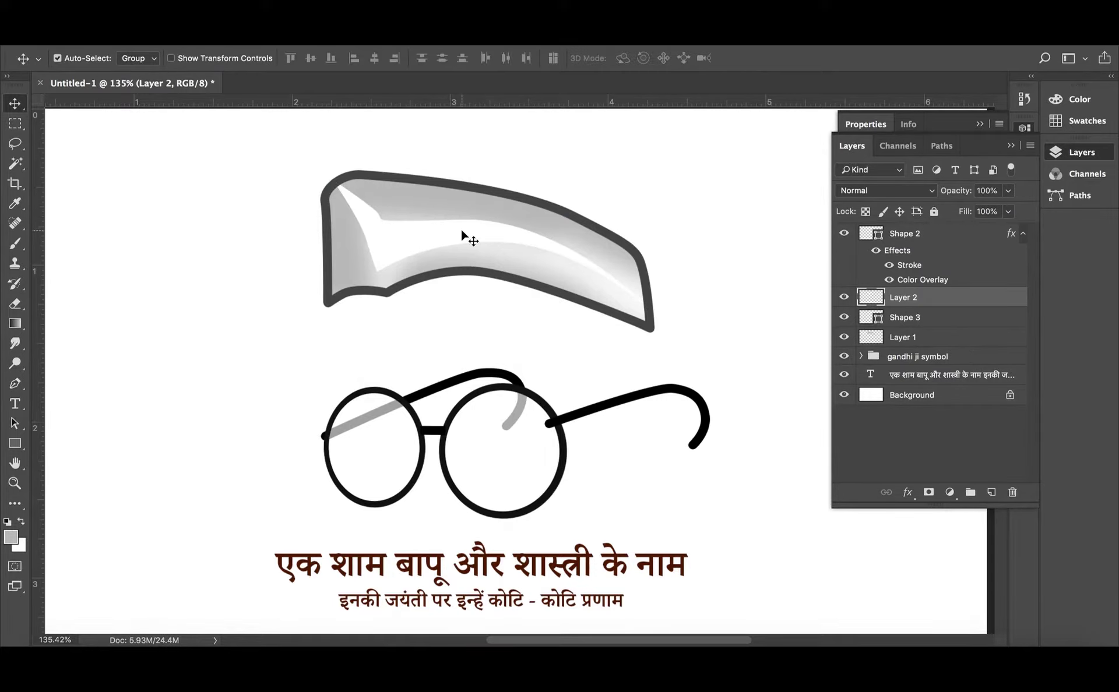
key("3")
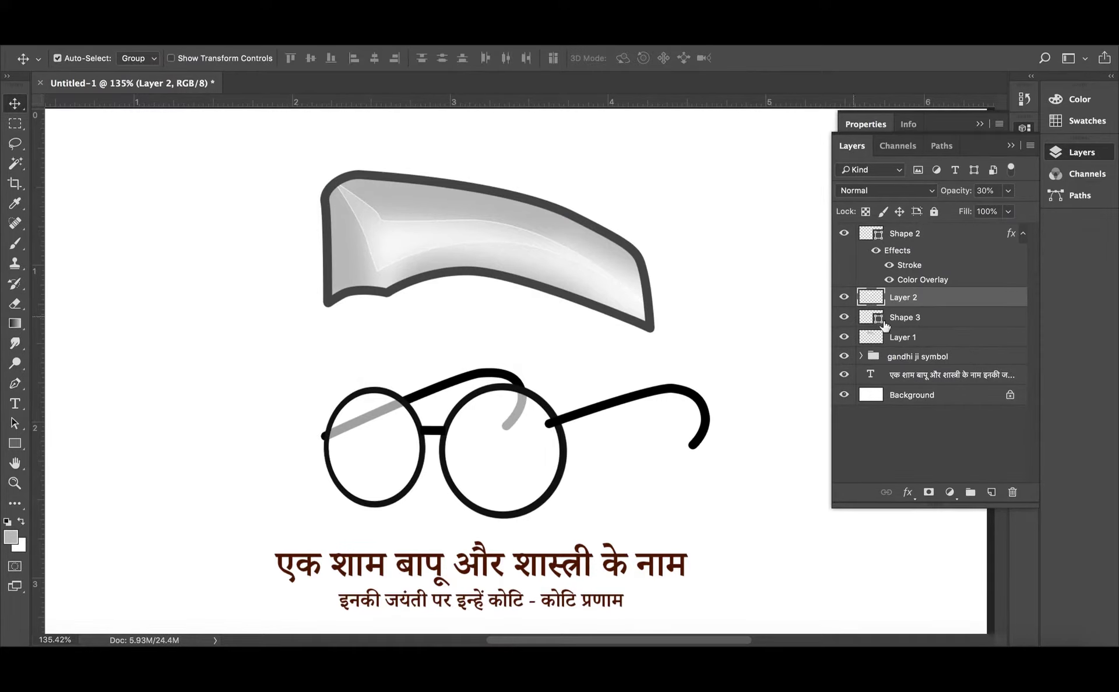
left_click(885, 323)
key("ctrl+e")
scroll(385, 296, "down", 5)
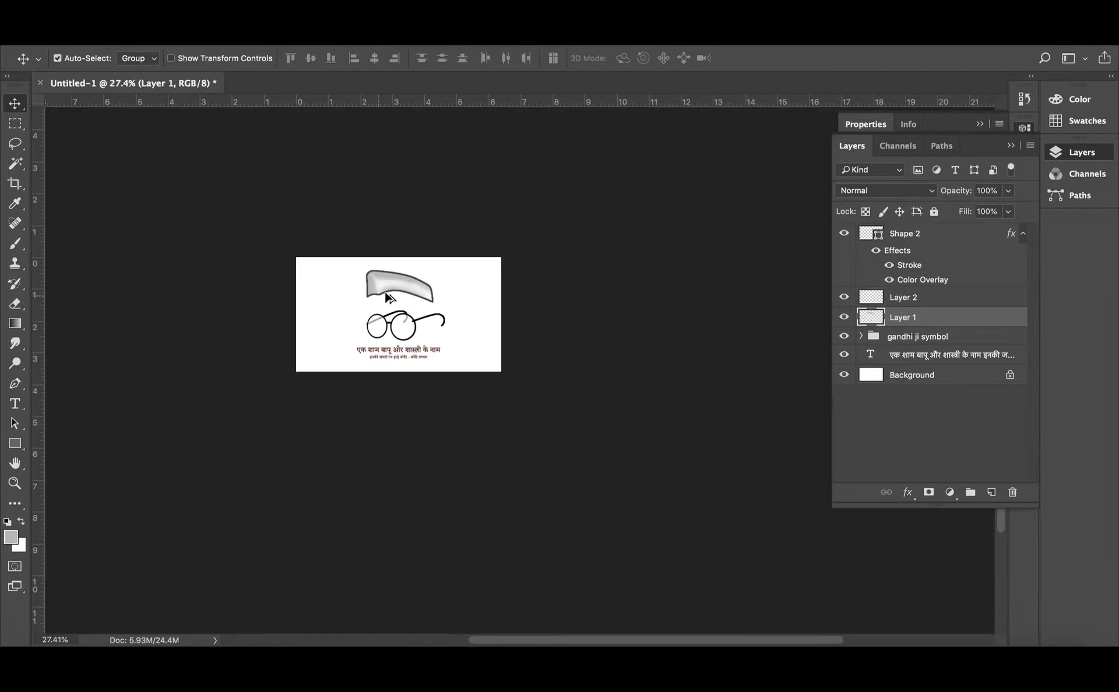
scroll(345, 343, "up", 3)
left_click(345, 339)
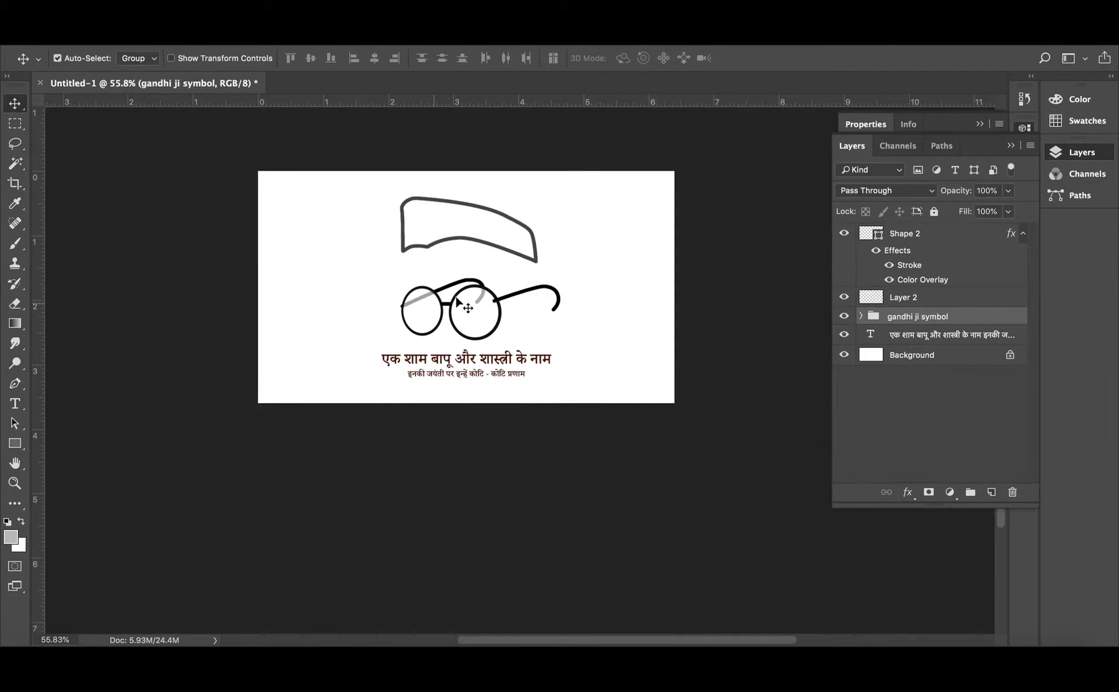
left_click(887, 317)
key("ctrl+z")
key("ctrl+z")
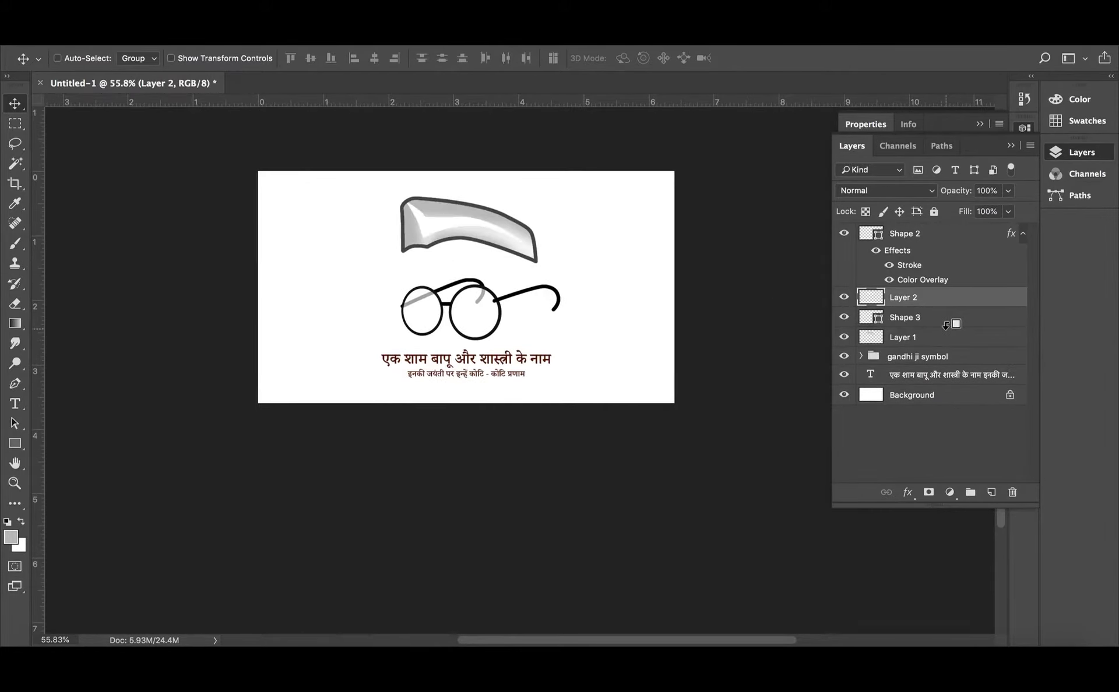
key("ctrl+z")
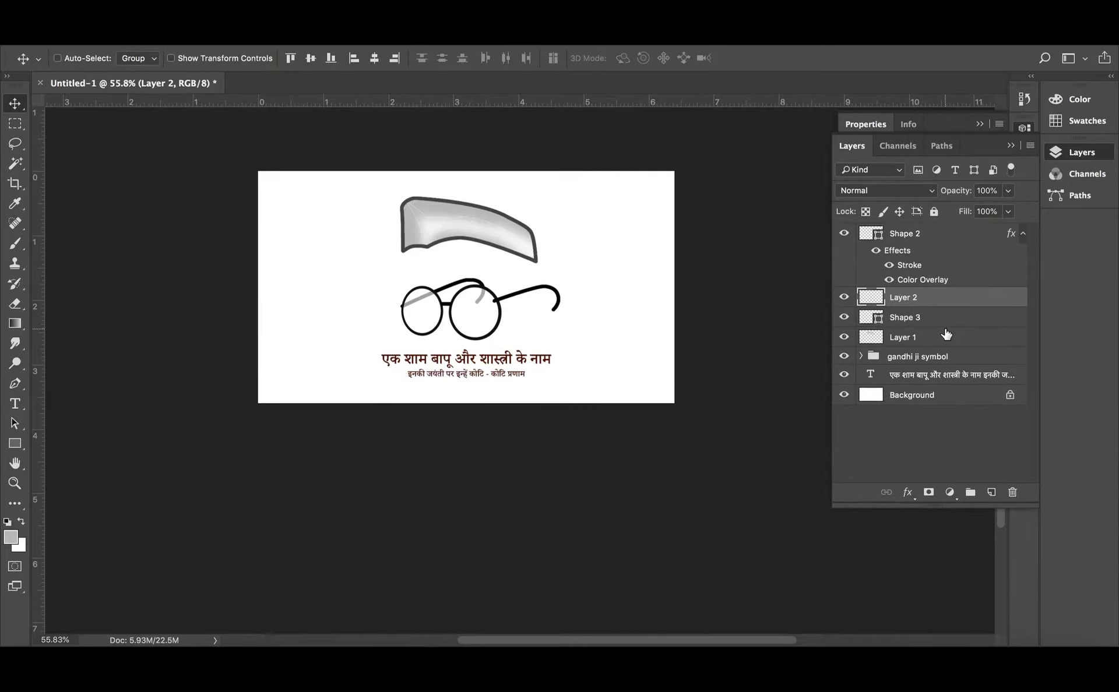
- Delete the Shape 3 layer and fade Layer 1's cap shading to 60% opacity
key("ctrl")
left_click(919, 315)
key("Delete")
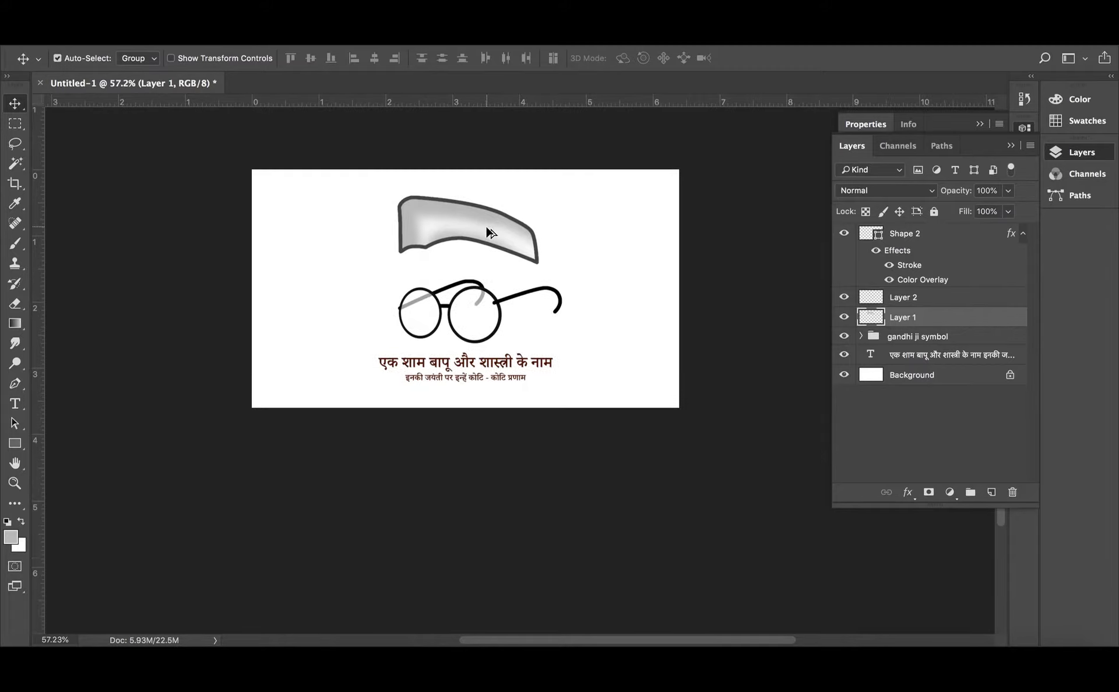
scroll(478, 233, "up", 3)
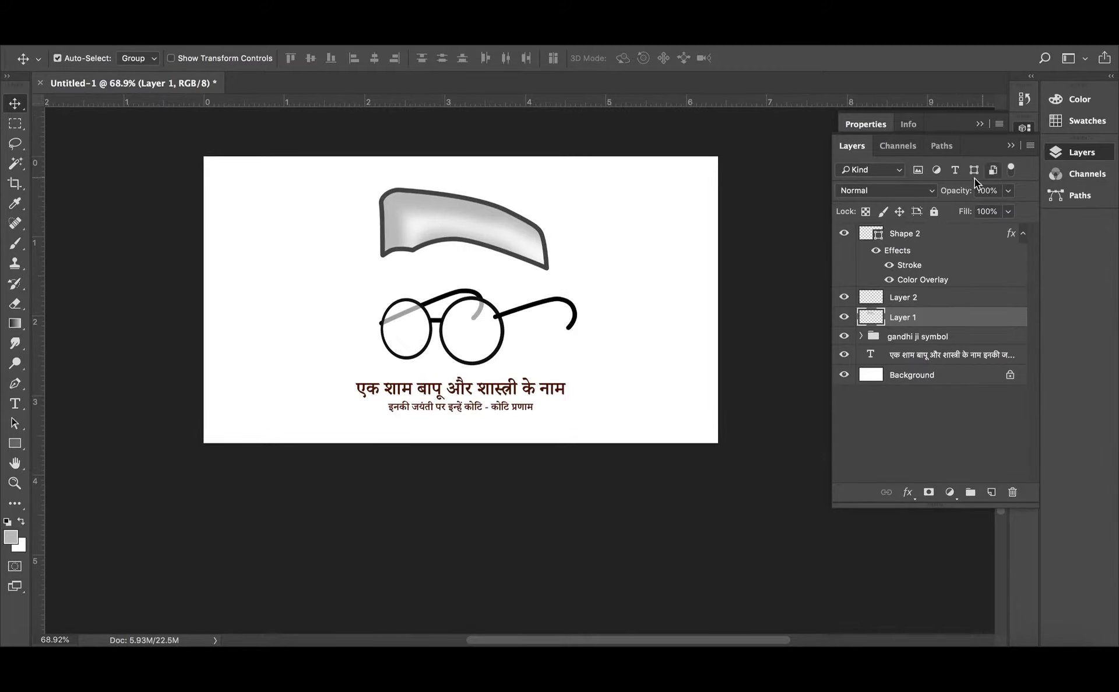
mouse_move(962, 195)
left_mouse_down()
mouse_move(940, 196)
mouse_move(952, 195)
left_mouse_up()
left_click(498, 280)
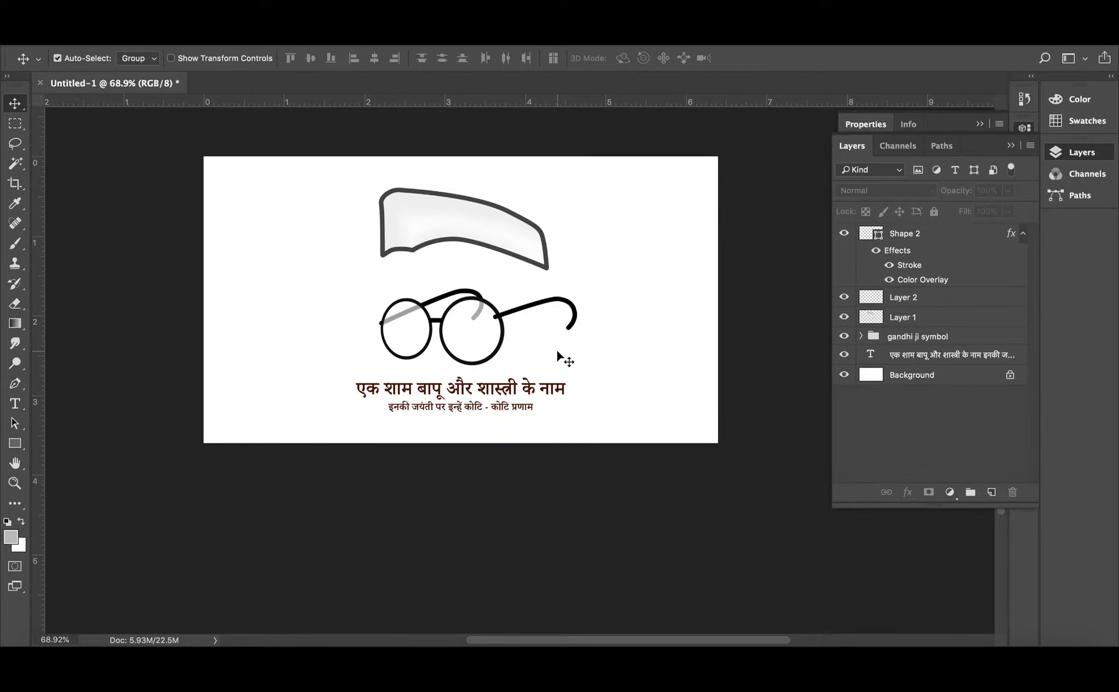
- Group the cap layers into a folder named 'shastri ji symbol'
scroll(500, 374, "up", 3)
left_click(926, 373)
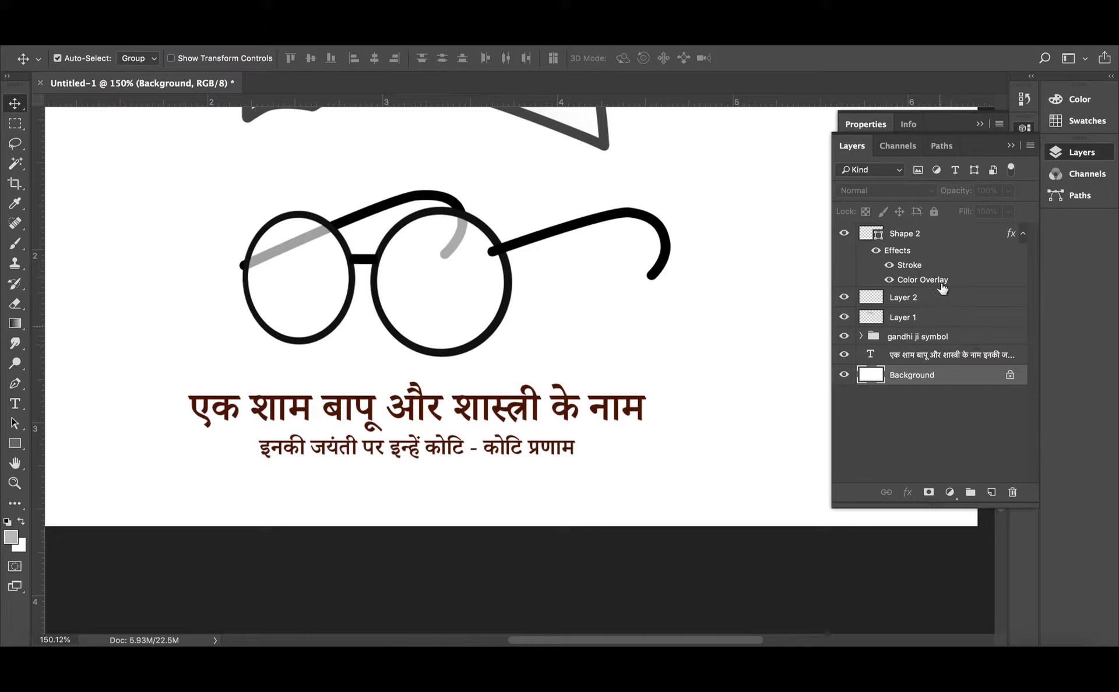
left_click(939, 233)
left_click(877, 300)
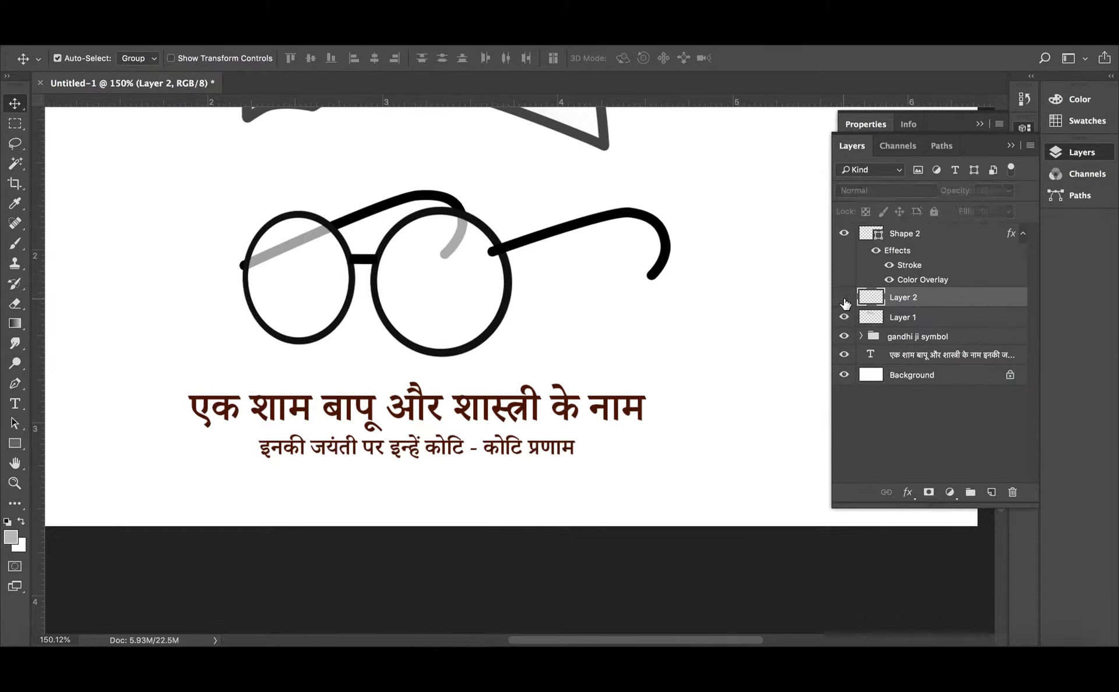
left_click(845, 300)
left_click(942, 239, "shift")
key("ctrl+g")
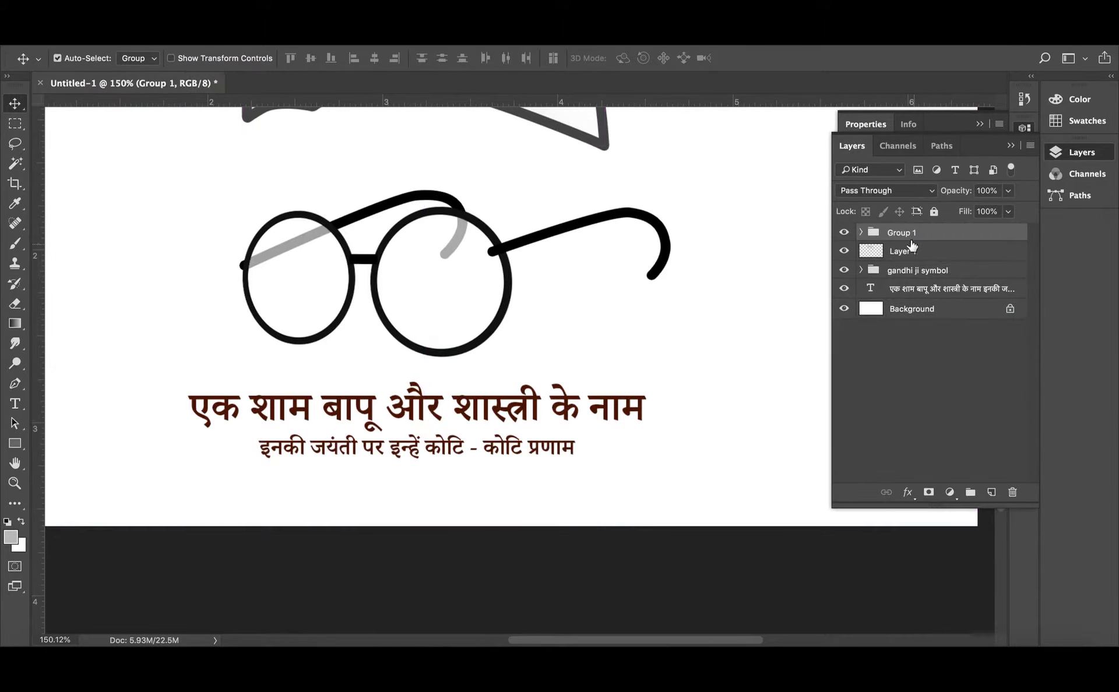
double_click(900, 232)
type("shastri ji symbol")
key("Return")
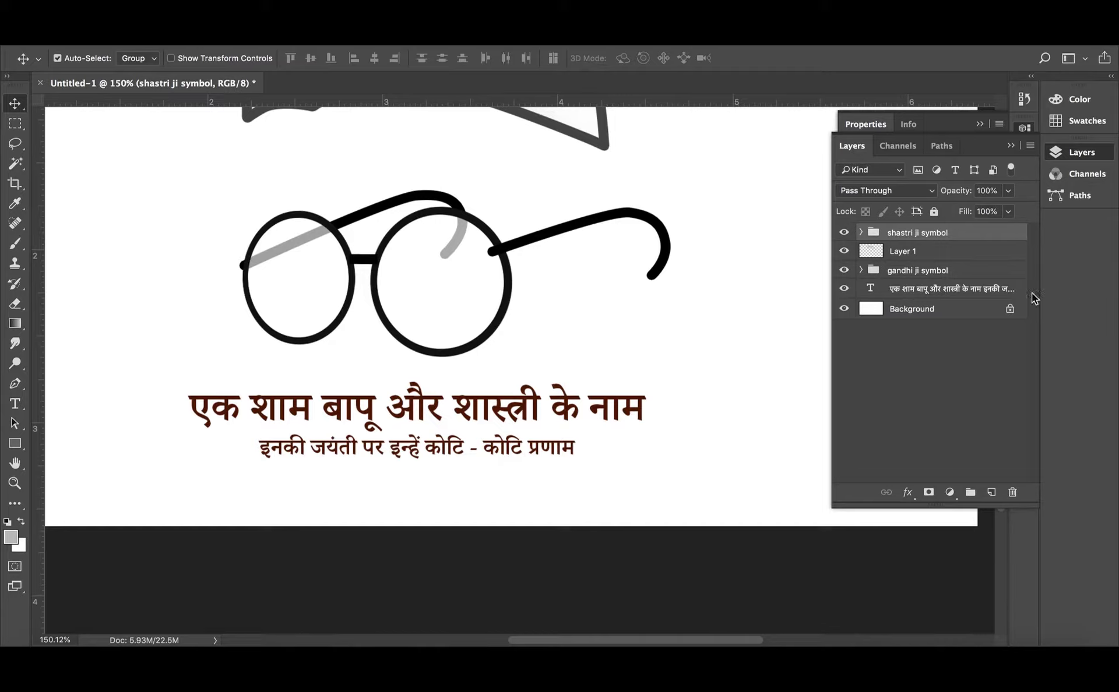
- Move Layer 1 into the 'shastri ji symbol' group below Layer 2, then collapse the group
left_click(912, 252)
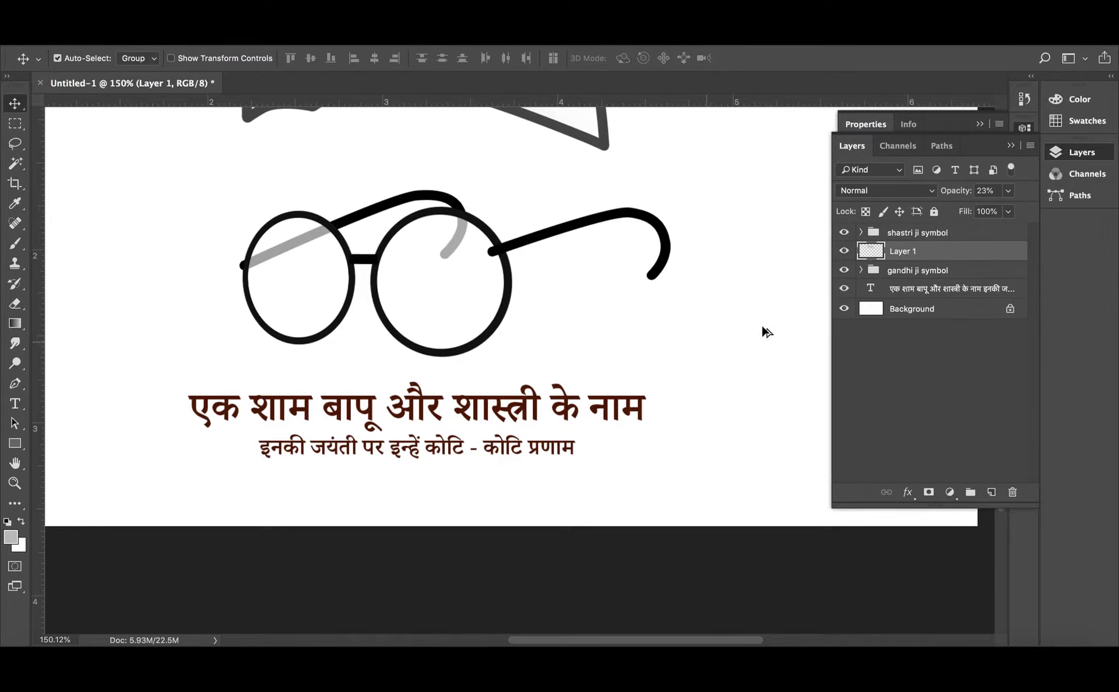
left_click_drag(916, 254, 909, 233)
scroll(621, 361, "down", 5)
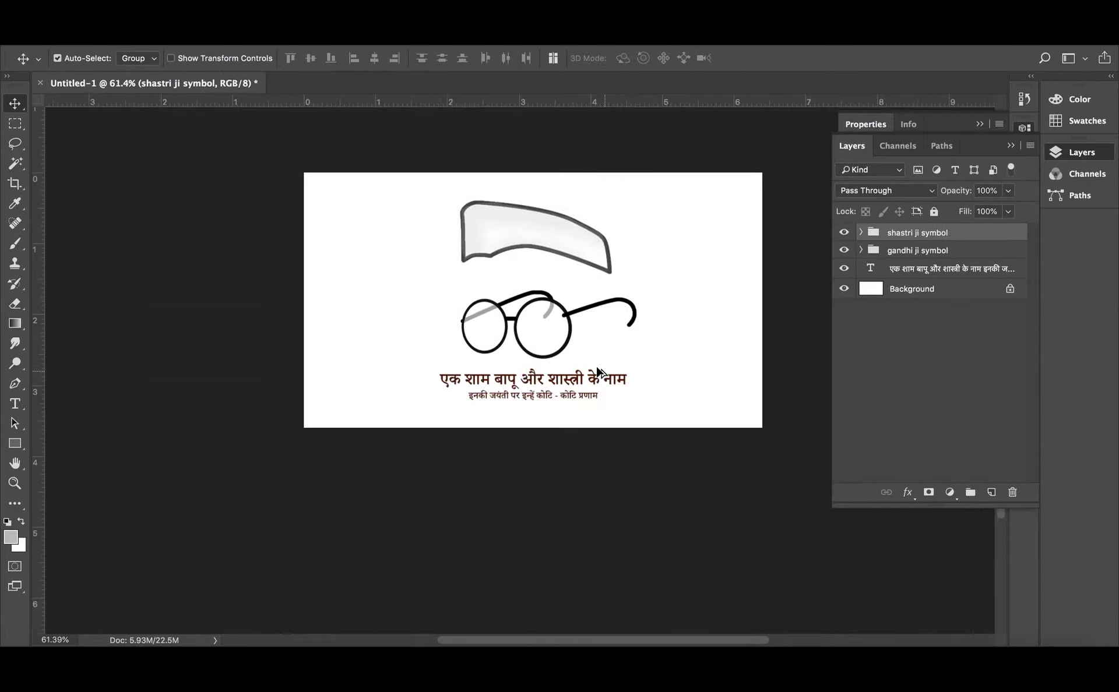
scroll(555, 225, "up", 5)
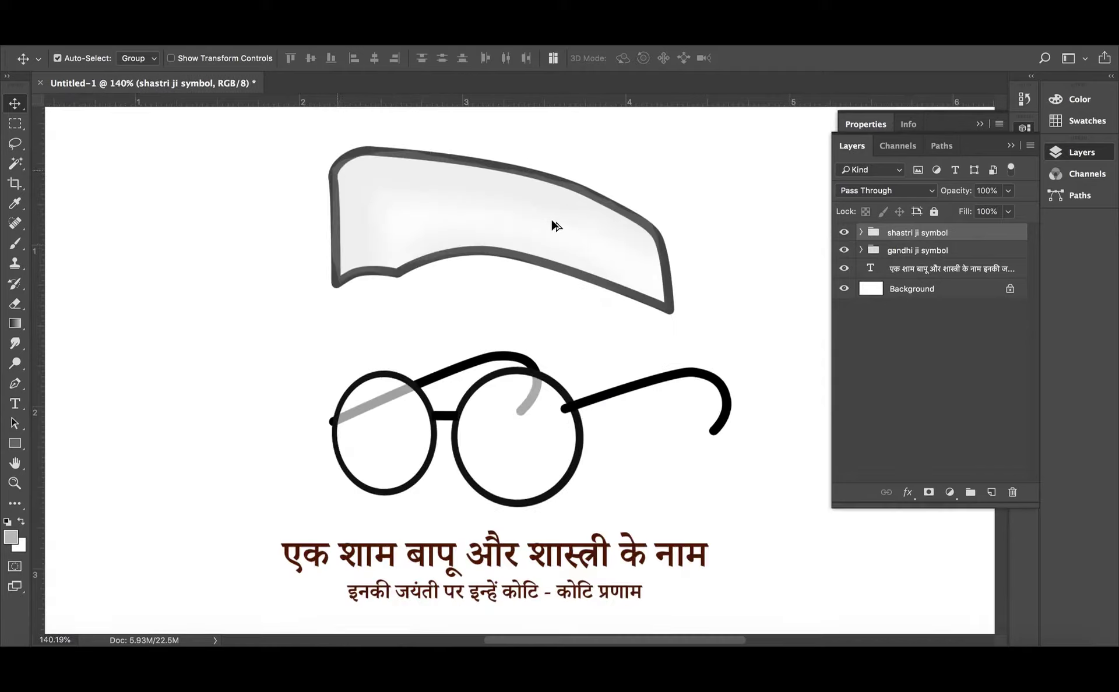
left_click(843, 233)
left_click(861, 233)
left_click_drag(927, 257, 923, 337)
left_click(868, 232)
scroll(543, 270, "down", 5, "alt")
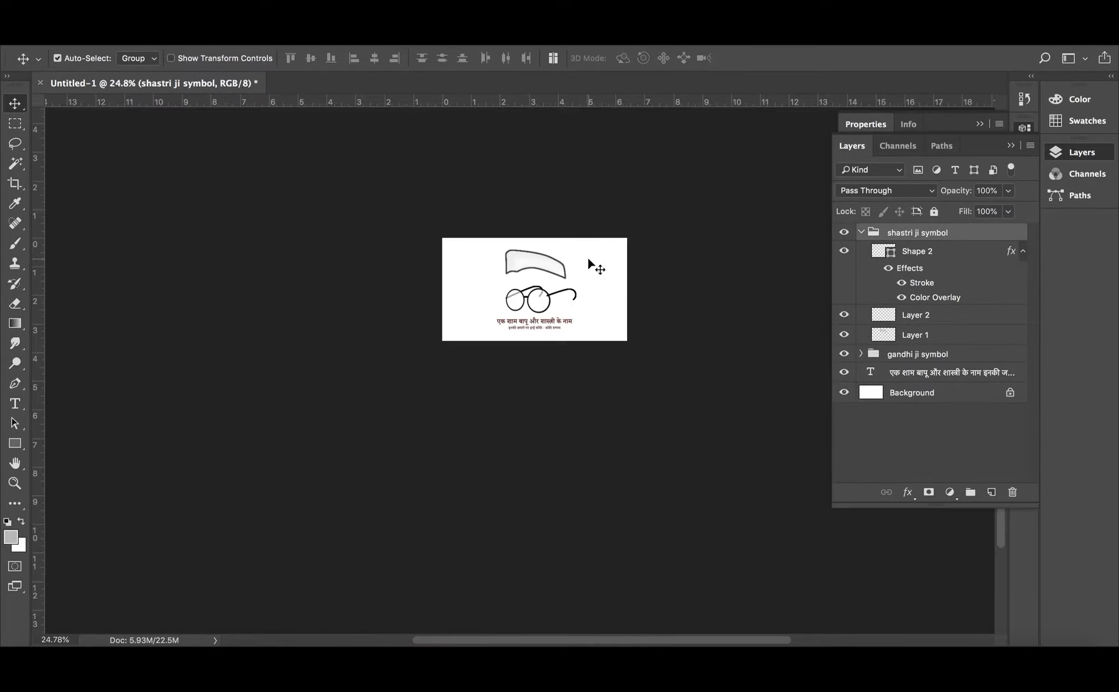
left_click(879, 234, "ctrl")
left_click(868, 233)
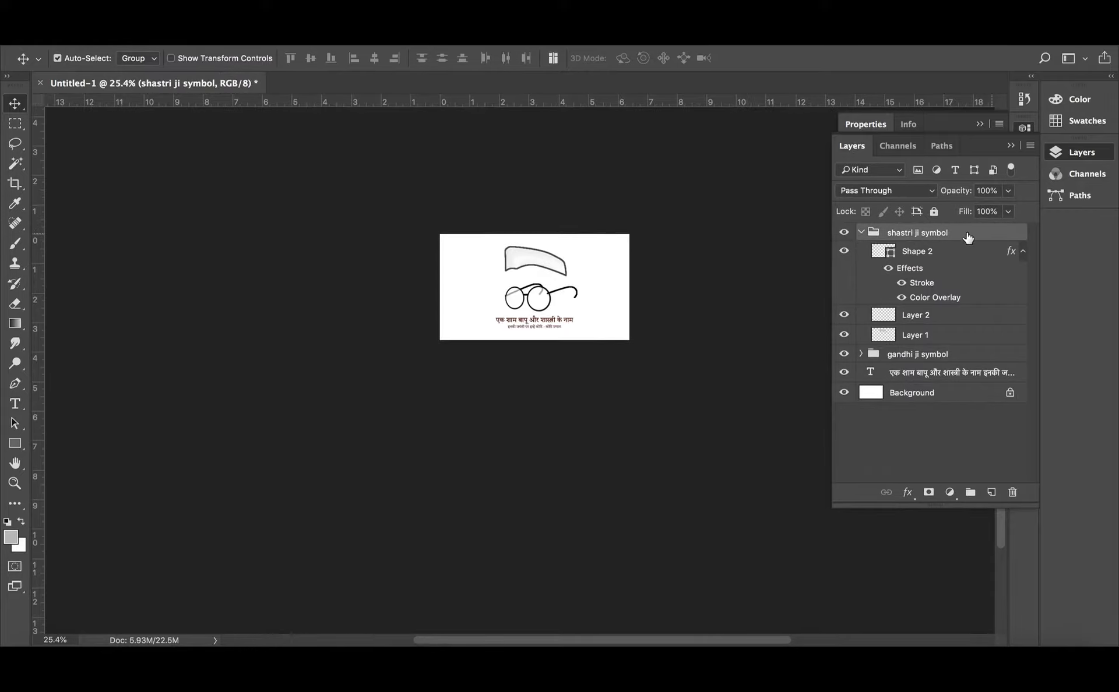
left_click(862, 233)
- Add Layer 3 above Background and paint a soft black 250 px shadow under the right lens
scroll(663, 324, "up", 3, "alt")
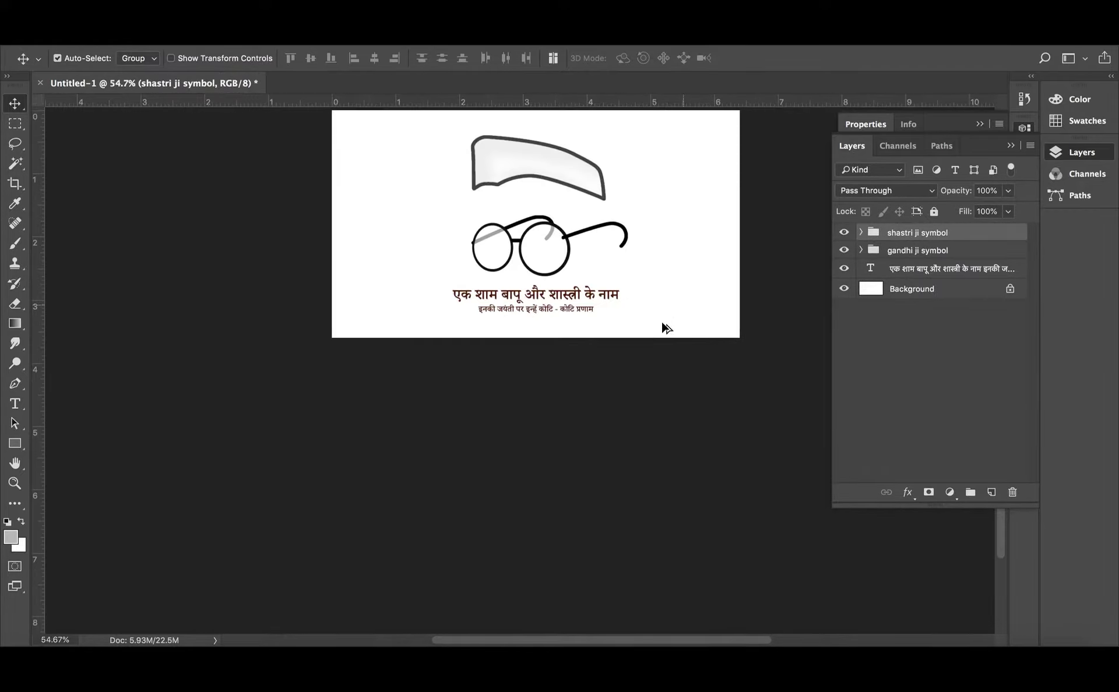
scroll(594, 264, "right", 1)
scroll(544, 339, "up", 1, "alt")
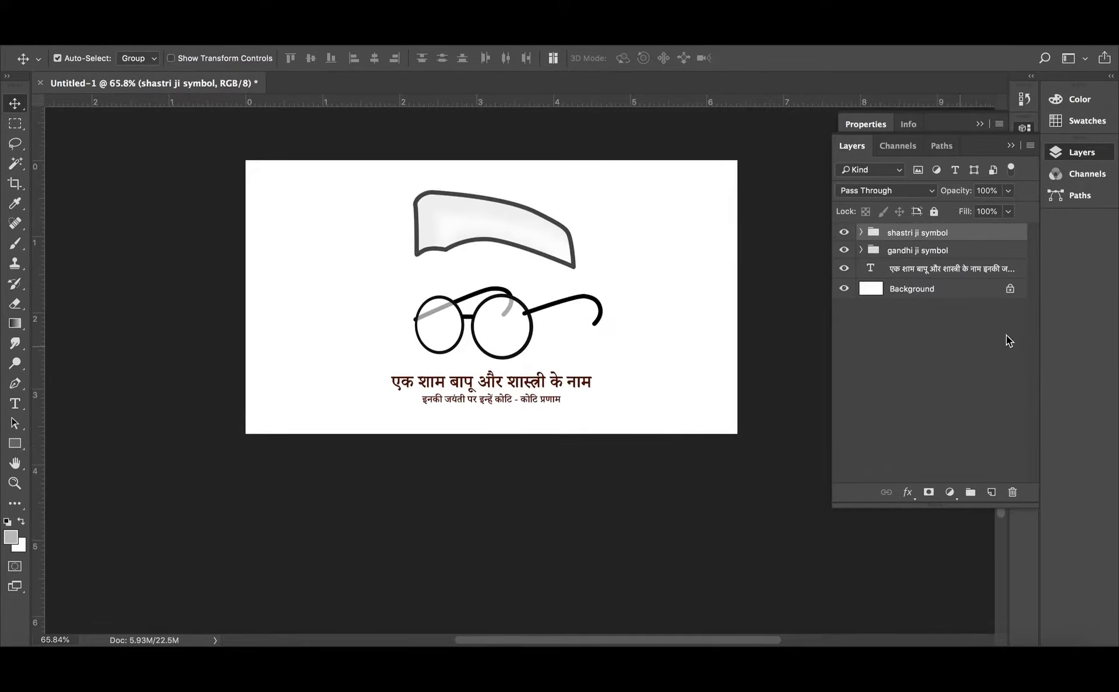
left_click(941, 289)
key("shift+ctrl+n")
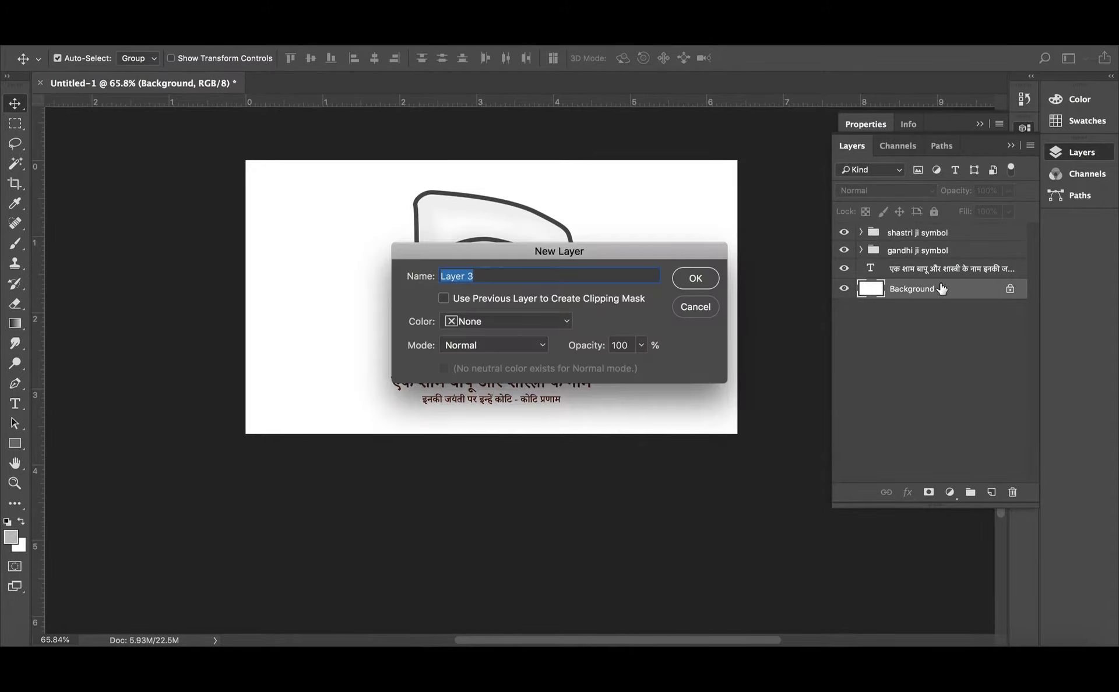
key("Return")
scroll(525, 344, "up", 1, "alt")
scroll(525, 344, "up", 1, "alt")
key("b")
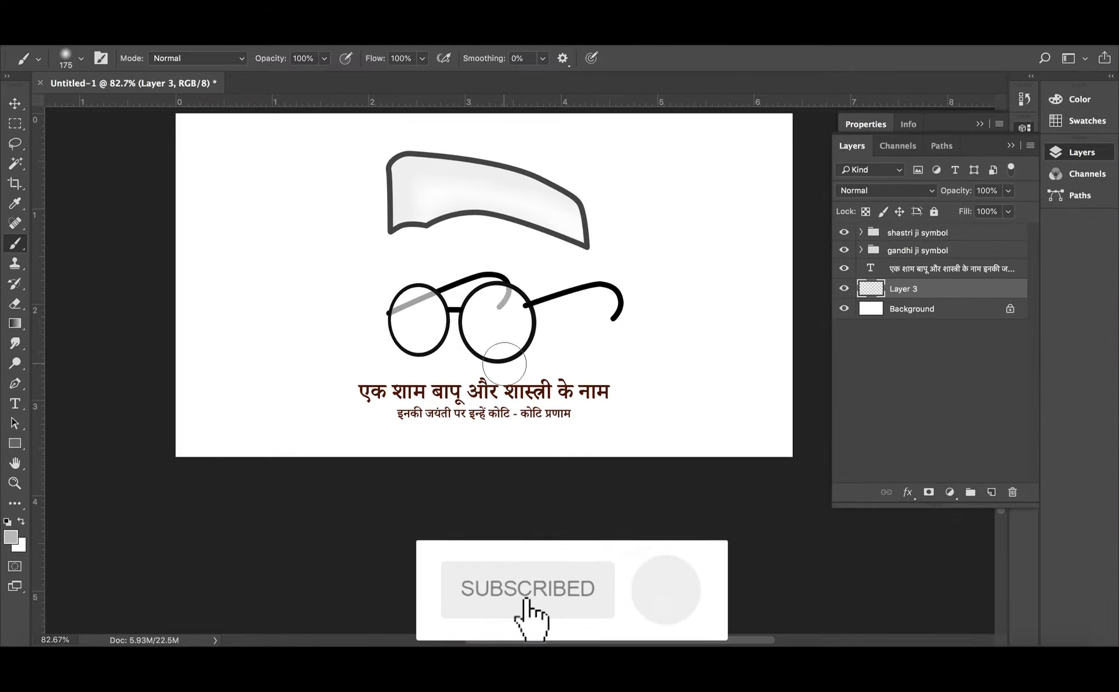
key("bracketright")
key("bracketright")
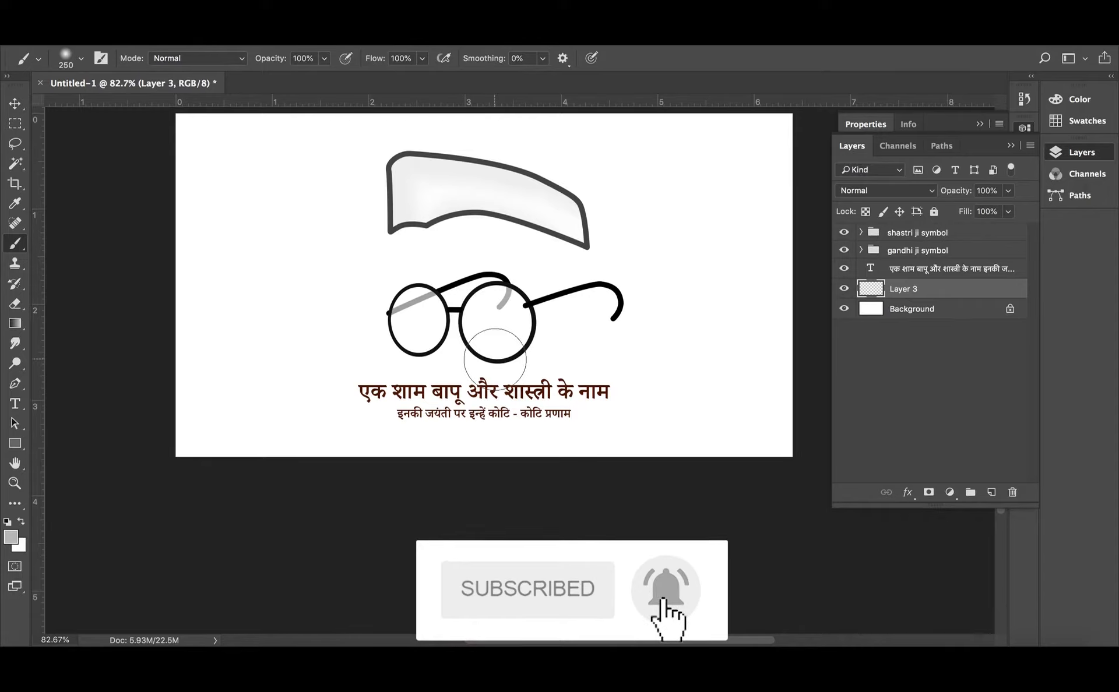
key("d")
left_click(495, 356)
key("v")
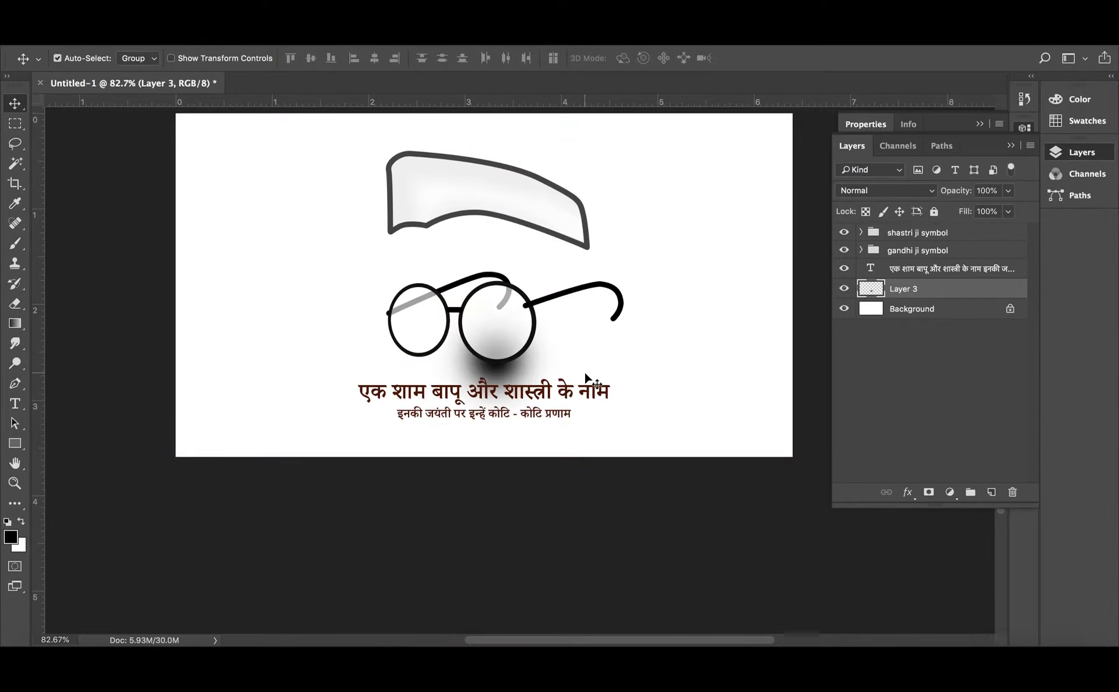
- Squash the lens shadow into a thin ellipse and set its opacity to 30%
key("ctrl+t")
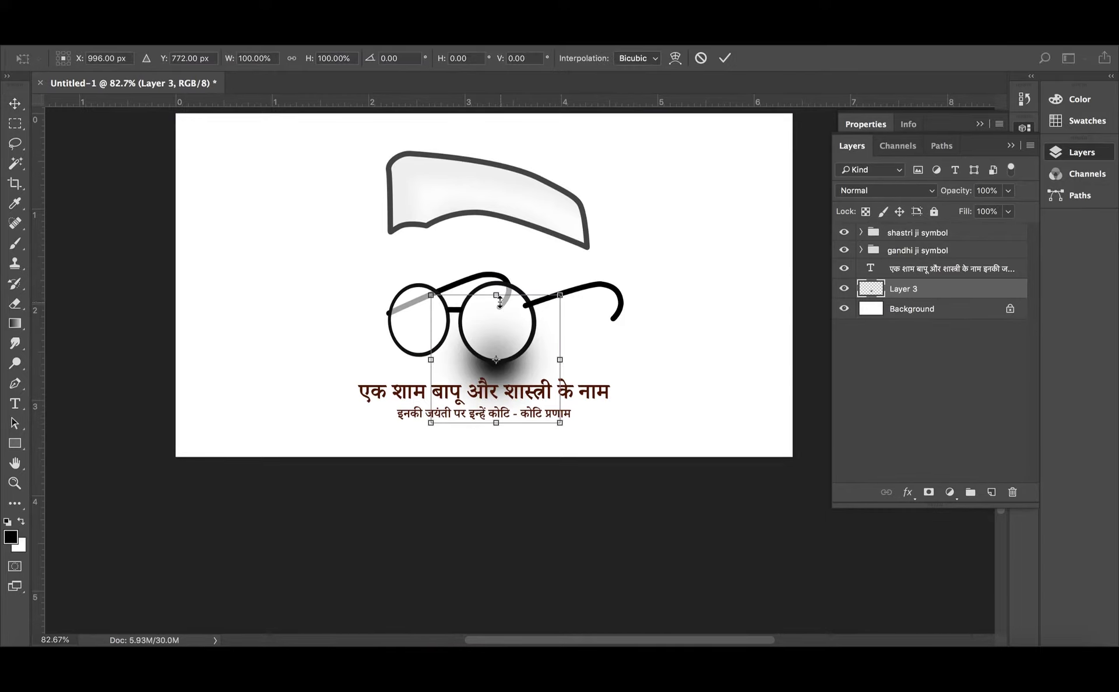
mouse_move(497, 296)
left_mouse_down()
mouse_move(496, 421)
mouse_move(519, 368)
left_mouse_up()
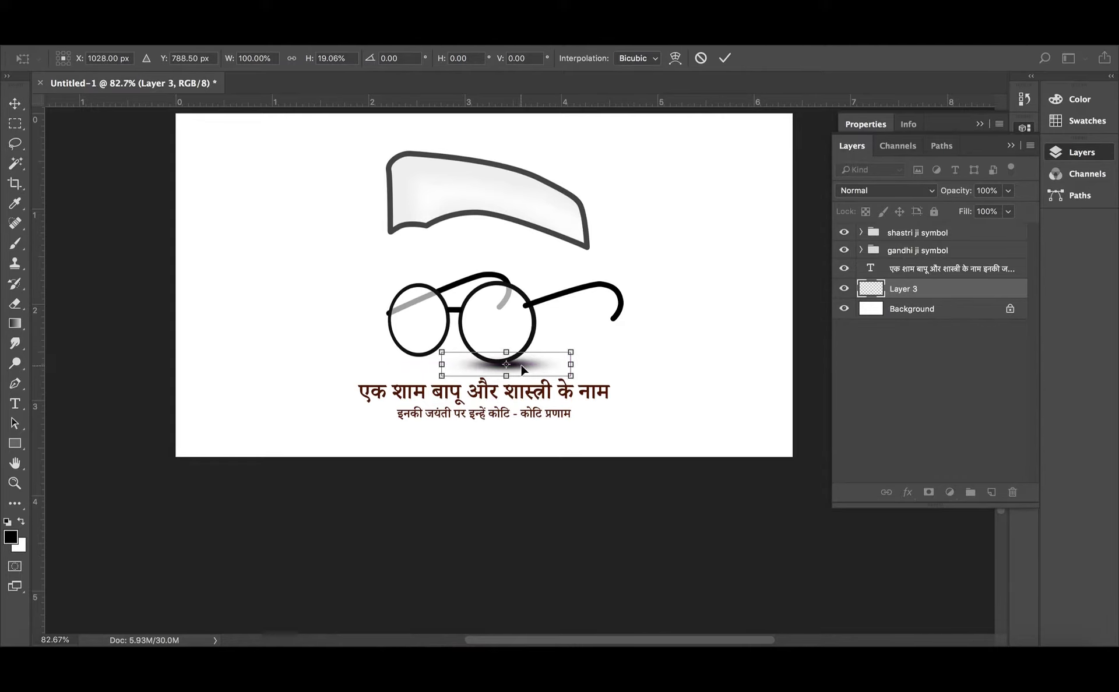
key("Return")
scroll(527, 375, "up", 5)
key("ctrl+t")
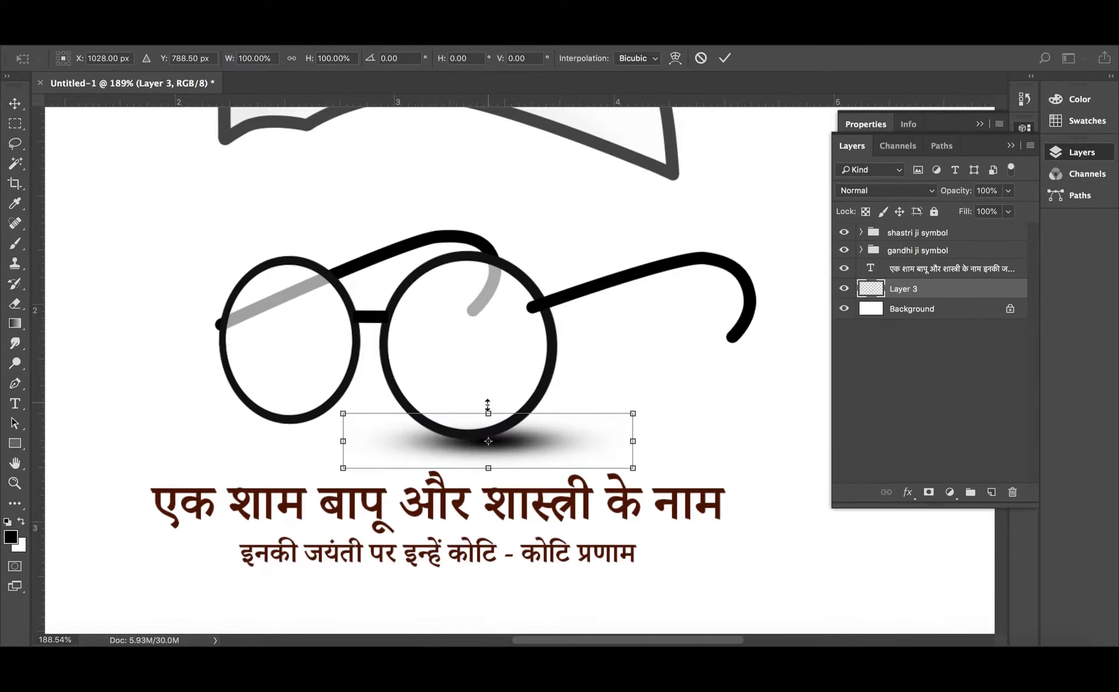
mouse_move(488, 412)
left_mouse_down()
mouse_move(489, 431)
mouse_move(517, 452)
left_mouse_up()
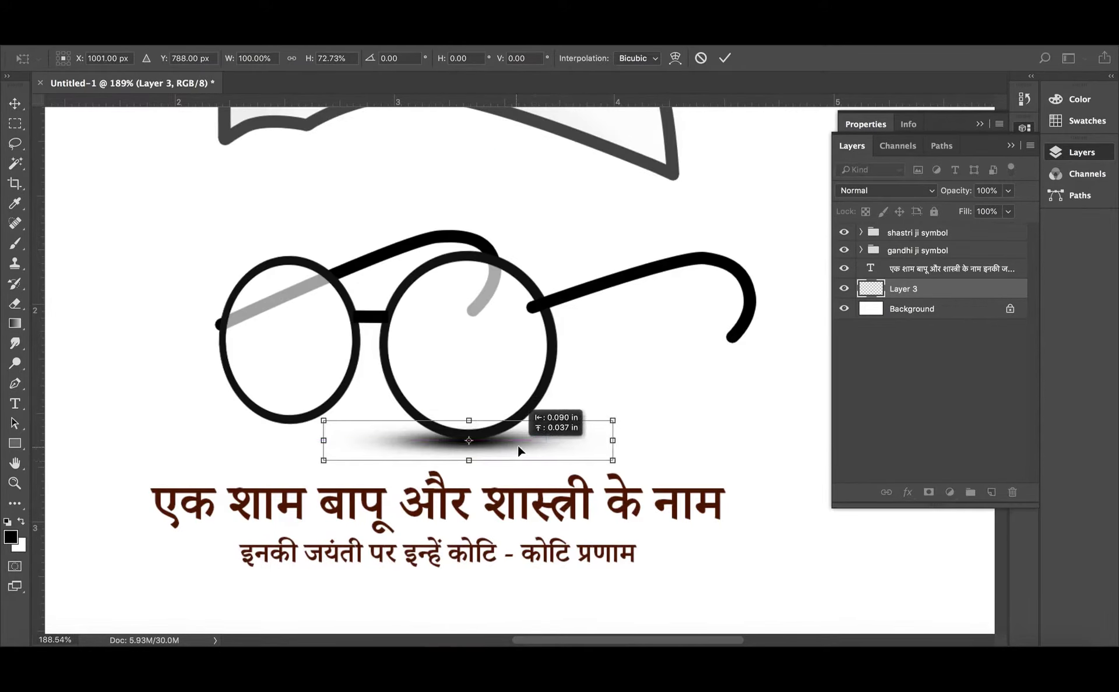
key("Return")
key("3")
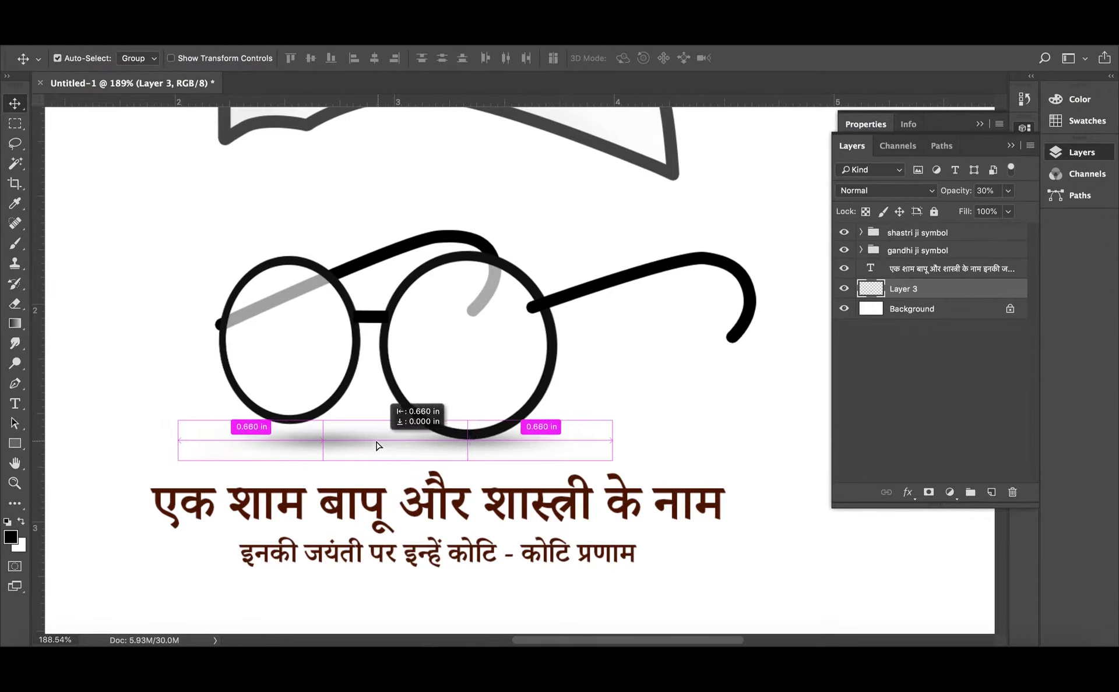
- Duplicate the shadow beneath the left lens and tilt it slightly to fit
left_click_drag(531, 445, 367, 442)
key("ctrl+t")
left_click_drag(419, 393, 425, 380)
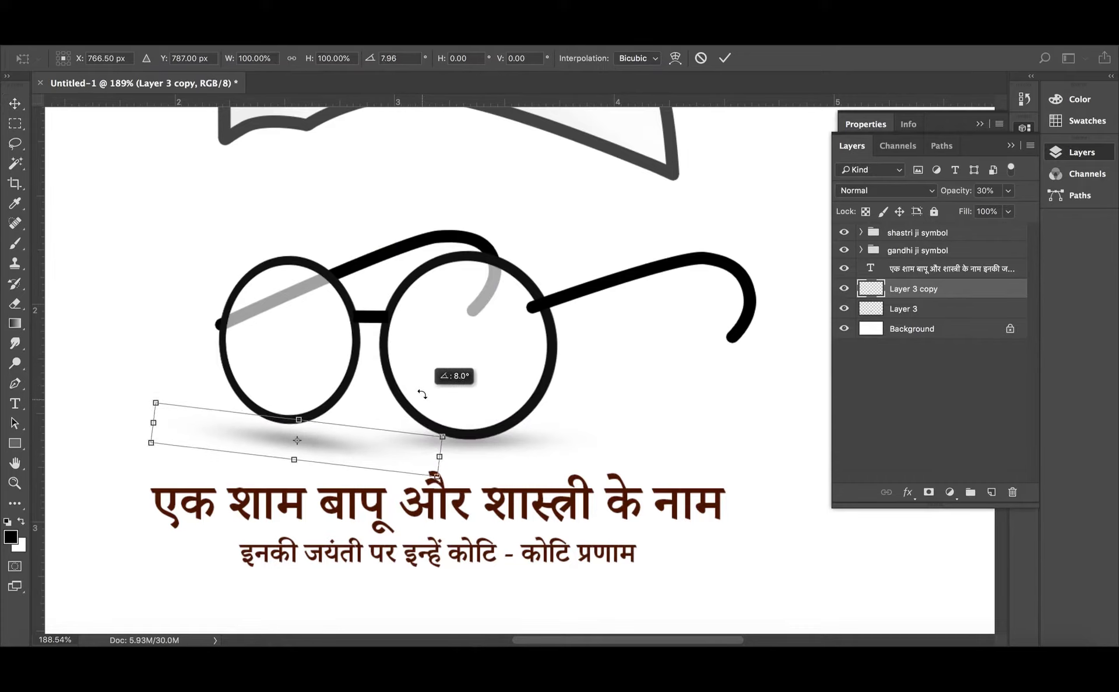
left_click_drag(348, 456, 340, 443)
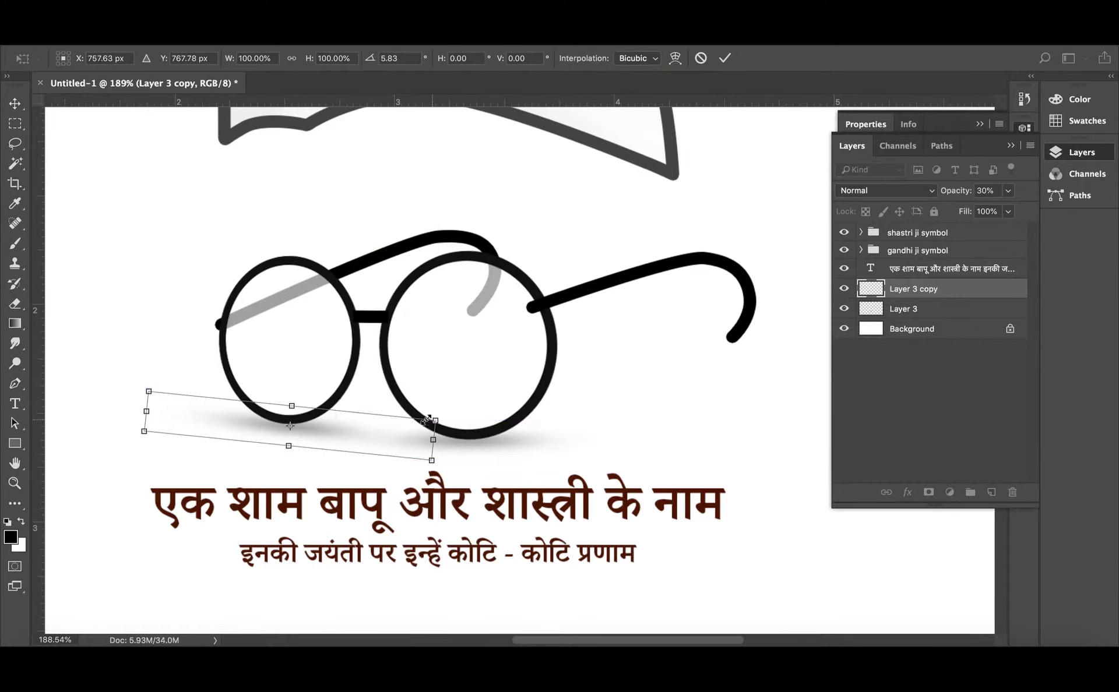
left_click_drag(427, 418, 431, 411)
key("Return")
- Copy the shadow under the right temple arm and rotate it to about -9°
scroll(323, 435, "down", 2, "alt")
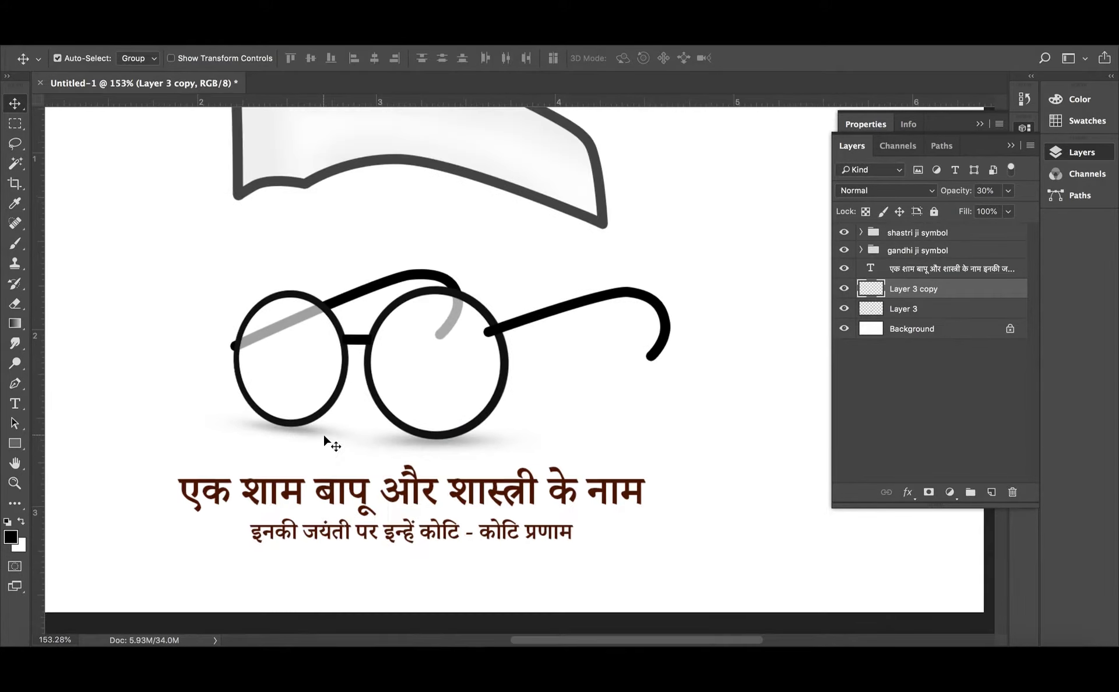
left_click_drag(323, 434, 680, 395, "alt")
key("ctrl+t")
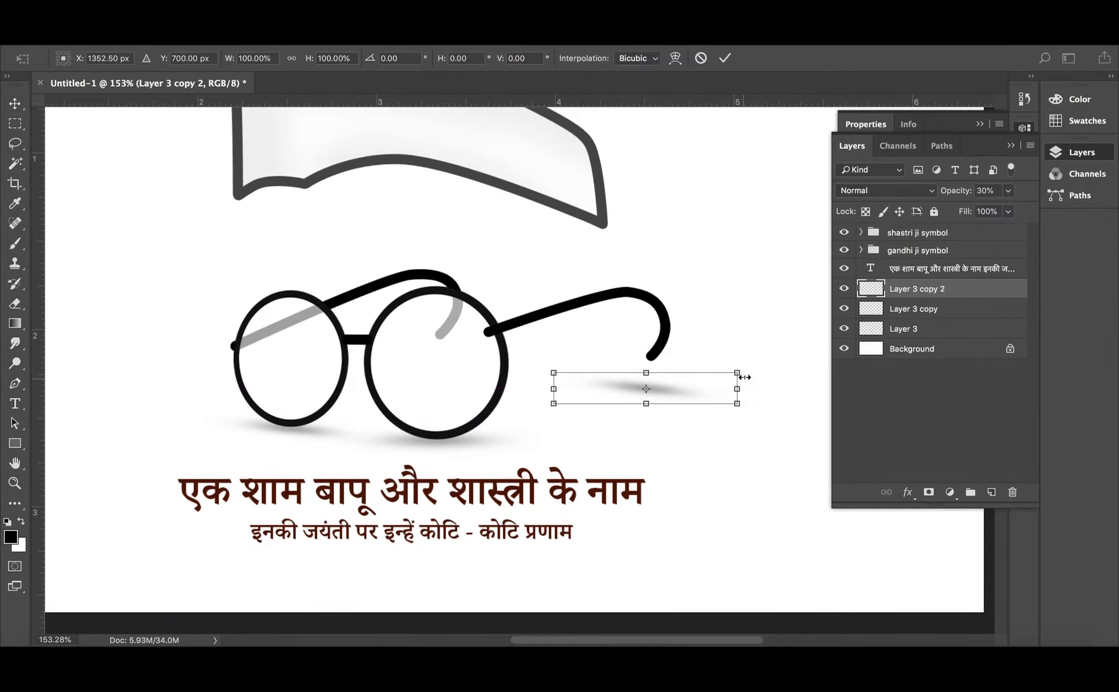
mouse_move(745, 377)
left_mouse_down()
mouse_move(736, 322)
mouse_move(735, 332)
left_mouse_up()
mouse_move(682, 378)
left_mouse_down()
mouse_move(669, 368)
mouse_move(680, 358)
left_mouse_up()
left_click_drag(728, 304, 736, 321)
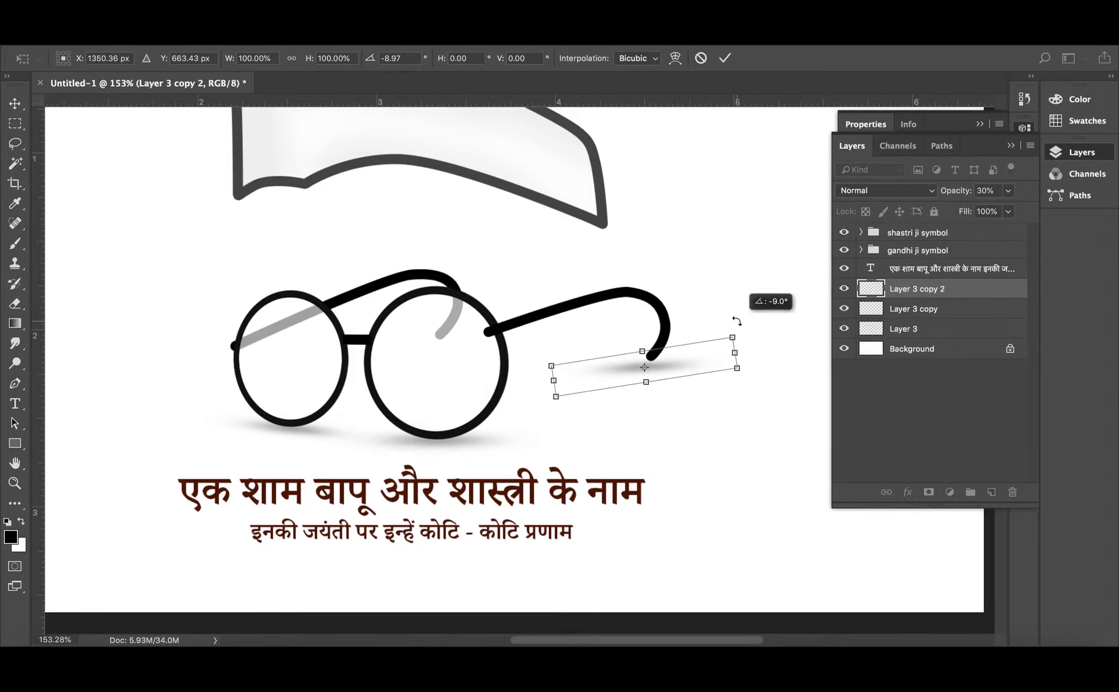
key("Return")
- Move the temple shadow under the arm tip, set it to 20% opacity, and skew it along the arm
left_click_drag(670, 367, 670, 391)
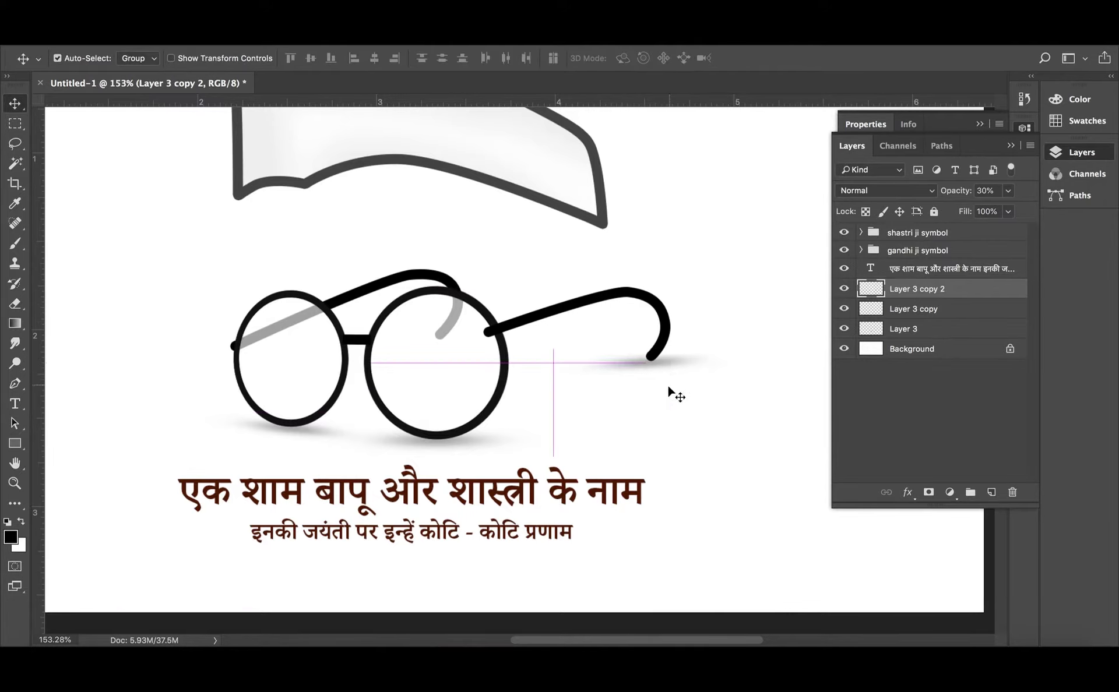
key("ctrl+t")
mouse_move(749, 312)
left_mouse_down()
mouse_move(740, 278)
mouse_move(680, 349)
left_mouse_up()
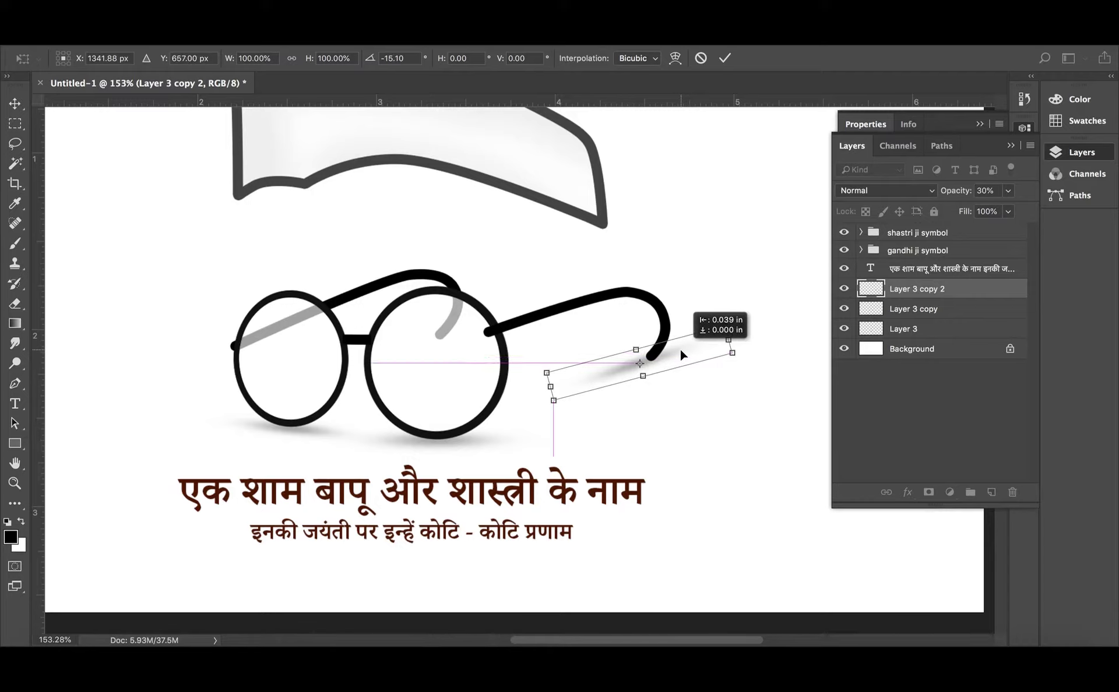
key("Return")
key("2")
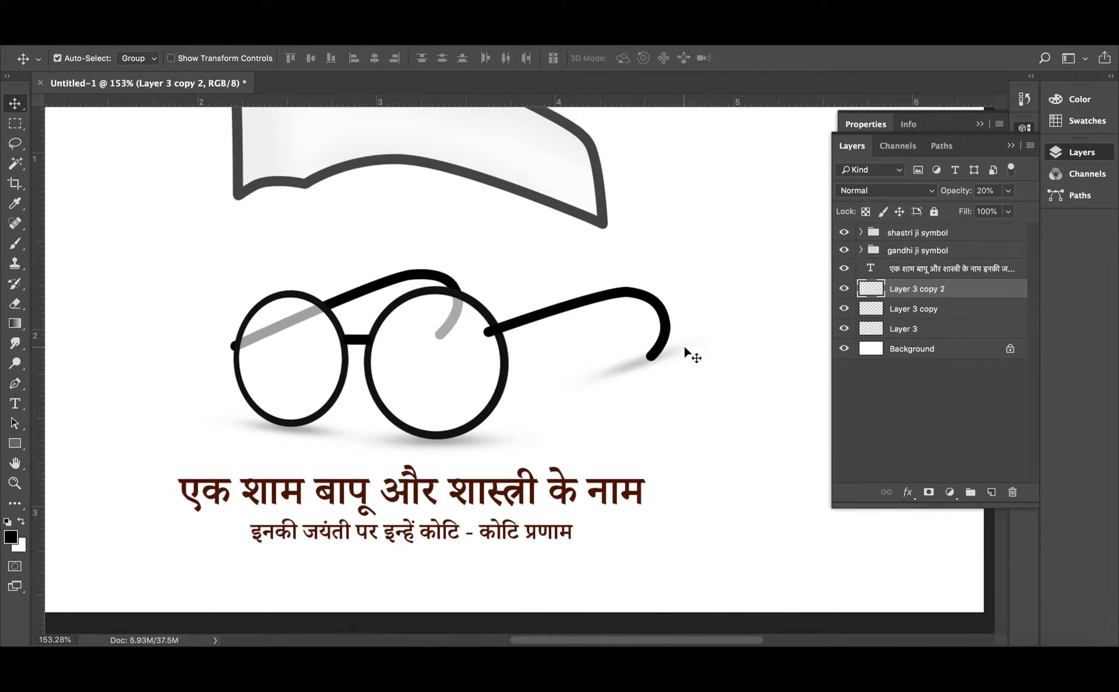
key("ctrl+t")
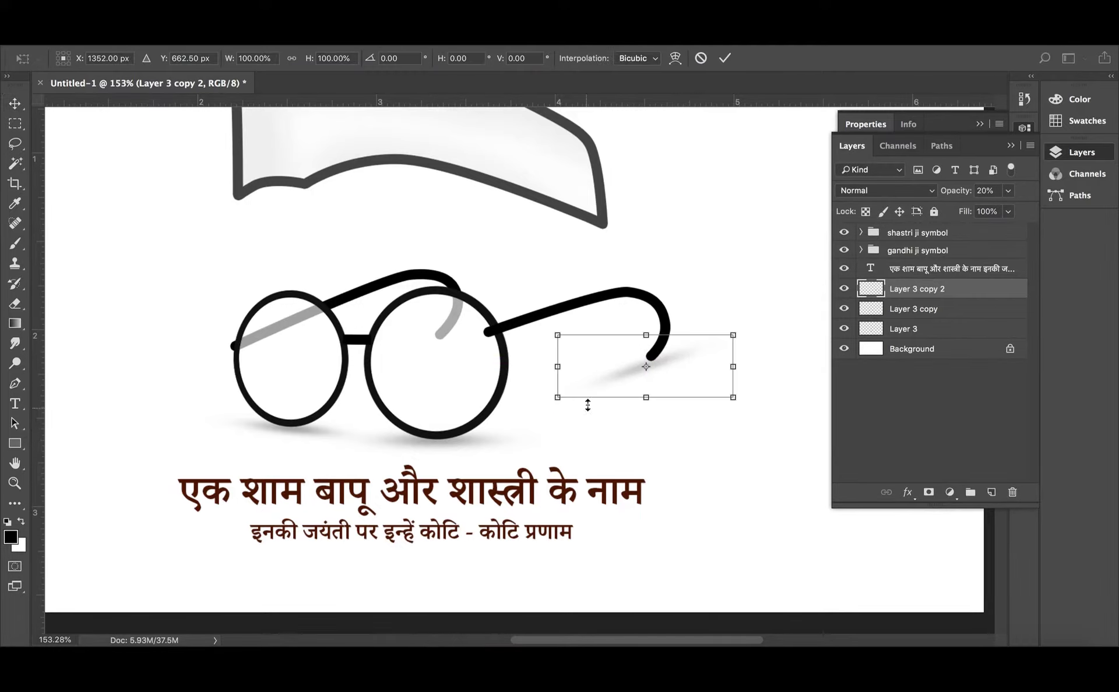
left_click_drag(557, 401, 277, 485)
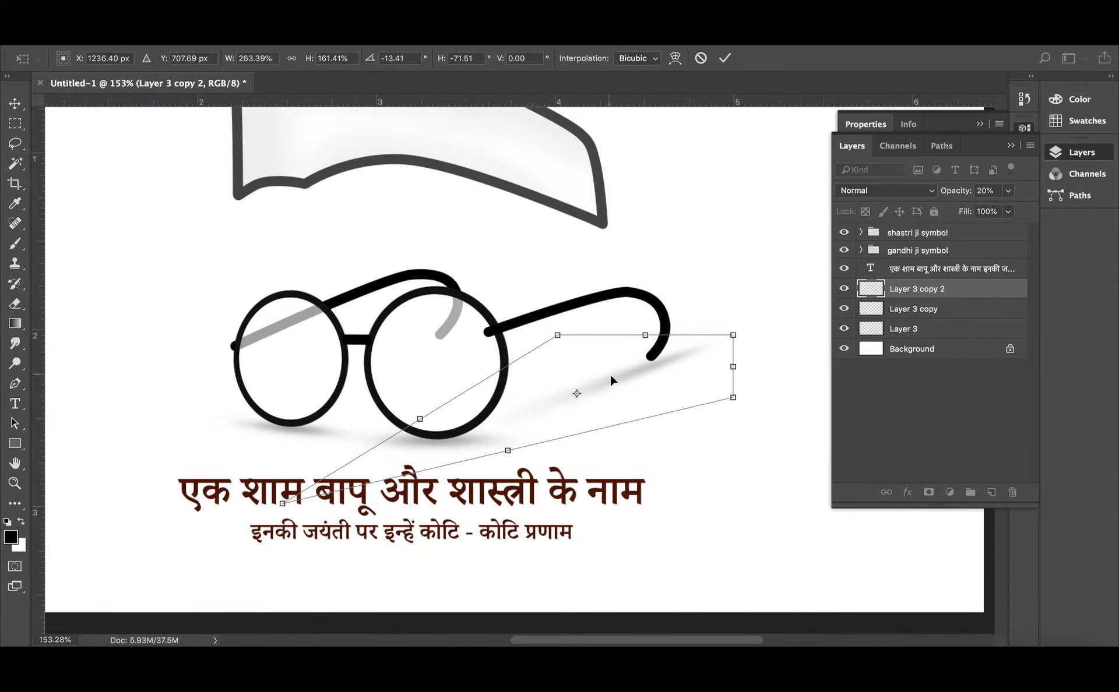
key("Return")
- Restore the temple shadow, set a Soft Round Pressure Opacity eraser to ~52%, and nudge the shadow down-right
key("e")
left_click(705, 355)
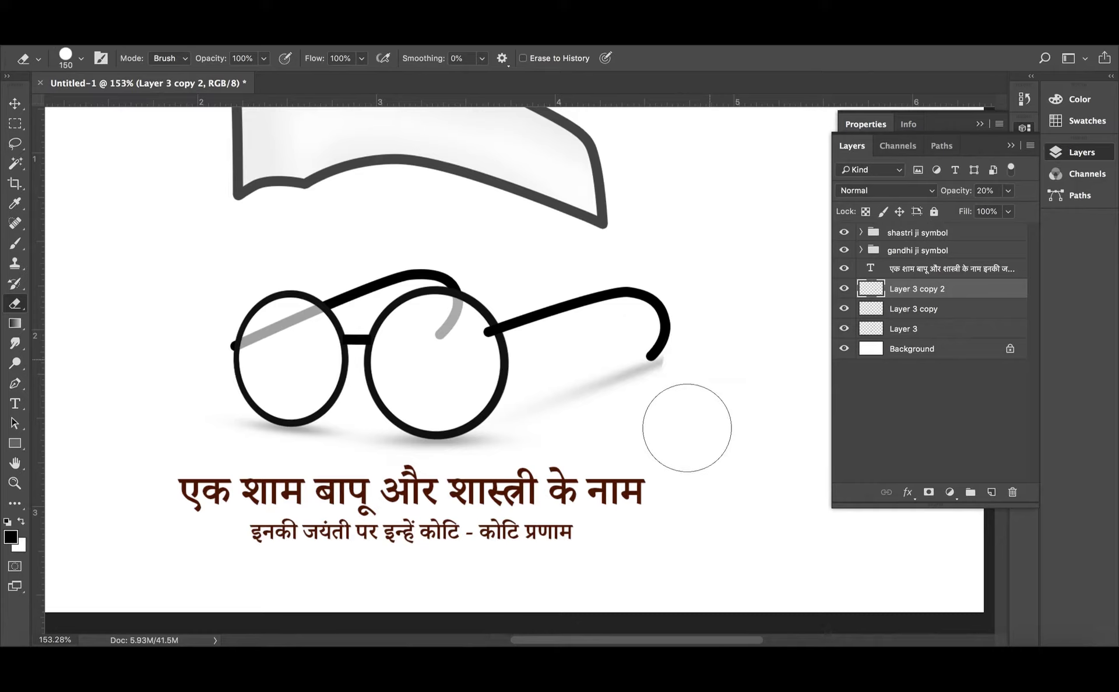
key("ctrl+z")
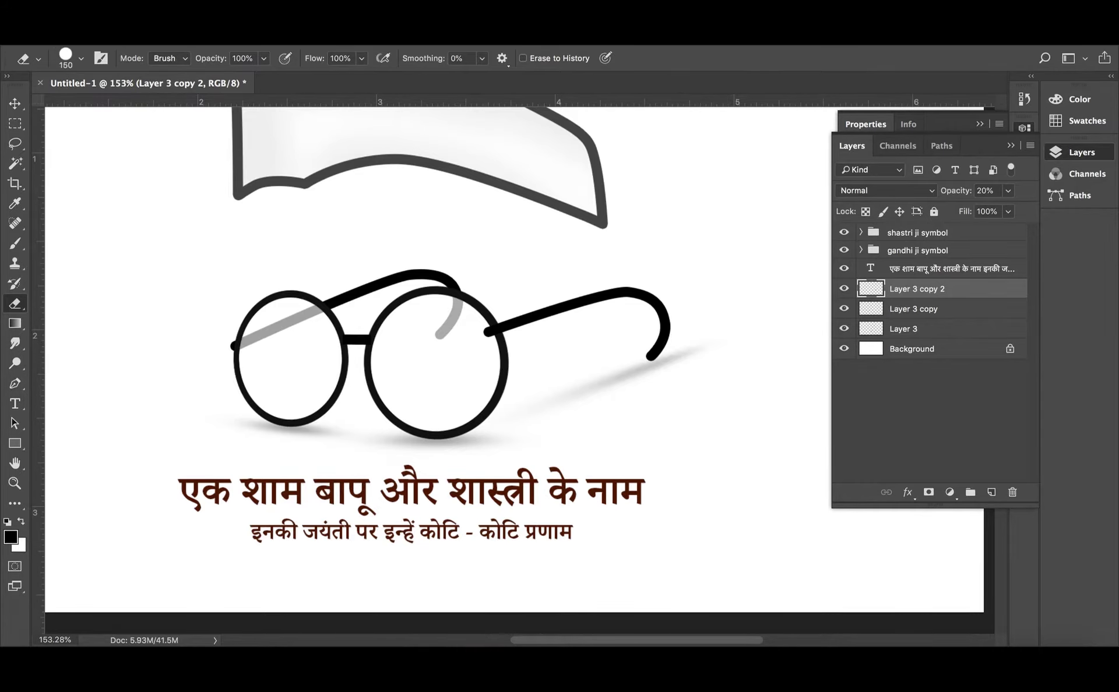
left_click(82, 59)
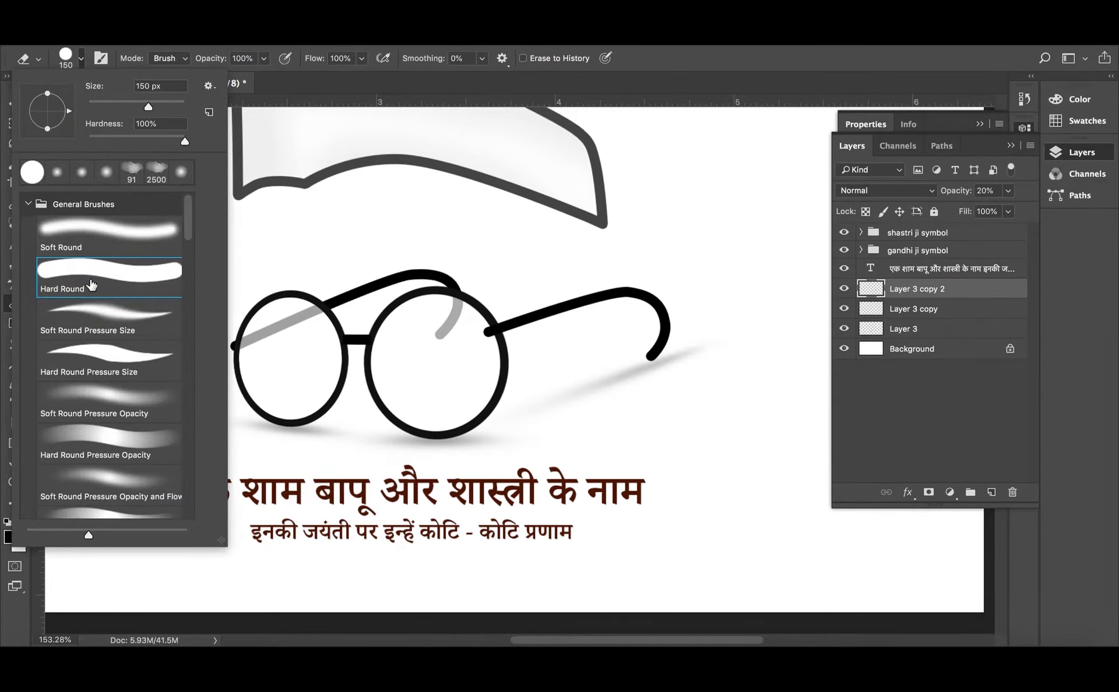
double_click(90, 399)
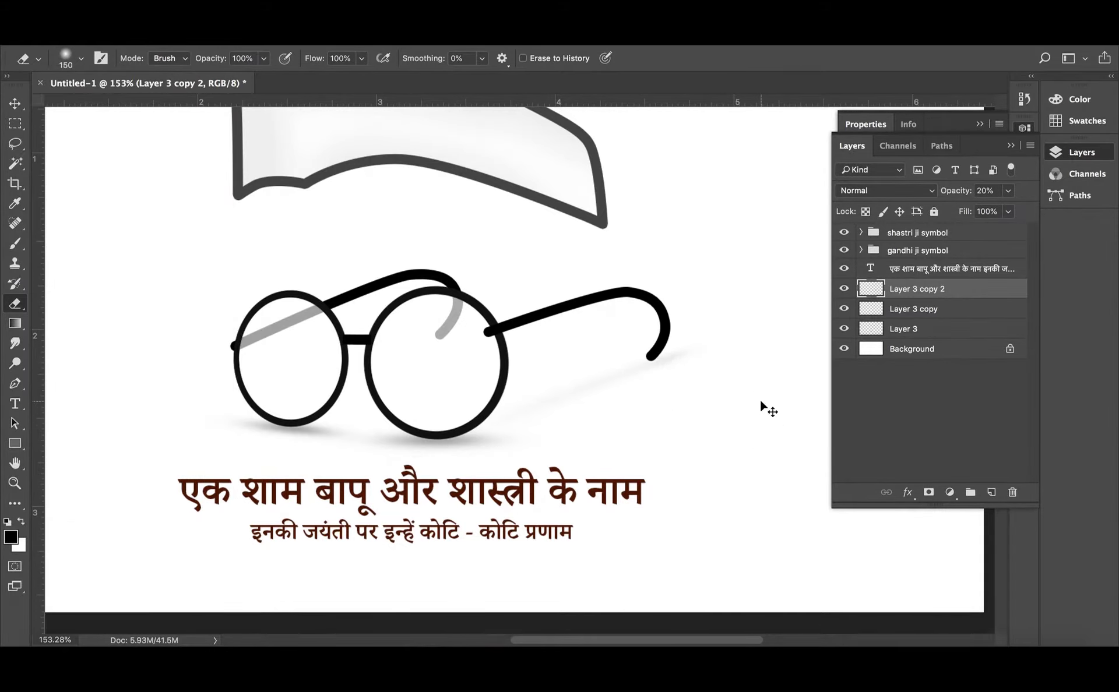
key("ctrl+z")
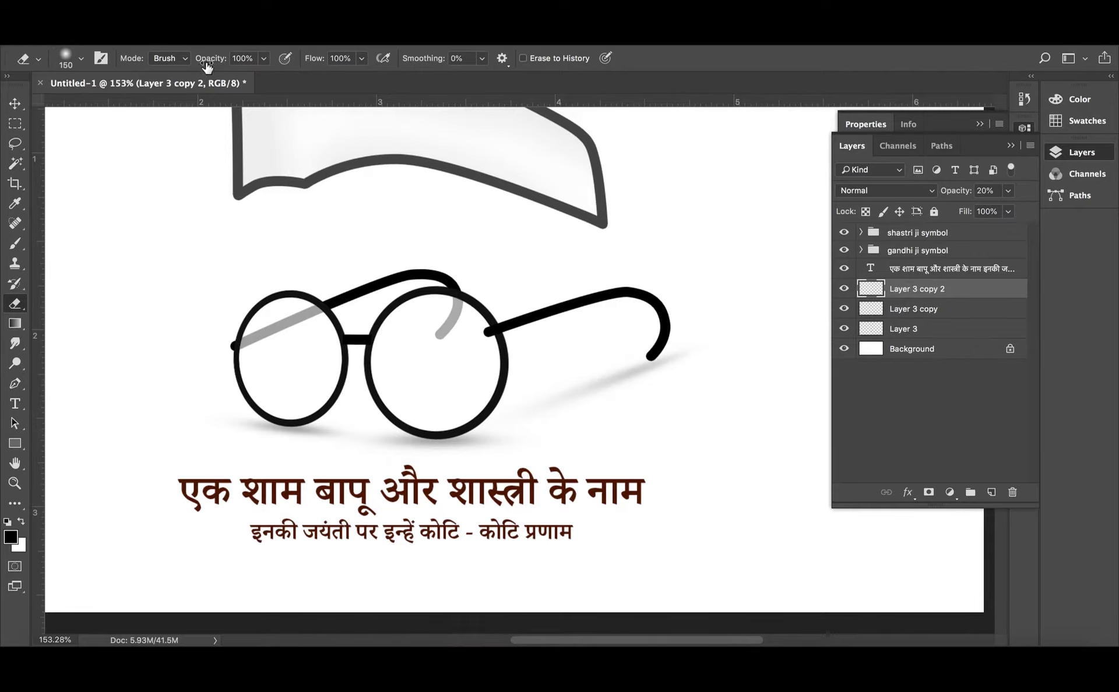
left_click_drag(207, 66, 170, 65)
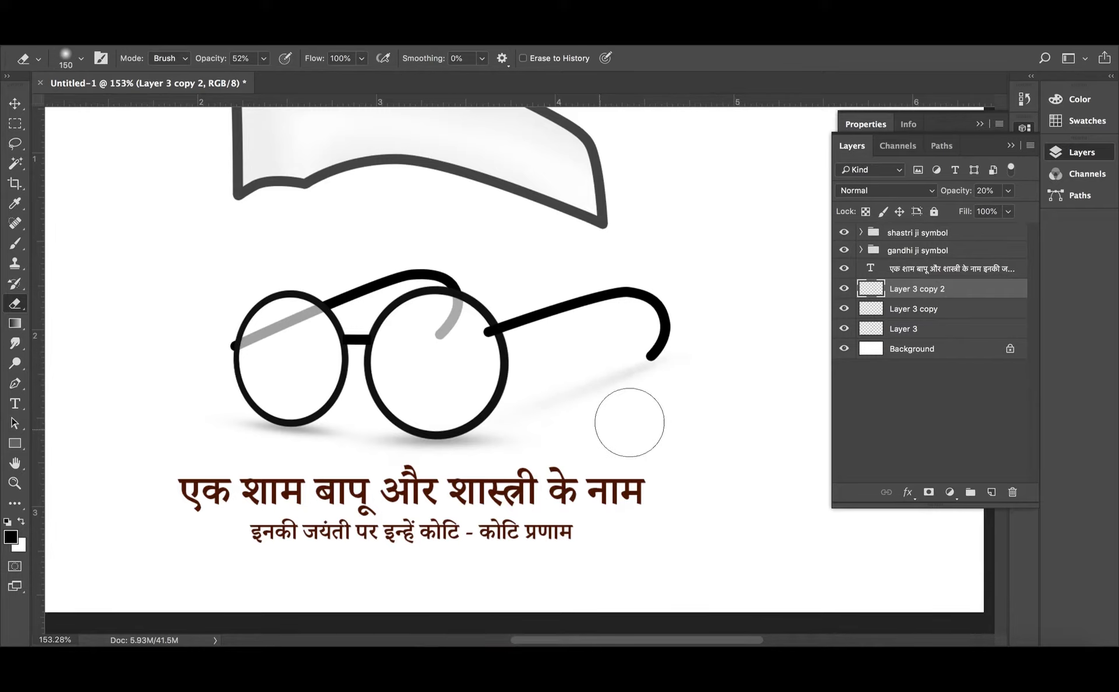
key("v")
left_click_drag(619, 378, 624, 385)
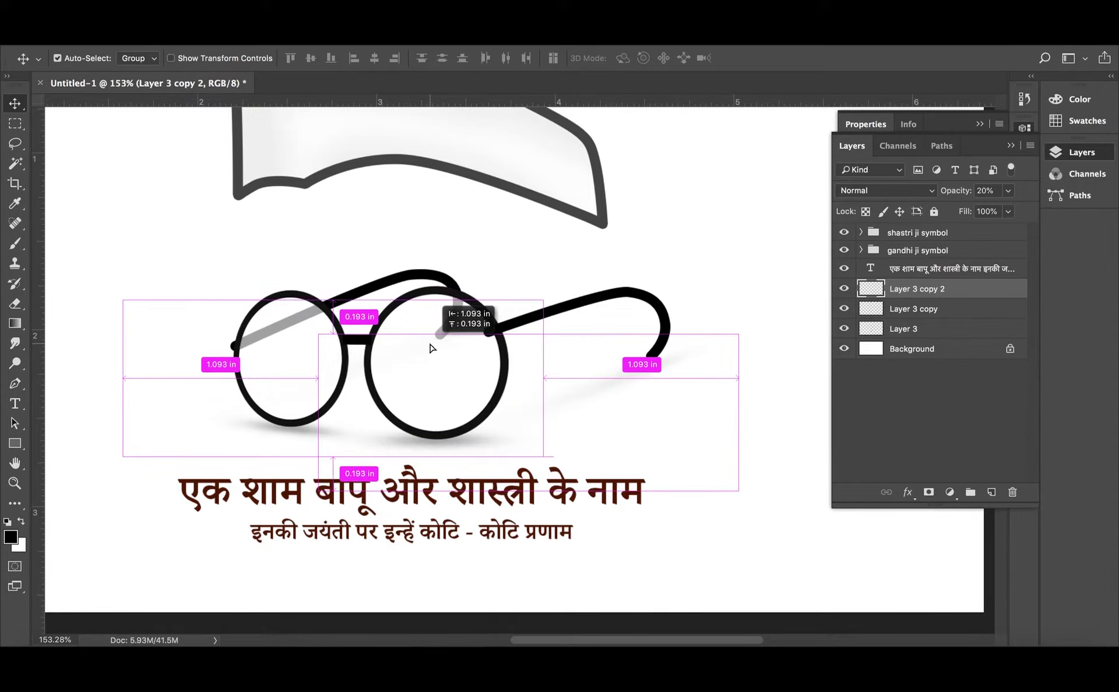
- Duplicate the glasses' shadow, place it beneath the cap, and scale it to about 193%
key("ctrl+j")
scroll(466, 484, "down", 1)
scroll(467, 484, "down", 2)
scroll(533, 460, "down", 1)
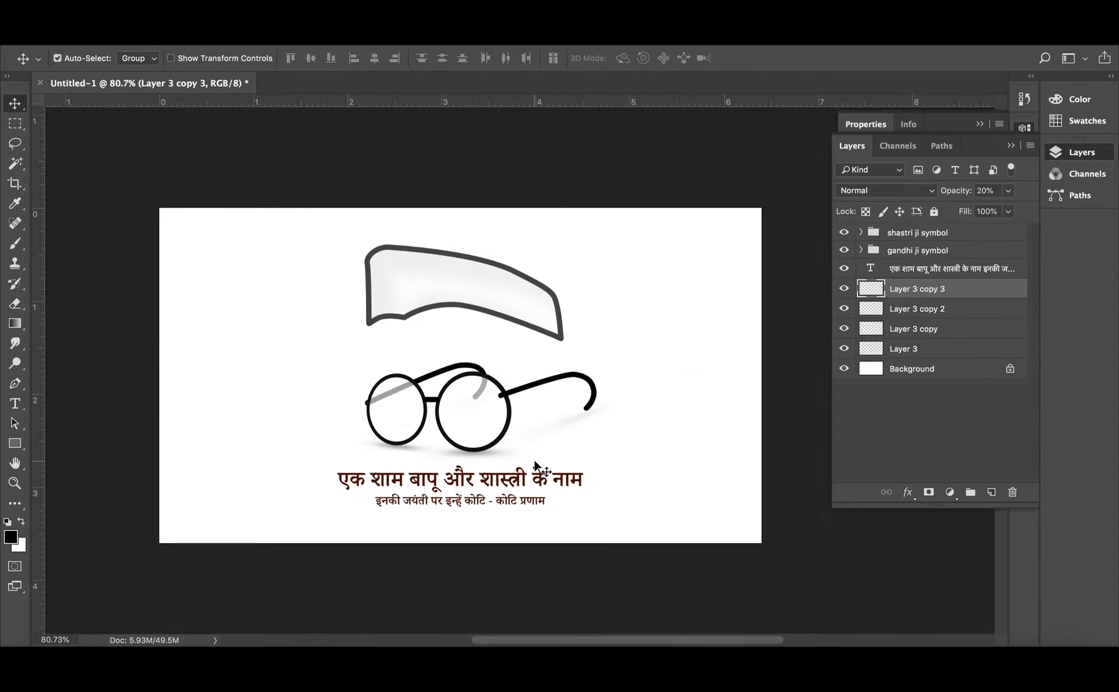
scroll(509, 443, "up", 1)
left_click_drag(481, 472, 454, 321)
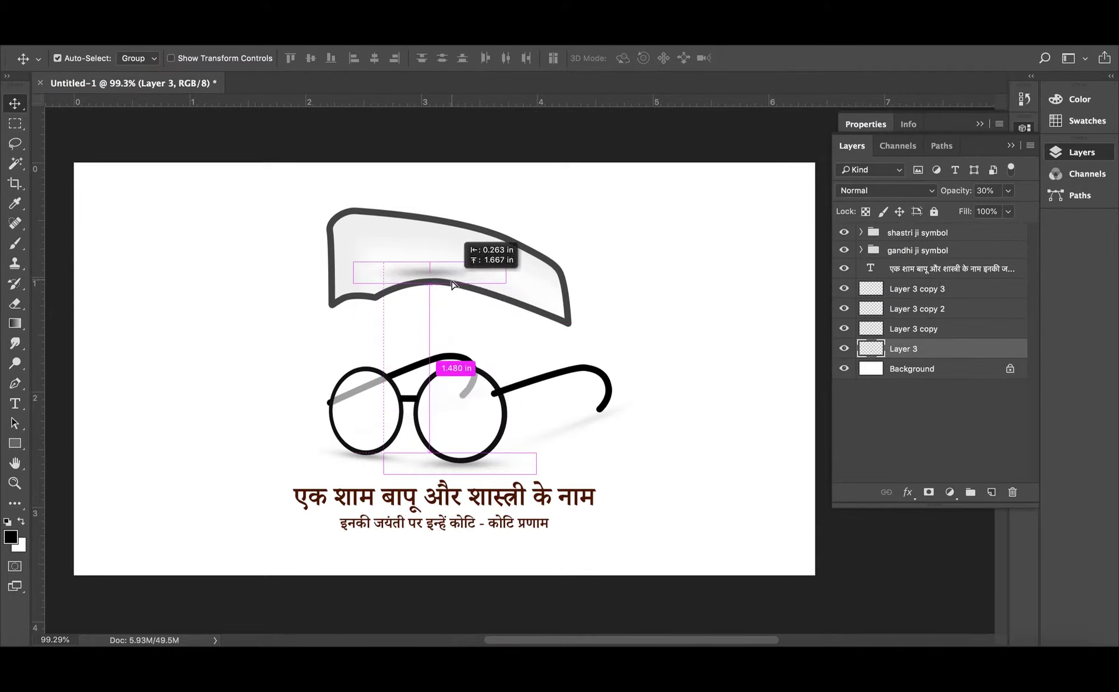
mouse_move(456, 325)
left_mouse_down()
mouse_move(596, 285)
mouse_move(587, 294)
left_mouse_up()
key("ctrl+t")
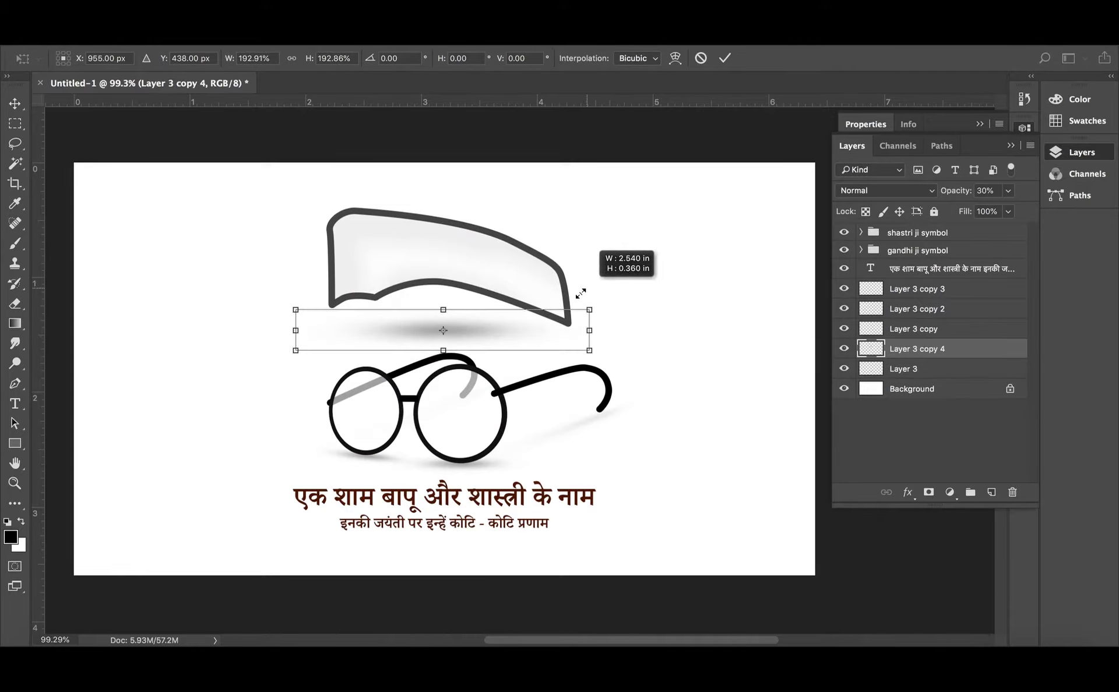
mouse_move(496, 340)
left_mouse_down()
mouse_move(502, 381)
mouse_move(481, 337)
left_mouse_up()
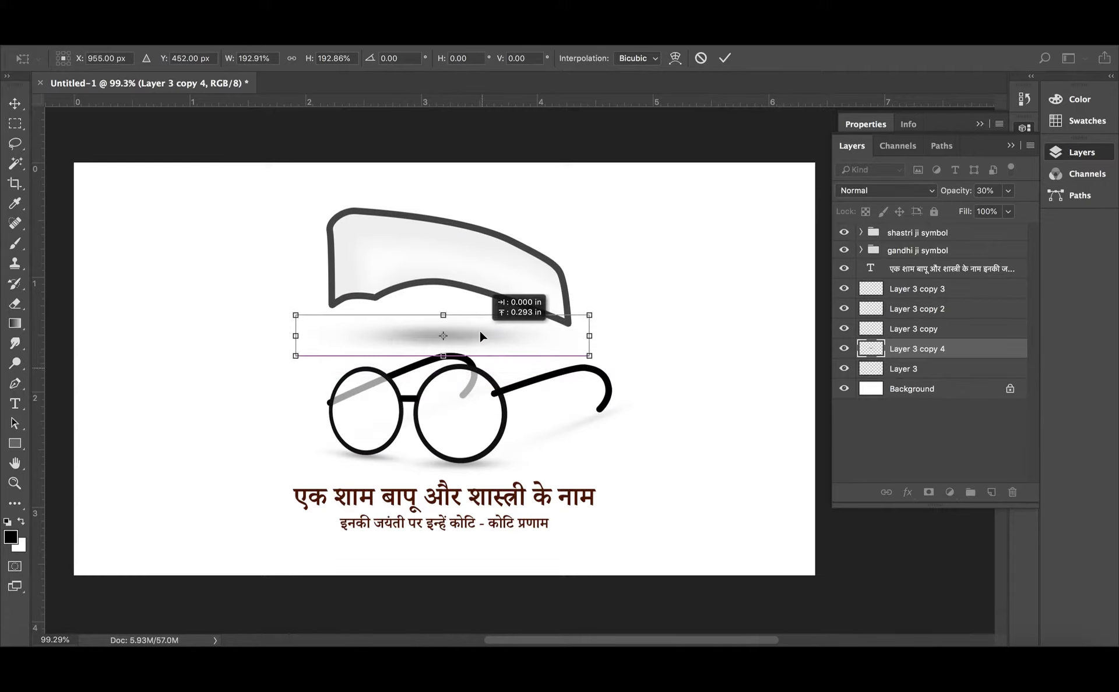
key("Return")
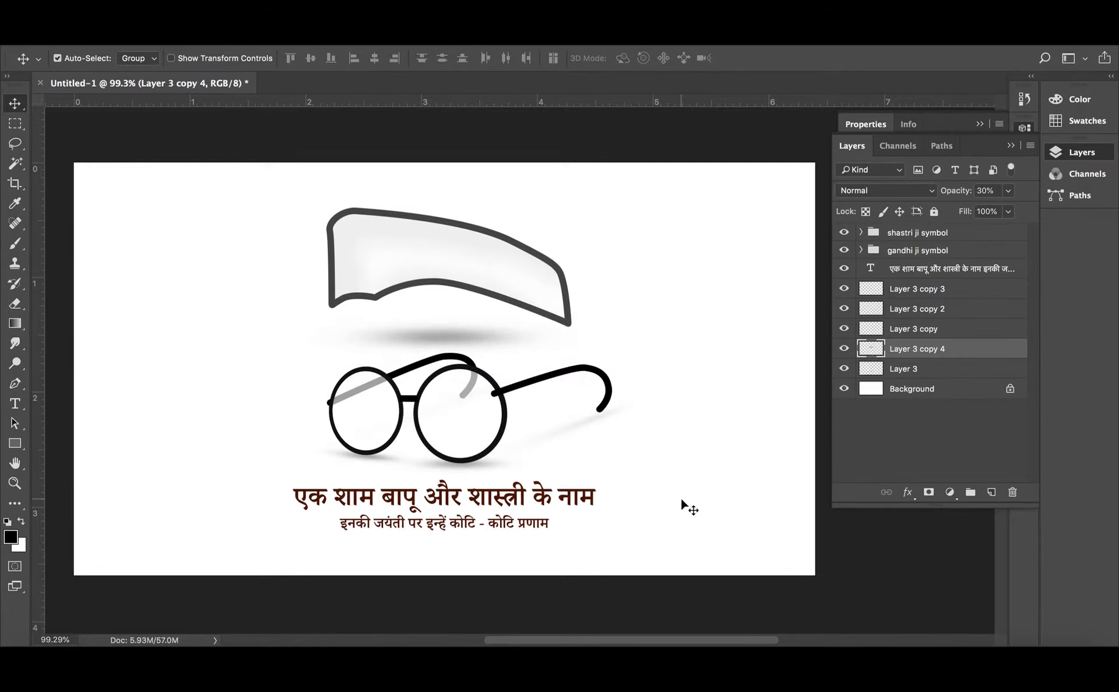
- Send the cap shadow one layer back and fine-tune its height just above the glasses
key("ctrl+bracketleft")
key("shift+Down")
key("shift+Down")
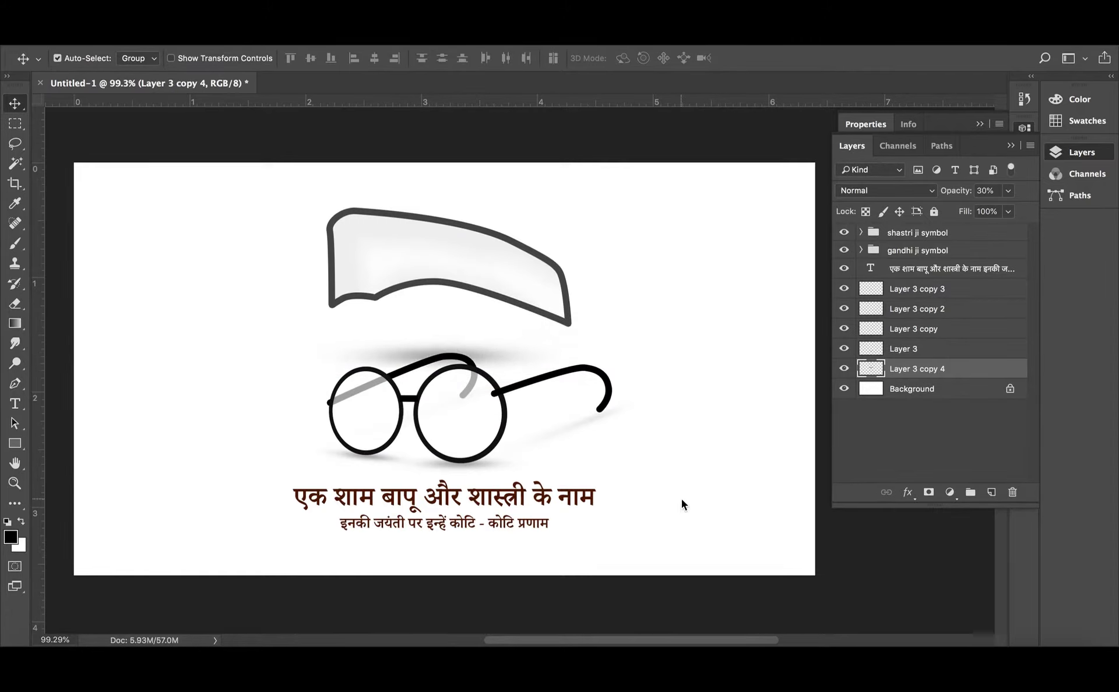
key("shift+Down")
key("shift+Down")
key("shift+Down")
key("shift+Down")
key("shift+Down")
key("shift+Down")
key("shift+Down")
key("shift+Down")
key("shift+Down")
key("shift+Down")
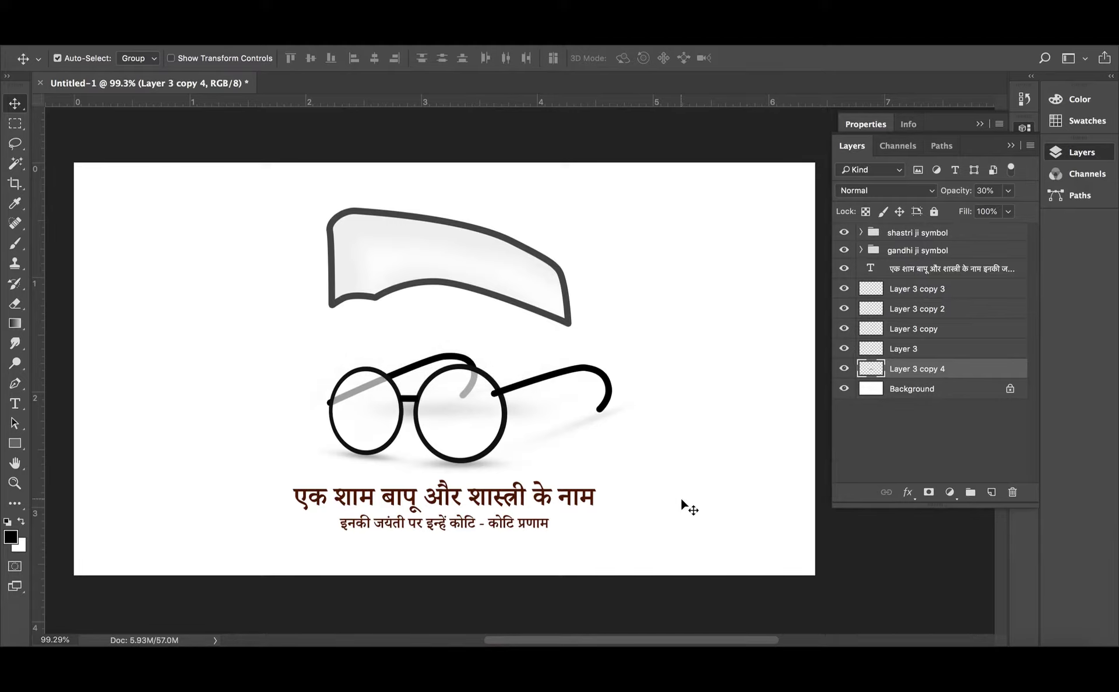
key("shift+Up")
key("shift+Up")
key("shift+Up")
key("shift+Up")
key("shift+Up")
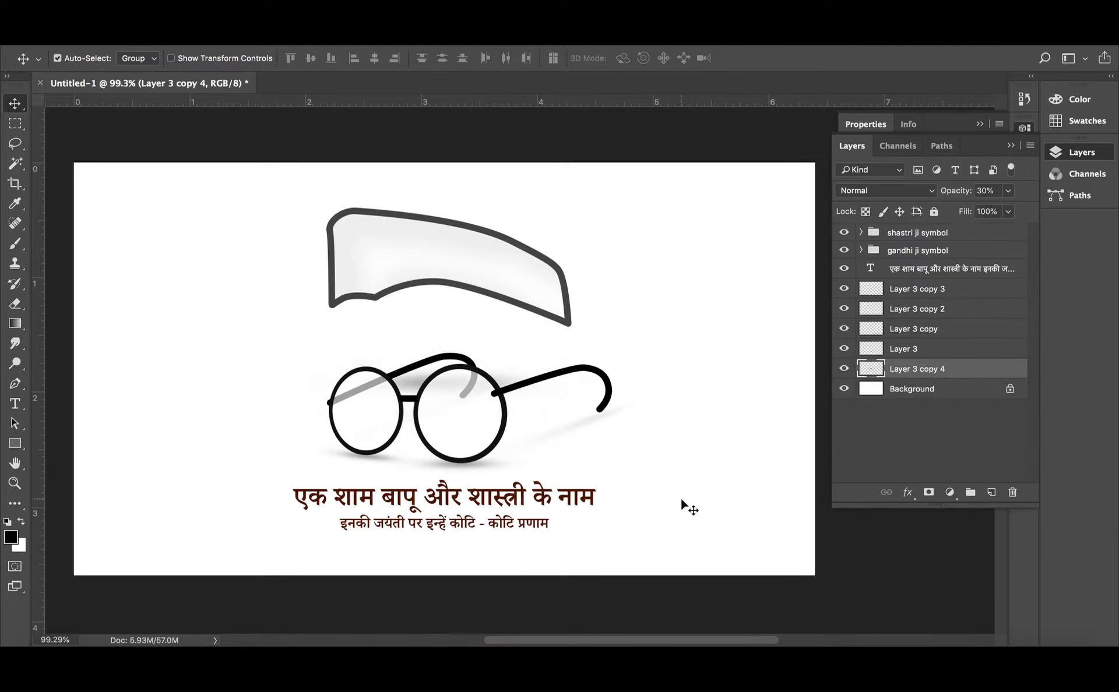
key("shift+Up")
key("shift+Up")
key("shift+Up")
key("shift+Up")
key("shift+Up")
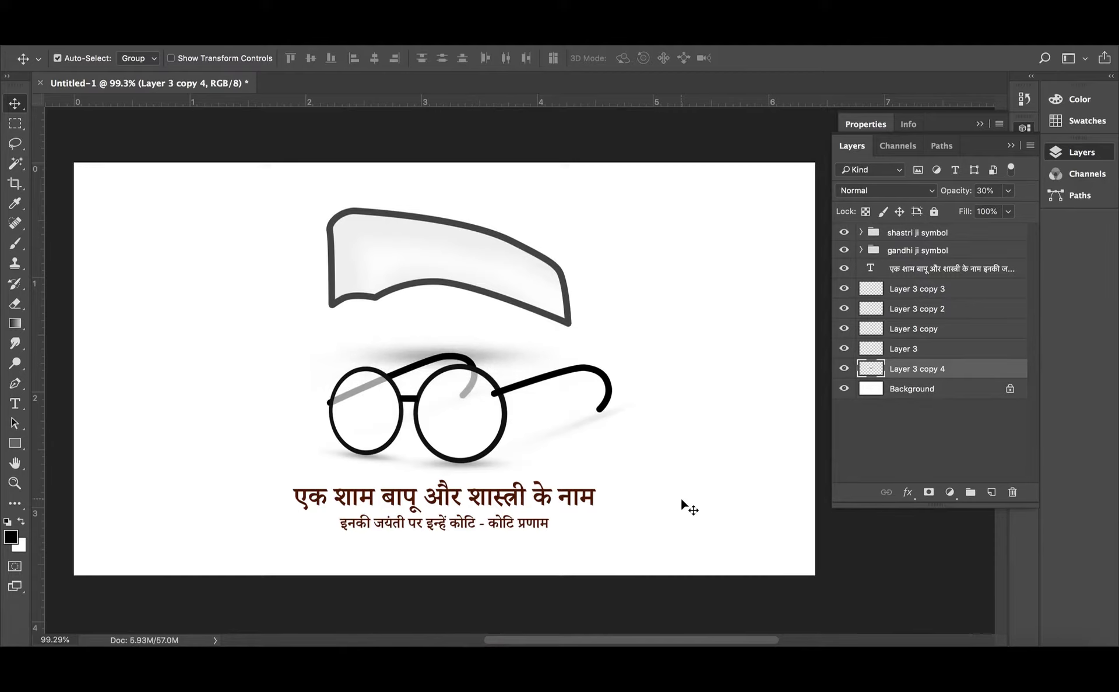
key("shift+Up")
key("shift+Up")
key("shift+Up")
key("shift+Up")
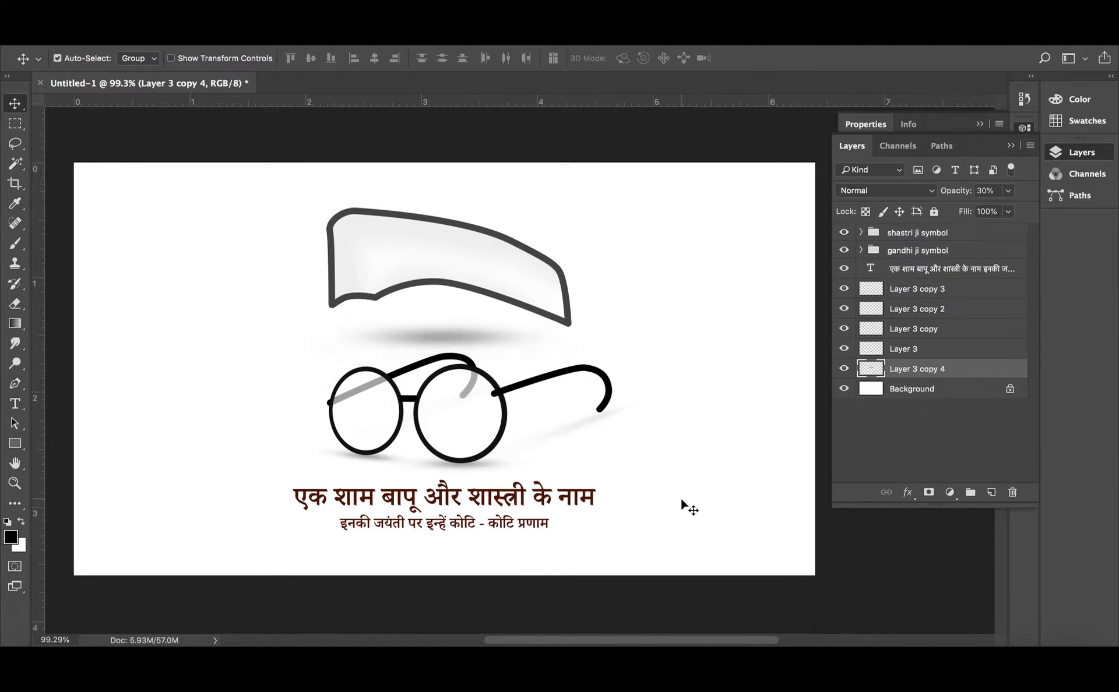
key("shift+Down")
key("shift+Down")
key("shift+Down")
key("shift+Up")
key("shift+Up")
key("shift+Up")
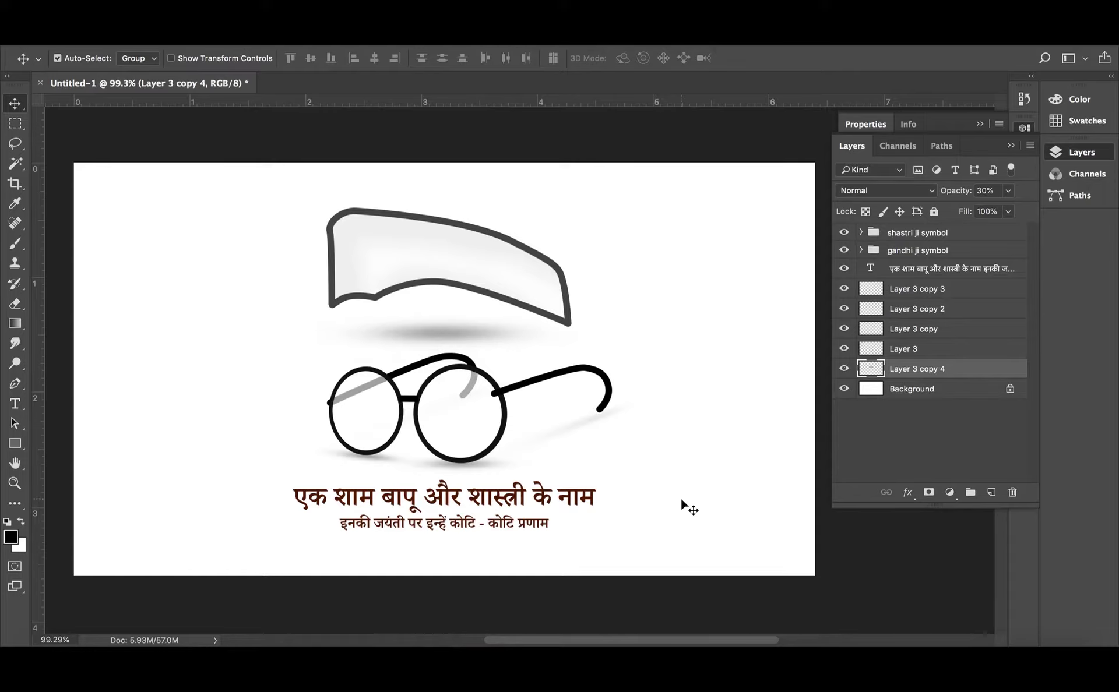
key("ctrl+1")
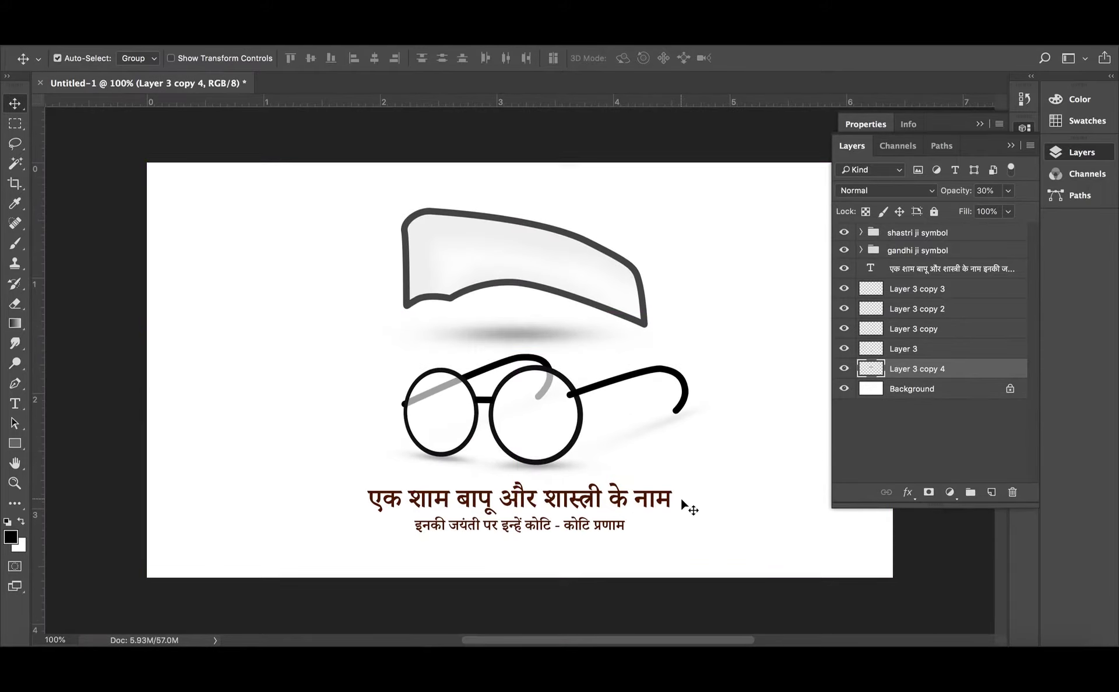
scroll(559, 503, "down", 2)
- Centre the Hindi heading below the glasses and place a duplicate at upper left
left_click(555, 525)
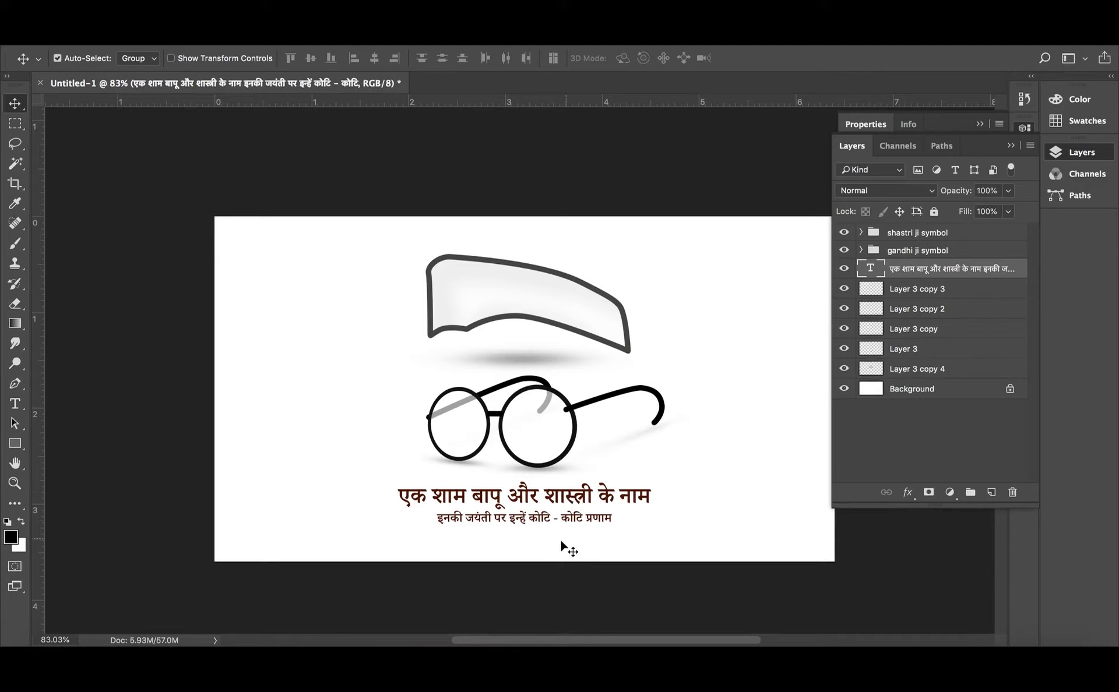
left_click(526, 545)
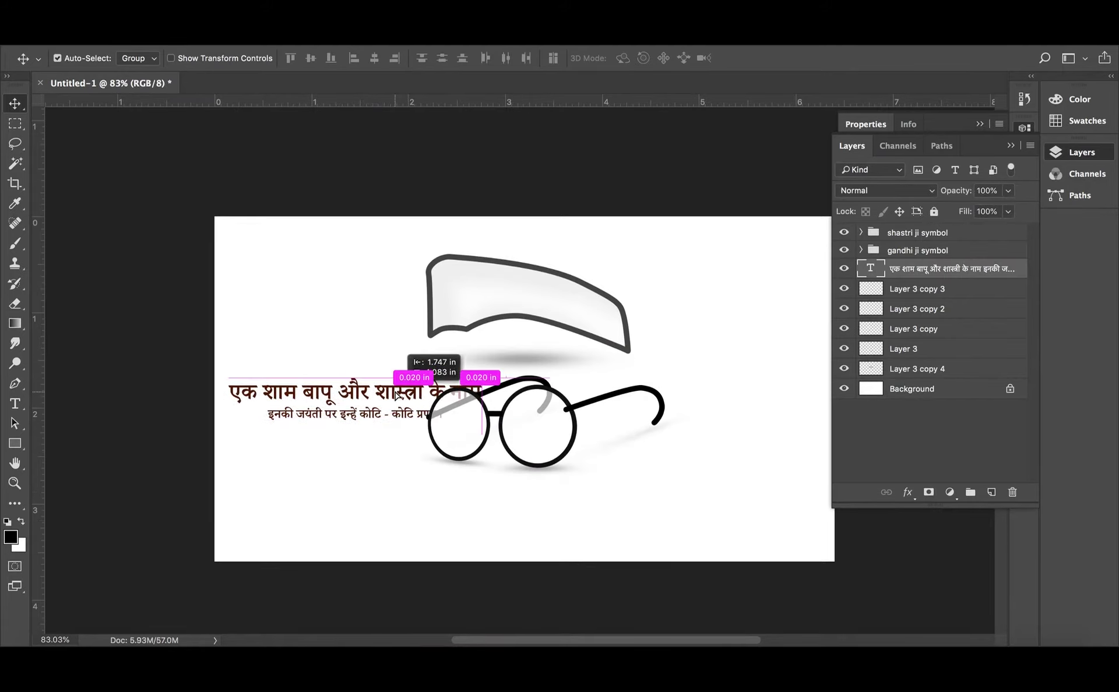
left_click_drag(397, 407, 517, 520)
left_click(517, 544)
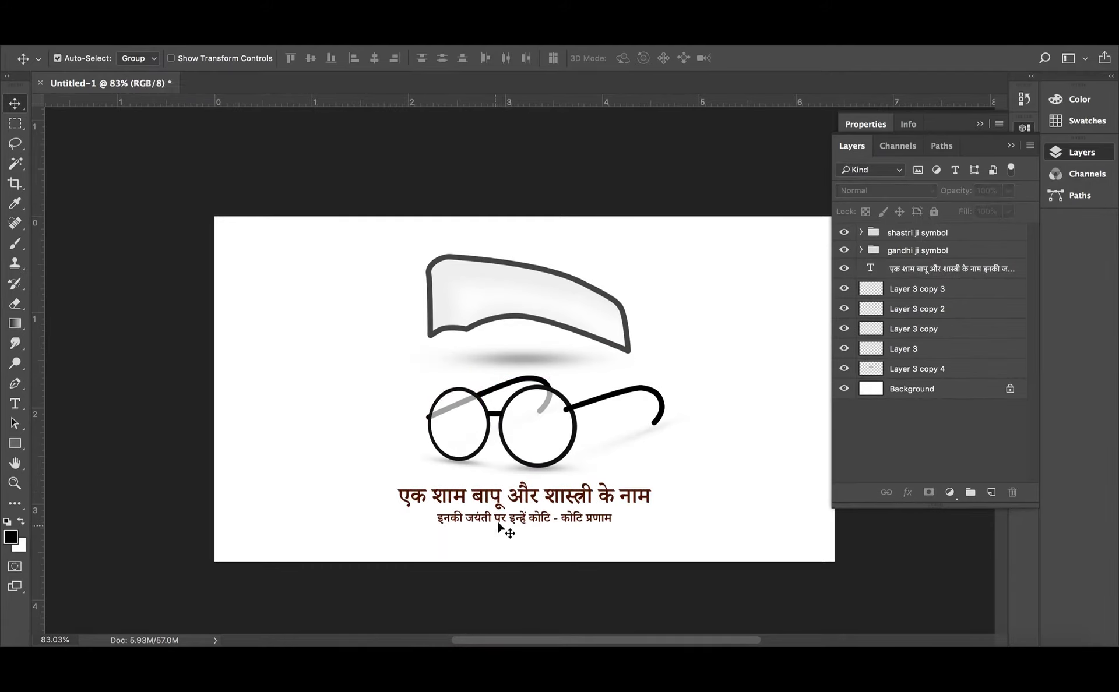
left_click_drag(455, 495, 276, 333, "alt")
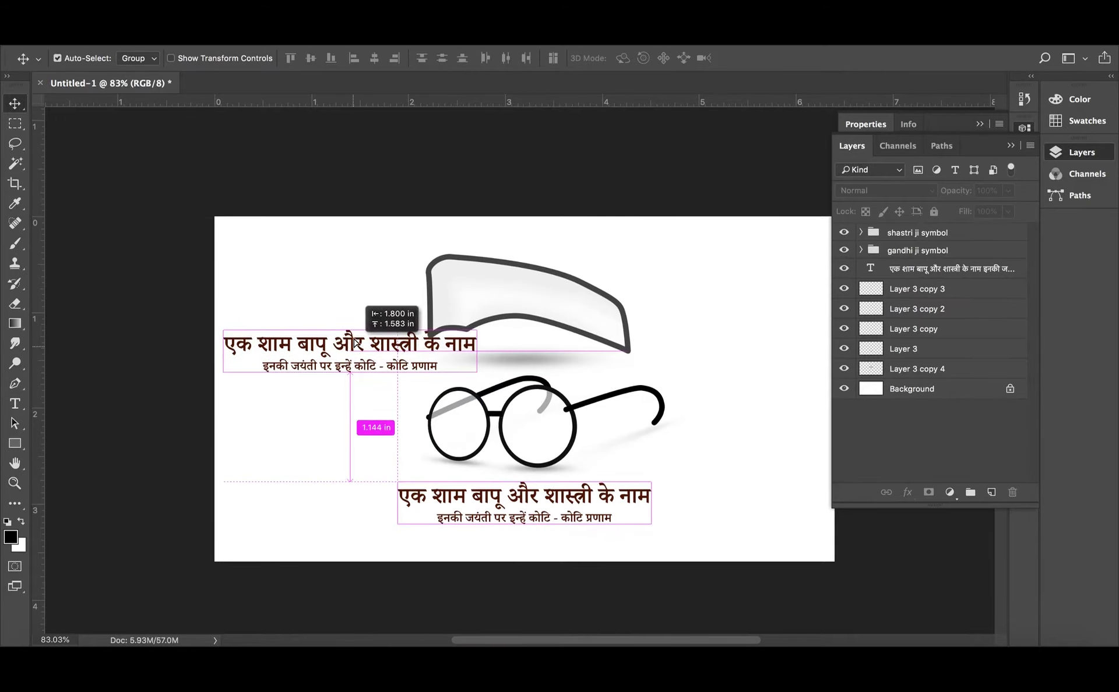
scroll(490, 524, "up", 3)
- Abandon a first retype of the lower heading and switch keyboard input to Hindi
left_click(481, 524)
double_click(507, 488)
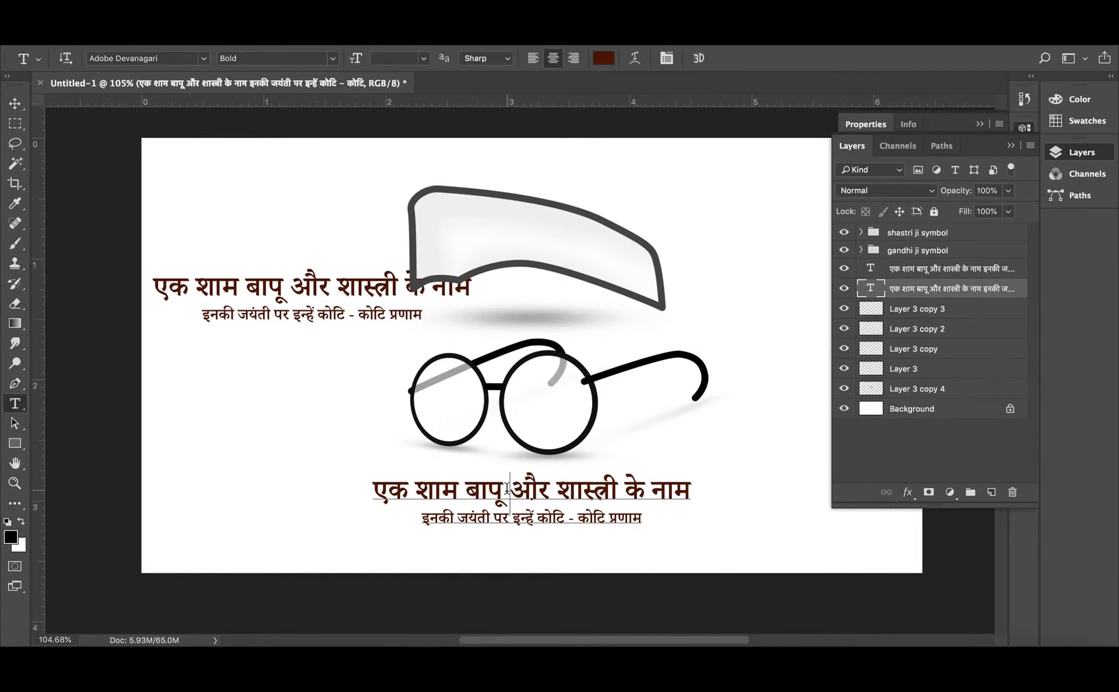
key("ctrl+a")
type("mah")
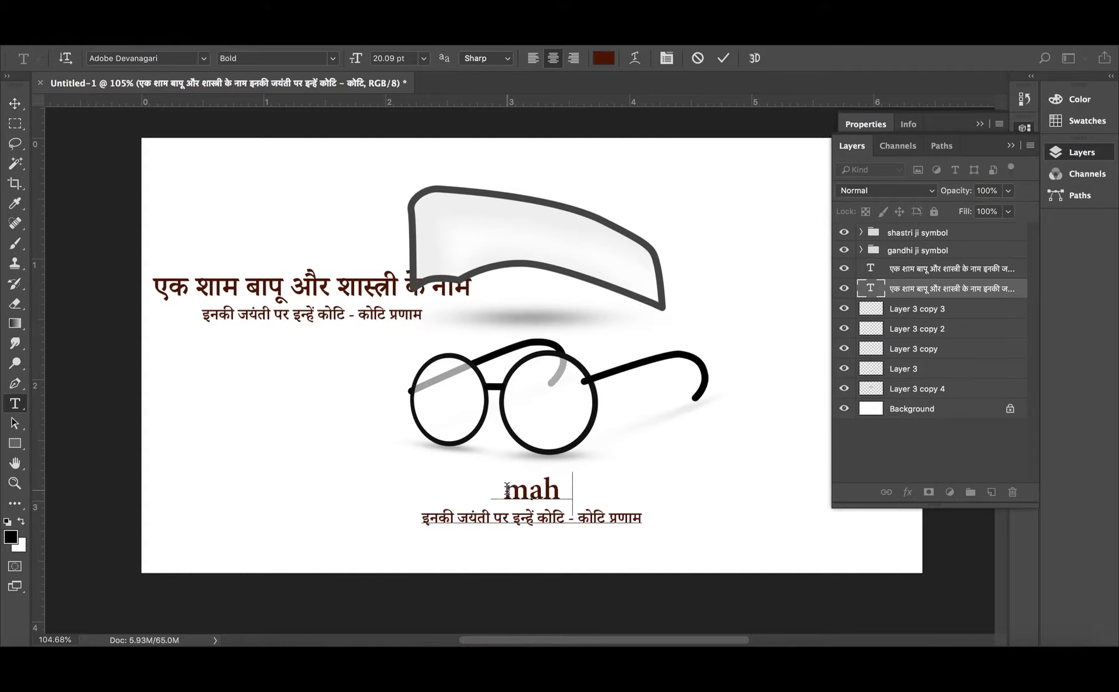
type("at")
key("BackSpace")
key("Escape")
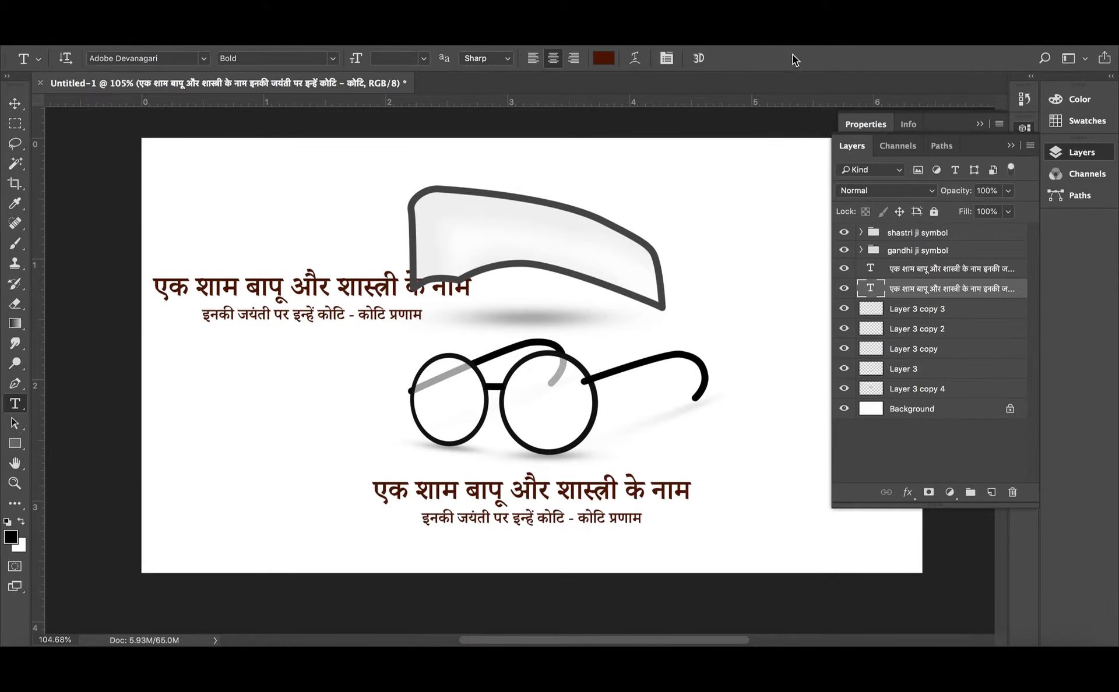
left_click(864, 60)
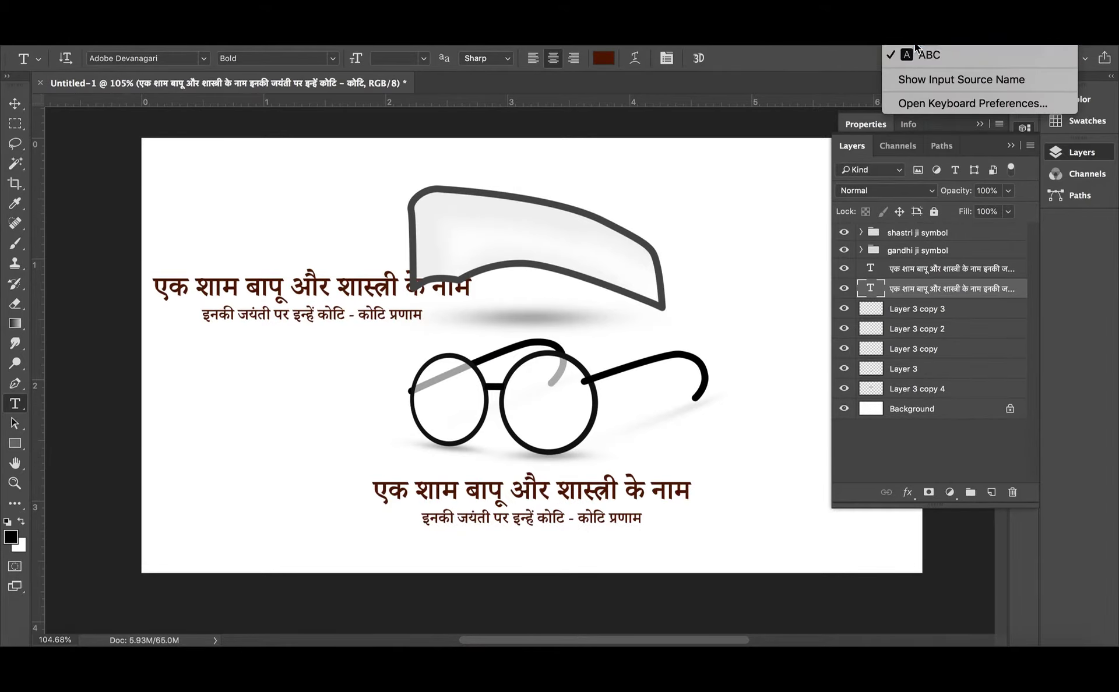
key("Escape")
- Replace the lower heading's first line with 'महात्मा गांधी एवं'
left_click(454, 501)
triple_click(454, 498)
type("m")
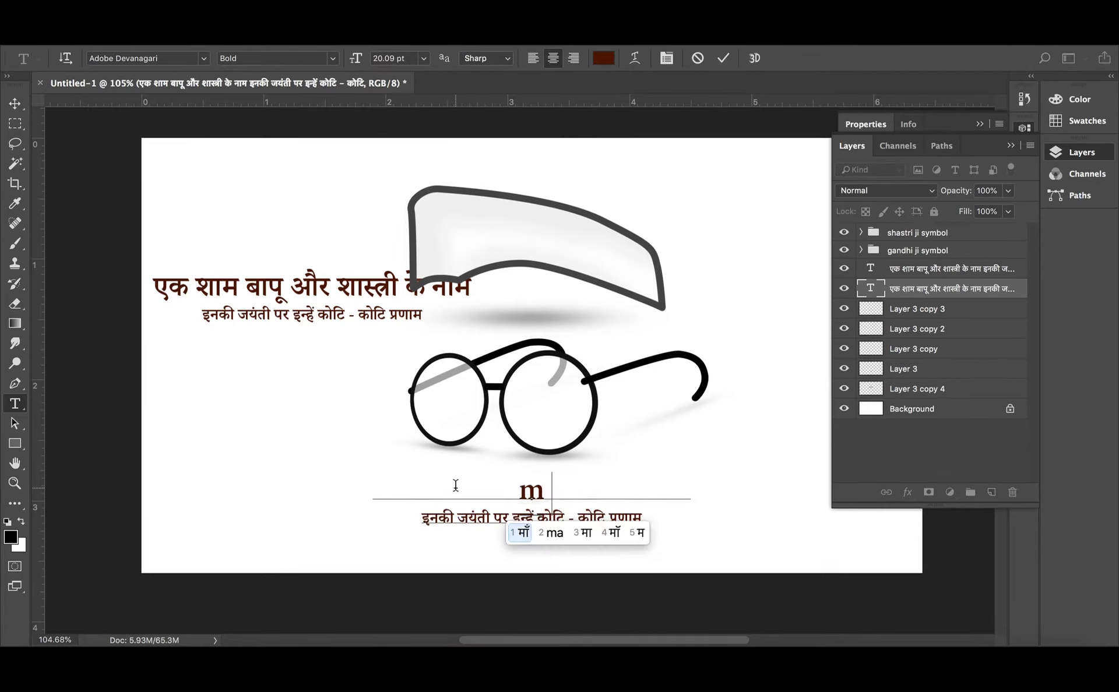
type("ahatma g")
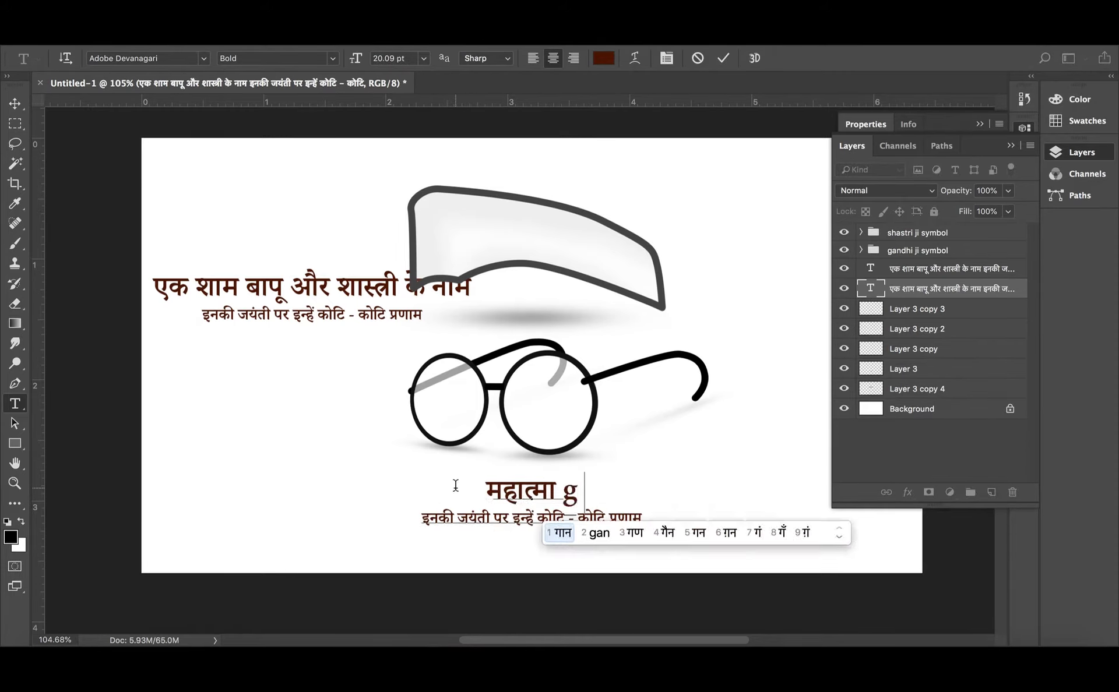
type("andh")
key("space")
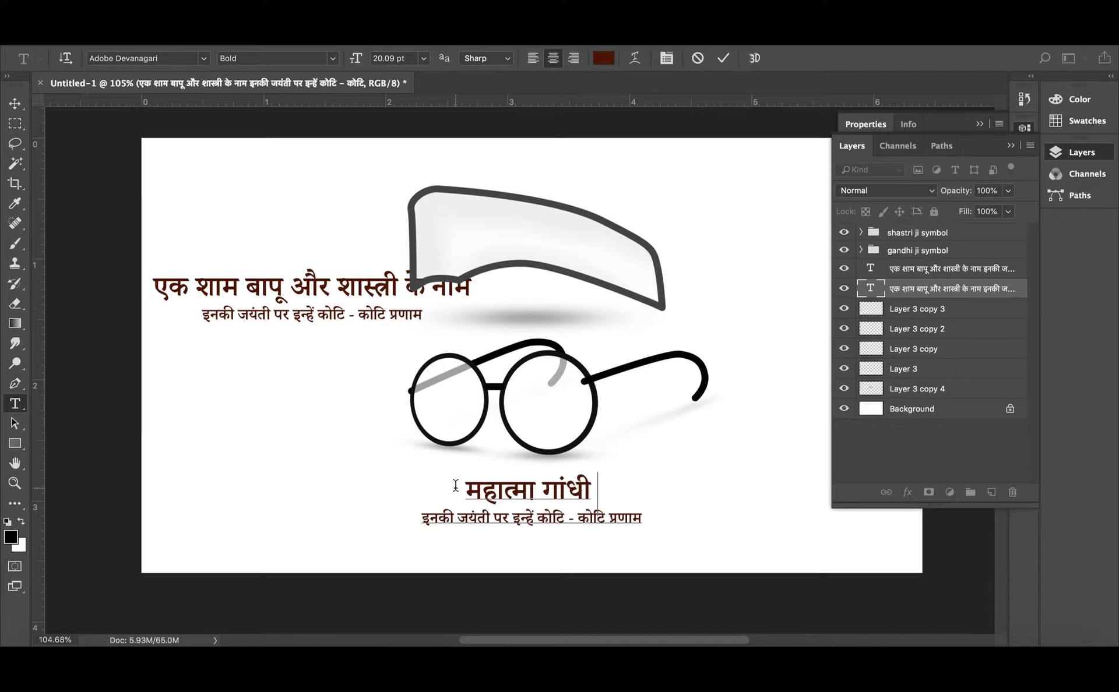
type("v")
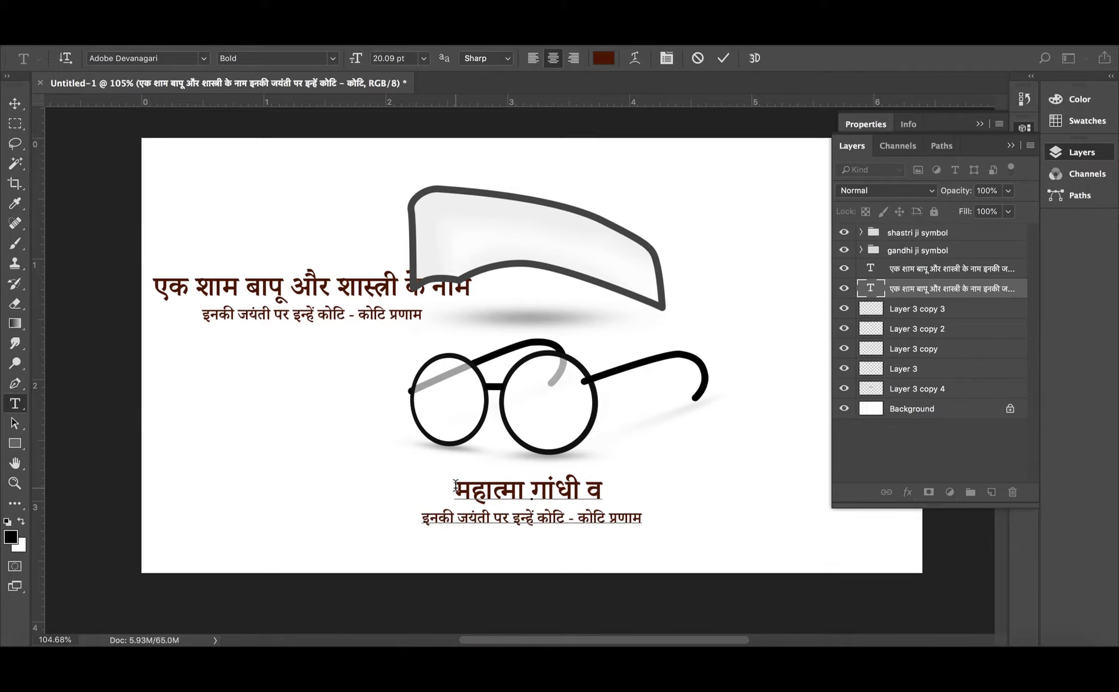
key("BackSpace")
type("au")
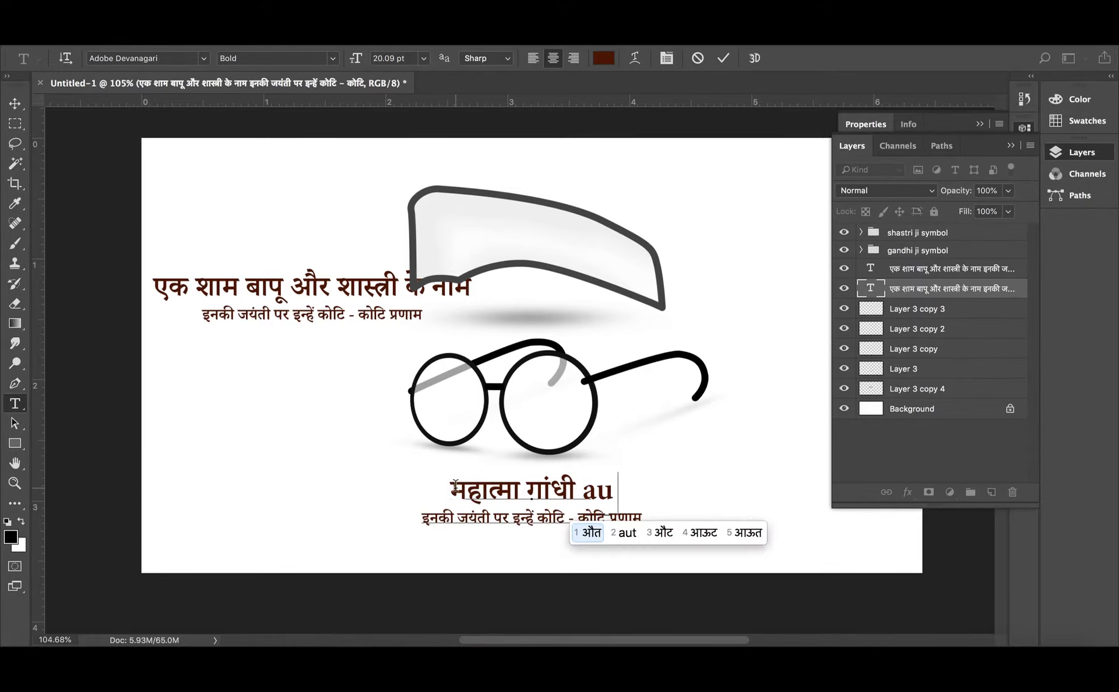
type("t")
key("BackSpace")
key("BackSpace")
key("BackSpace")
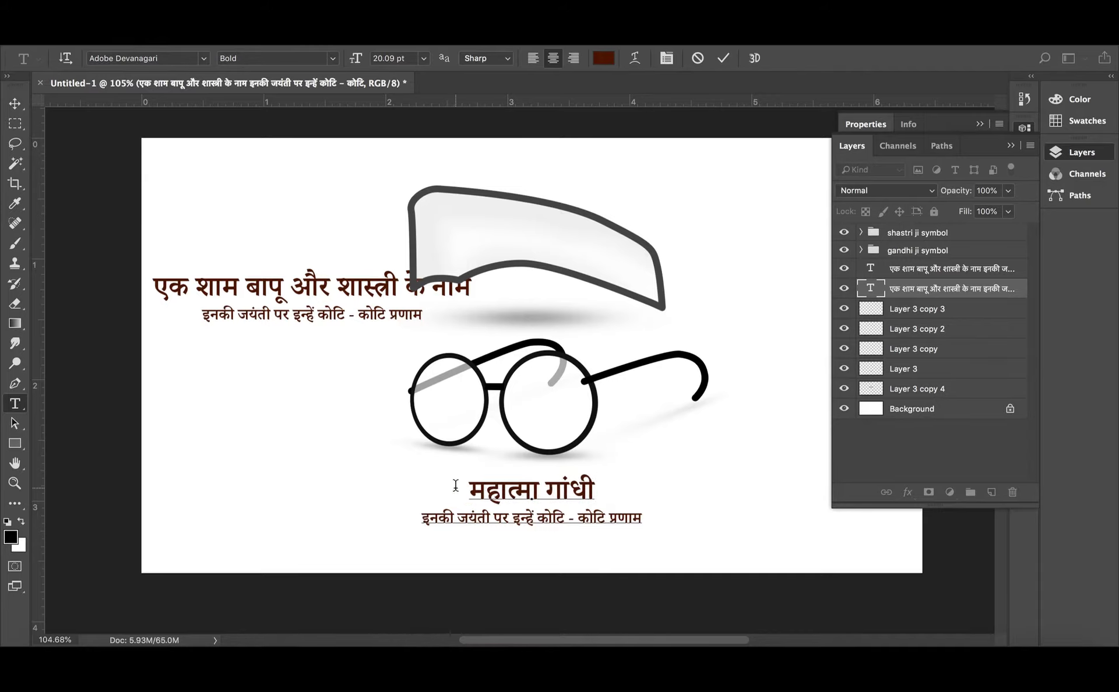
type("aur")
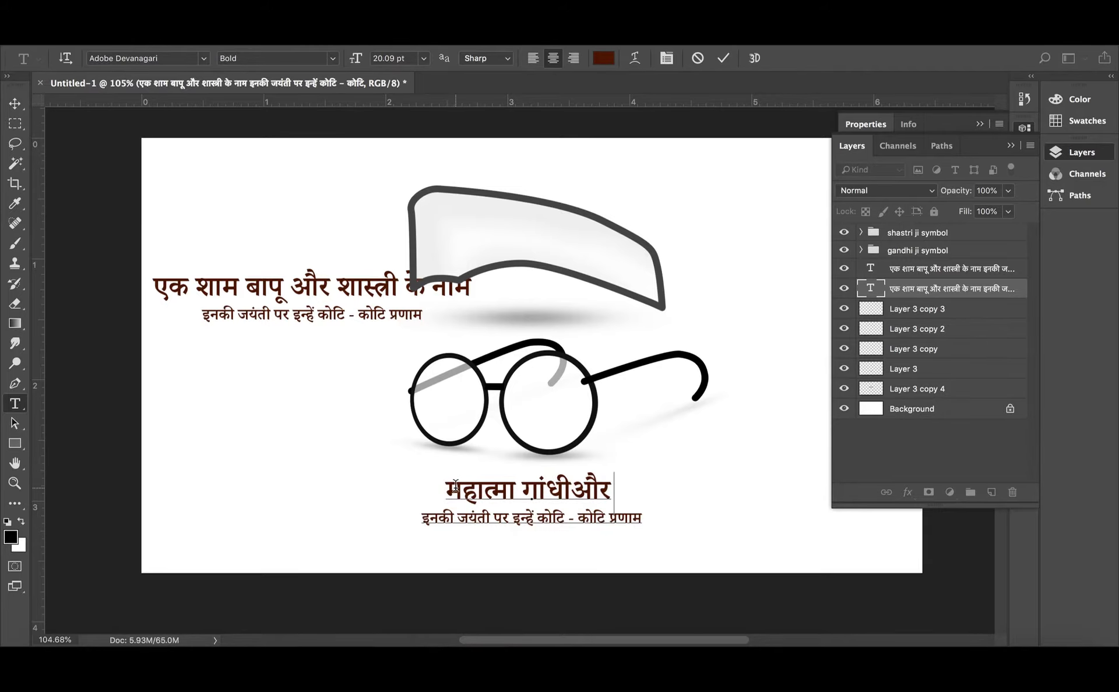
key("BackSpace")
key("BackSpace")
key("BackSpace")
type("av")
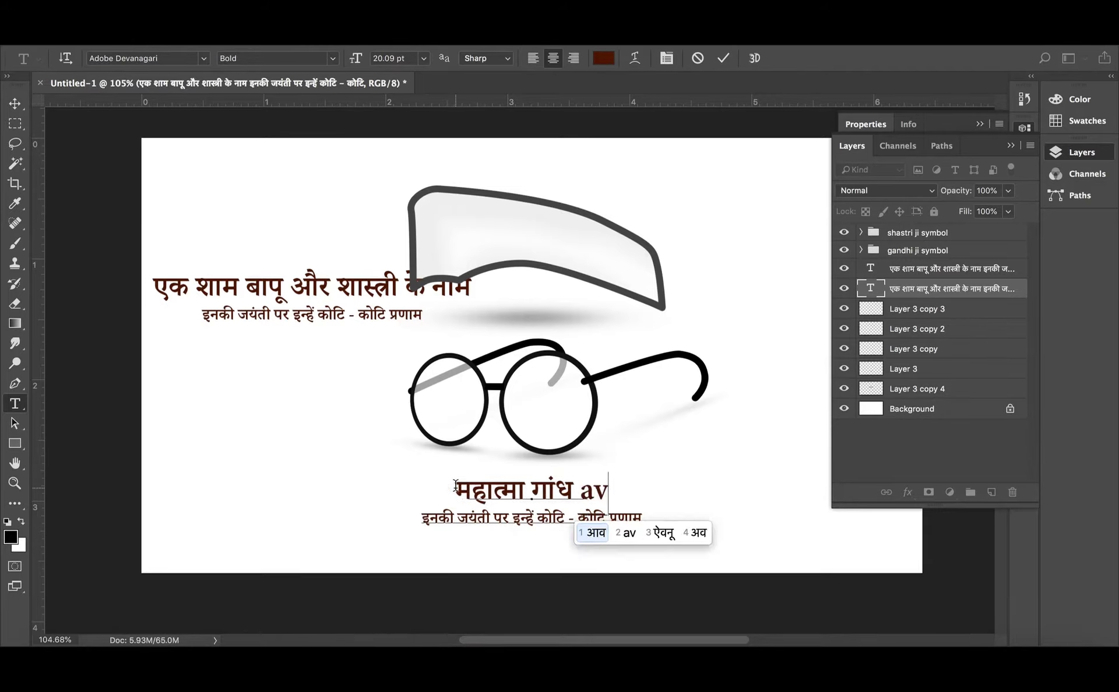
type("am")
key("BackSpace")
key("BackSpace")
key("BackSpace")
key("BackSpace")
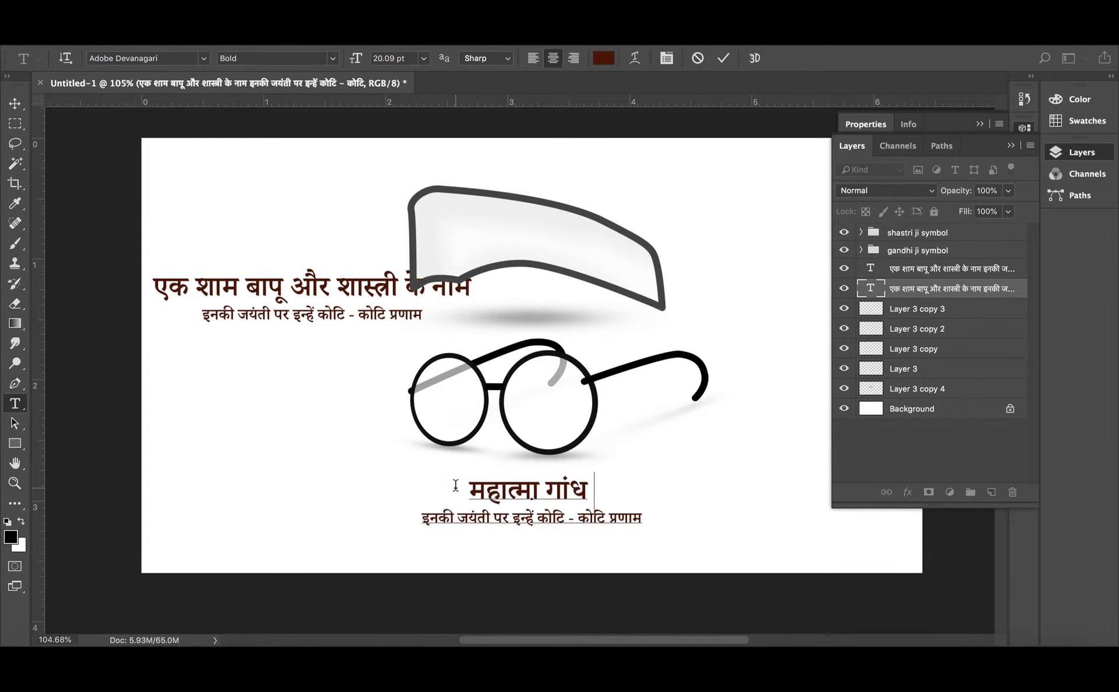
type("evam")
key("space")
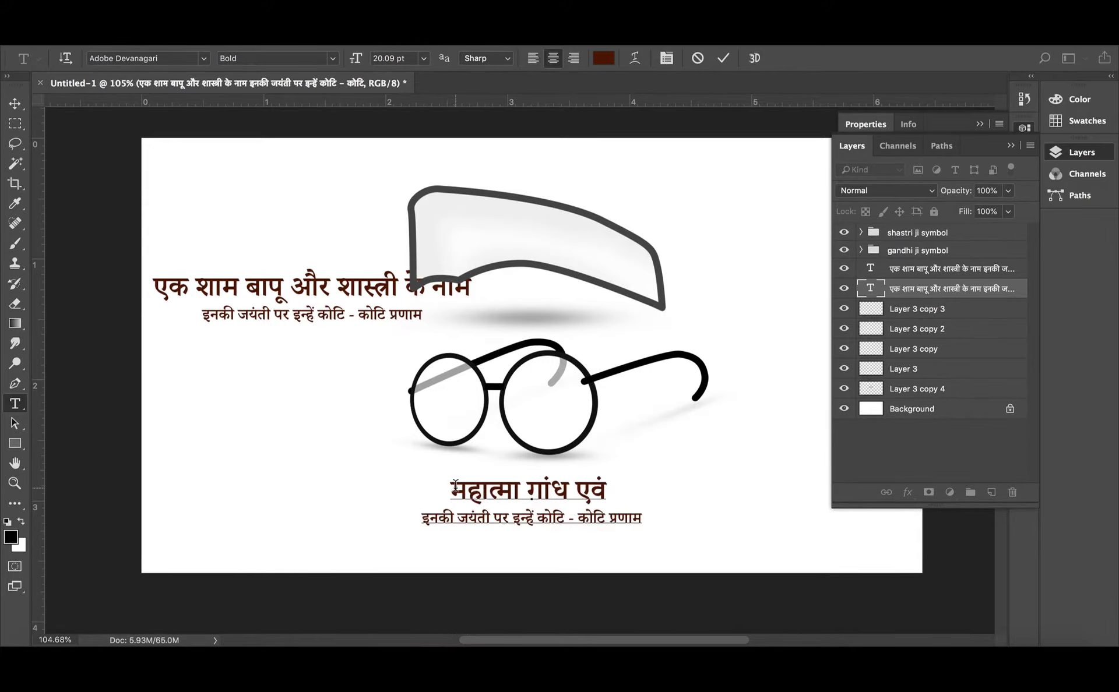
- Complete the first line with 'लाल बहादुर शास्त्री जी'
type("a")
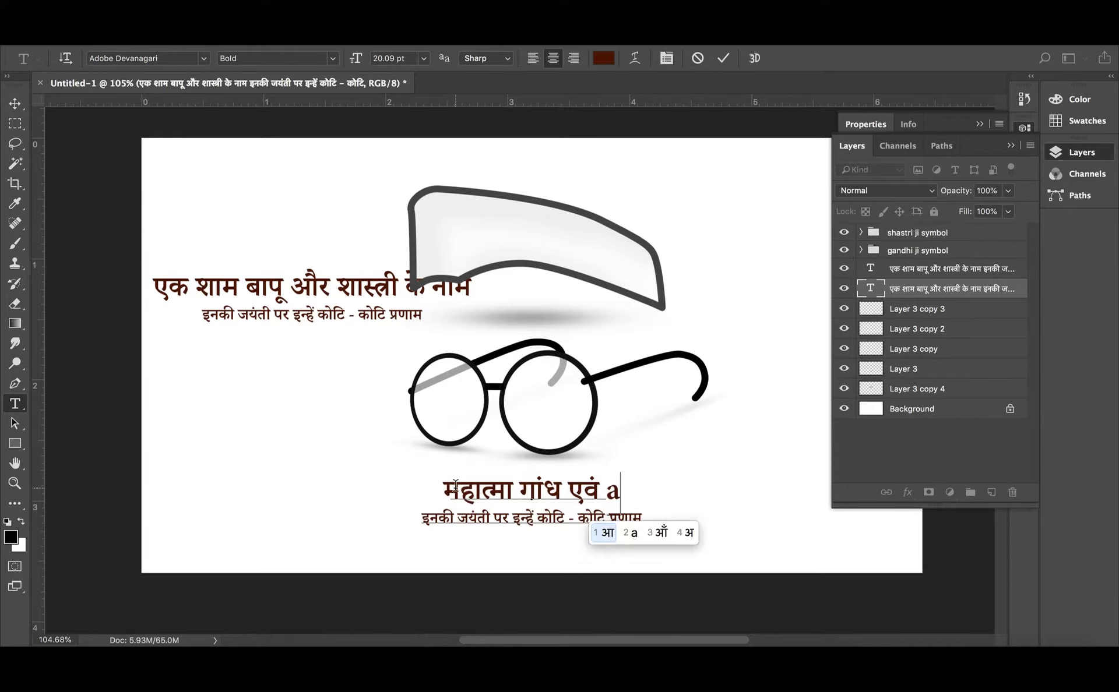
key("BackSpace")
type("lal")
key("space")
type("b")
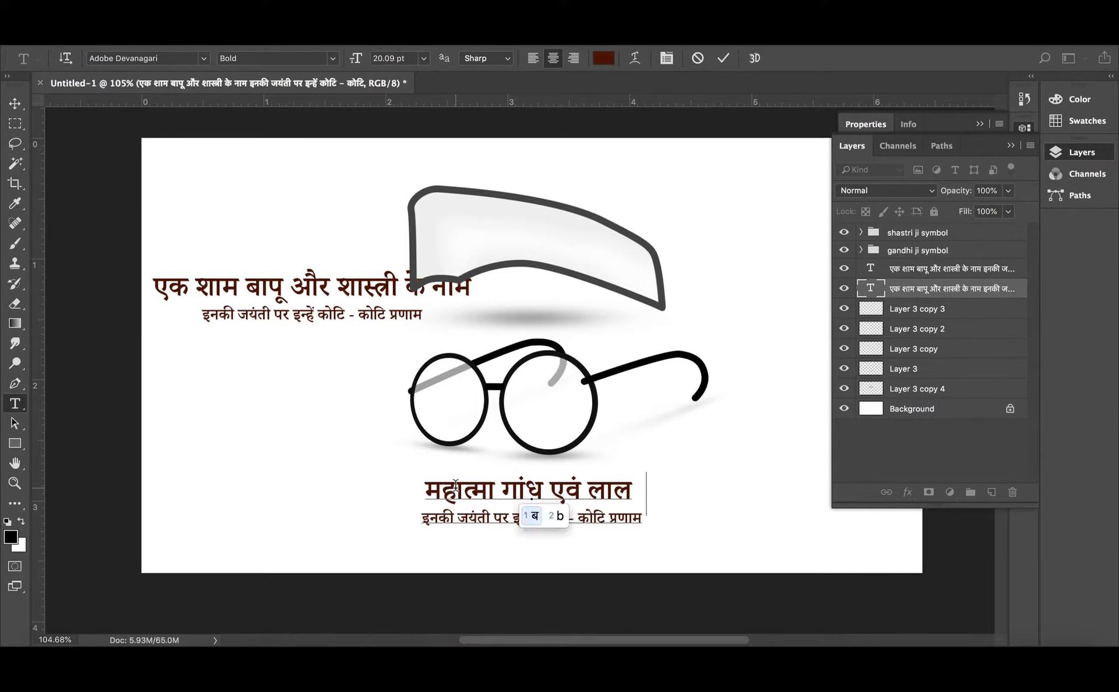
type("ahadur")
key("space")
type("sh")
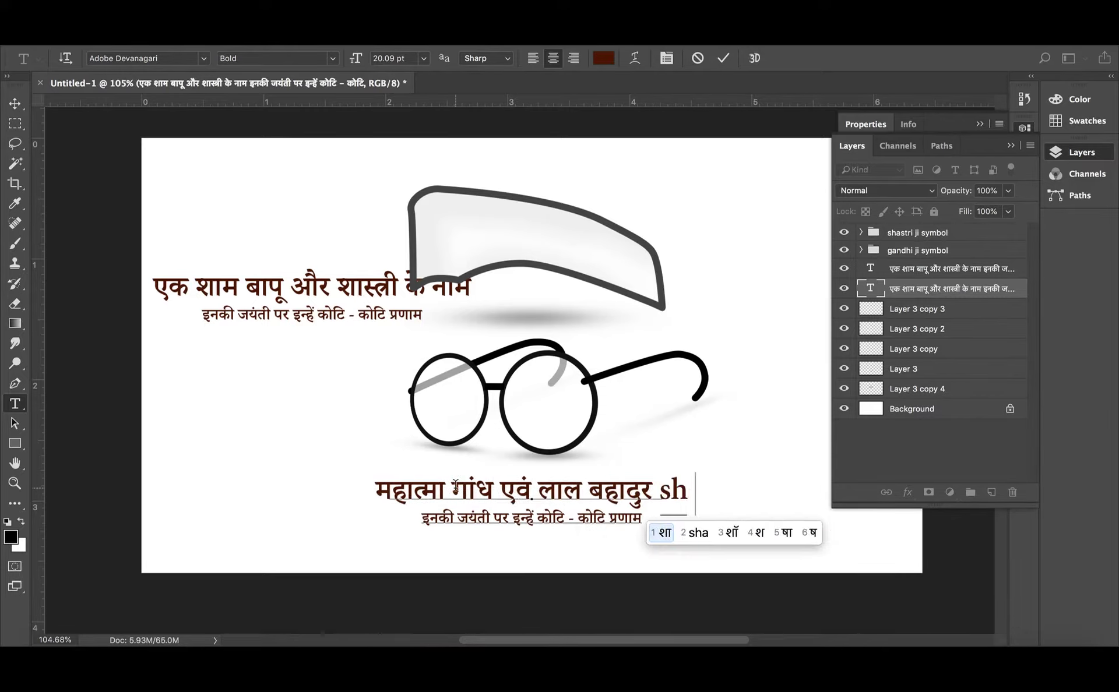
type("ashtri")
key("space")
type("j")
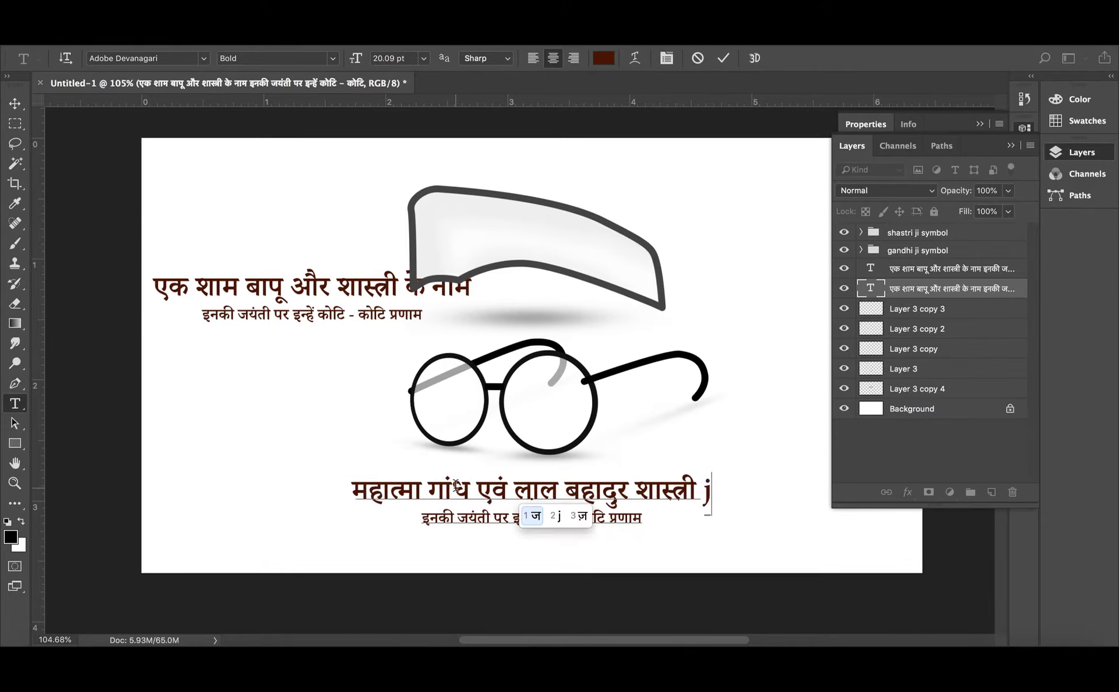
type("i")
key("space")
key("BackSpace")
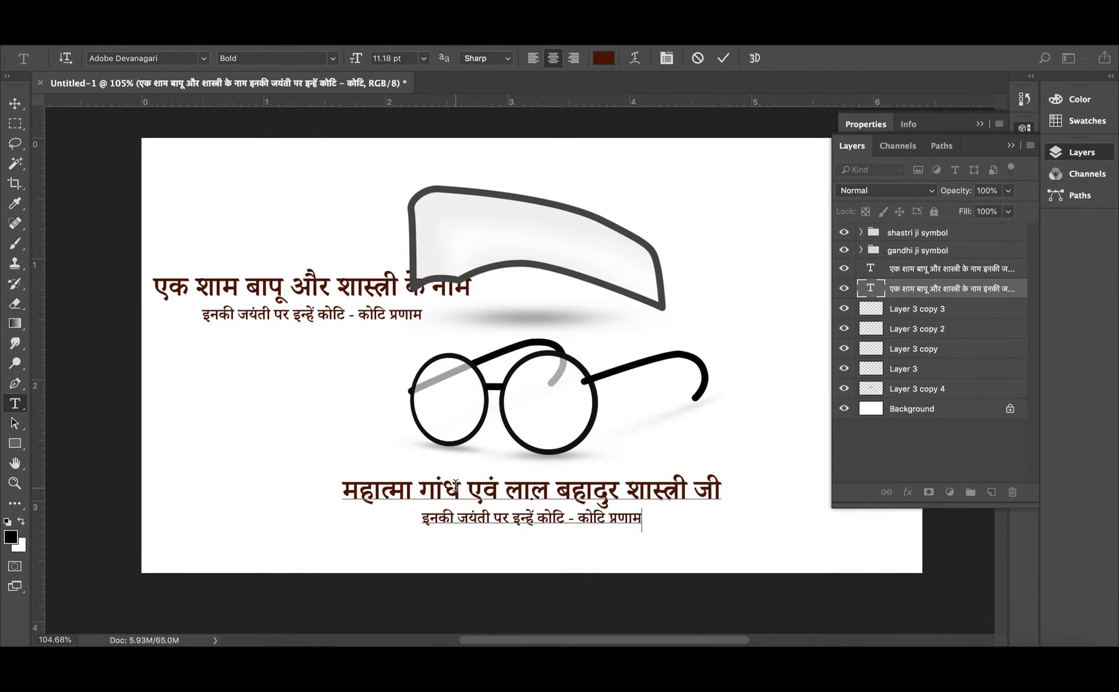
- Add 'को' at the start of the tribute line
key("ctrl")
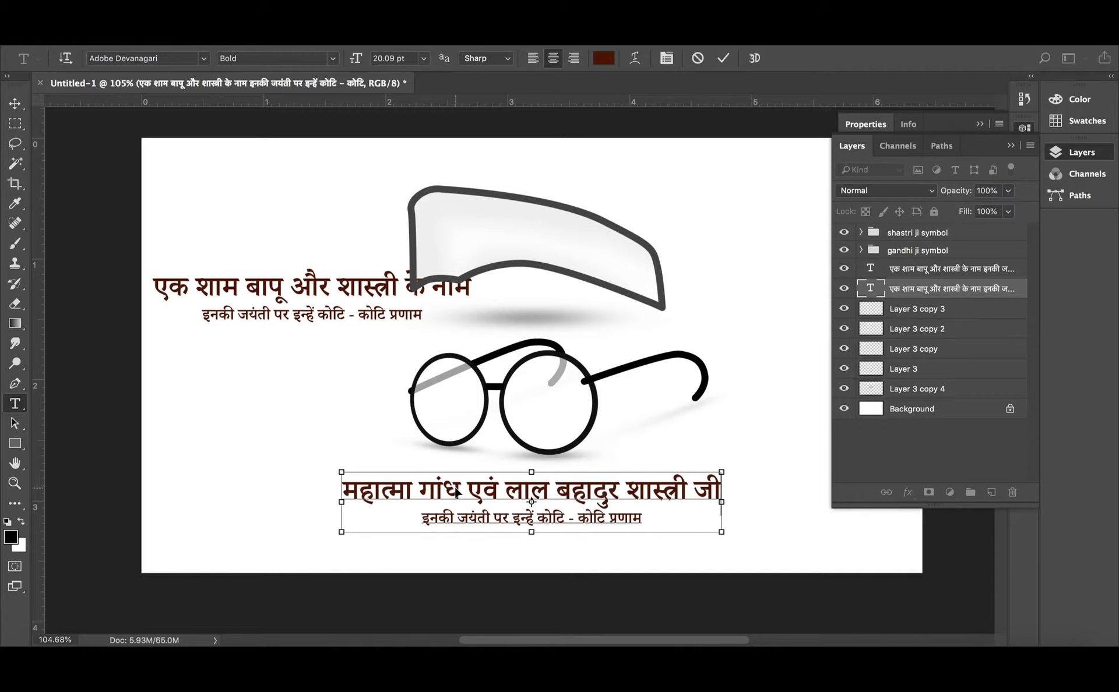
type("ko")
key("space")
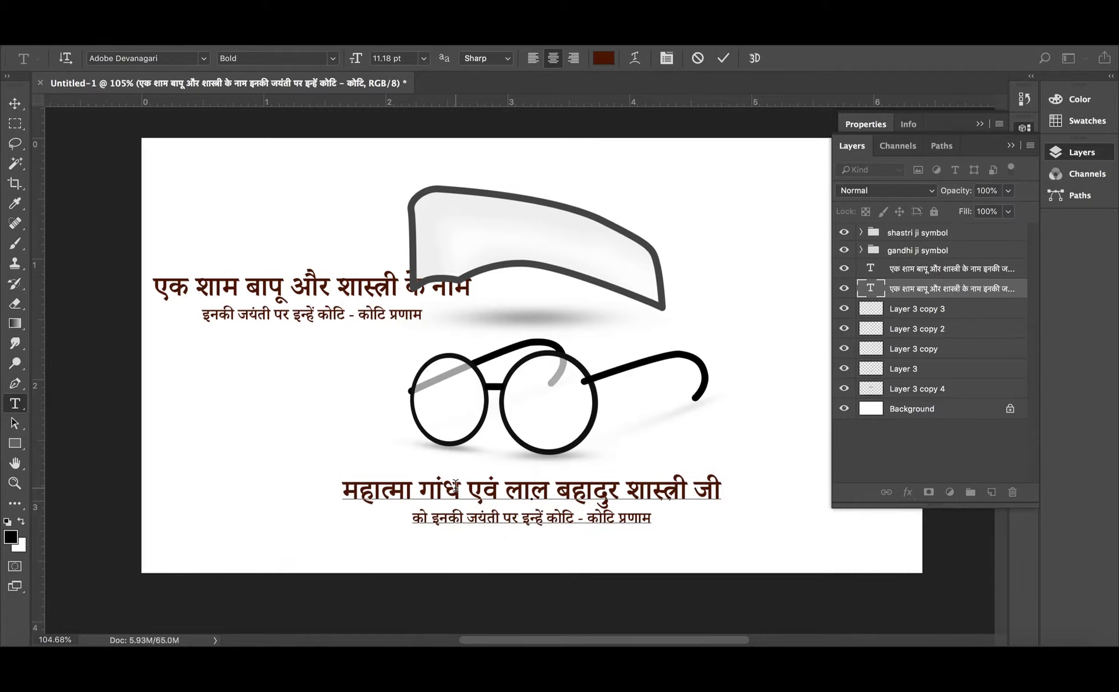
key("ctrl+Return")
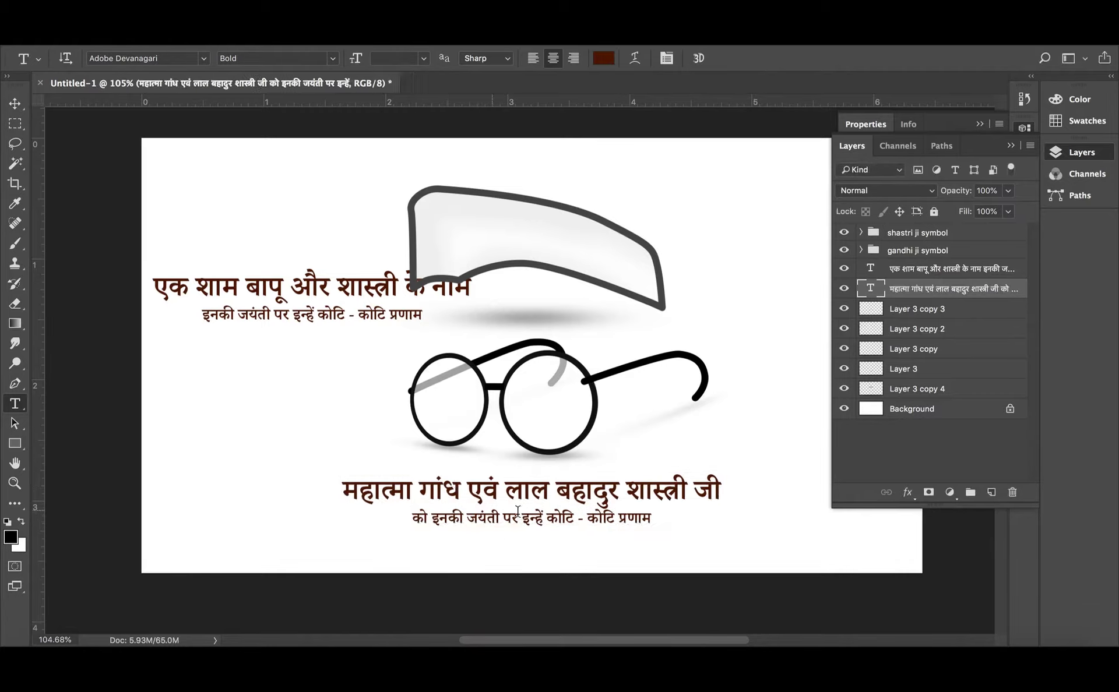
- Enlarge the tribute line to 12.96 pt
left_click(518, 511)
triple_click(520, 511)
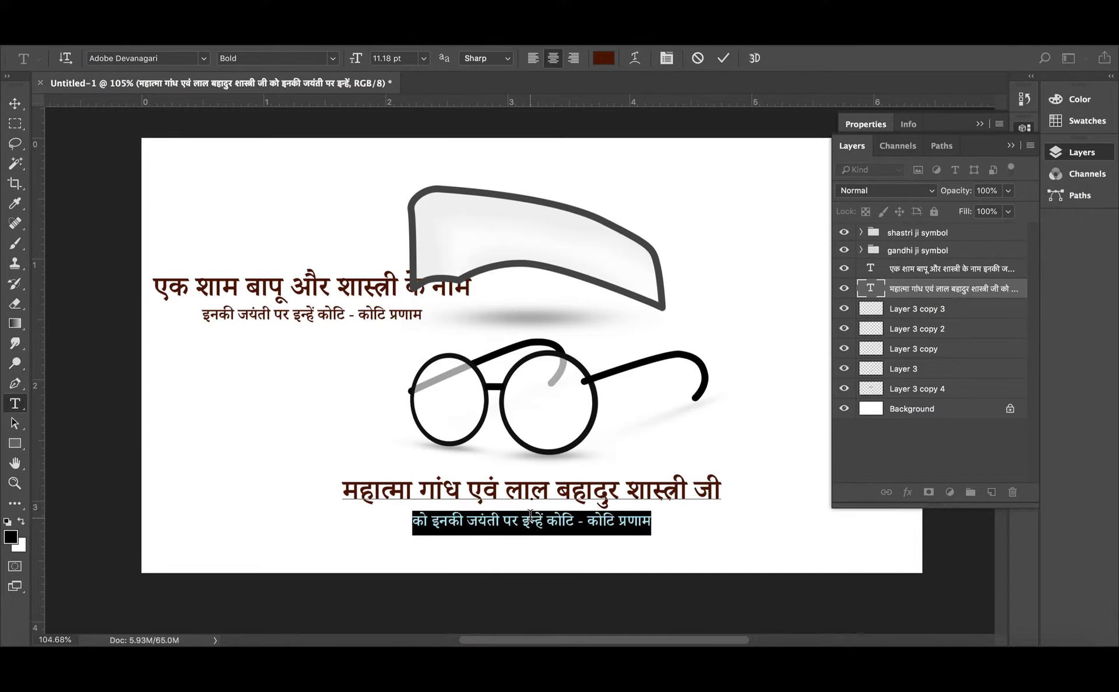
key("ctrl+shift+period")
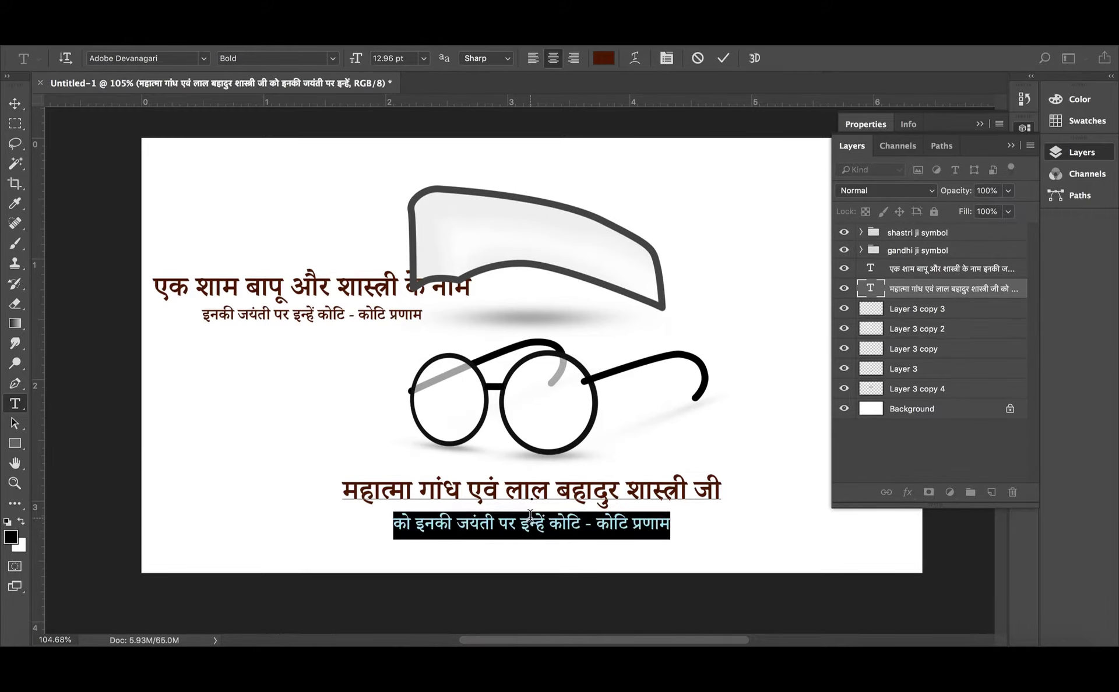
key("ctrl+Return")
- Adjust the lower lines' position and move the top heading down below the cap
key("v")
left_click_drag(530, 514, 531, 522)
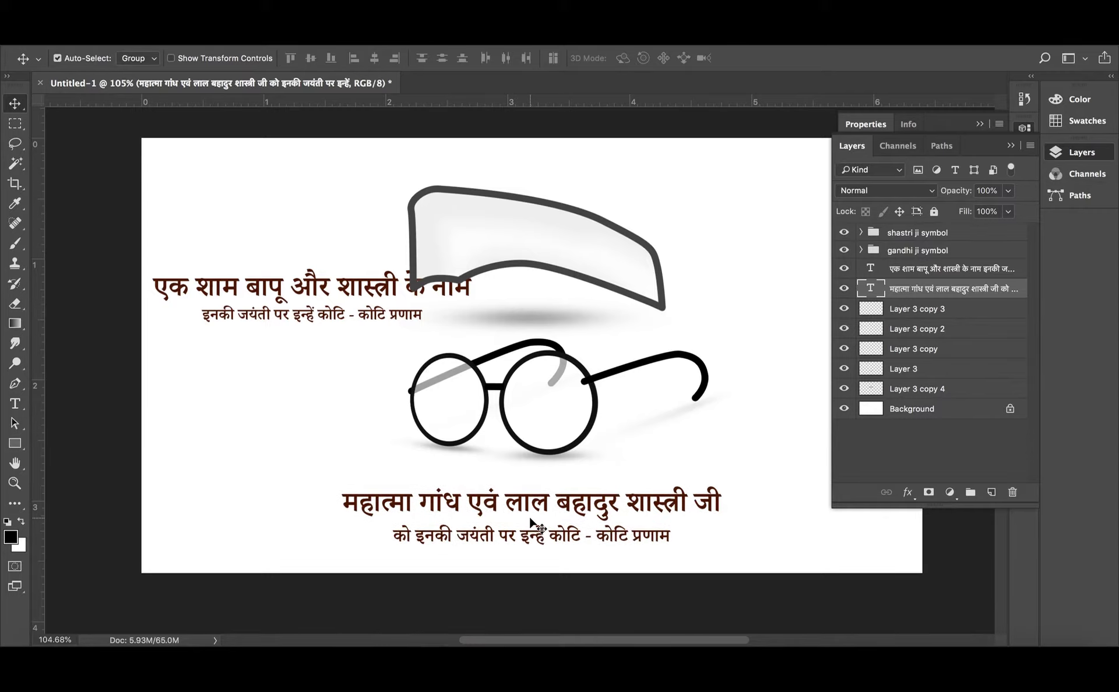
key("Up")
key("Up")
key("Up")
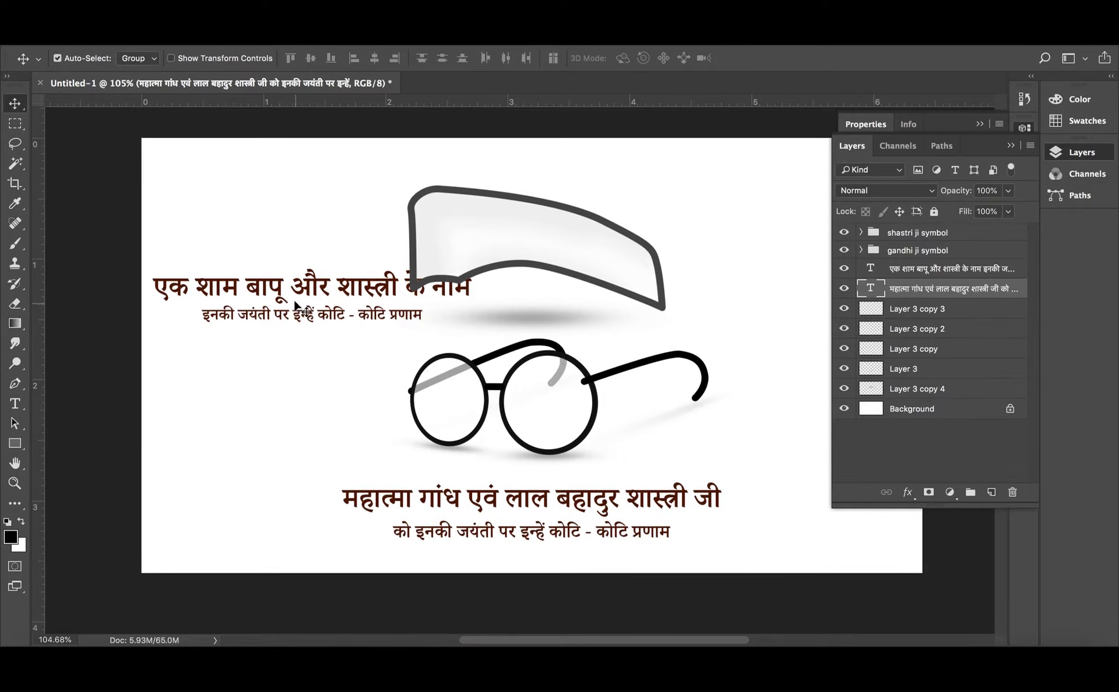
left_click_drag(281, 295, 258, 349)
- Delete the repeated tribute line from the top heading and move it up-right
key("t")
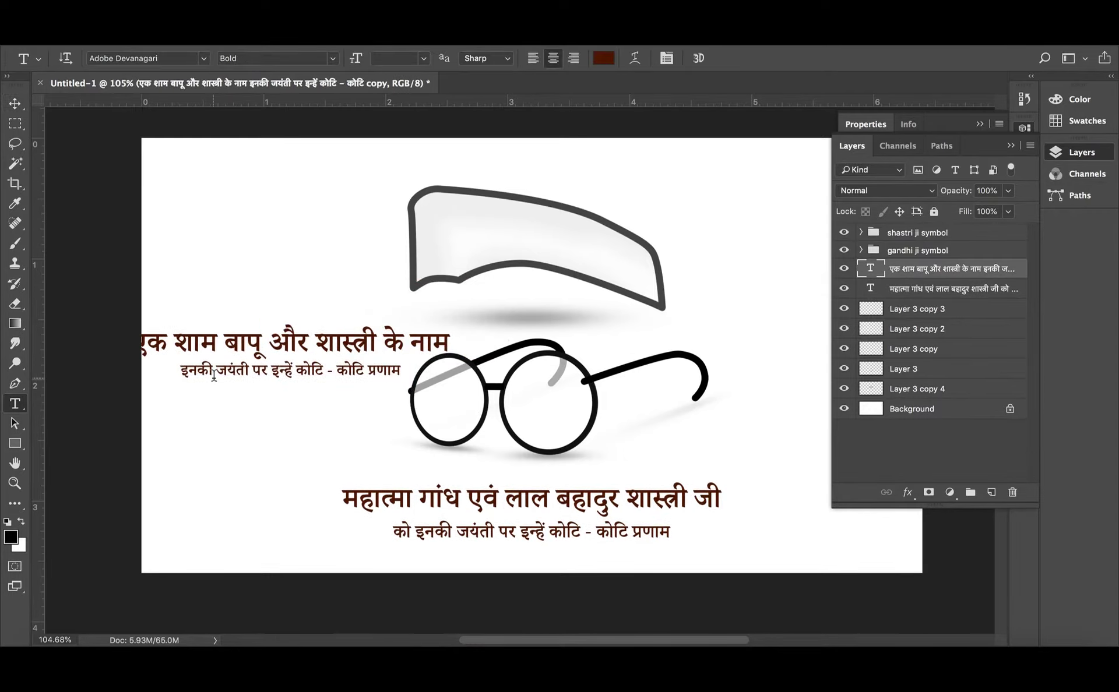
double_click(213, 374)
triple_click(213, 374)
key("BackSpace")
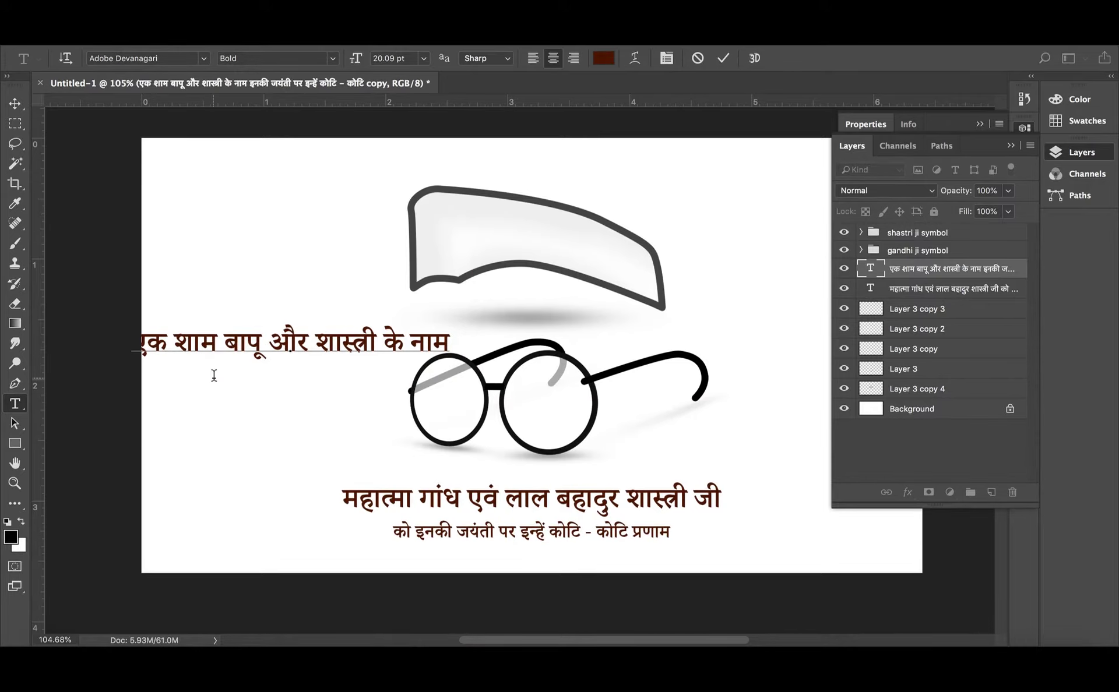
key("ctrl+Return")
key("v")
left_click_drag(285, 350, 313, 339)
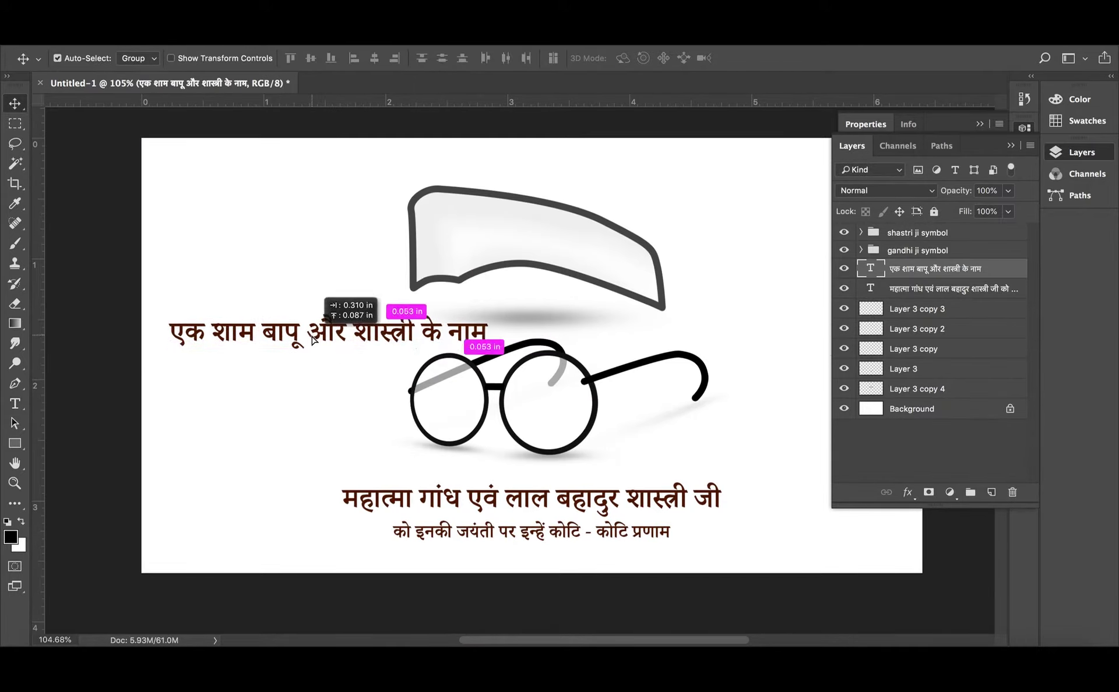
- Split the heading into three lines around 'और' and increase its line spacing
key("t")
left_click(307, 335)
key("BackSpace")
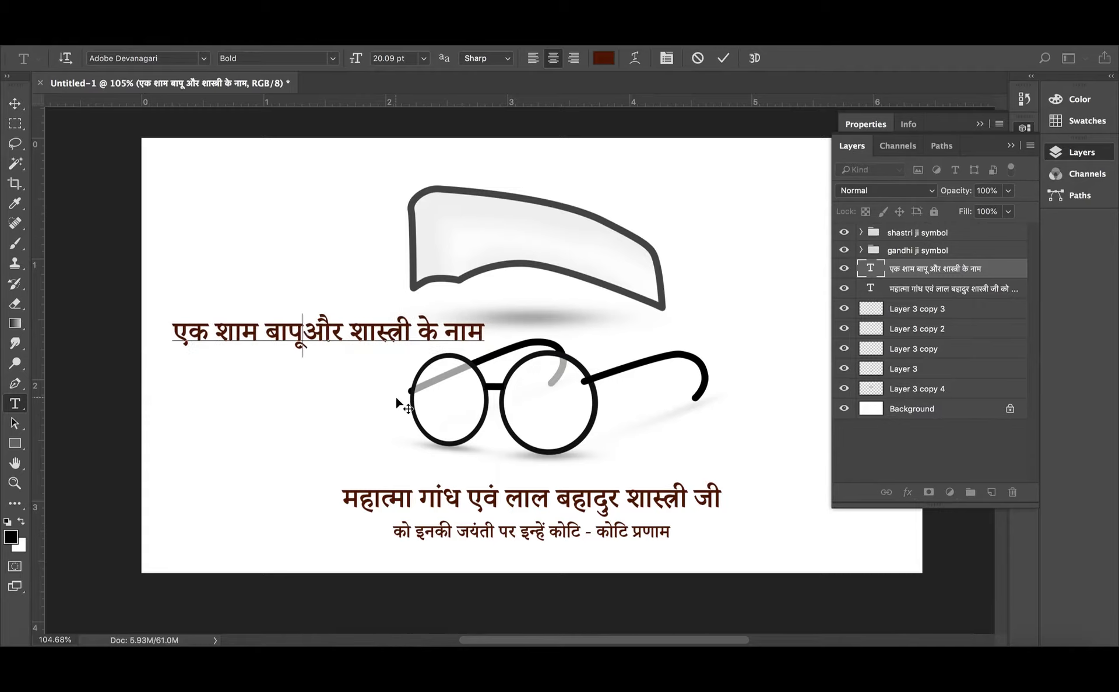
key("Return")
key("Right")
key("Right")
key("Return")
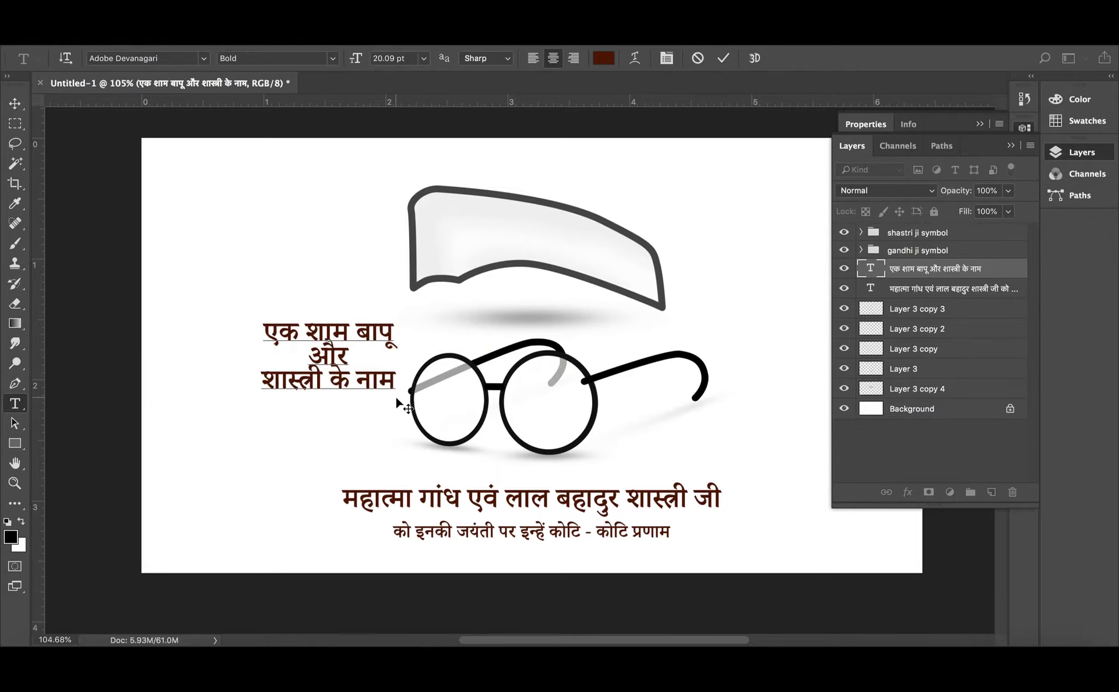
key("ctrl+a")
key("alt+Down")
key("alt+Down")
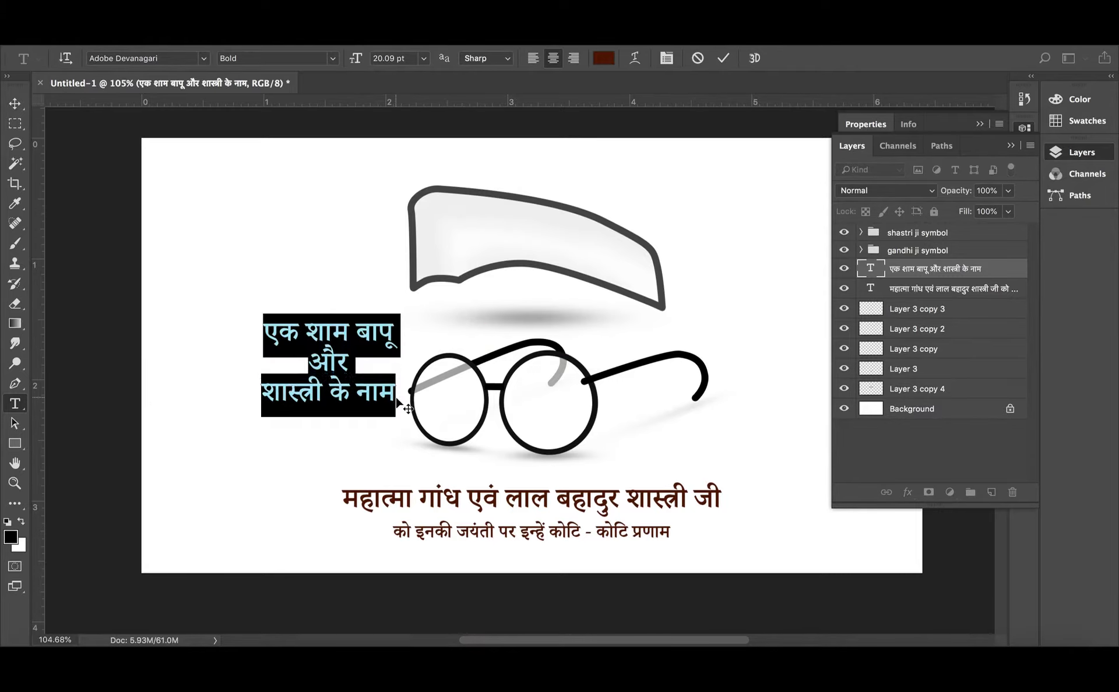
left_click(322, 404)
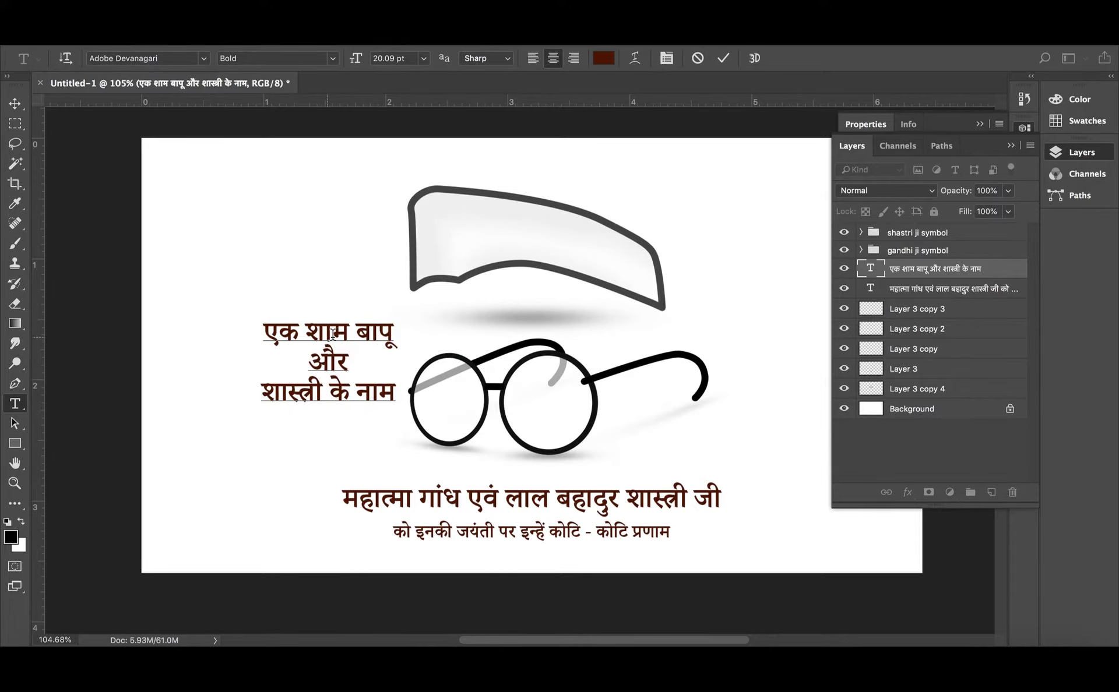
- Rebreak the title as 'एक शाम / बापू और शास्त्री / के नाम' and move it up-left
left_click(357, 331)
key("BackSpace")
key("Return")
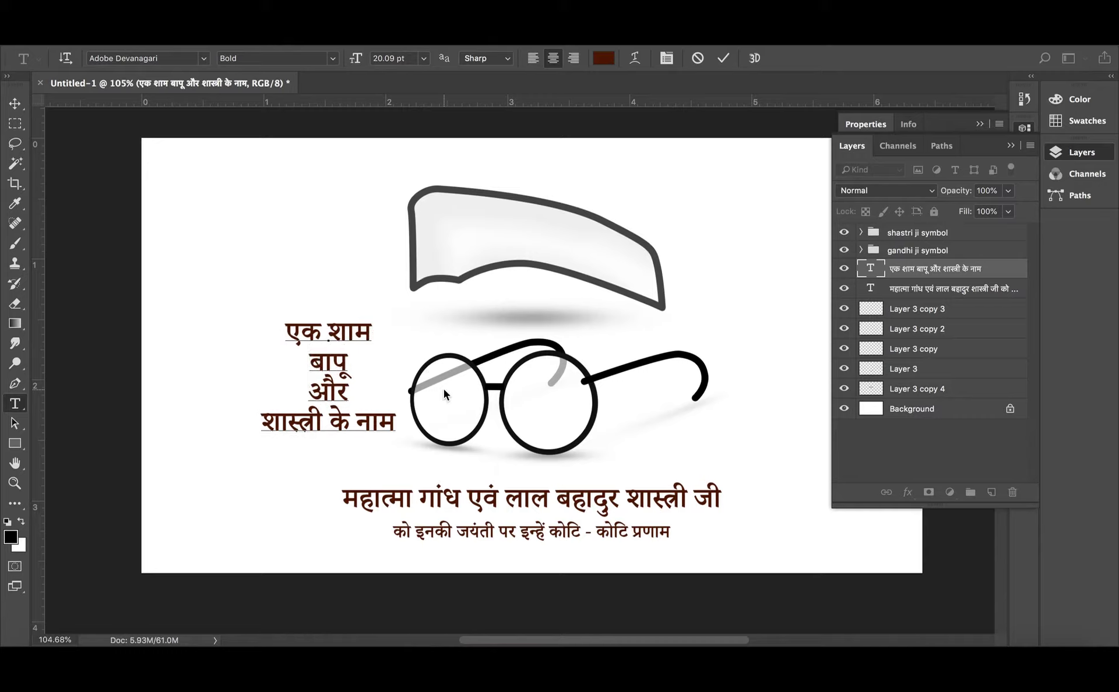
key("BackSpace")
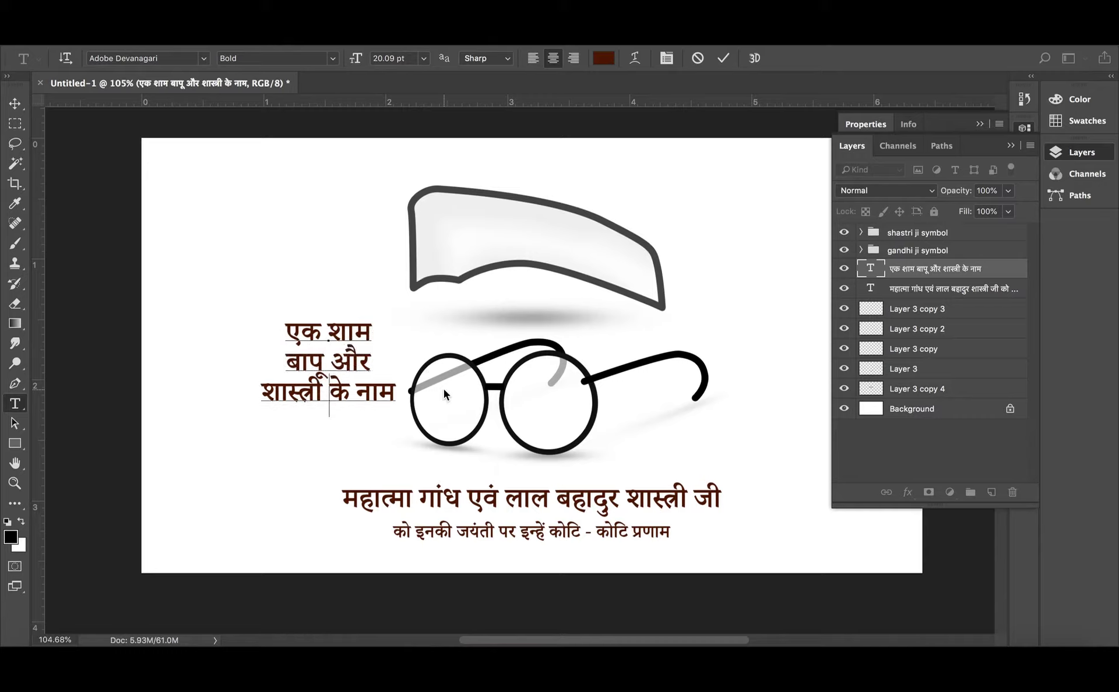
key("ctrl")
key("BackSpace")
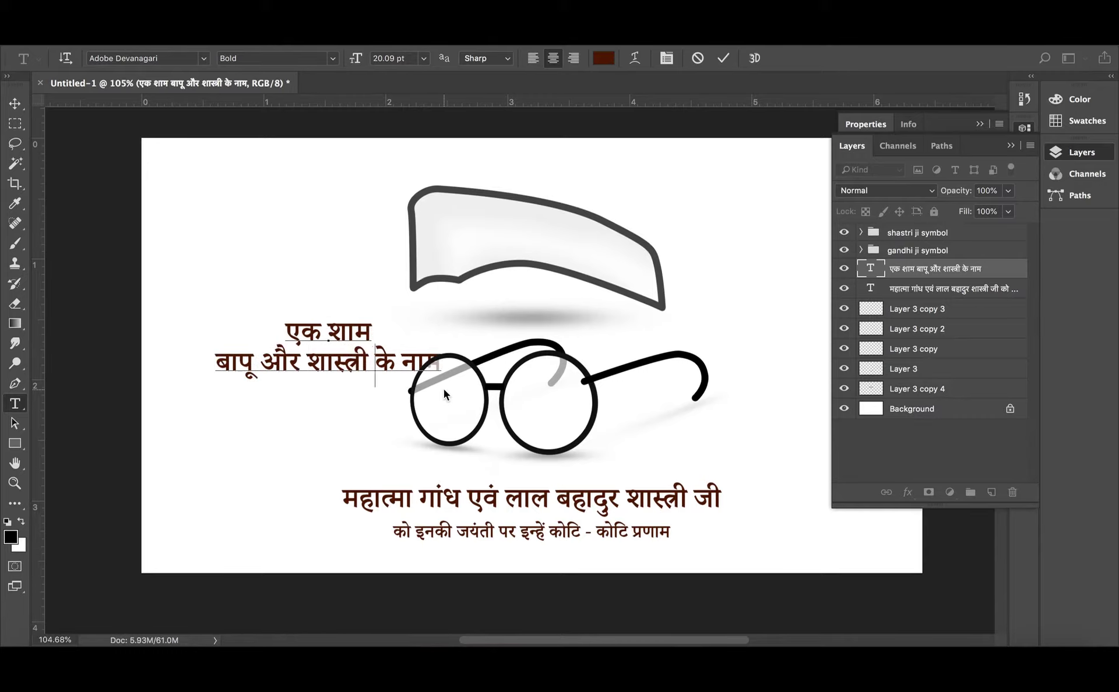
key("Return")
key("ctrl+Return")
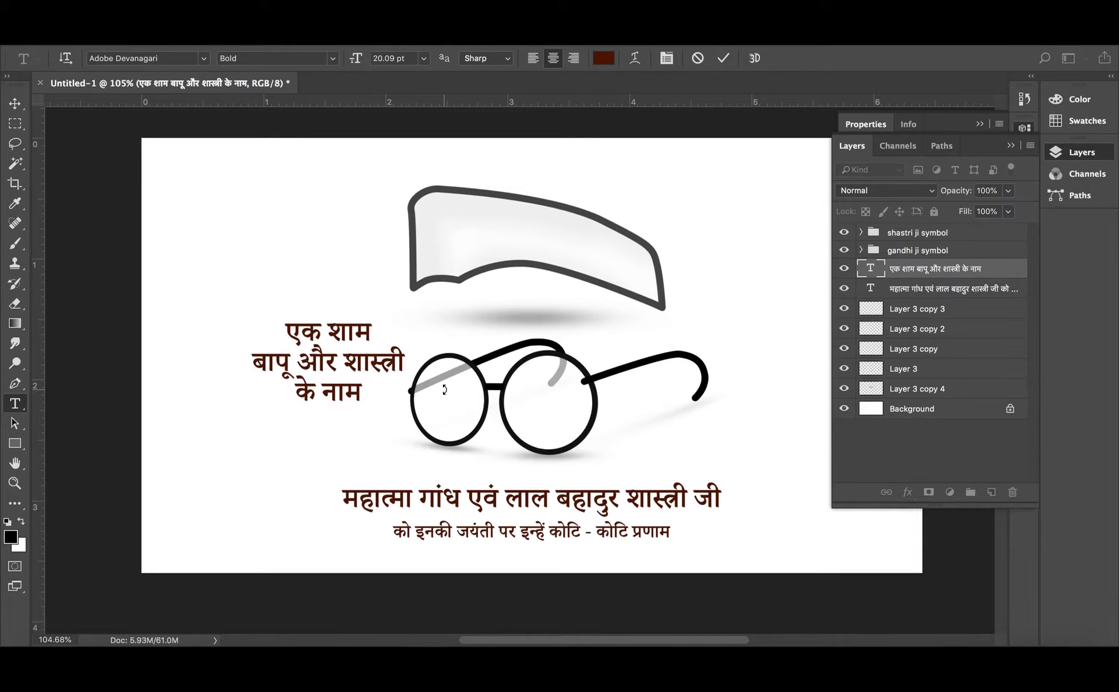
key("v")
left_click_drag(342, 366, 298, 343)
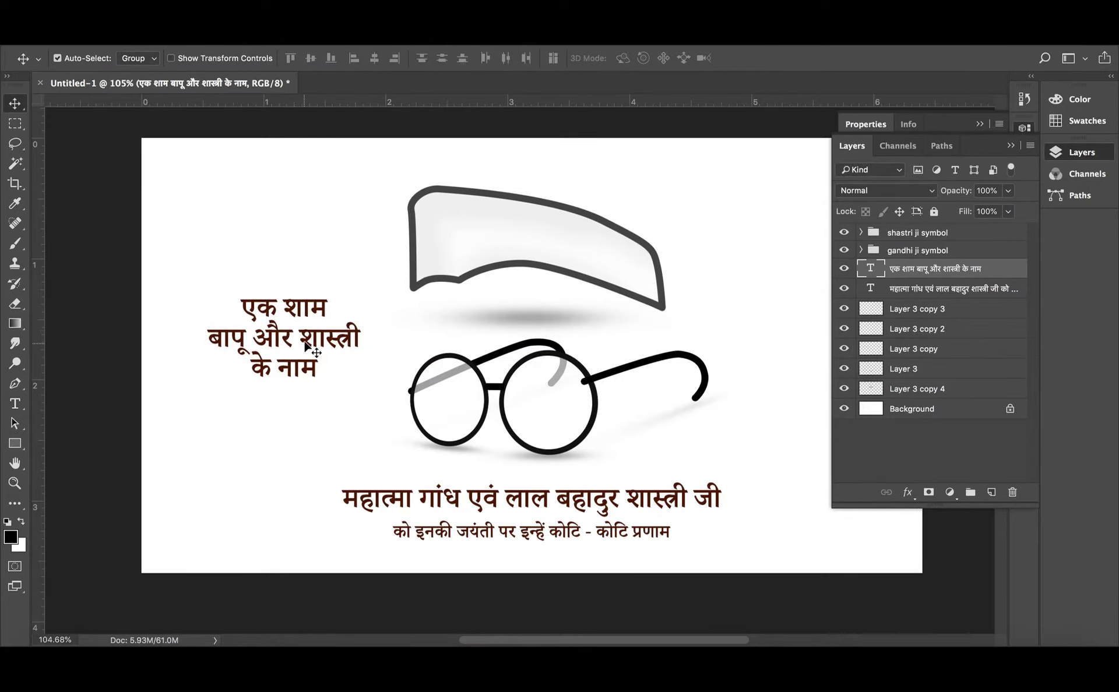
- Enlarge the middle title line 'बापू और शास्त्री' by two size steps
key("t")
triple_click(292, 329)
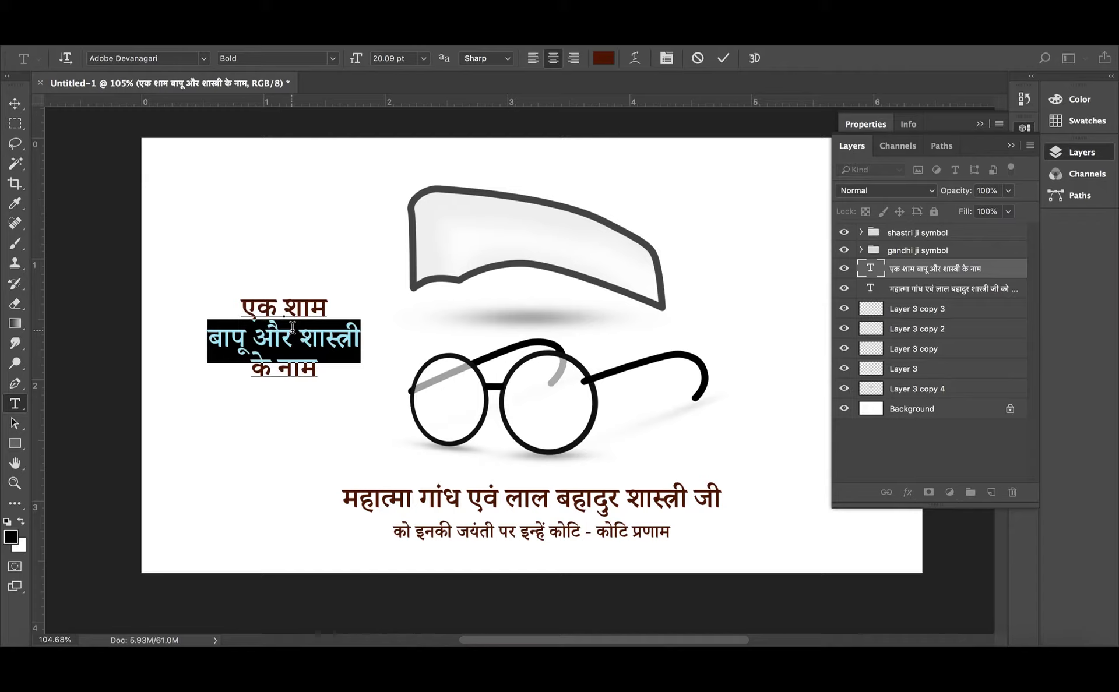
key("ctrl+shift+period")
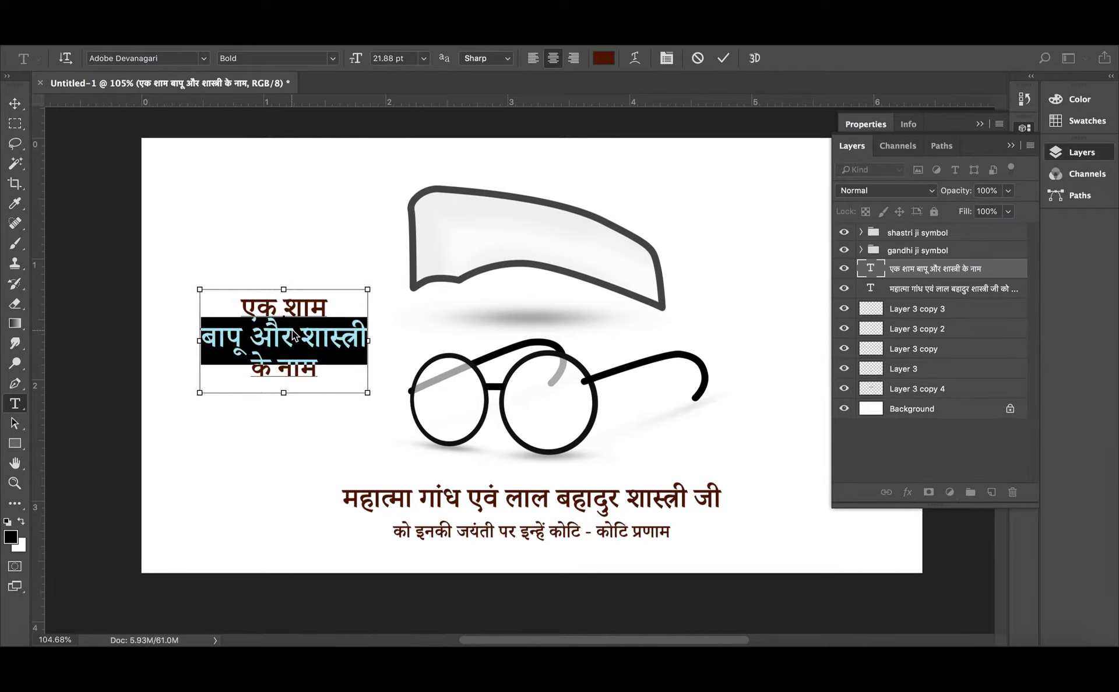
key("ctrl+shift+period")
- Enlarge the middle line once more and widen spacing, pushing 'के नाम' lower
key("ctrl+shift+period")
key("ctrl+Return")
key("v")
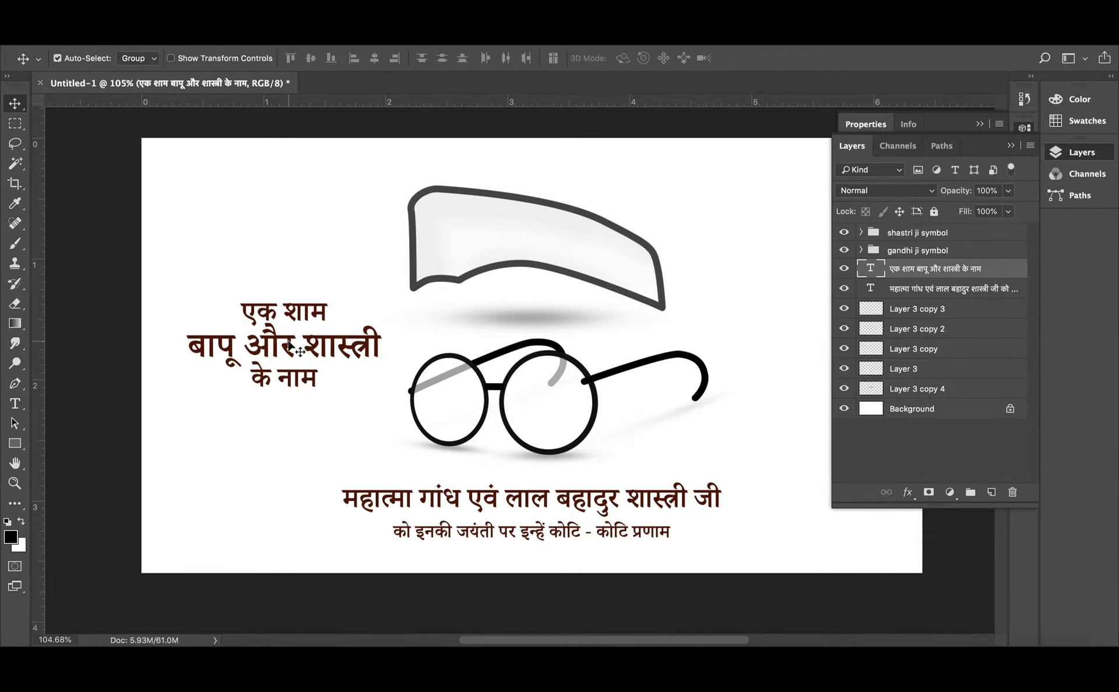
key("t")
triple_click(287, 347)
key("ctrl+shift+period")
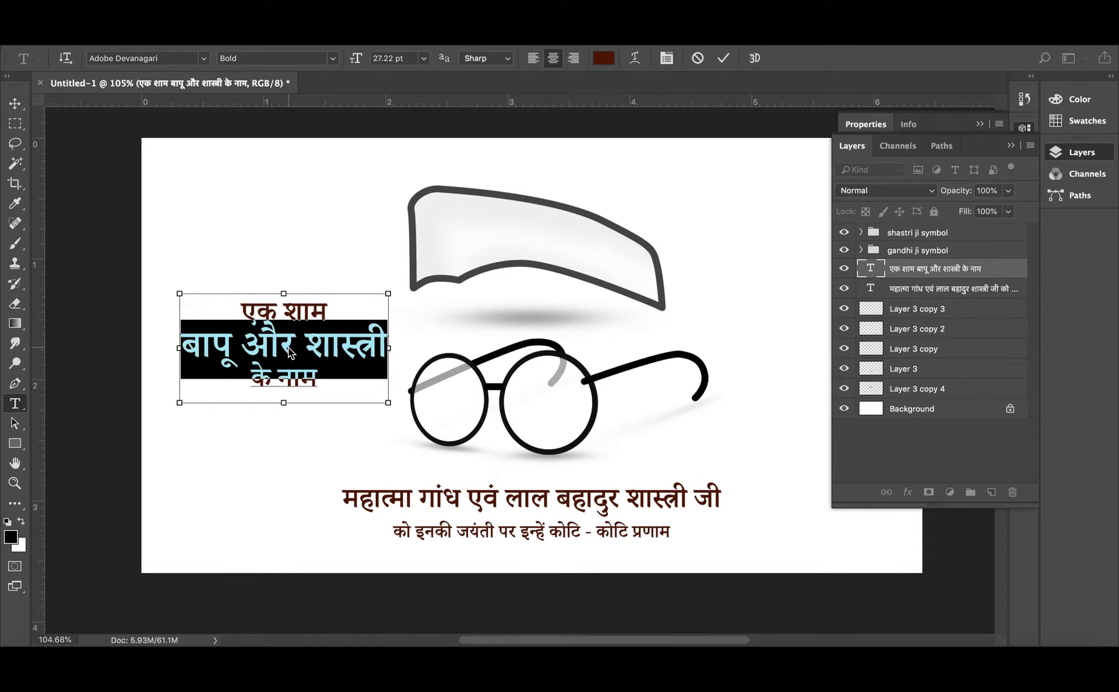
key("alt+Down")
key("alt+Down")
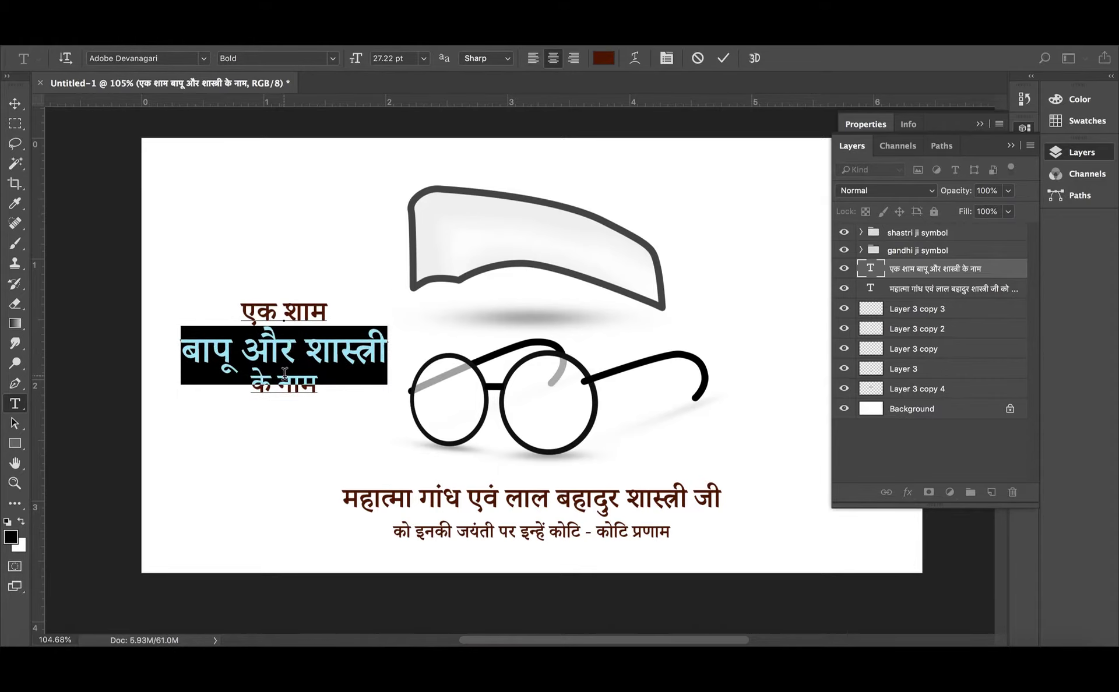
left_click_drag(318, 386, 250, 386)
key("alt+Down")
key("ctrl+Return")
key("v")
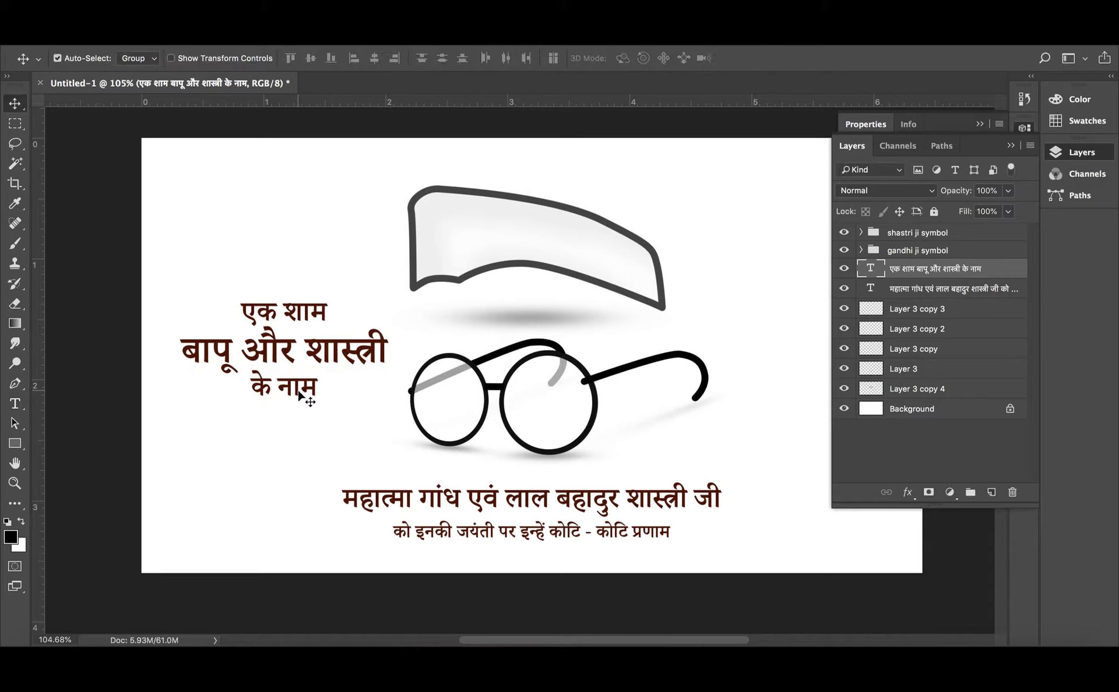
- Reposition the Hindi title and nudge the bottom tribute text slightly down
scroll(313, 407, "down", 2, "alt")
left_click(492, 414)
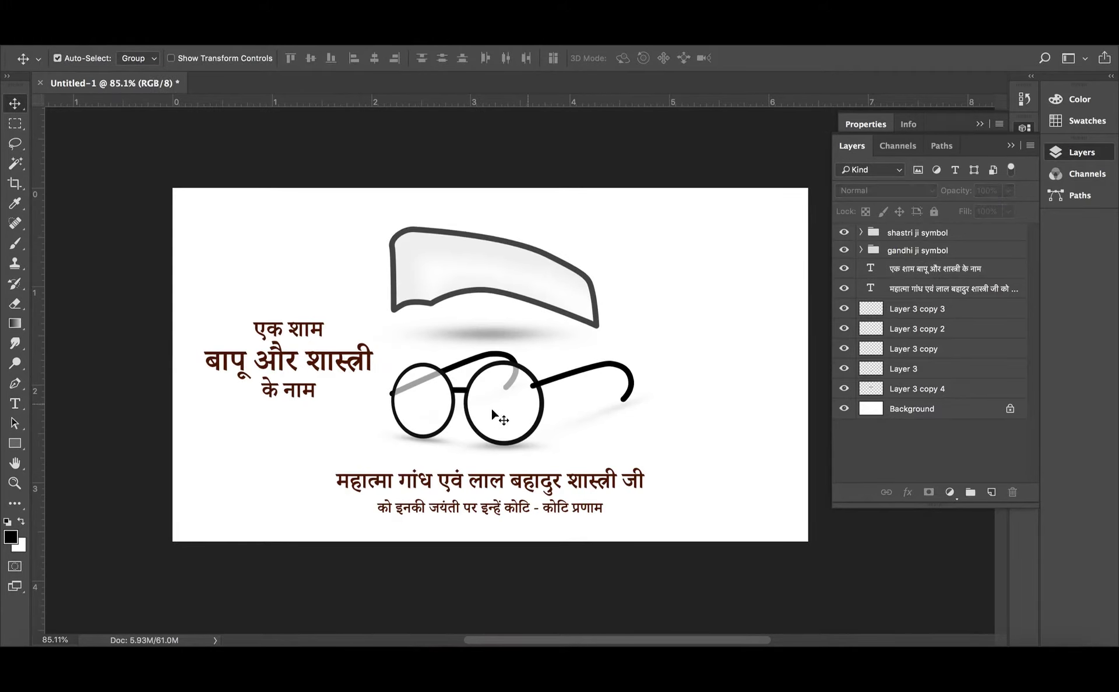
mouse_move(330, 364)
left_mouse_down()
mouse_move(342, 330)
mouse_move(333, 377)
left_mouse_up()
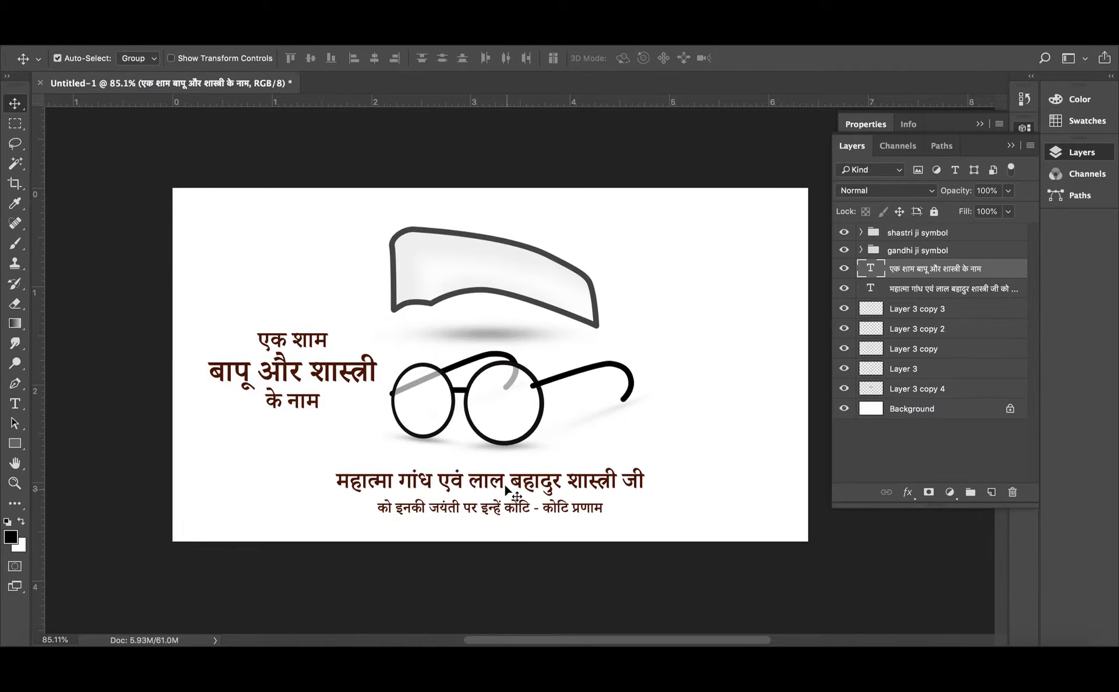
left_click_drag(507, 486, 507, 498)
left_click(353, 338)
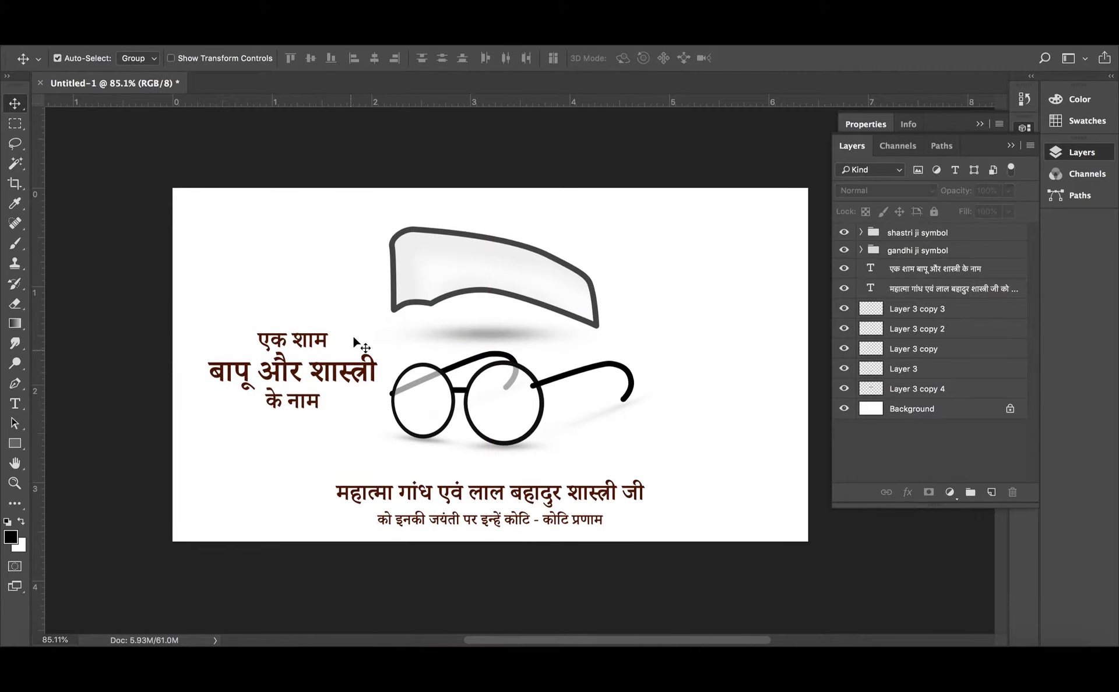
left_click_drag(313, 373, 272, 328)
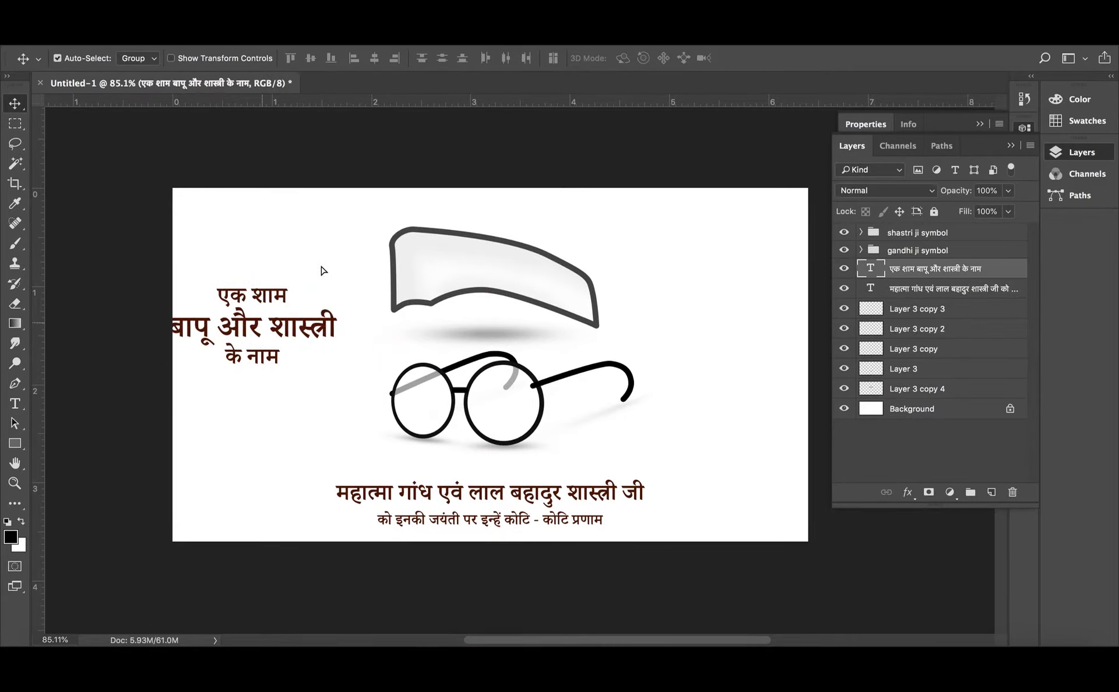
- Shift the cap and glasses right and place the Hindi title beside the glasses
mouse_move(353, 224)
left_mouse_down()
mouse_move(617, 441)
mouse_move(655, 450)
left_mouse_up()
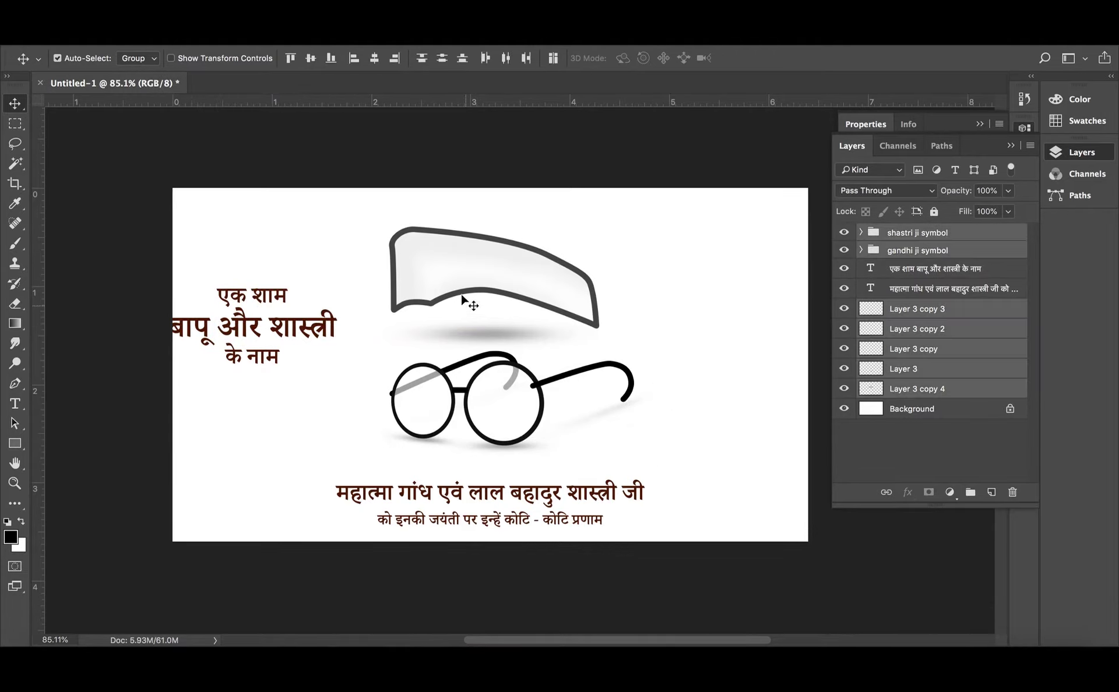
left_click_drag(460, 296, 543, 296)
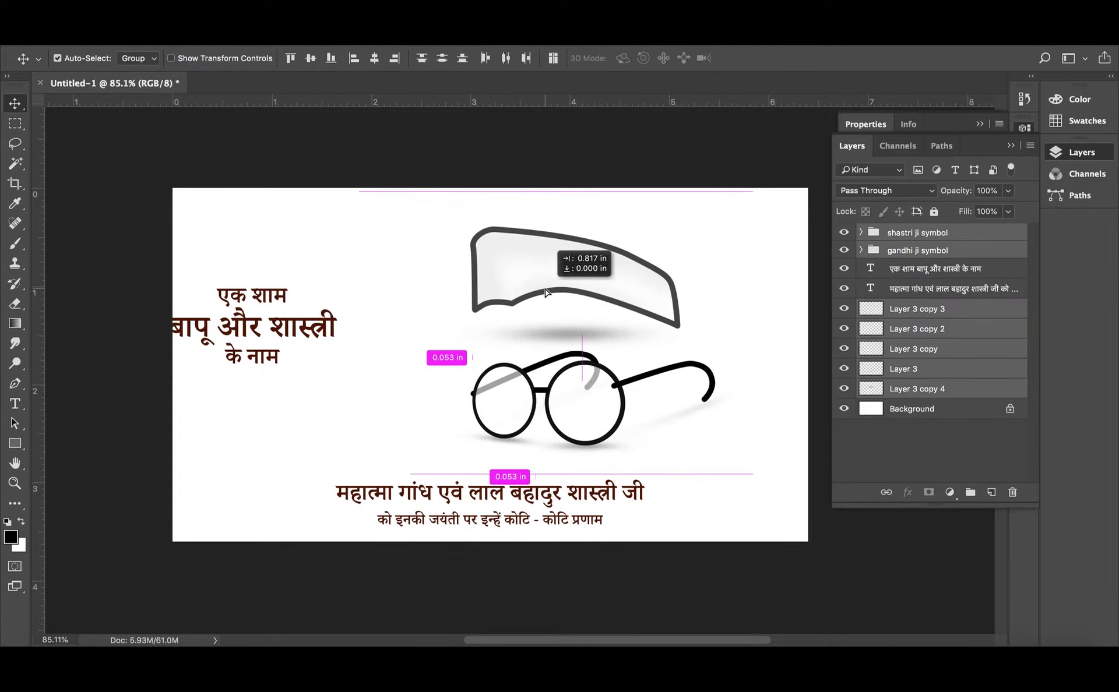
left_click_drag(273, 326, 384, 344)
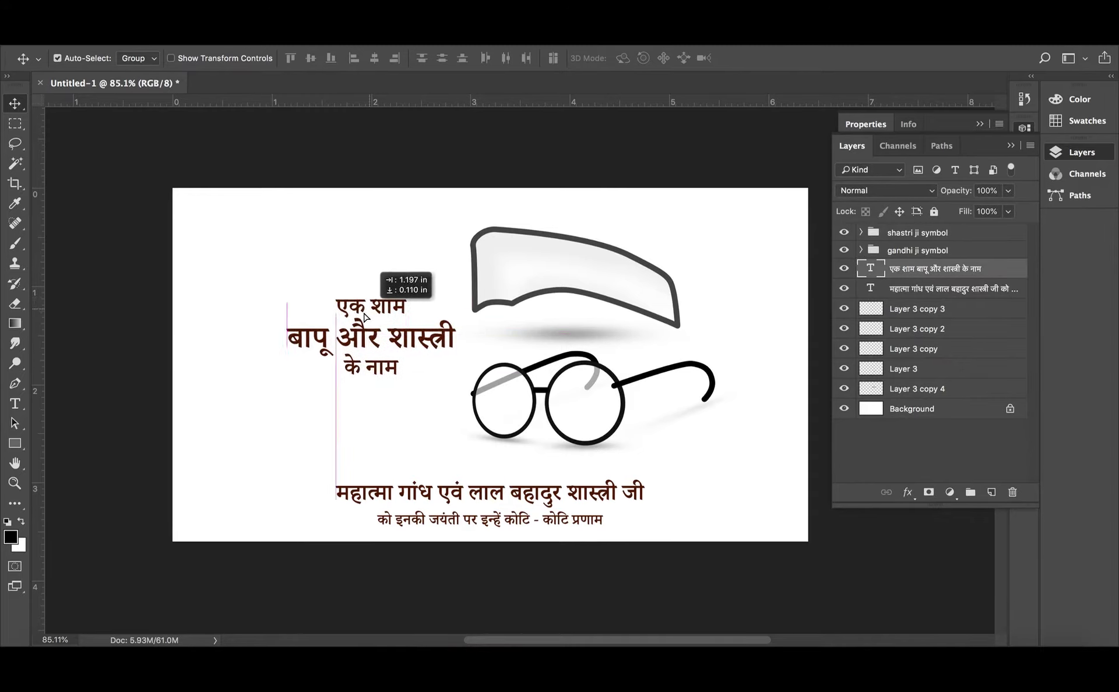
right_click(15, 444)
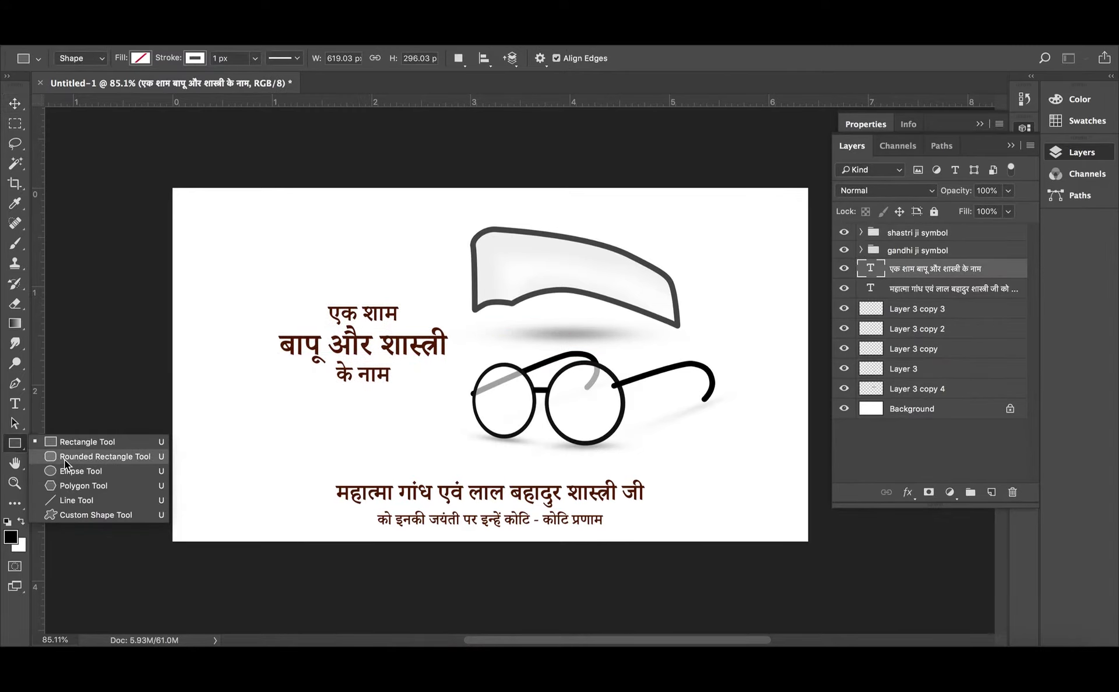
- Draw a yellow circle with no outline, send it to the back, and centre it behind the title
left_click(64, 472)
left_click_drag(306, 249, 499, 447)
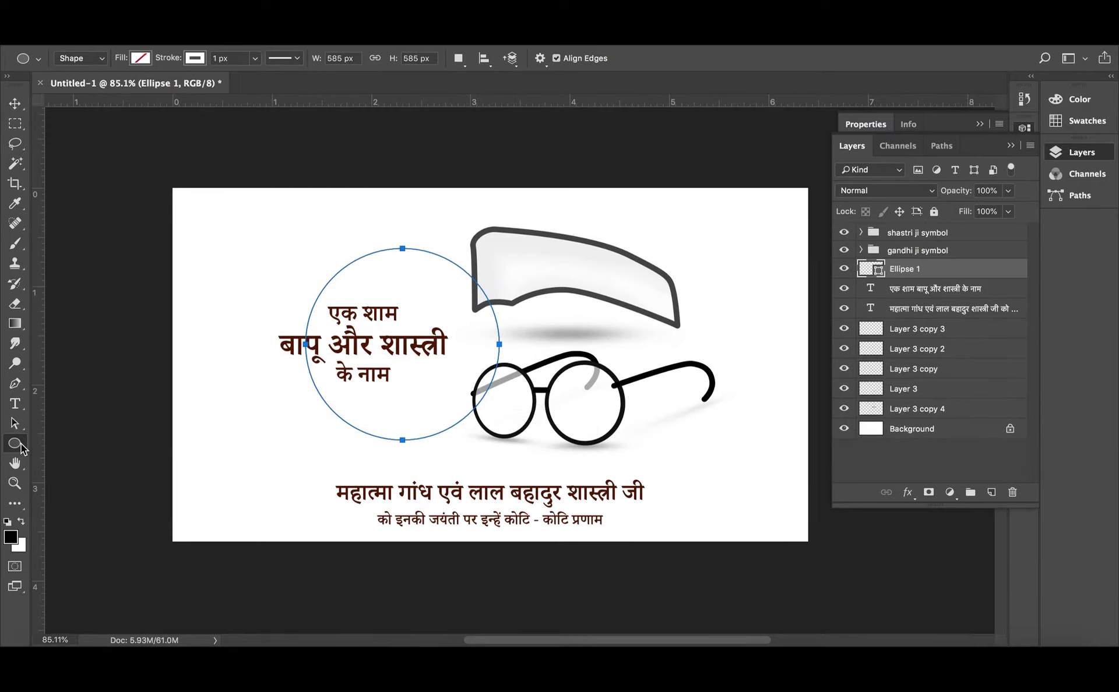
left_click(141, 57)
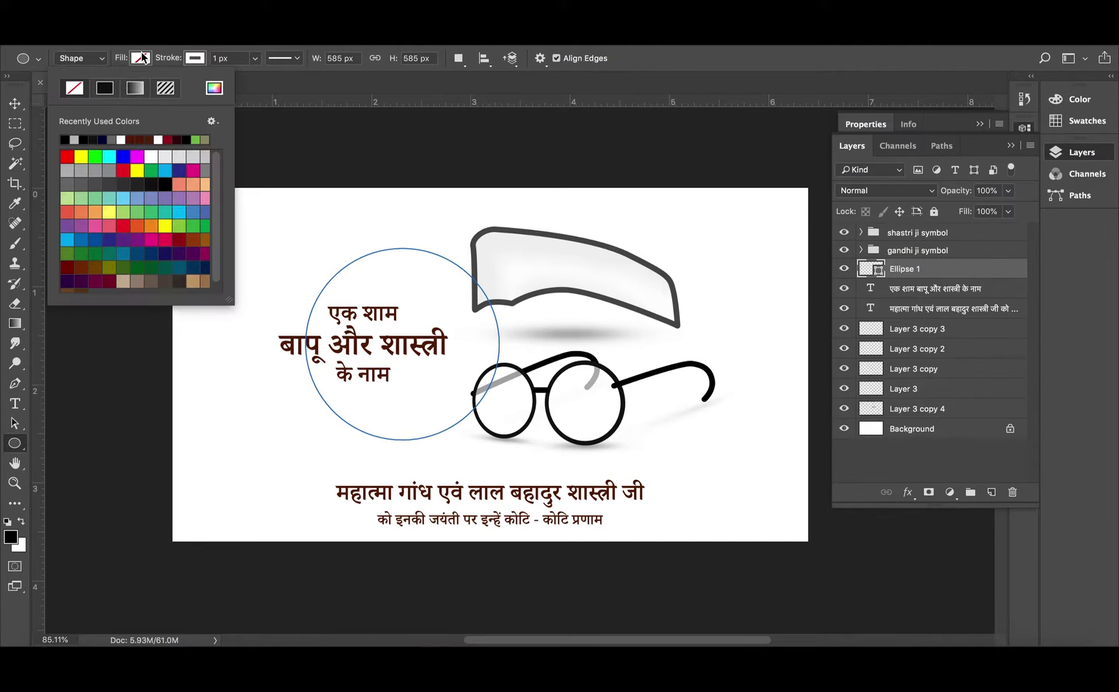
left_click(85, 157)
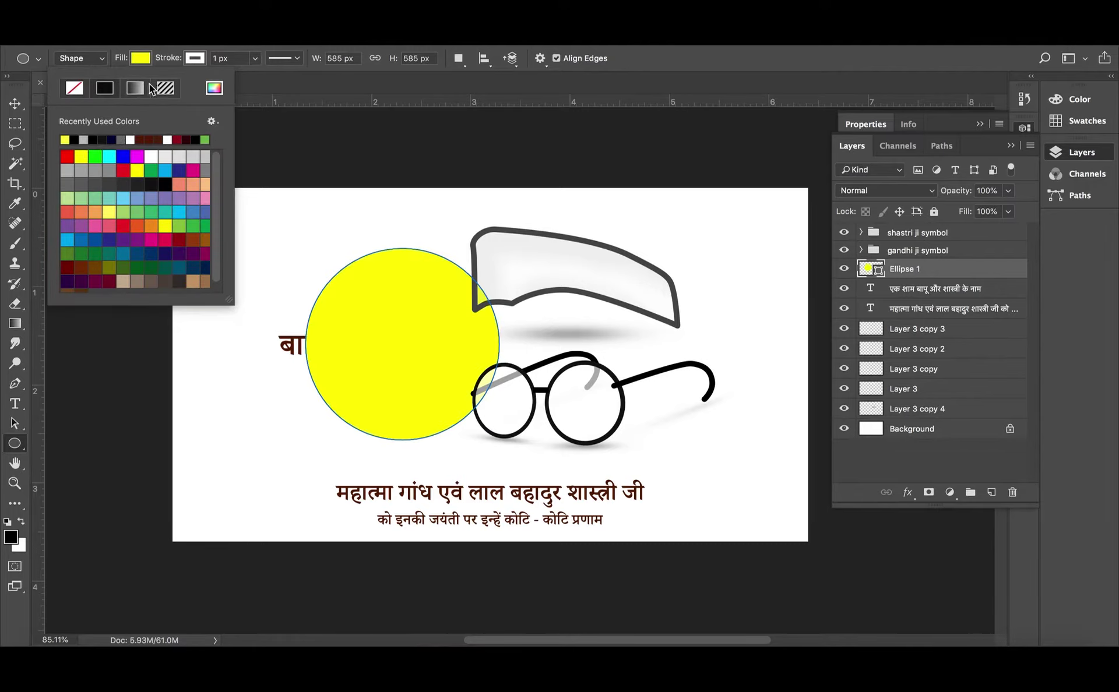
left_click(197, 58)
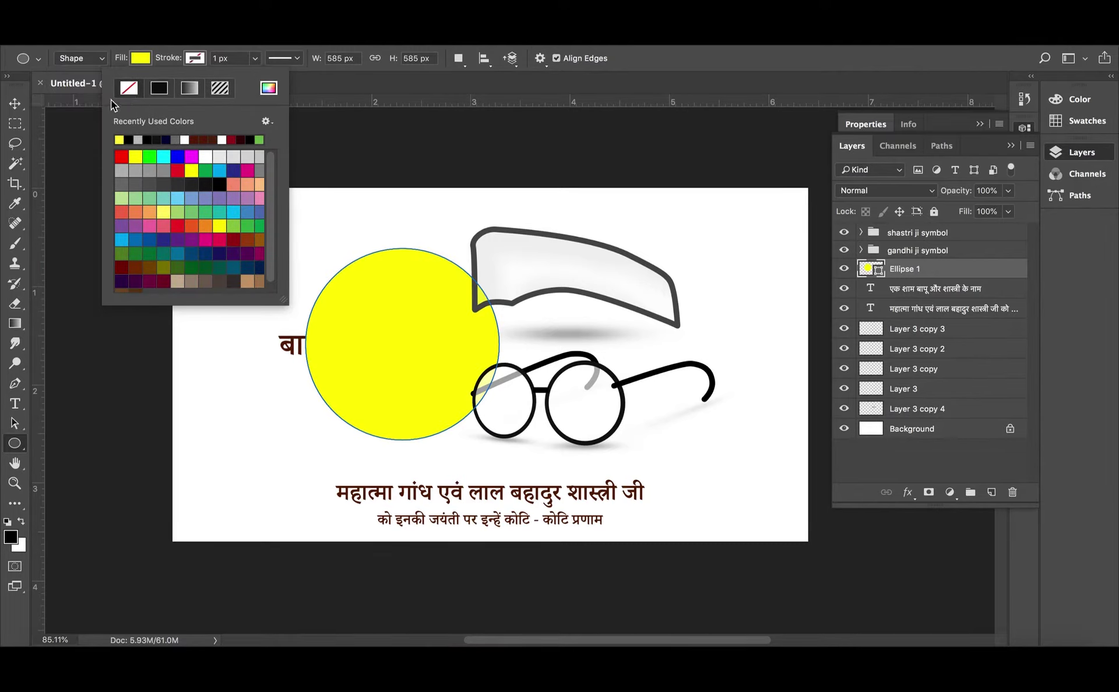
left_click(15, 104)
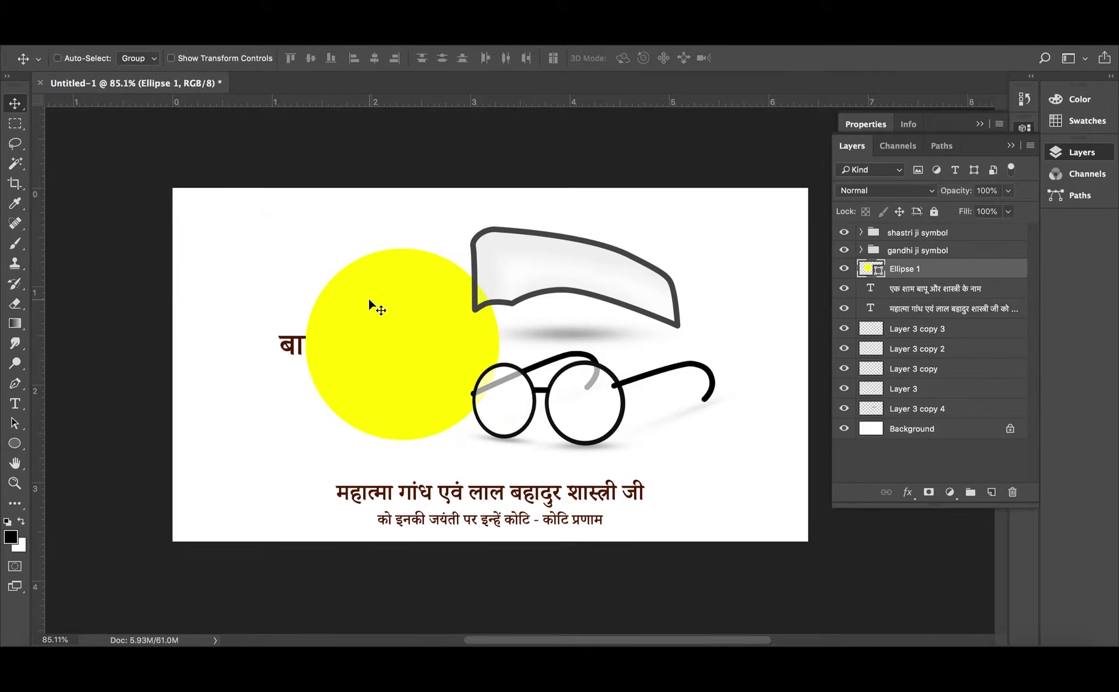
key("ctrl+shift+bracketleft")
left_click_drag(407, 286, 379, 293)
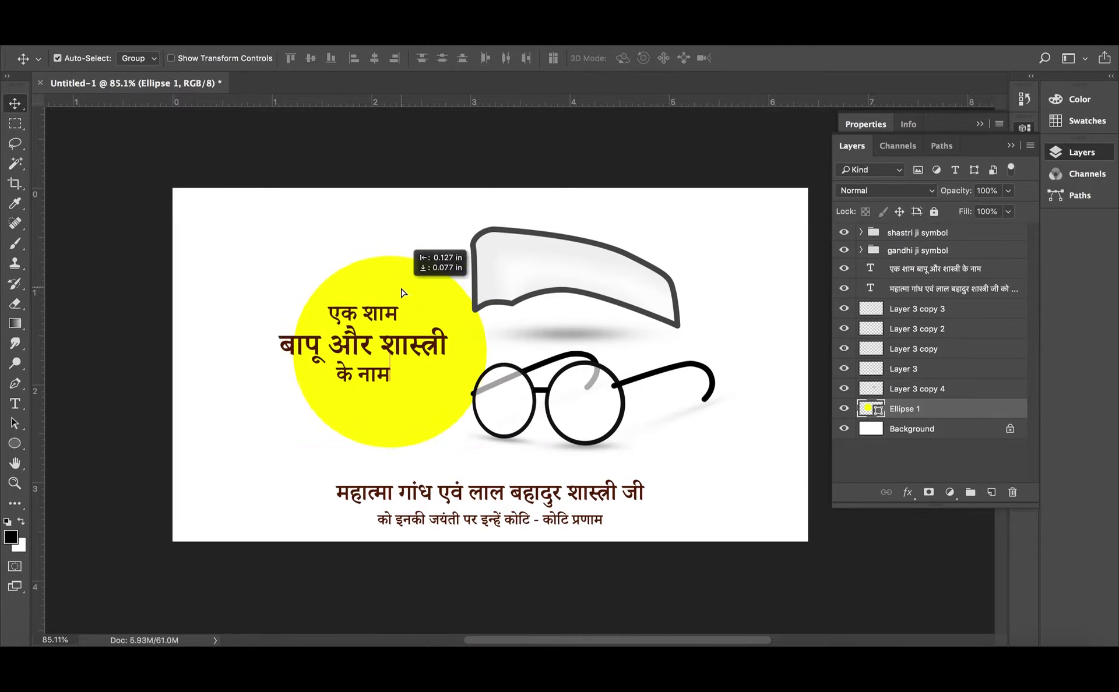
mouse_move(379, 293)
left_mouse_down()
mouse_move(374, 279)
mouse_move(332, 282)
mouse_move(376, 284)
left_mouse_up()
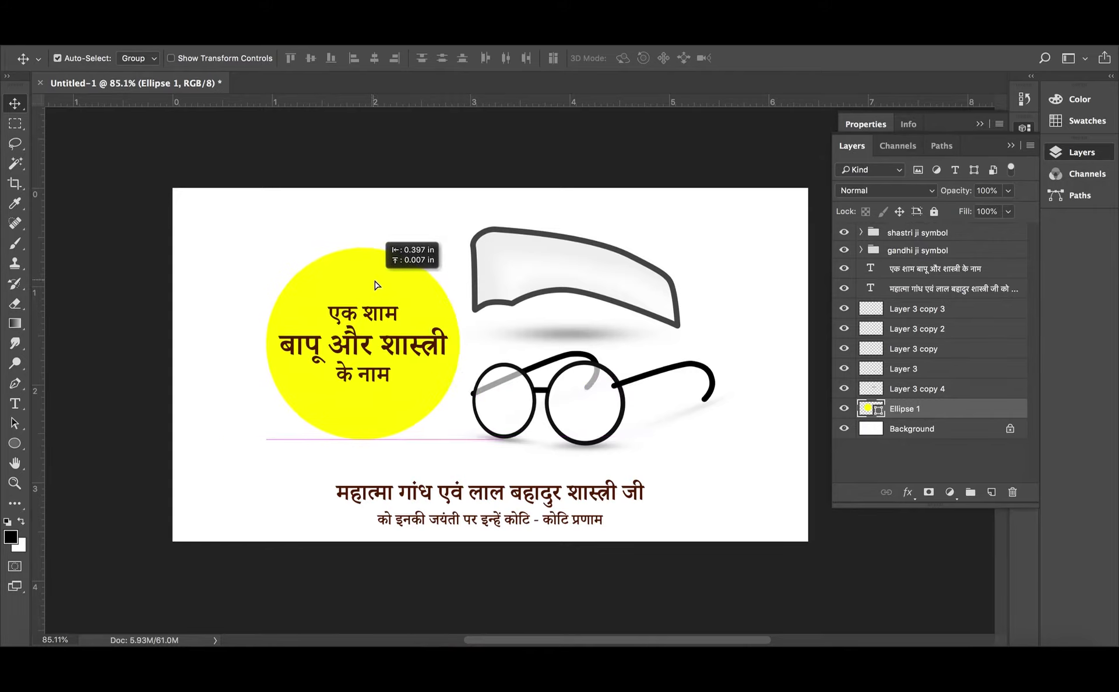
- Shrink the title and the yellow circle slightly and realign the title inside the circle
left_click(395, 351)
key("ctrl+t")
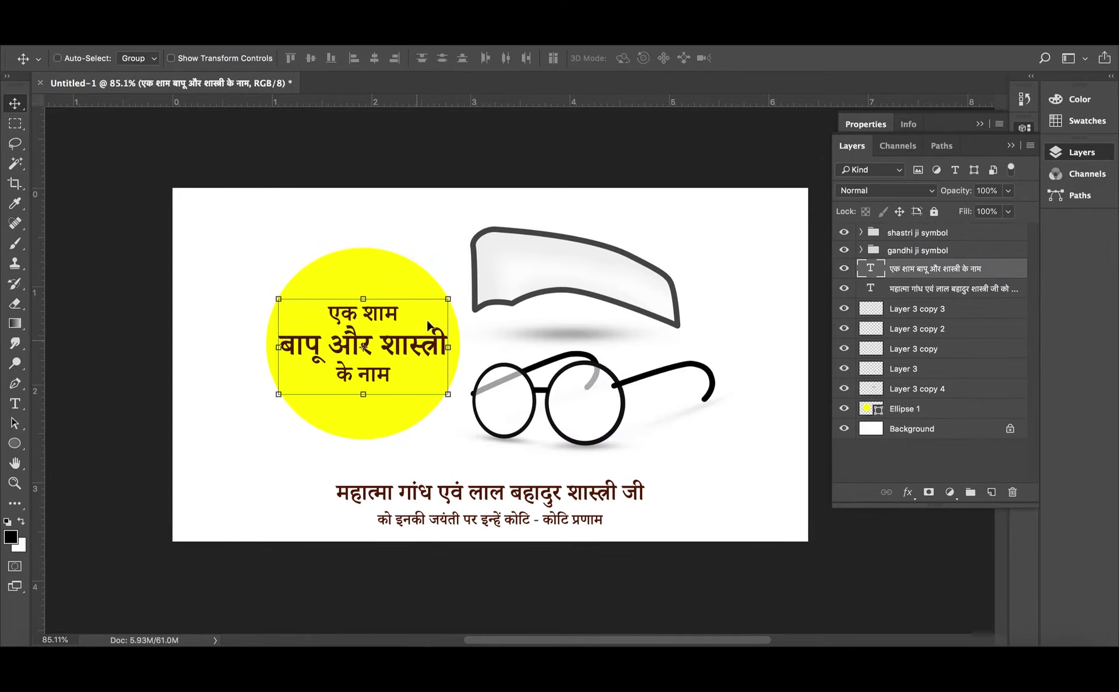
left_click_drag(448, 300, 438, 304)
key("Return")
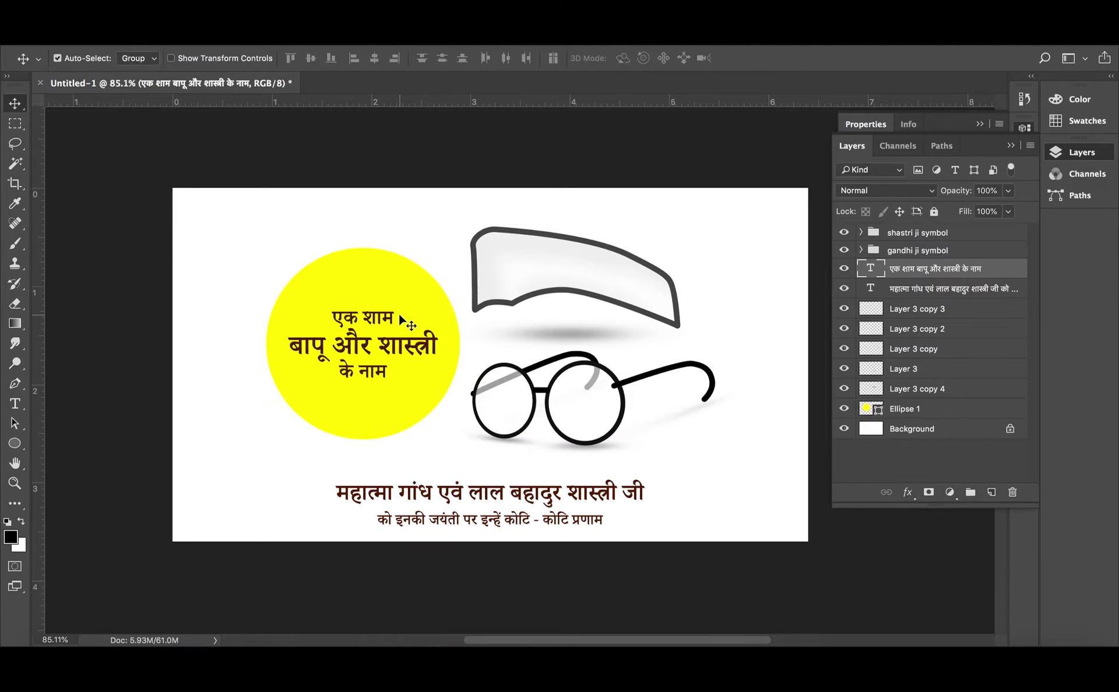
left_click(411, 286)
key("ctrl+t")
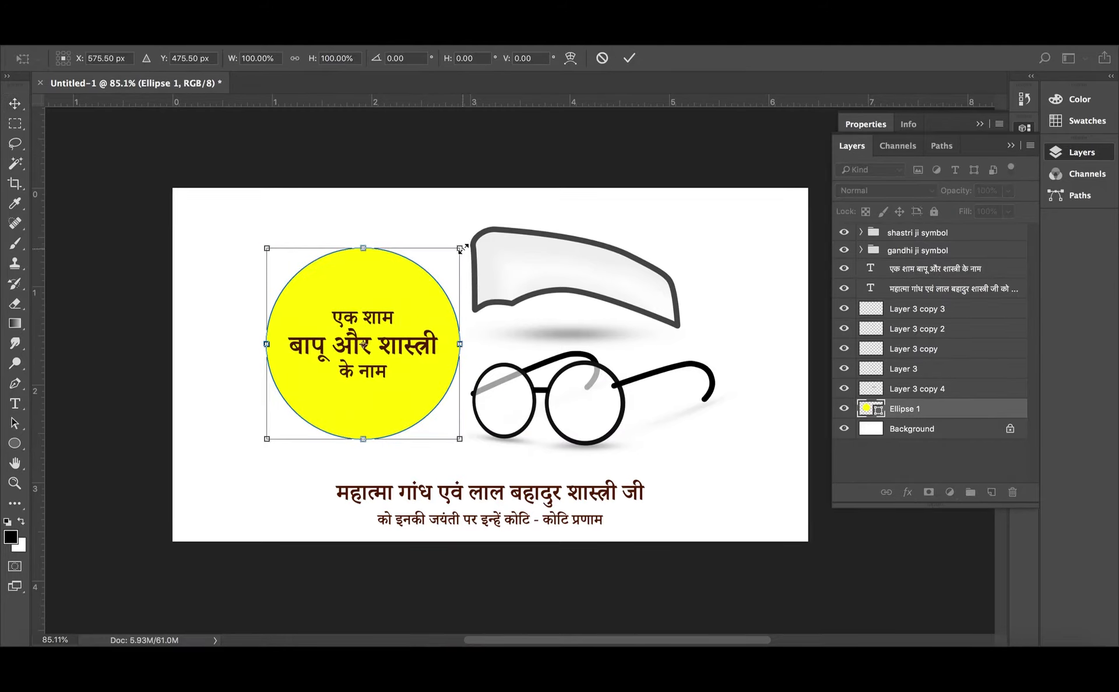
left_click_drag(460, 247, 448, 258)
key("Return")
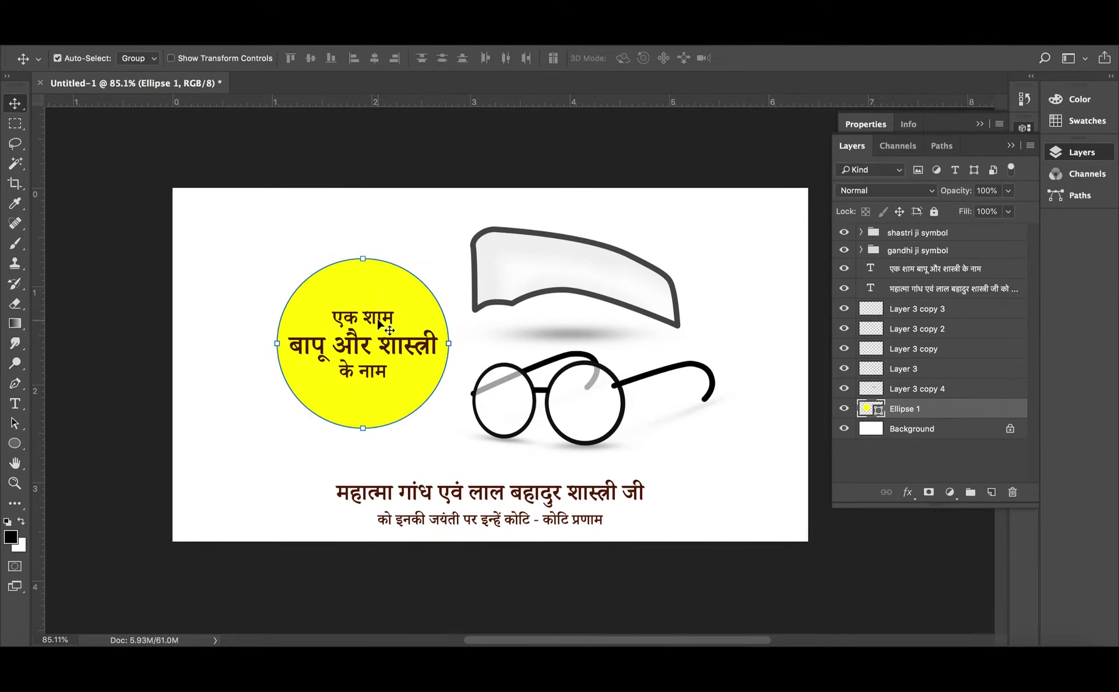
left_click_drag(379, 323, 380, 330)
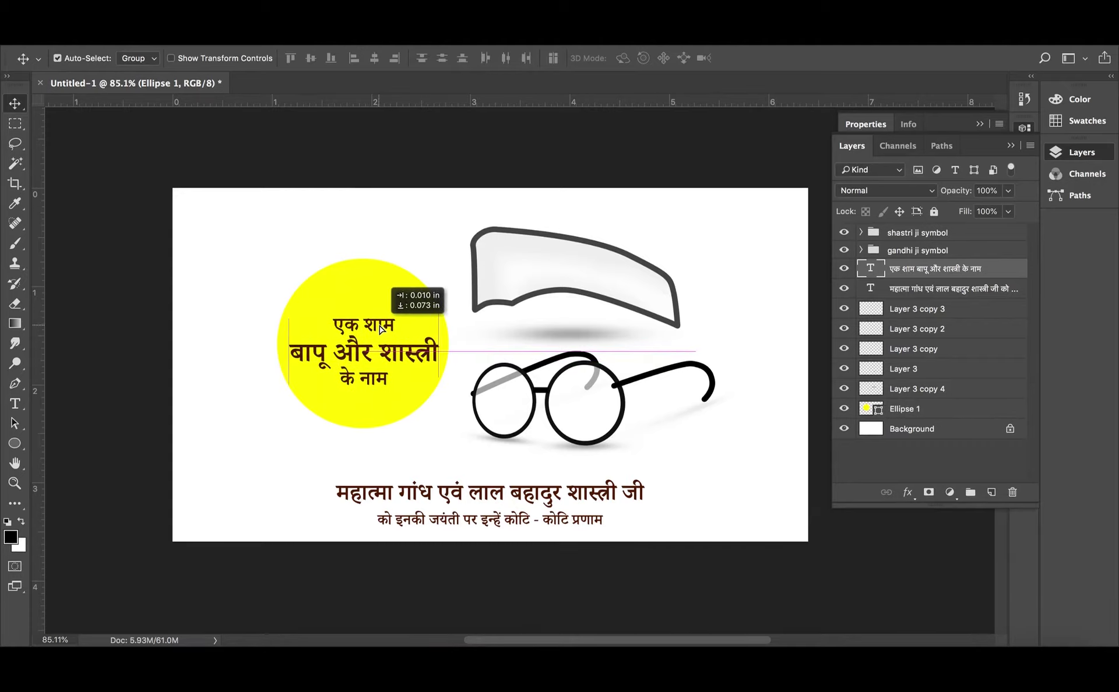
left_click_drag(379, 330, 387, 300)
- Move the cap and glasses left and place the circle with its title right of the cap
left_click(375, 295, "shift")
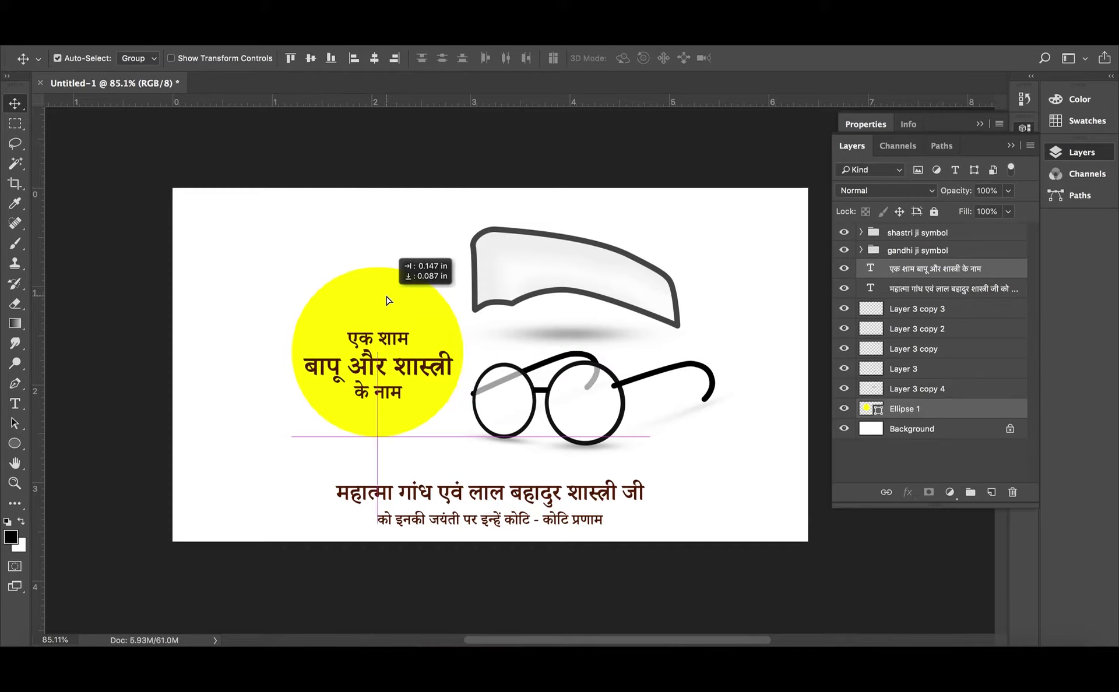
left_click(301, 273)
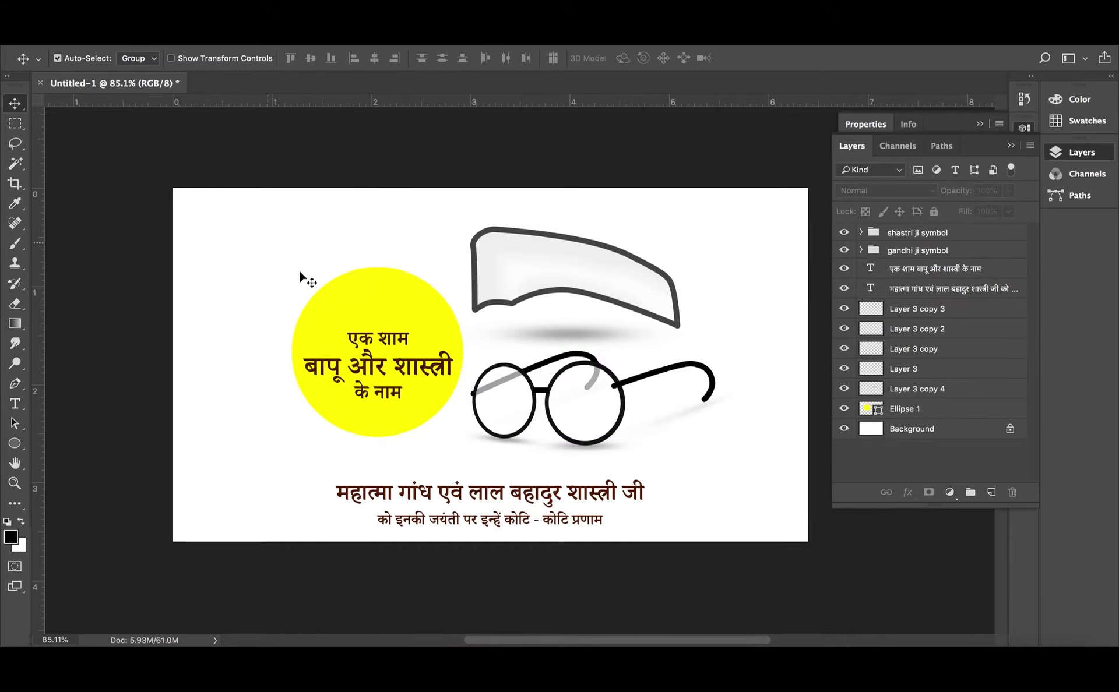
left_click(373, 336)
left_click(411, 315, "shift")
left_click_drag(410, 314, 381, 315)
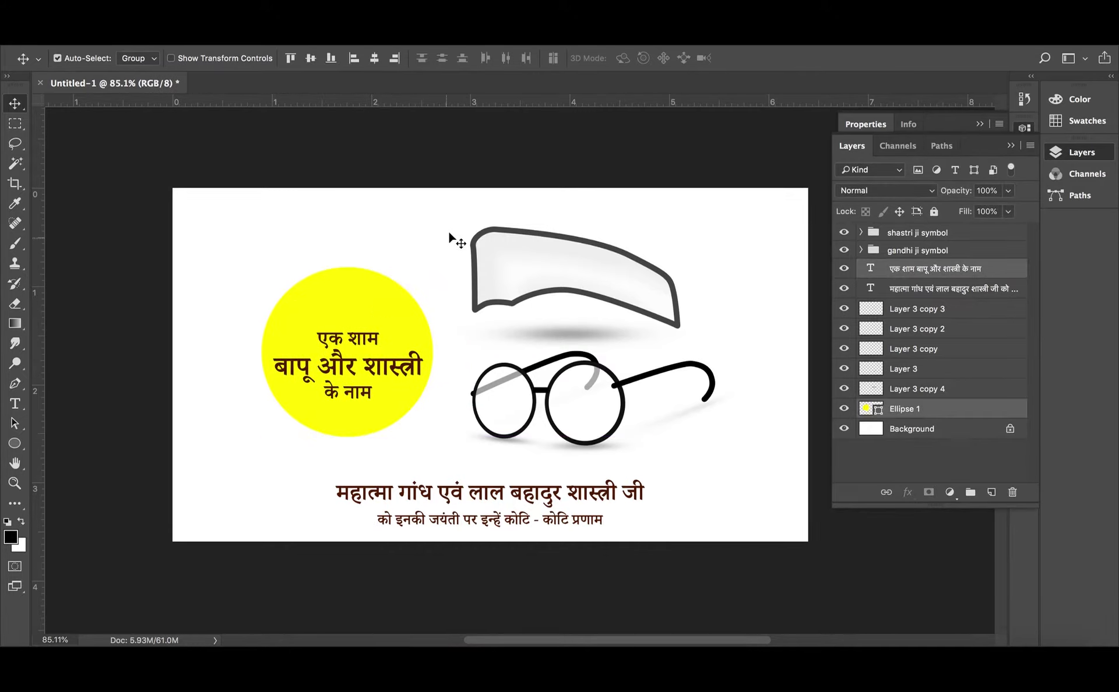
left_click_drag(449, 234, 699, 444)
mouse_move(238, 254)
left_mouse_down()
mouse_move(341, 394)
mouse_move(233, 287)
left_mouse_up()
left_click_drag(387, 213, 734, 452)
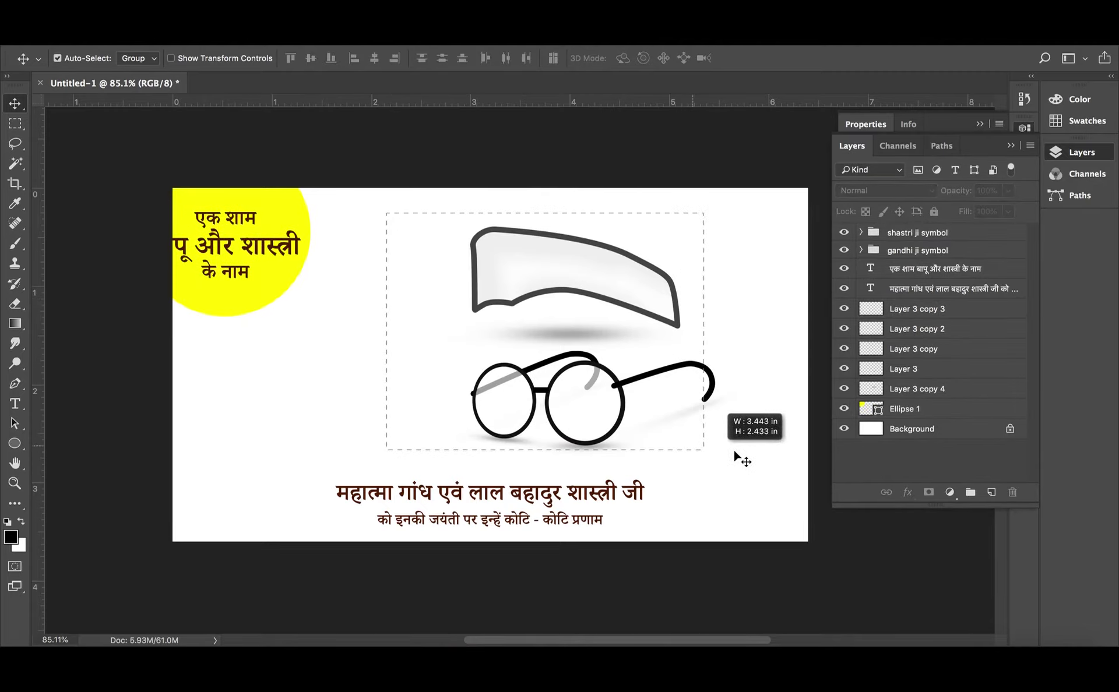
left_click_drag(583, 371, 493, 371)
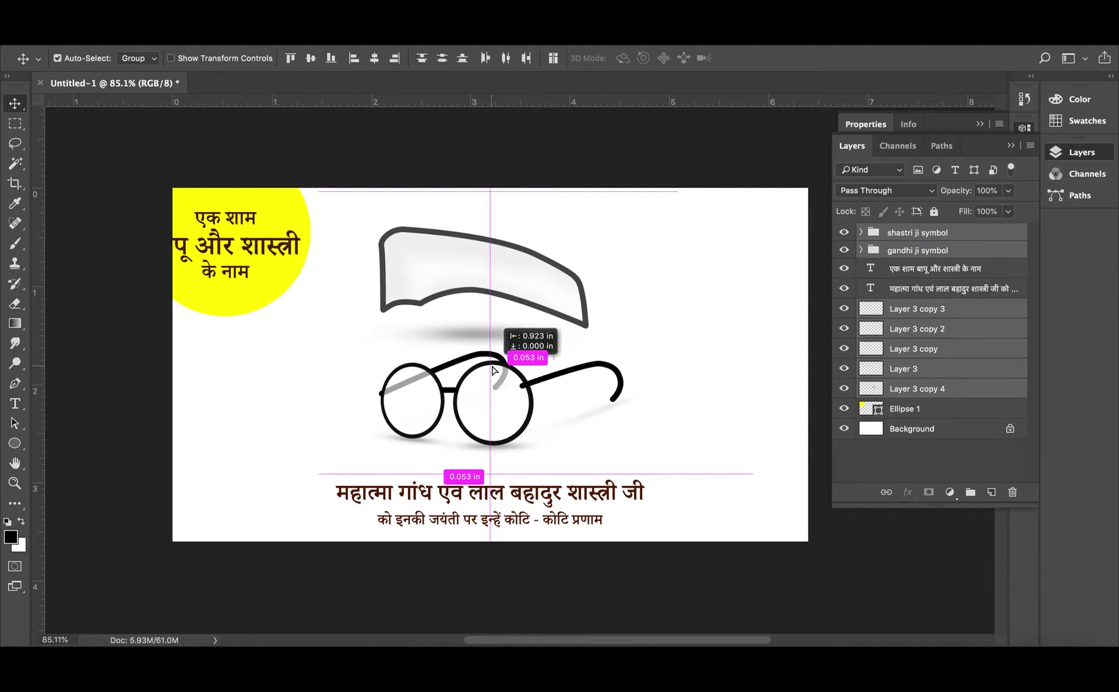
mouse_move(246, 256)
left_mouse_down()
mouse_move(658, 322)
mouse_move(682, 338)
left_mouse_up()
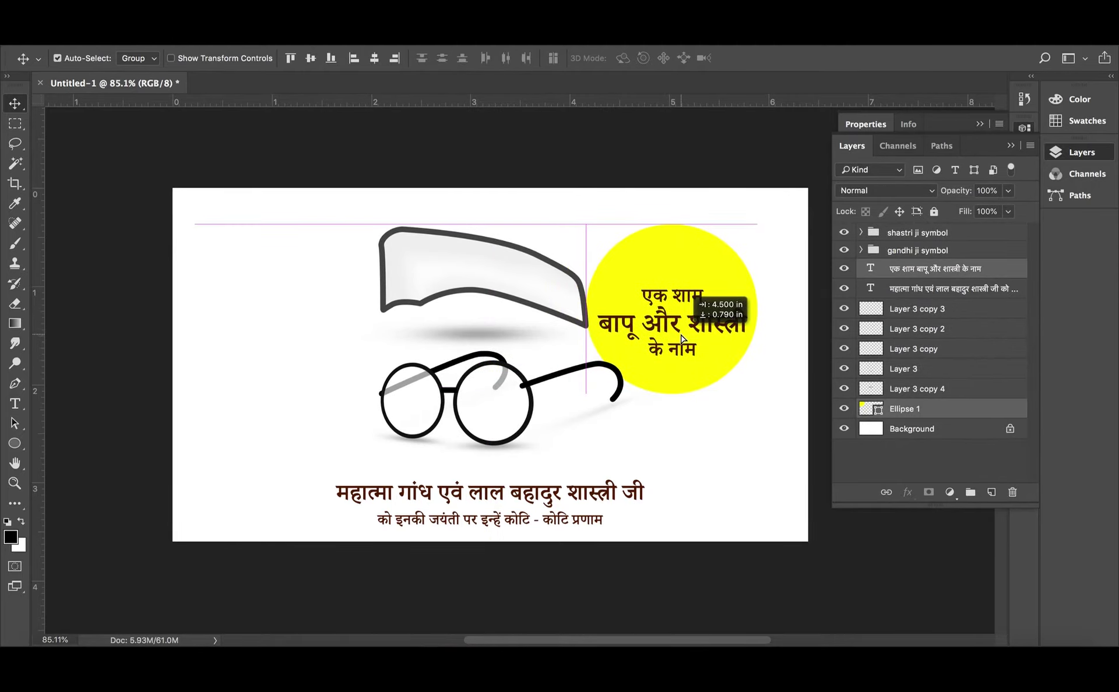
- Scale the circle and heading to about 68% and raise it beside the cap
key("ctrl+t")
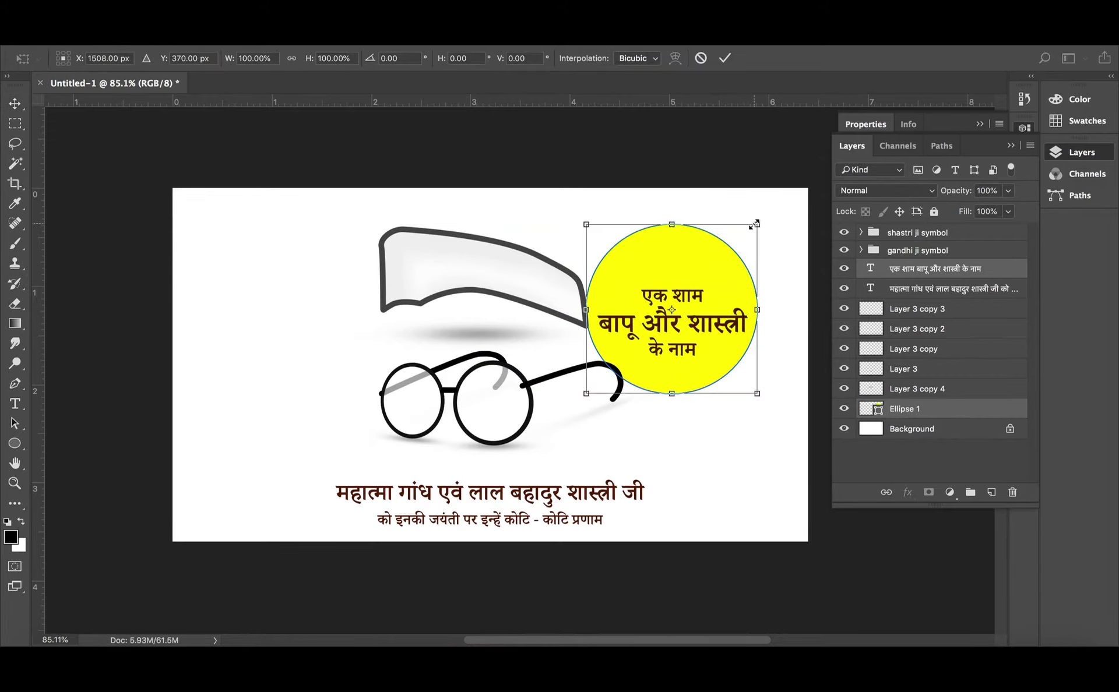
left_click_drag(754, 224, 705, 282)
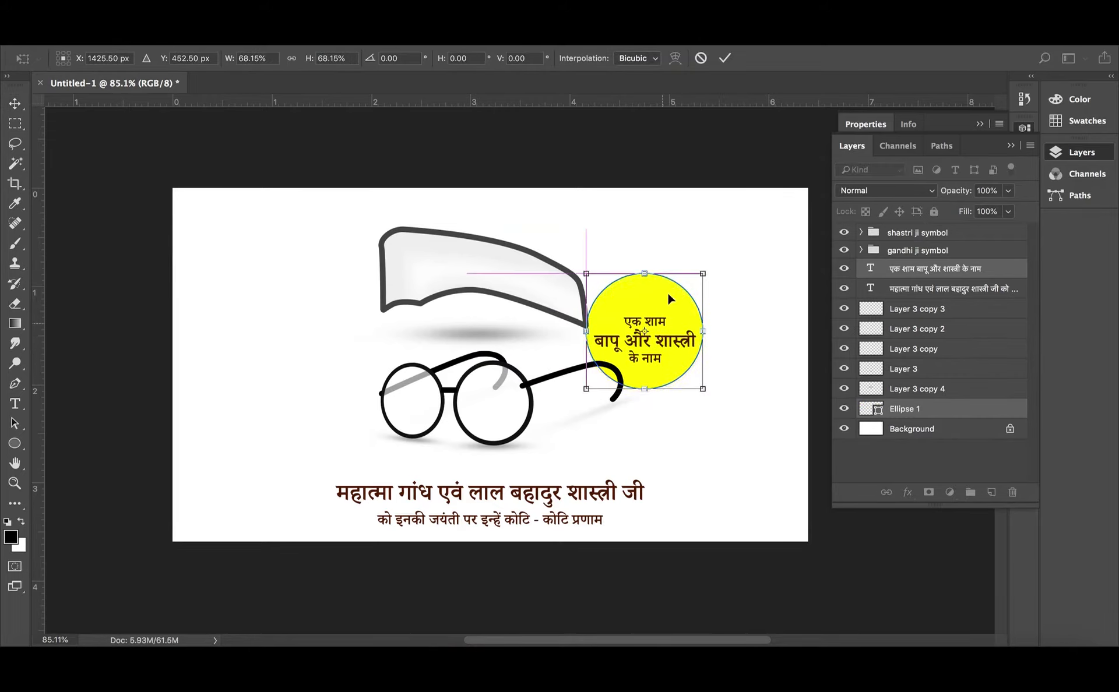
mouse_move(671, 337)
left_mouse_down()
mouse_move(680, 311)
mouse_move(669, 303)
left_mouse_up()
key("Return")
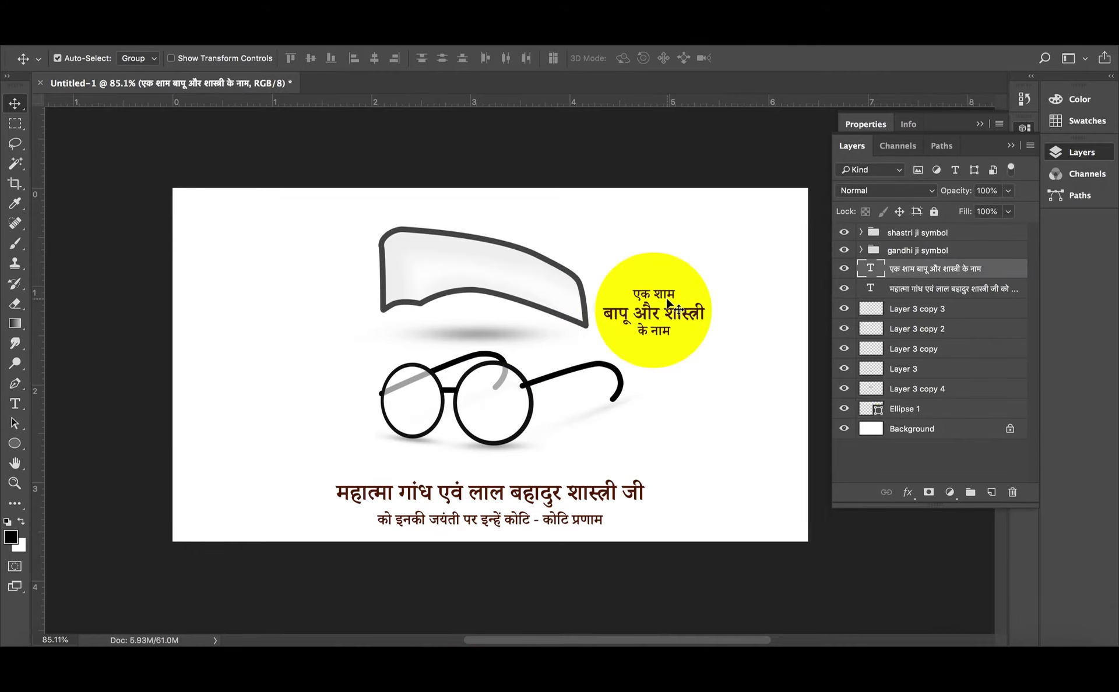
- Trace a bird outline with the Pen tool near the top right of the yellow circle and make it a selection
scroll(669, 303, "up", 1)
scroll(670, 314, "up", 2)
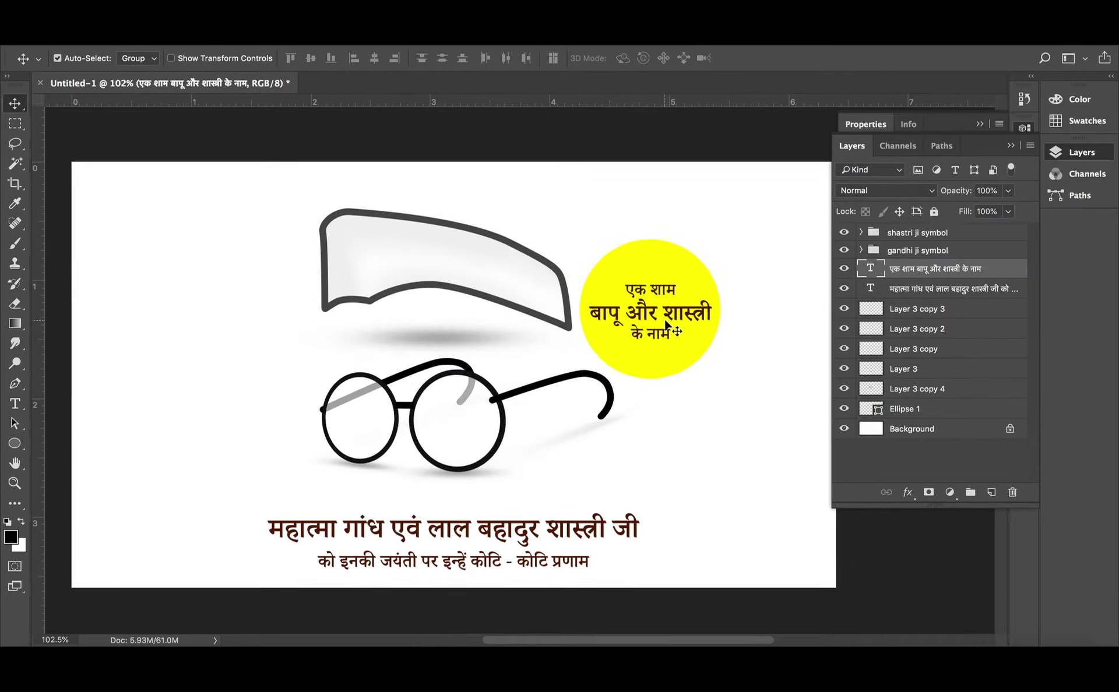
left_click_drag(642, 230, 594, 332)
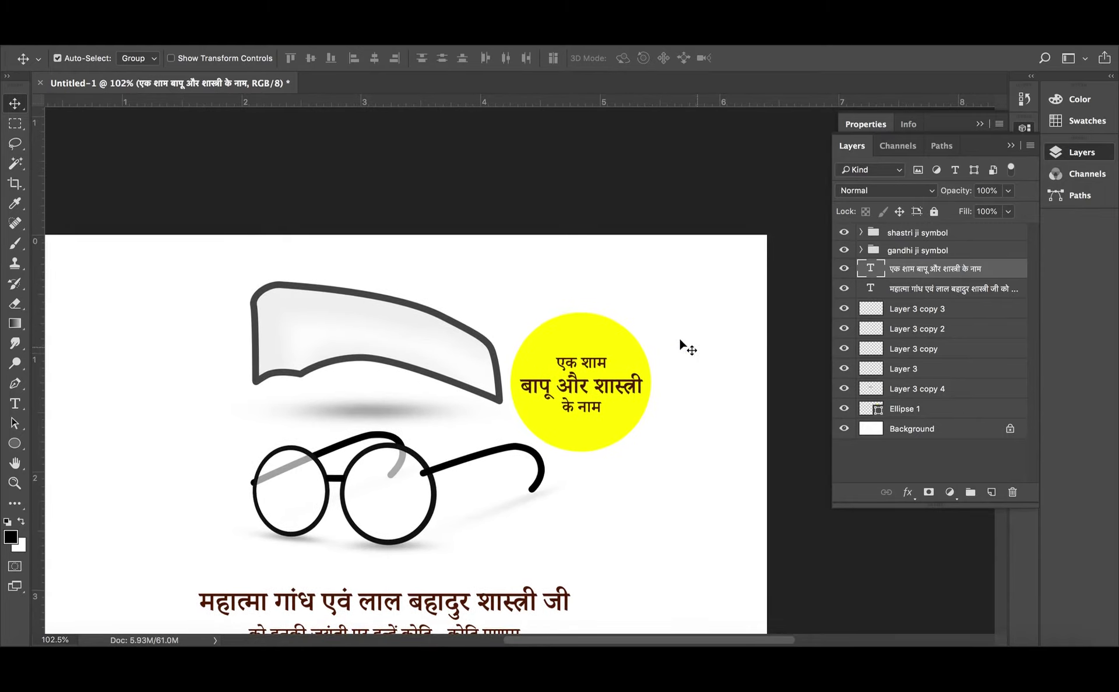
scroll(614, 352, "up", 5)
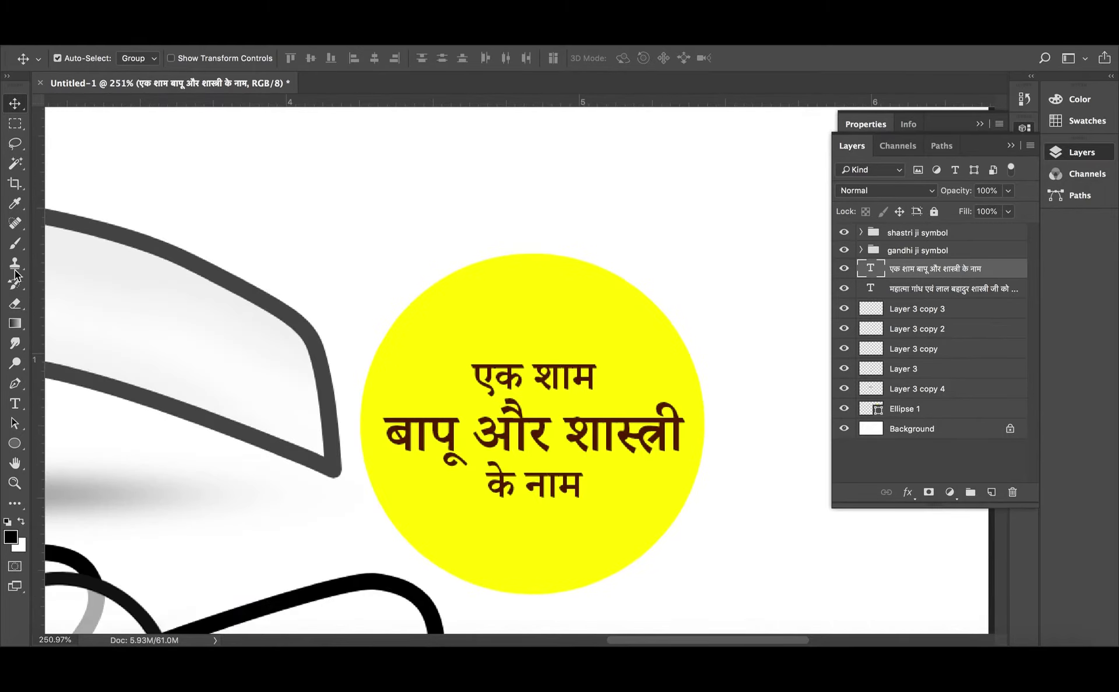
key("p")
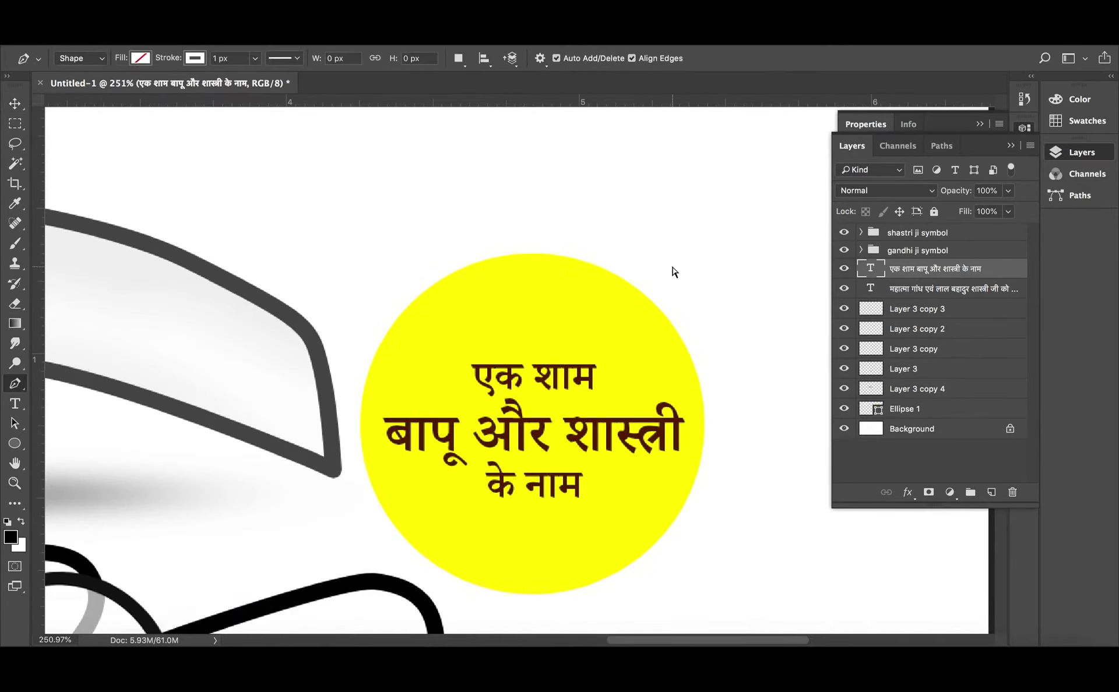
key("ctrl+shift+n")
key("Escape")
scroll(577, 318, "up", 1)
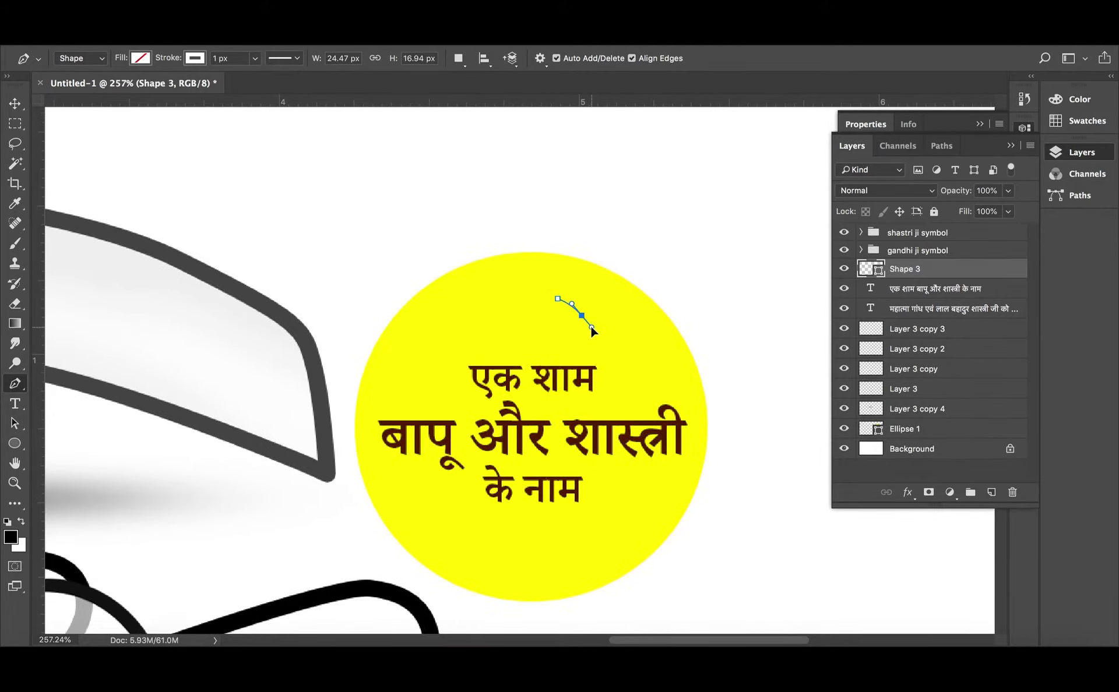
left_click(592, 340)
left_click(646, 327)
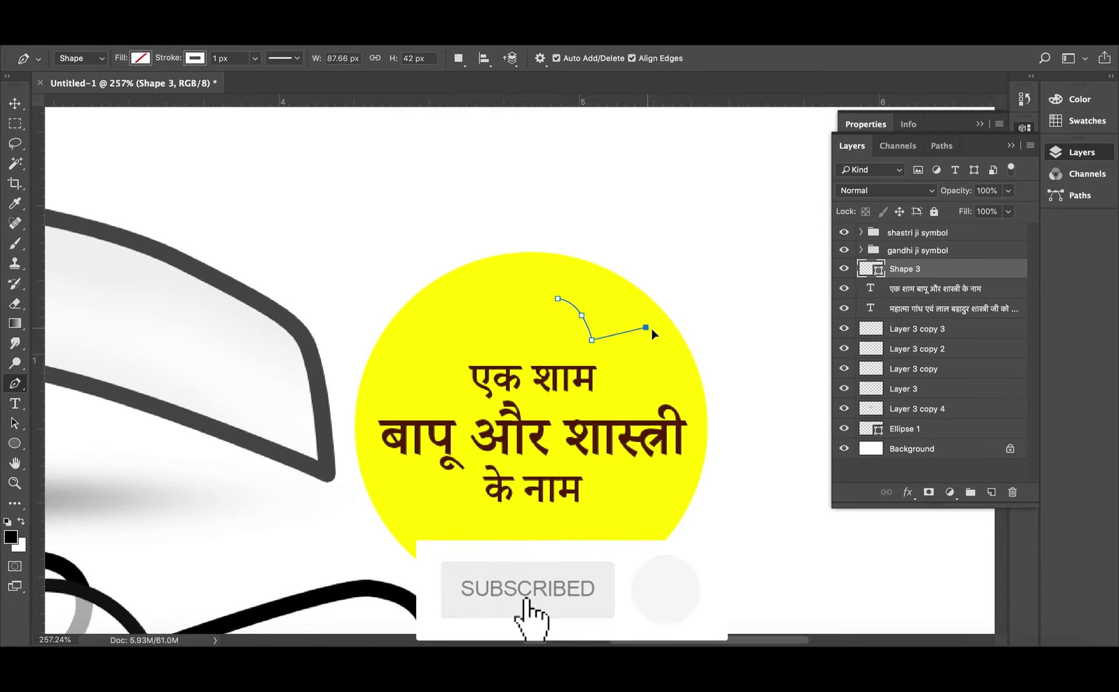
left_click(673, 331)
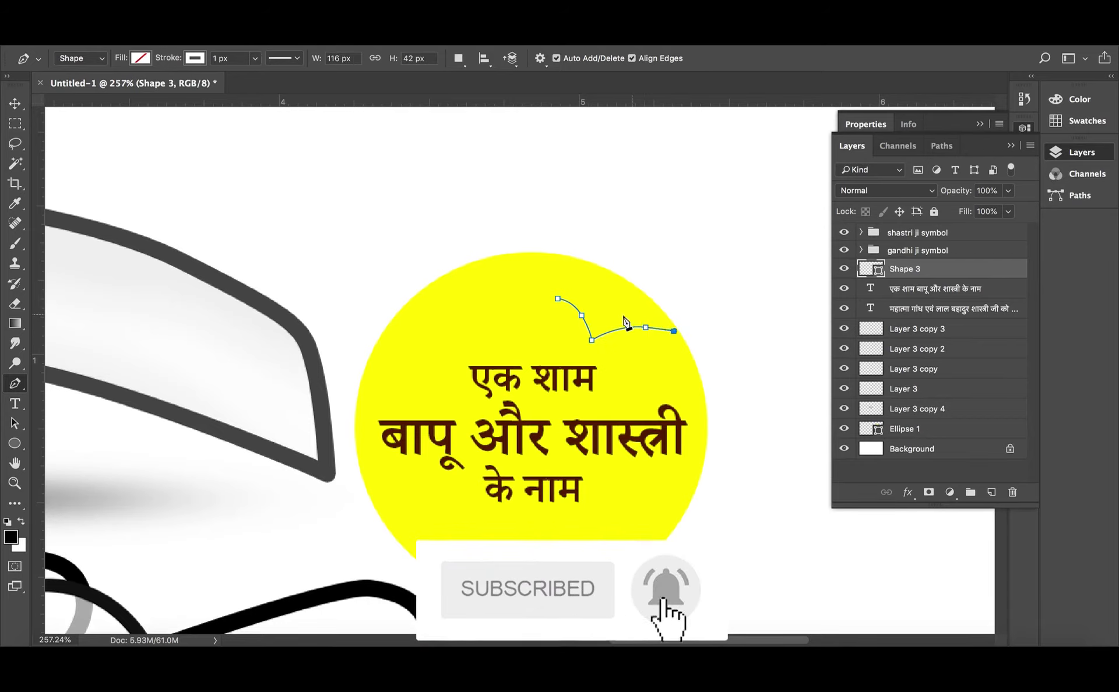
left_click(597, 322)
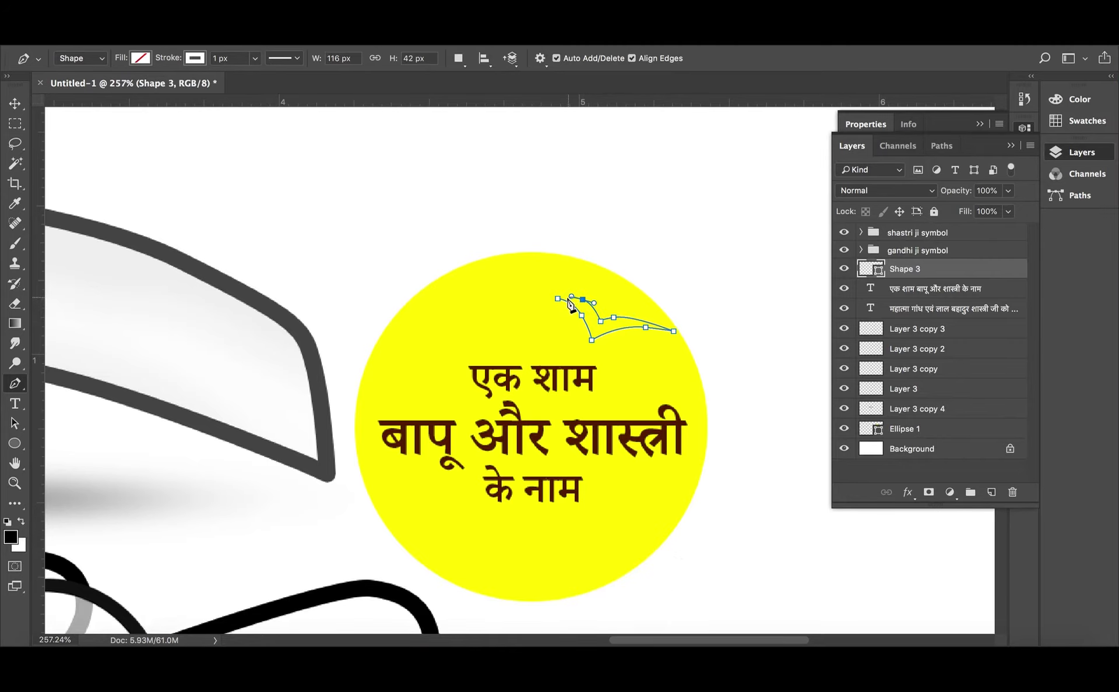
scroll(557, 332, "down", 2)
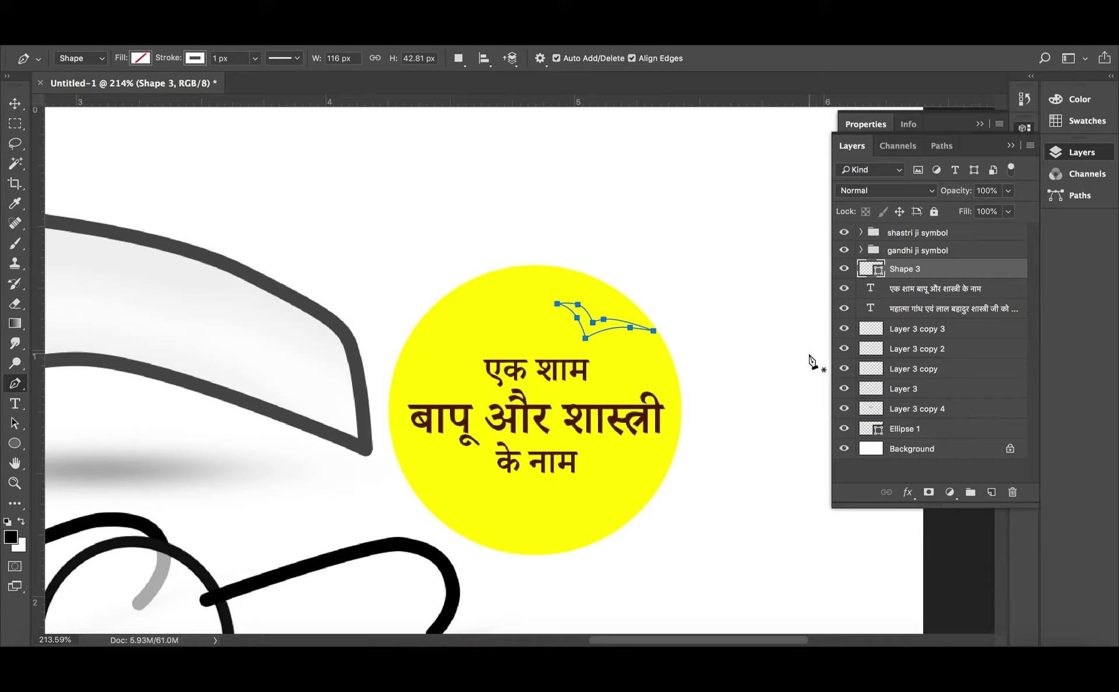
key("Return")
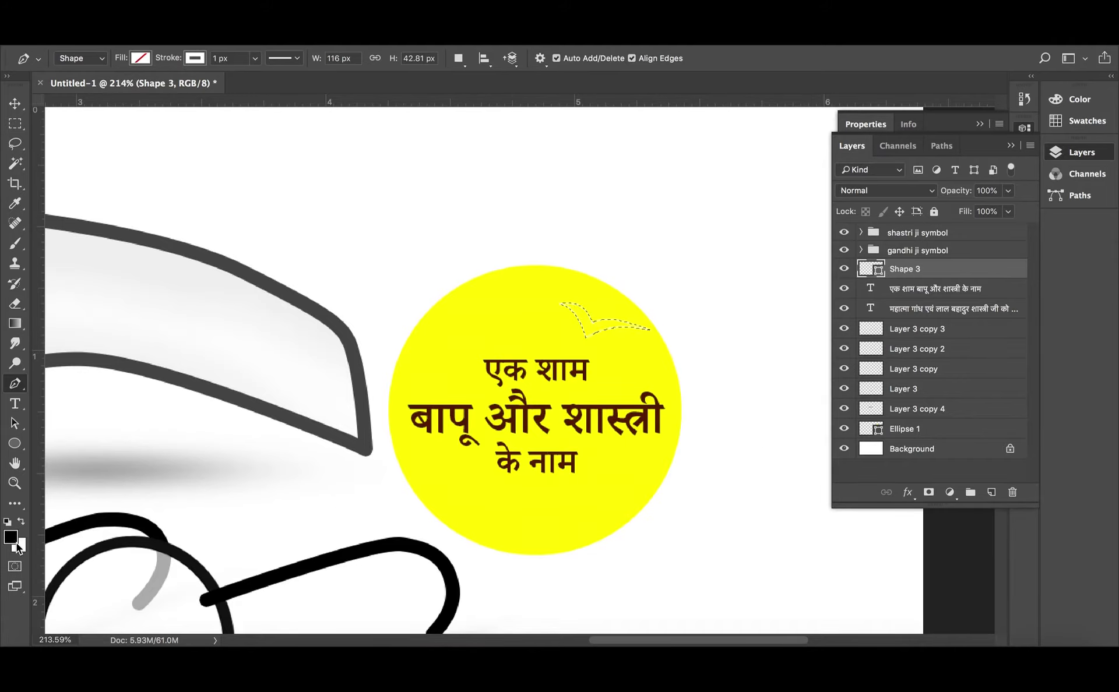
- Fill the bird selection with black on a new layer, deselect, and nudge it slightly left
key("ctrl+shift+n")
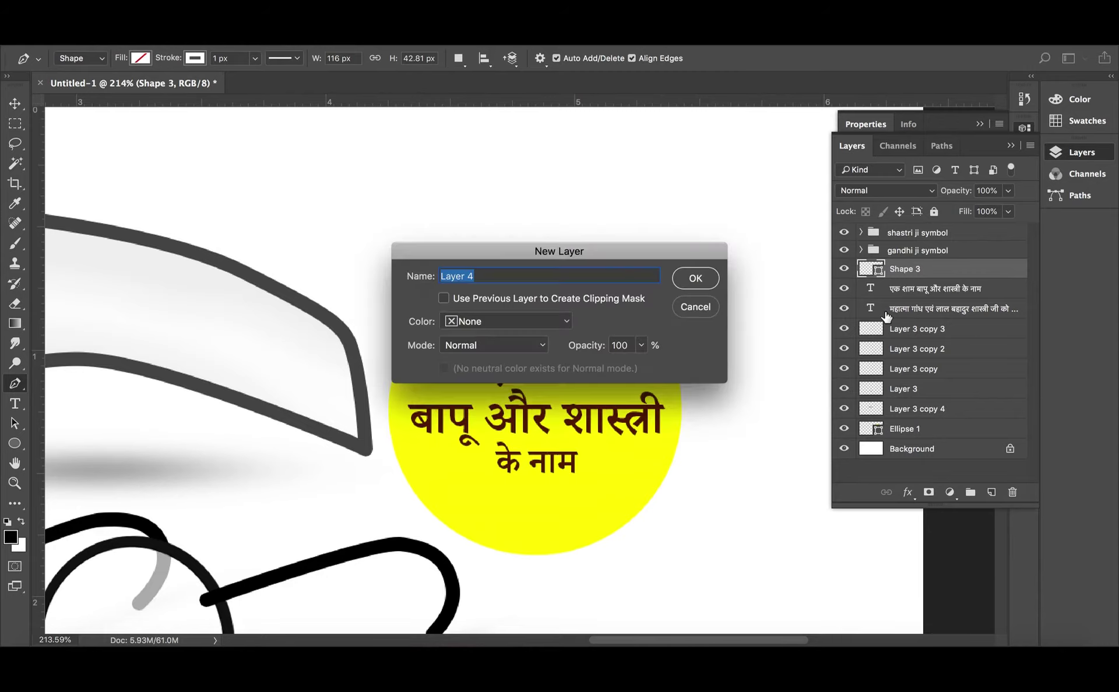
key("Return")
key("alt+BackSpace")
key("ctrl+d")
key("v")
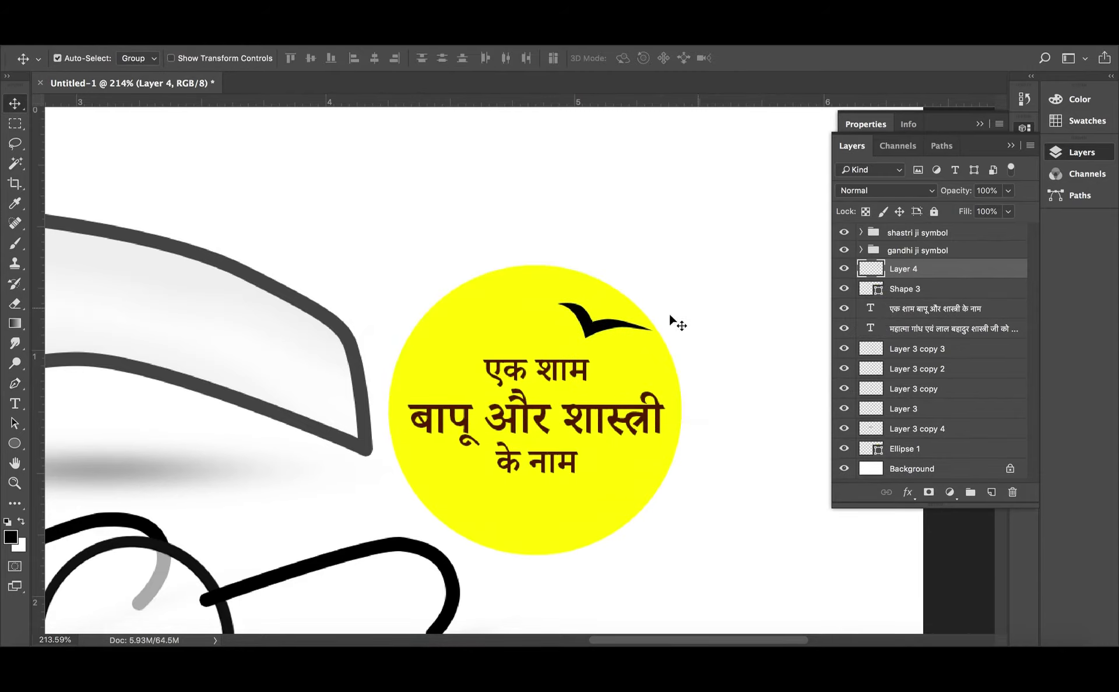
left_click_drag(604, 330, 589, 330)
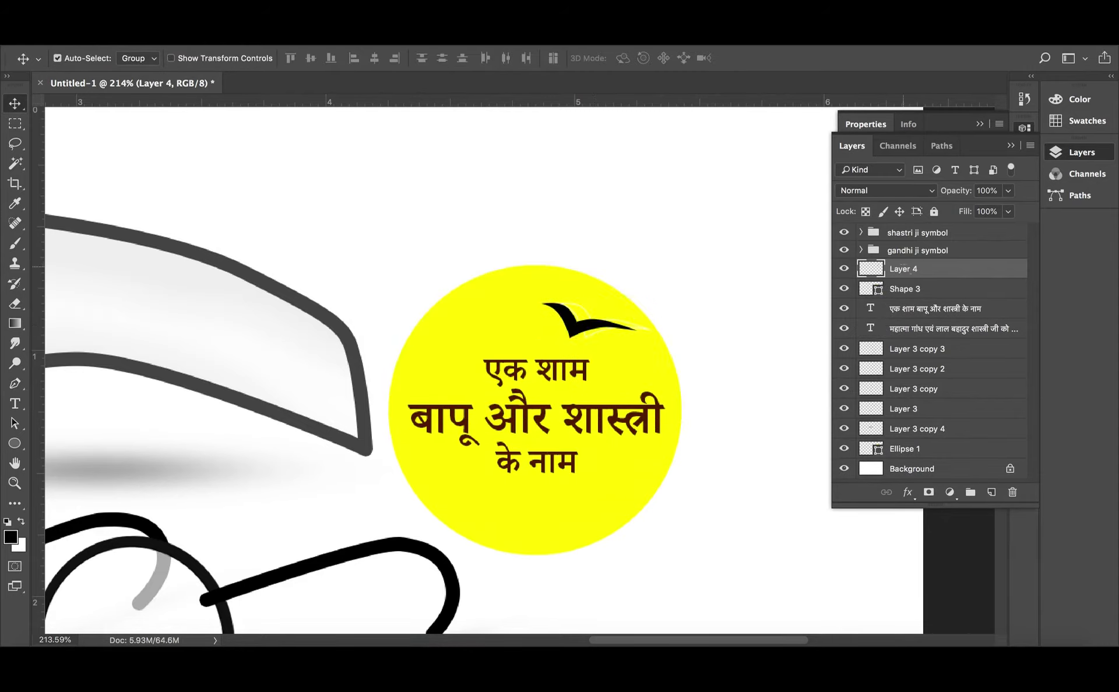
- Switch the keyboard input to ABC and rename the bird layer to bird1
double_click(903, 269)
type("bird")
key("Escape")
left_click(638, 40)
left_click(793, 54)
double_click(903, 269)
type("bird")
type("1")
key("Return")
right_click(946, 270)
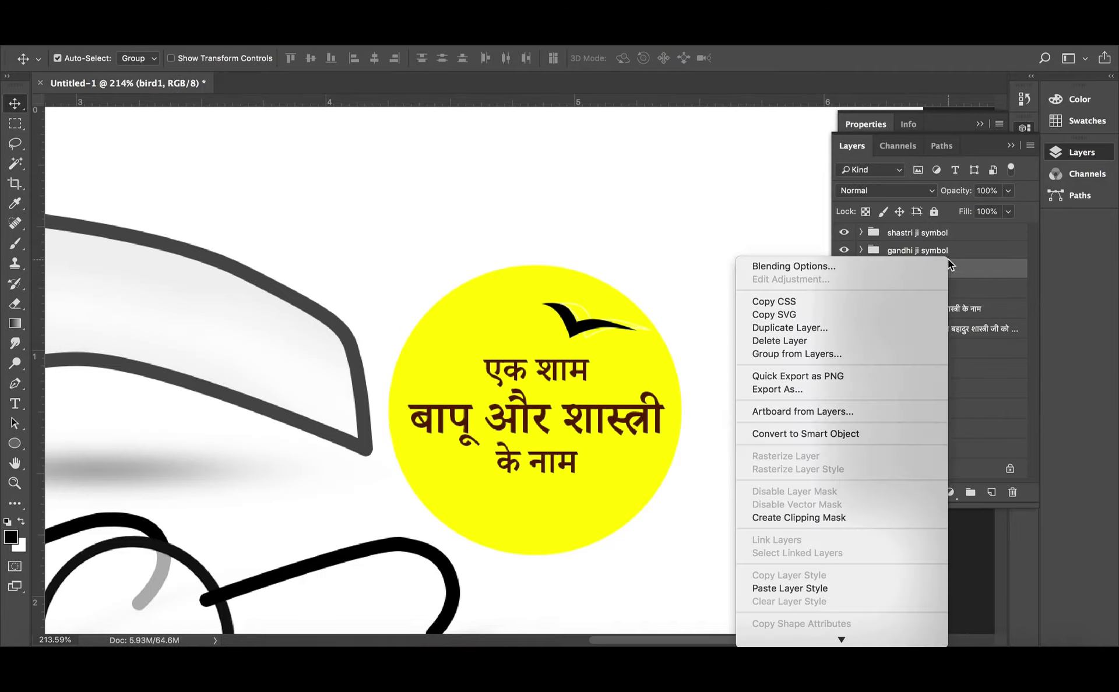
- Convert bird1 to a smart object and scale it down
left_click(799, 434)
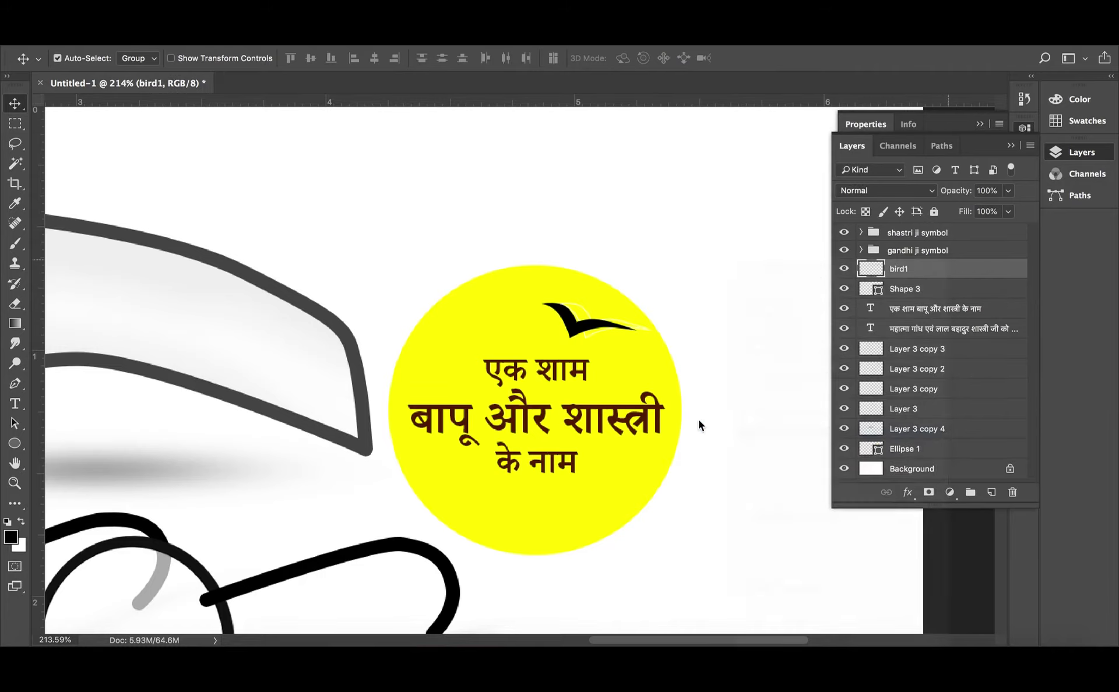
key("ctrl+t")
left_click_drag(634, 337, 574, 283)
key("Return")
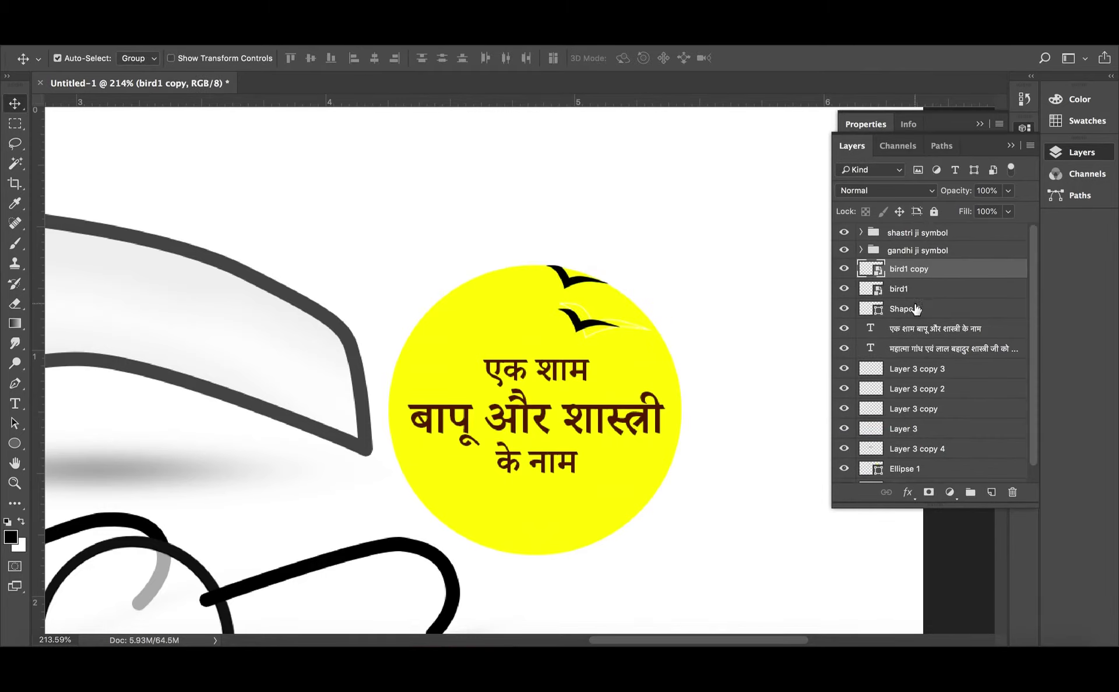
- Add two more bird copies, each repositioned and scaled smaller, then fit the poster in view
left_click(914, 309)
mouse_move(582, 281)
left_mouse_down()
mouse_move(591, 294)
mouse_move(646, 296)
left_mouse_up()
key("ctrl+t")
key("Return")
key("ctrl+t")
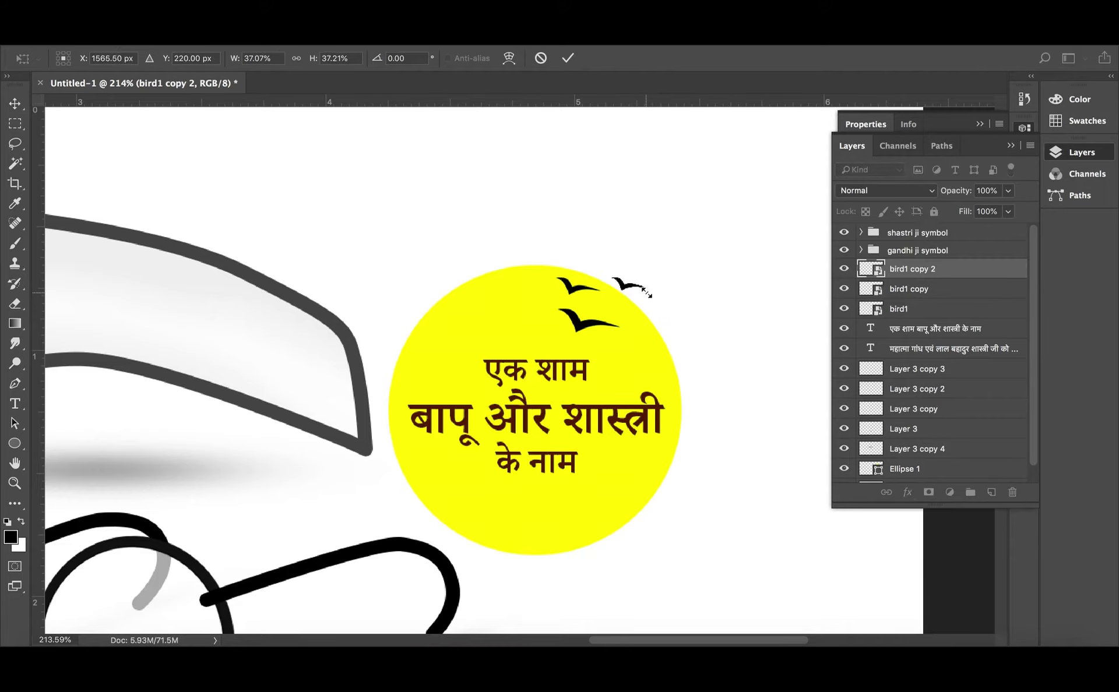
key("Return")
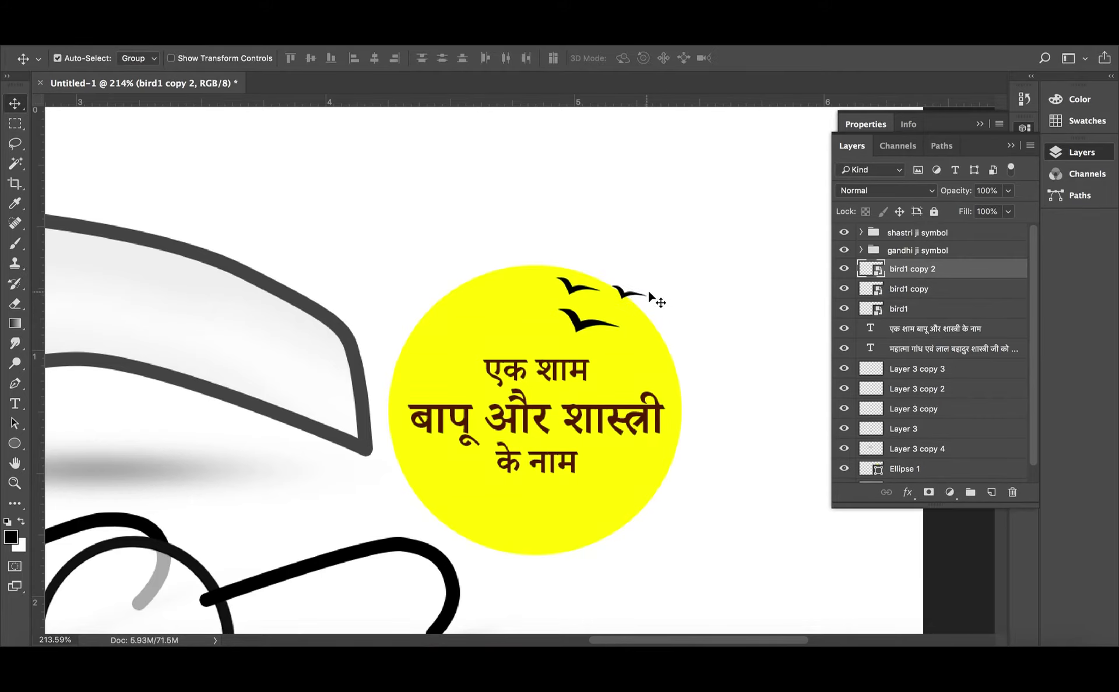
left_click(648, 291)
key("ctrl+0")
left_click(618, 396)
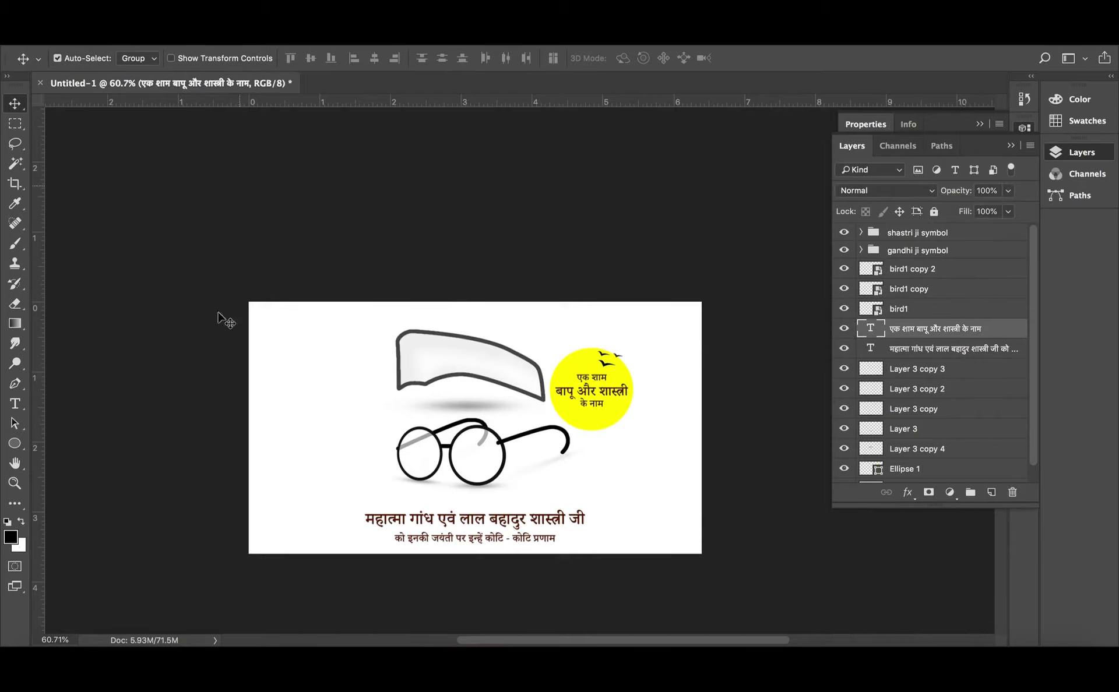
- Set the foreground colour to CMYK 0/30/100/0
left_click(12, 445)
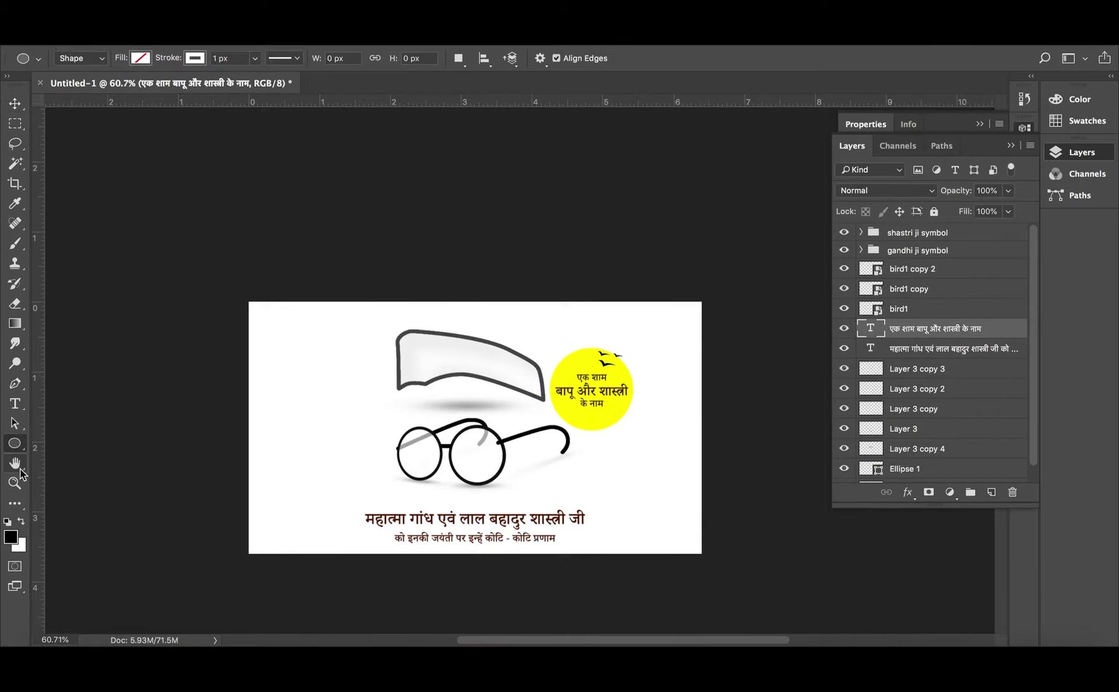
left_click(13, 539)
double_click(1013, 367)
type("0")
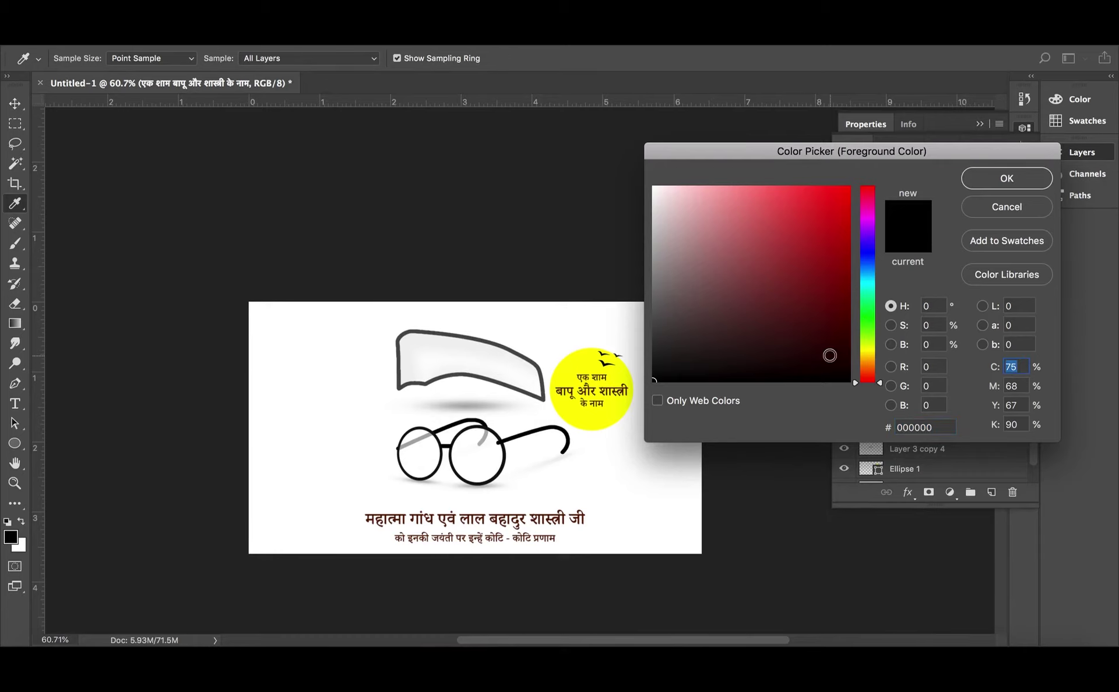
key("Tab")
type("30")
key("Tab")
type("0")
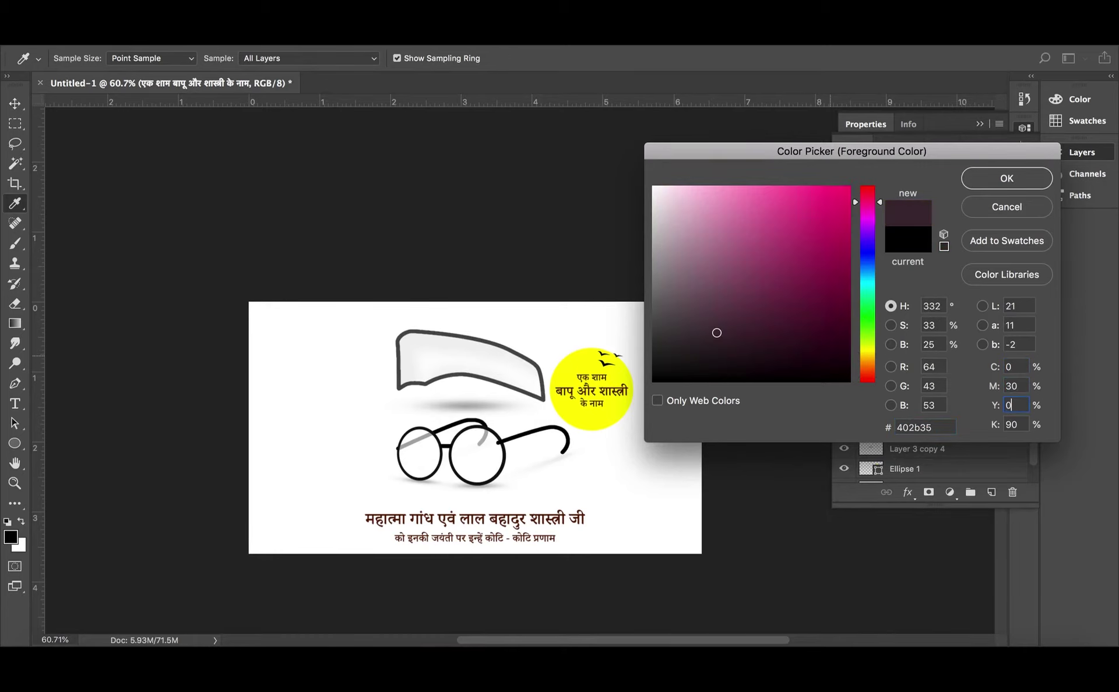
type("100")
key("Tab")
type("0")
key("Return")
- Try filling the circle with the orange, then undo it to keep the circle yellow
key("alt+BackSpace")
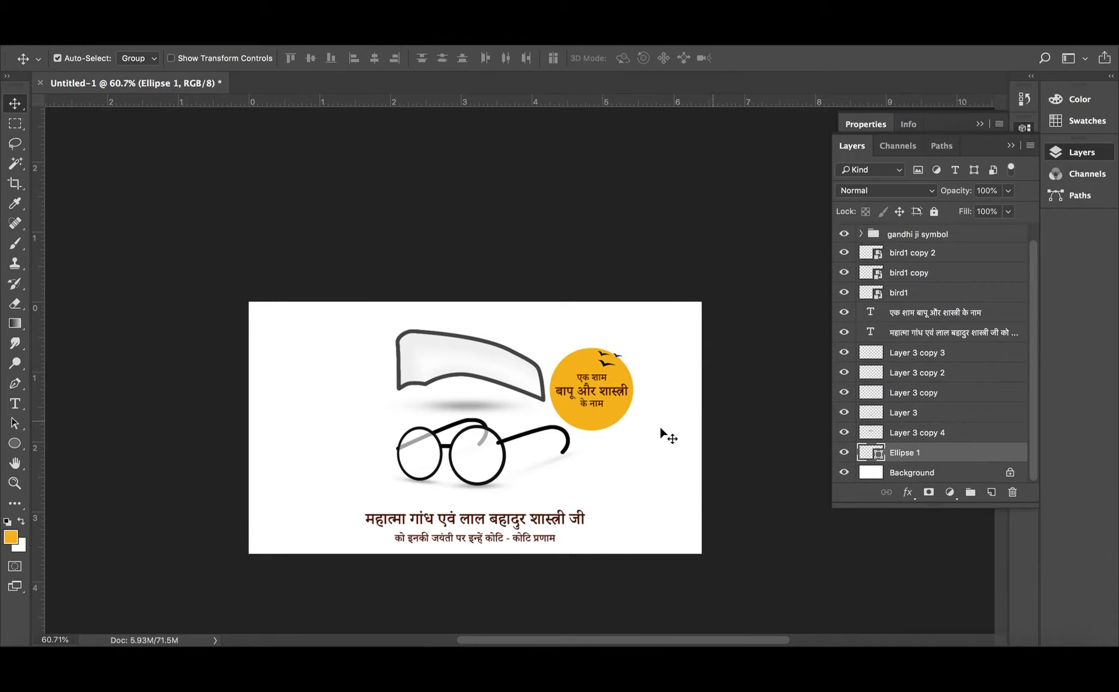
scroll(622, 418, "up", 5)
key("ctrl+z")
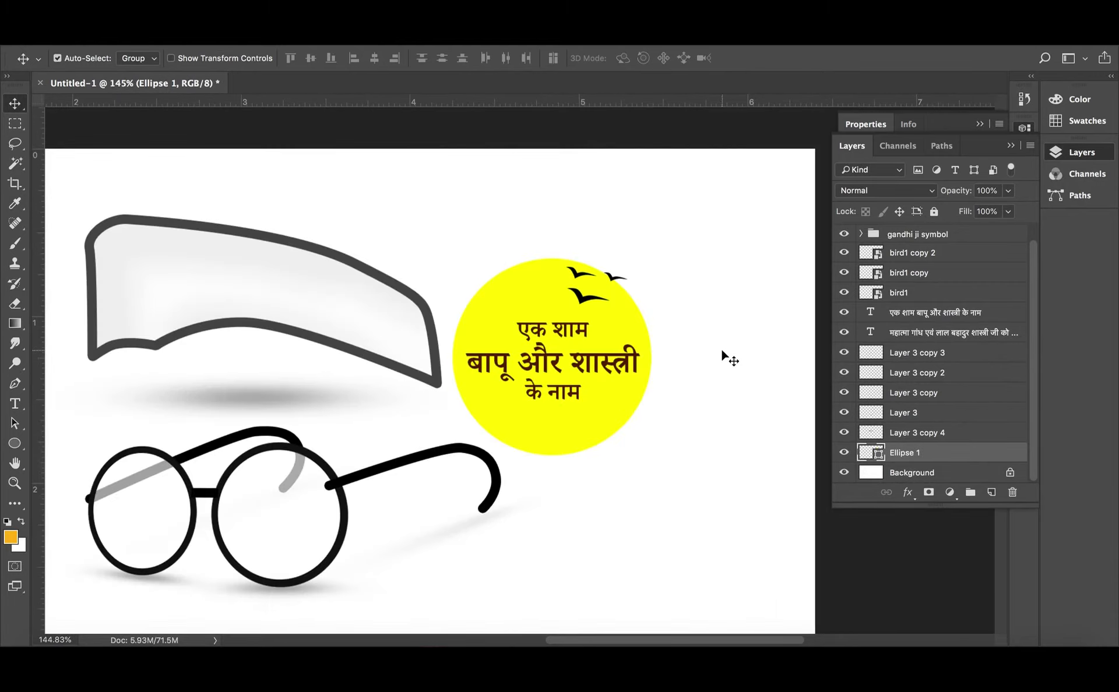
left_click(727, 358)
scroll(671, 399, "down", 3)
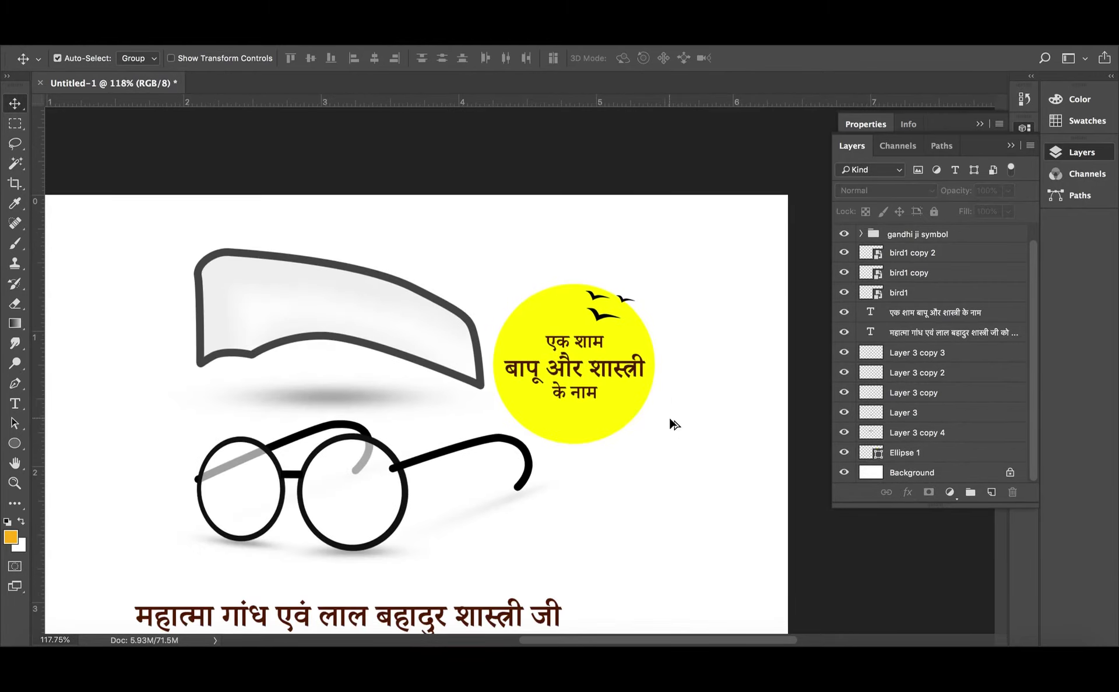
scroll(670, 422, "down", 3)
scroll(586, 326, "up", 2)
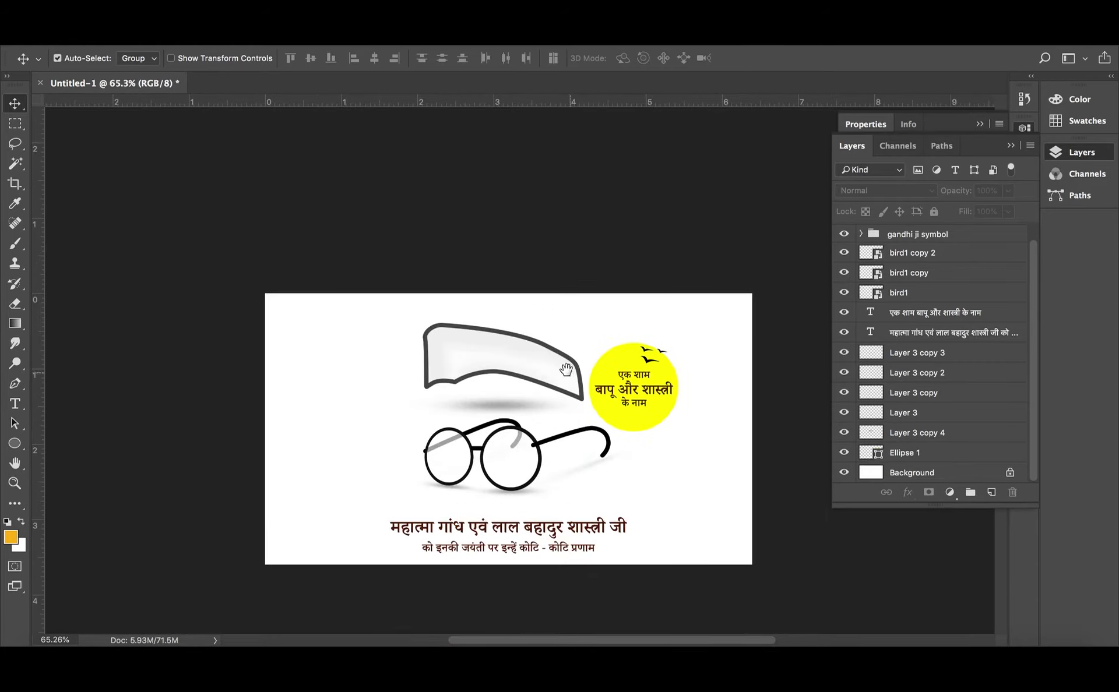
scroll(585, 404, "up", 1)
- Scale the Hindi tribute text up to about 108% and nudge it slightly higher
left_click(584, 401)
left_click(904, 473)
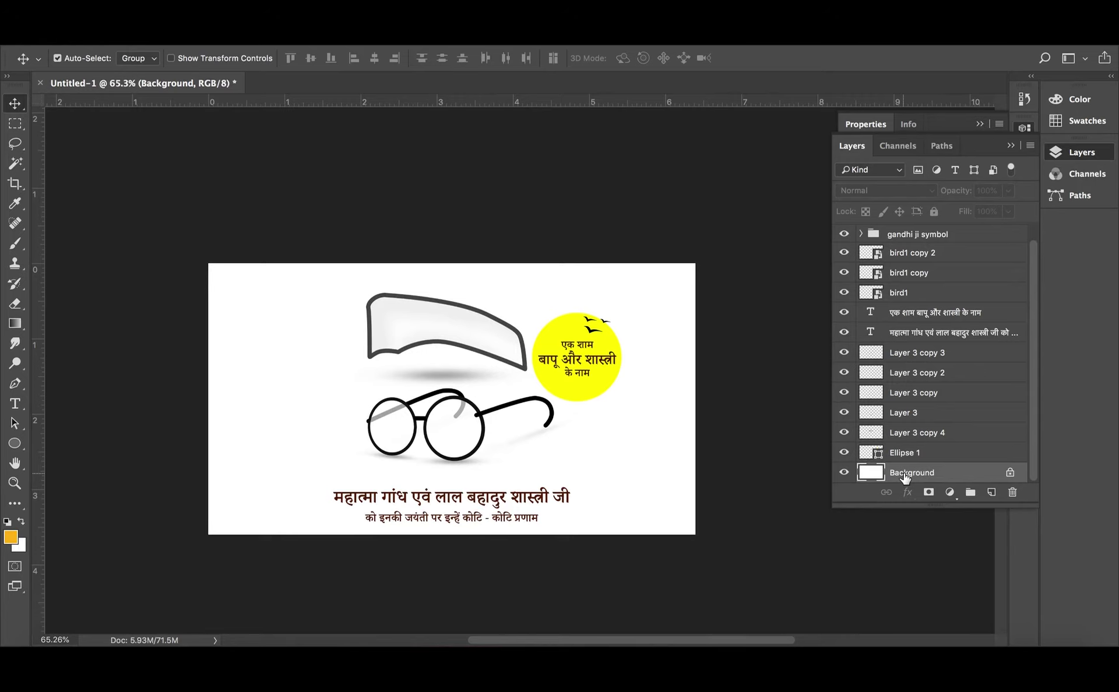
left_click(540, 517)
scroll(560, 501, "left", 3)
scroll(559, 501, "down", 2)
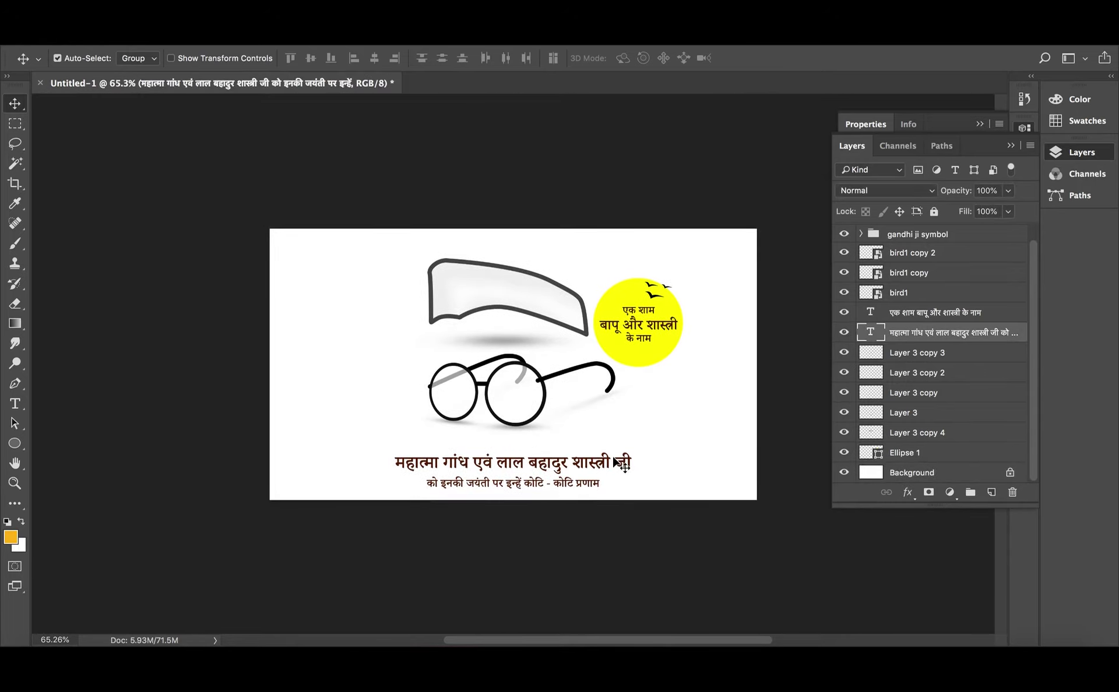
key("ctrl+t")
left_click_drag(631, 452, 640, 449)
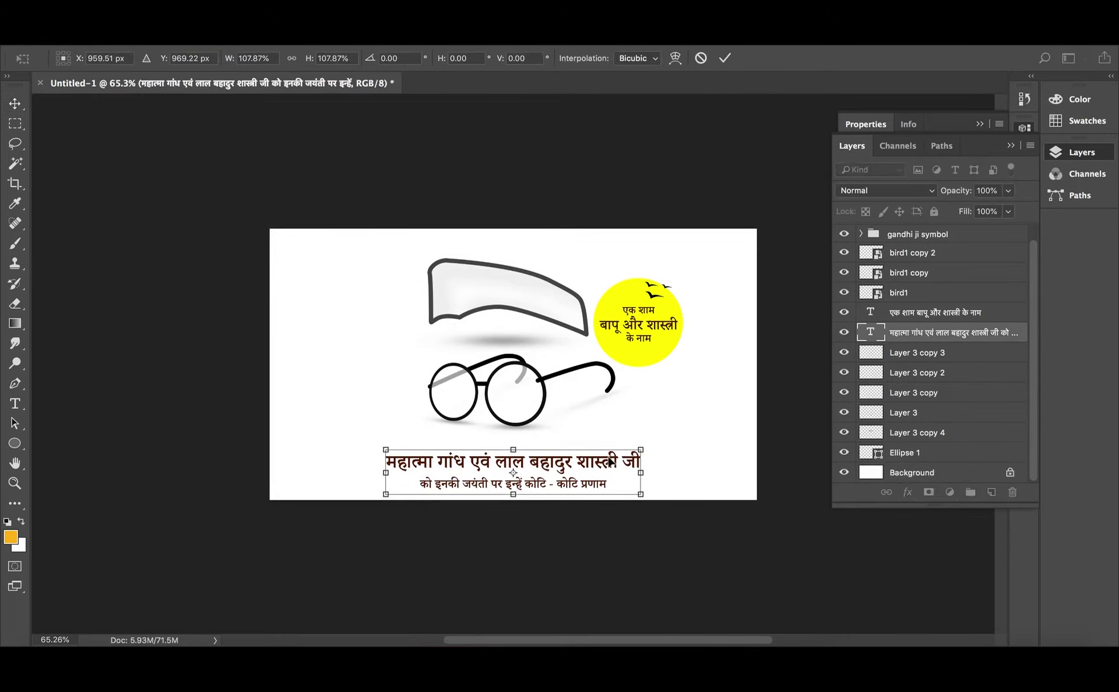
key("Return")
key("shift+Up")
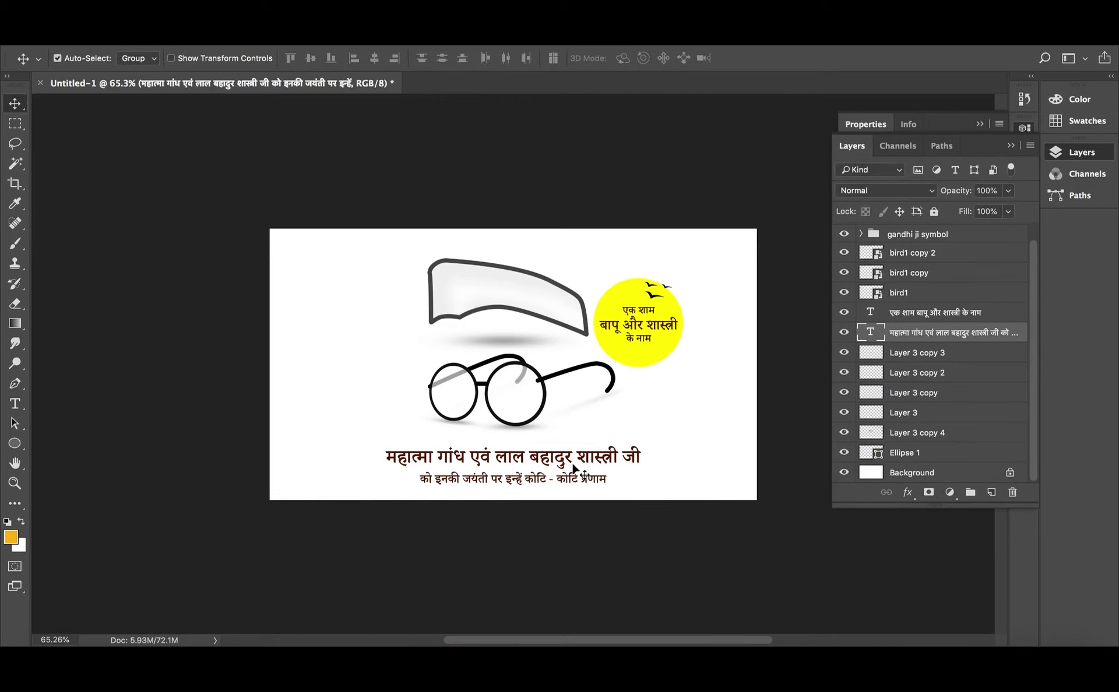
left_click(914, 474)
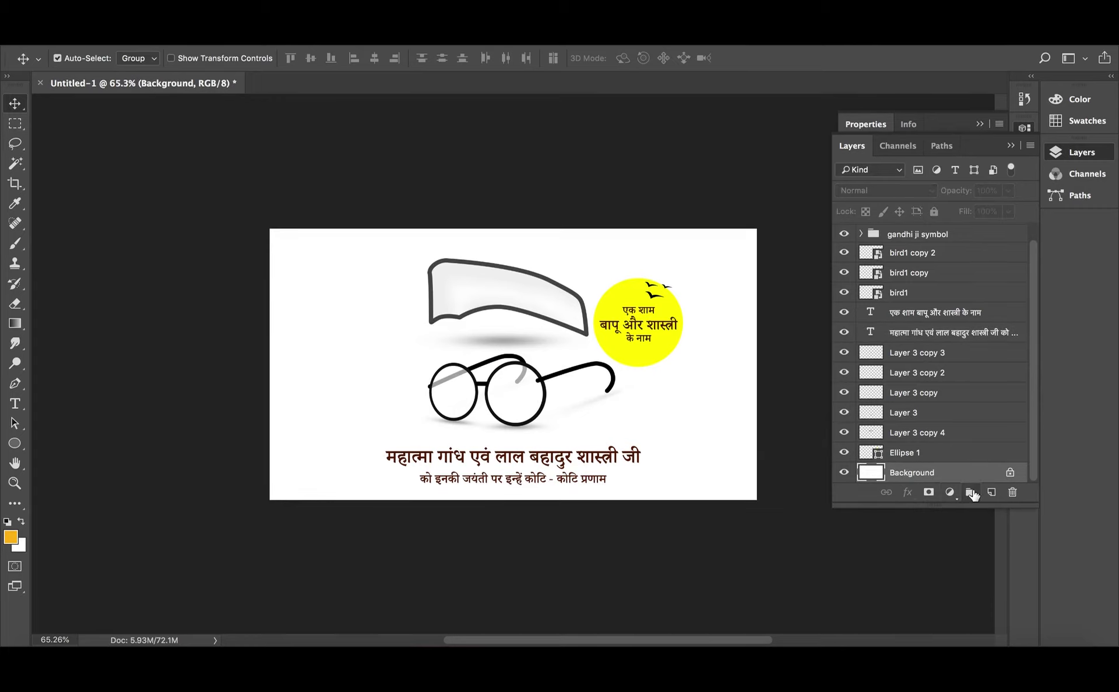
- Add Layer 4 and stroke the poster edge with a 10 px black (000000) border
key("ctrl+shift+n")
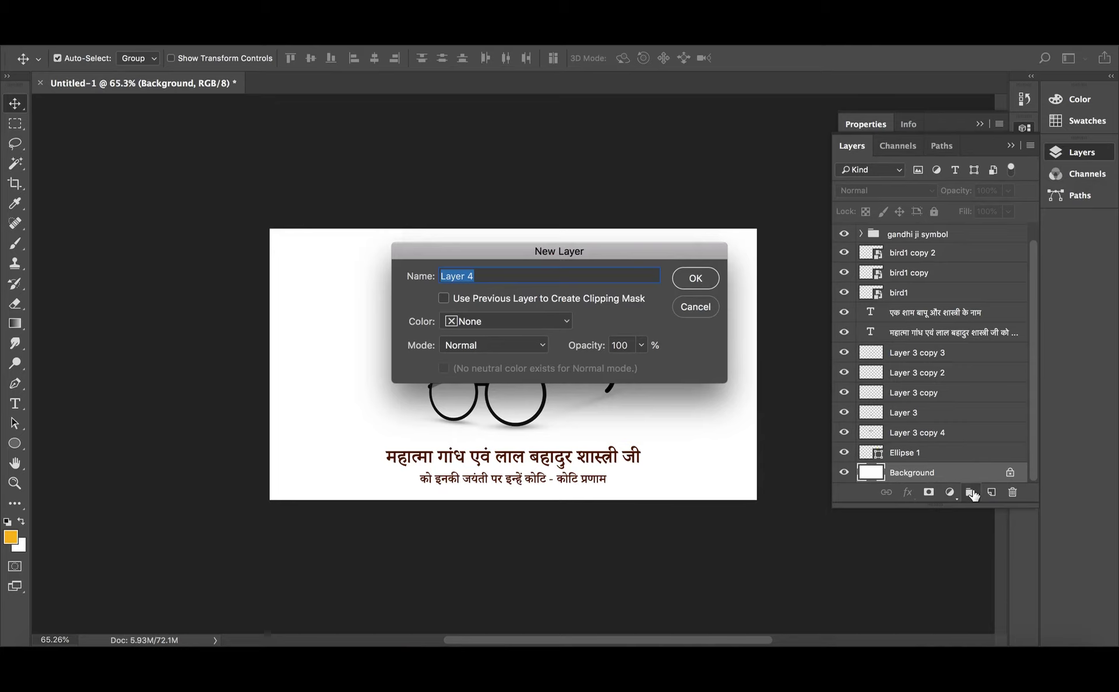
key("Return")
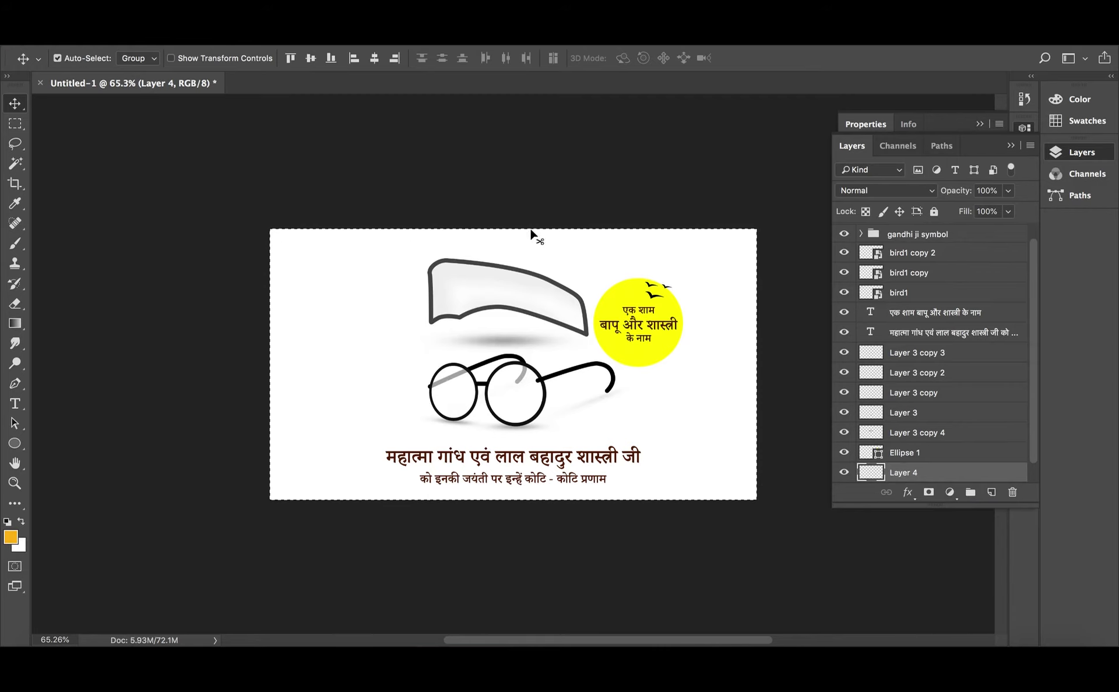
left_click(169, 3)
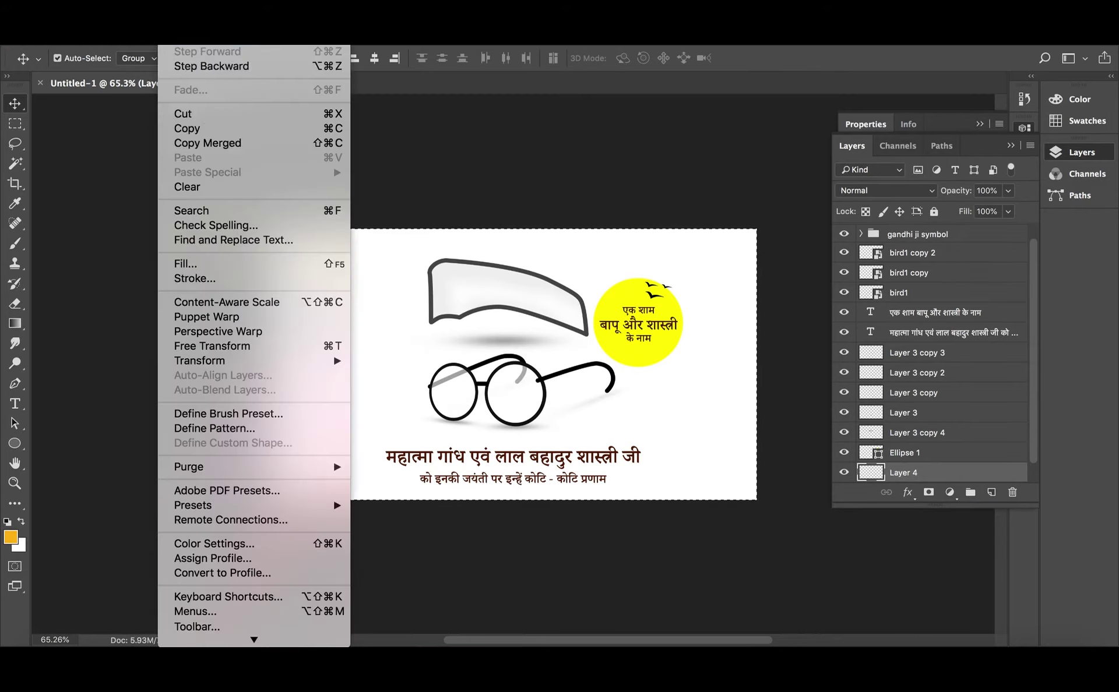
left_click(202, 280)
left_click(903, 260)
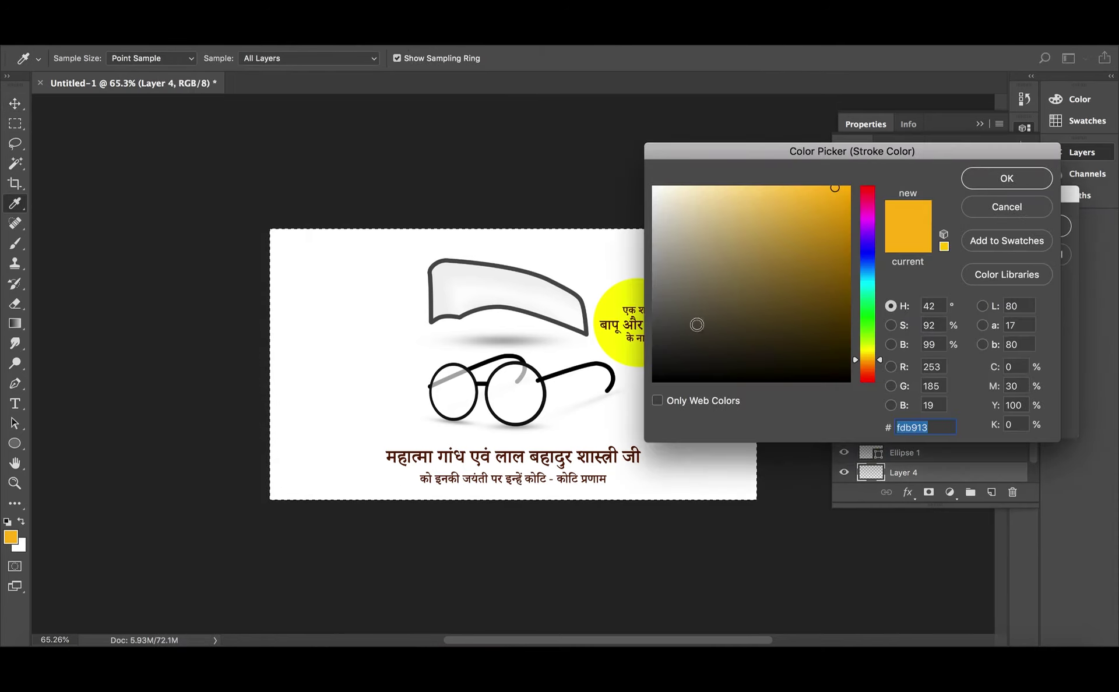
type("000000")
left_click(1006, 178)
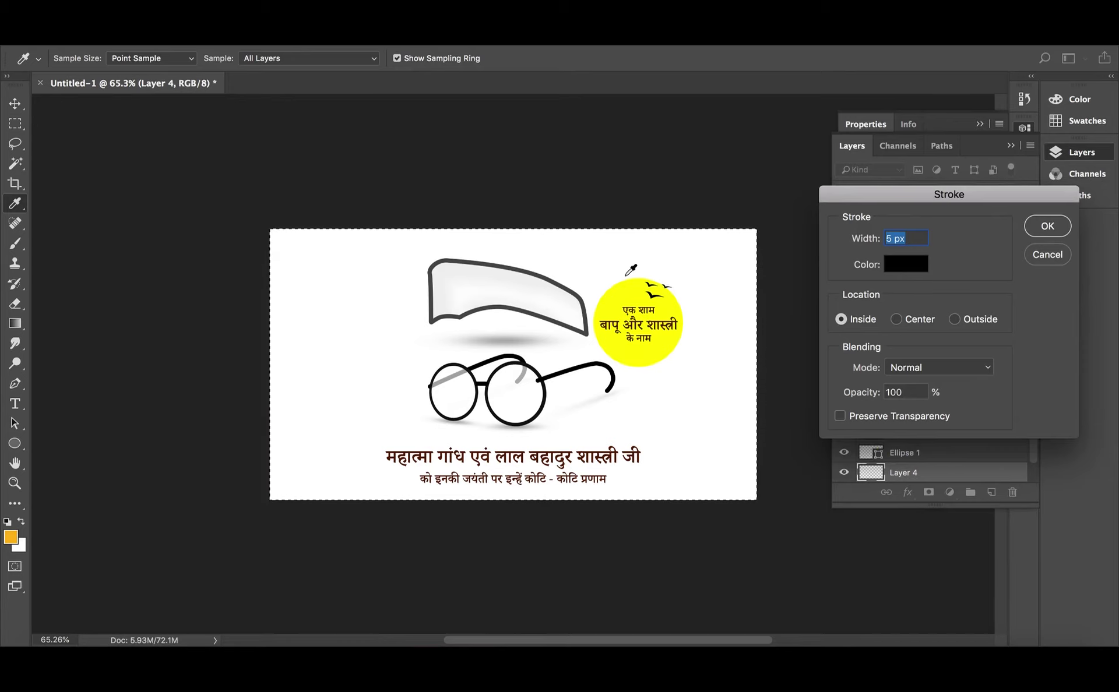
type("10")
key("Return")
- Apply a Gaussian Blur of about 294.5 px to the black border on Layer 4
key("d")
key("v")
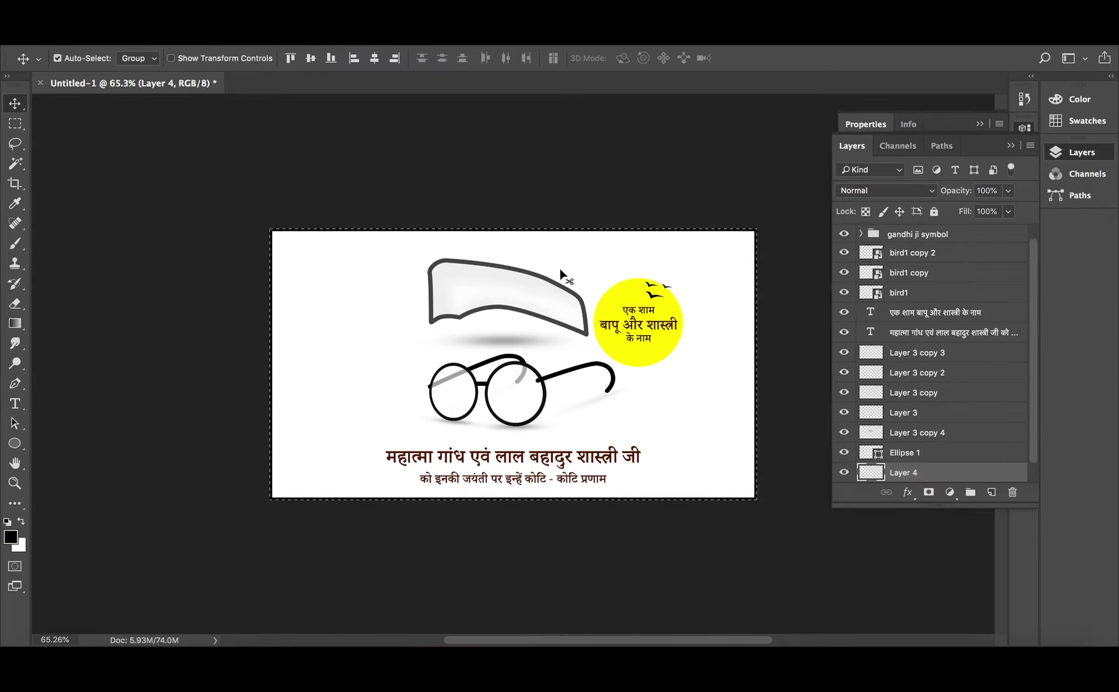
scroll(392, 298, "up", 3)
scroll(402, 385, "up", 2)
scroll(402, 384, "up", 2)
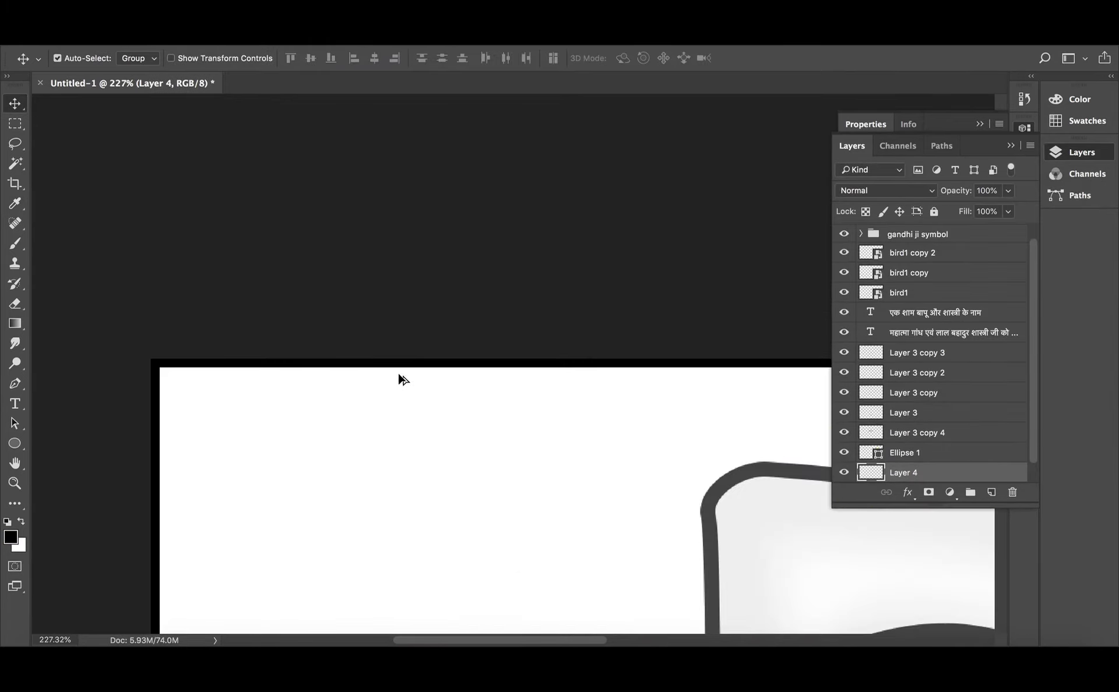
scroll(387, 280, "down", 3)
scroll(541, 350, "right", 3)
scroll(589, 330, "down", 3)
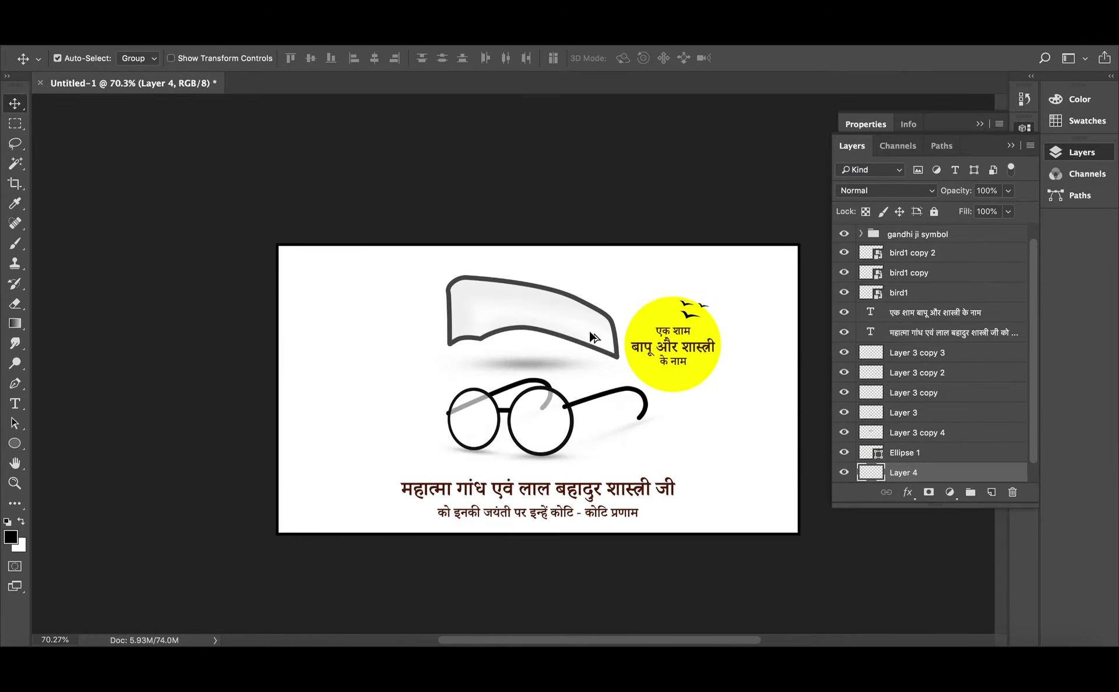
scroll(769, 427, "up", 1)
scroll(284, 308, "up", 1)
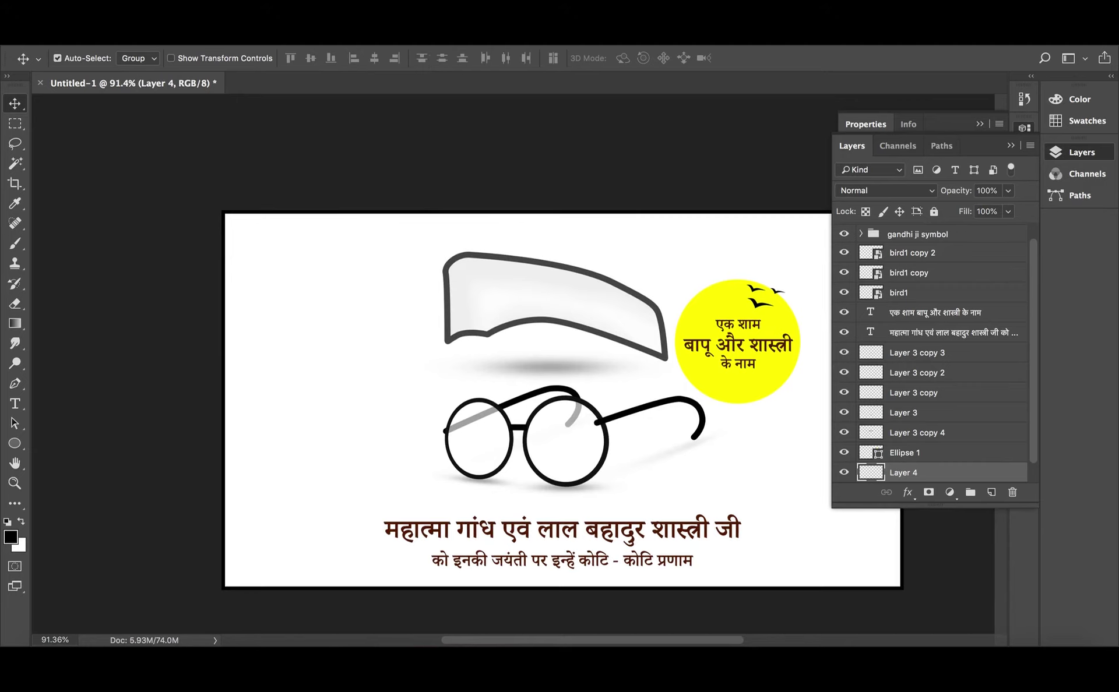
left_click(379, 40)
mouse_move(437, 201)
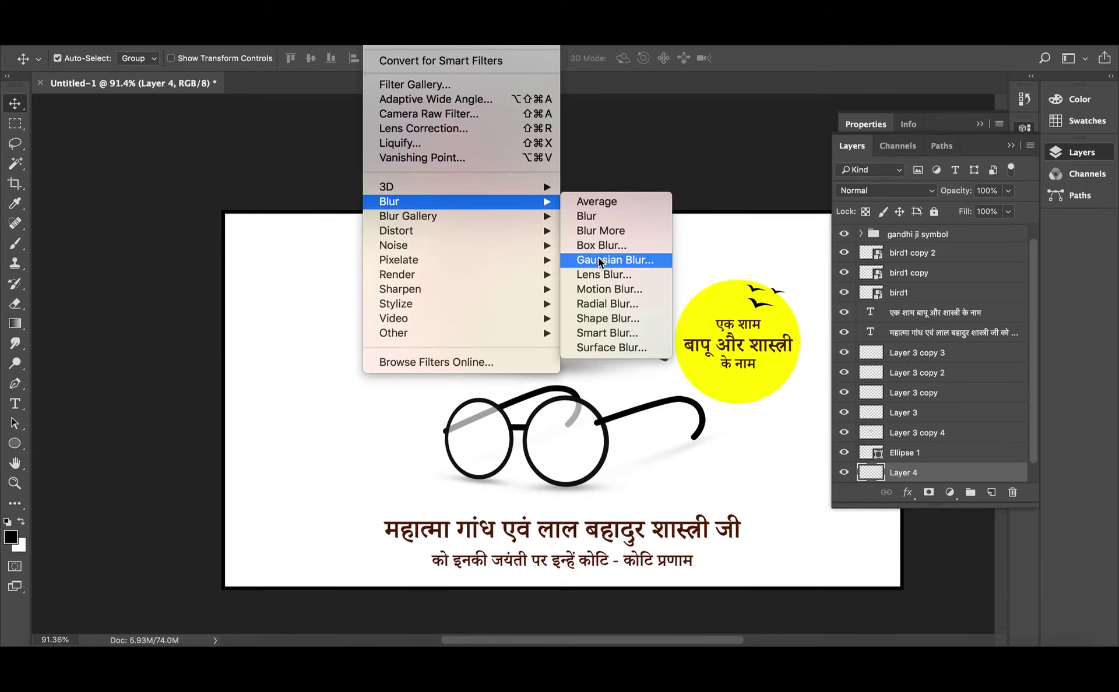
left_click(599, 259)
left_click_drag(855, 361, 908, 363)
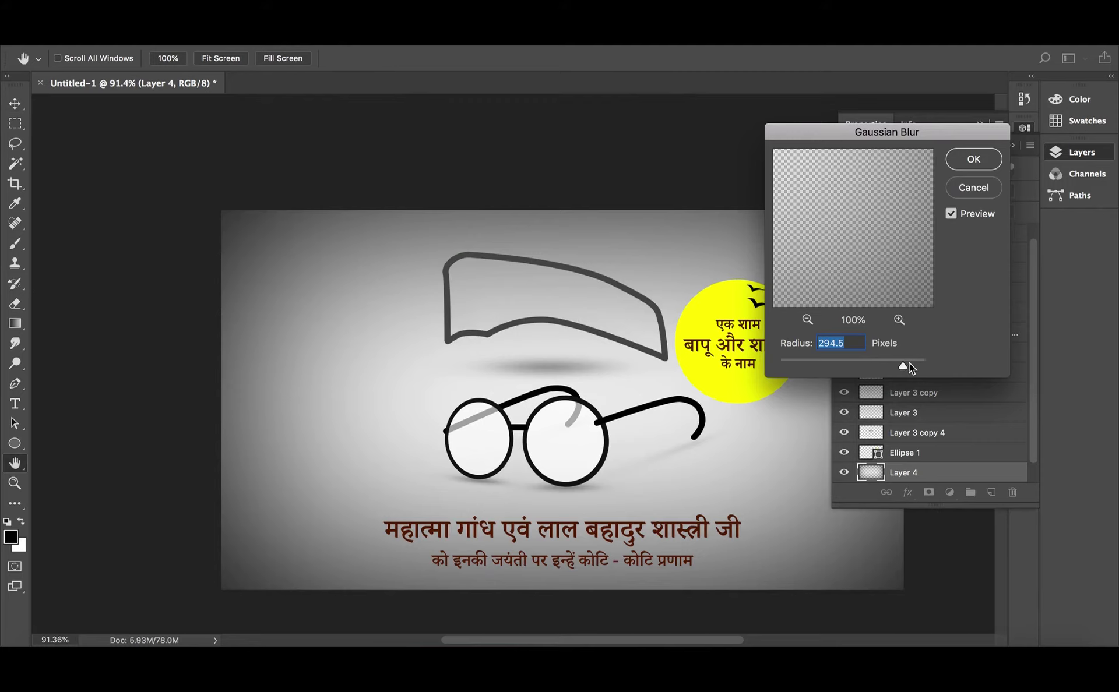
left_click(977, 159)
scroll(460, 303, "up", 2)
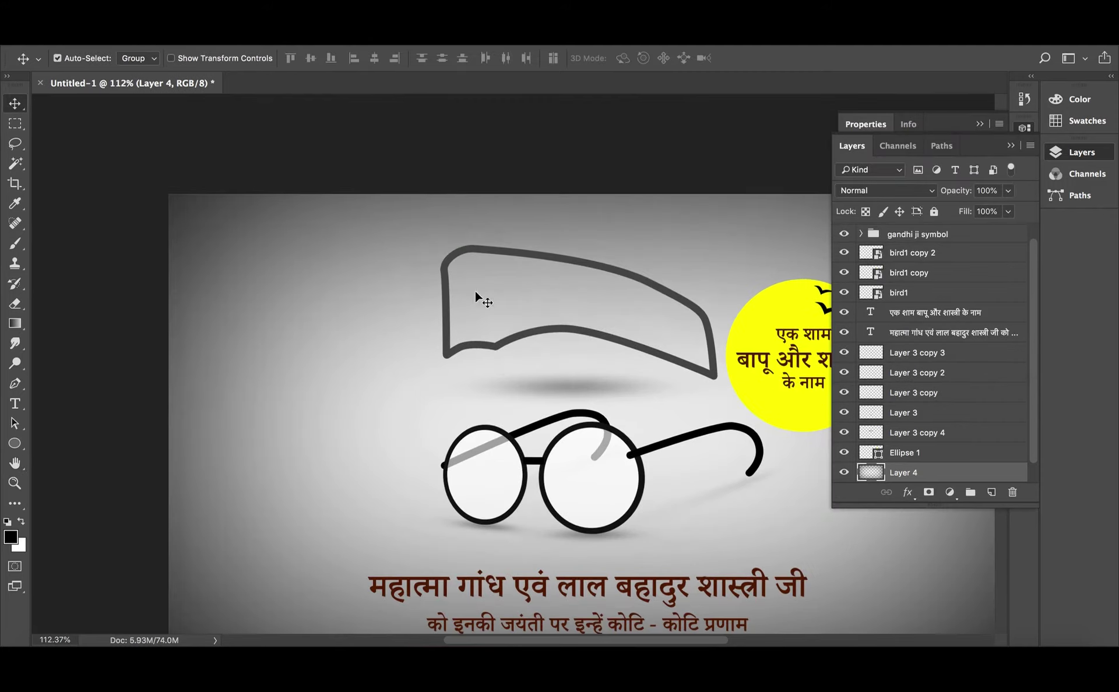
- Apply the Filter Gallery's Sketch > Graphic Pen filter with light/dark balance 46
left_click(391, 35)
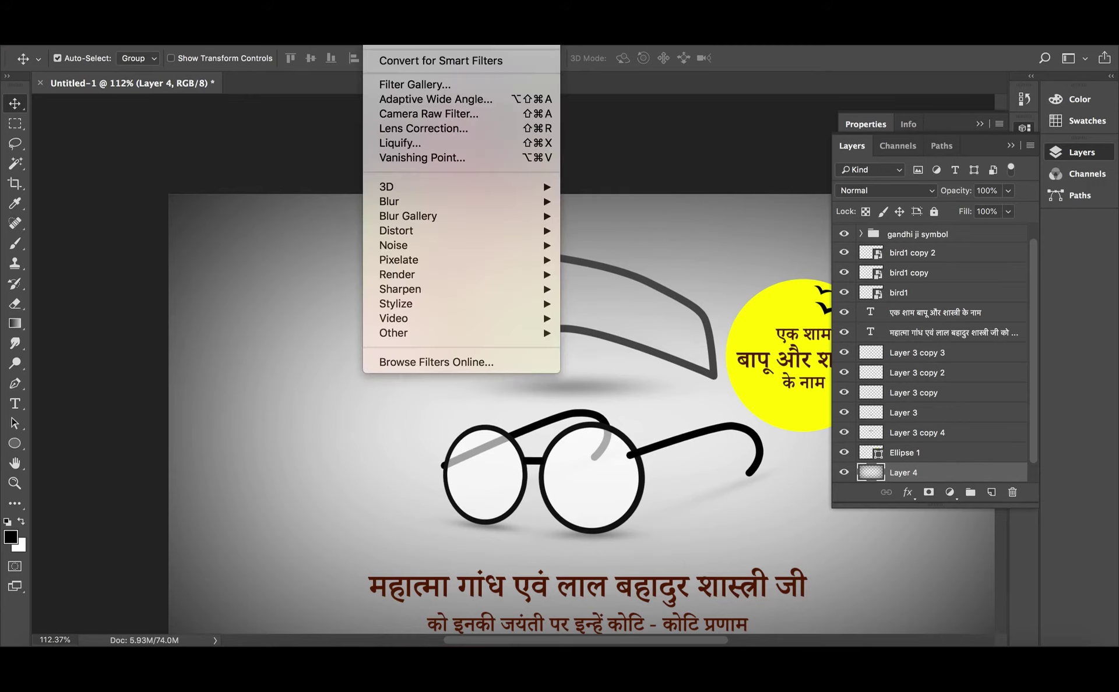
key("Escape")
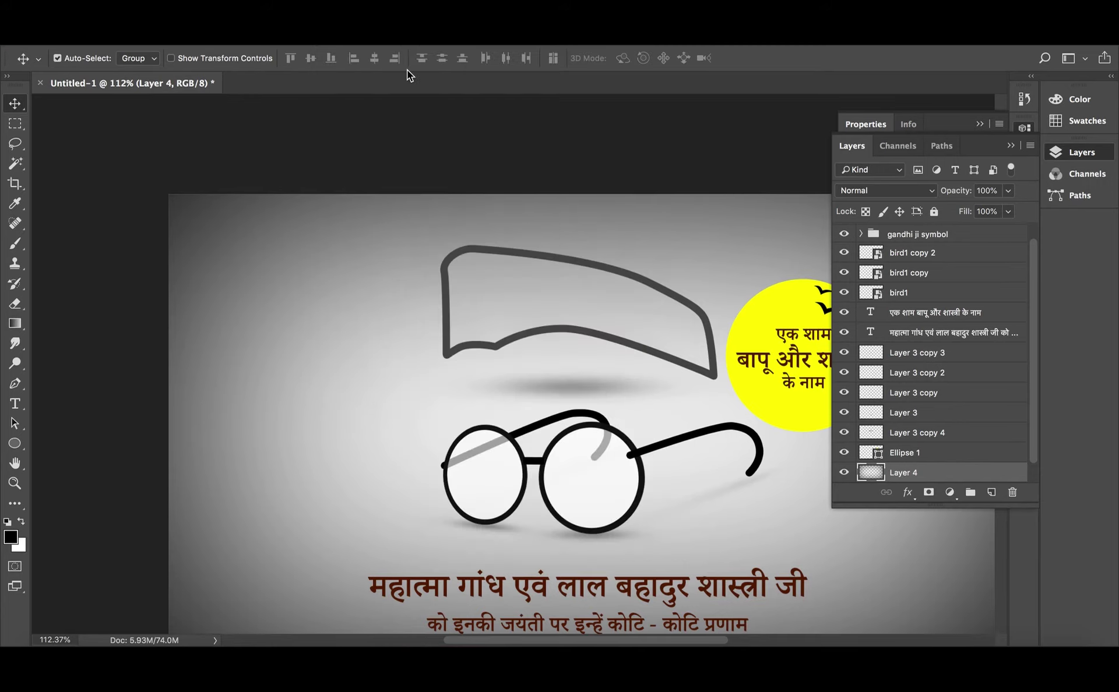
left_click(391, 35)
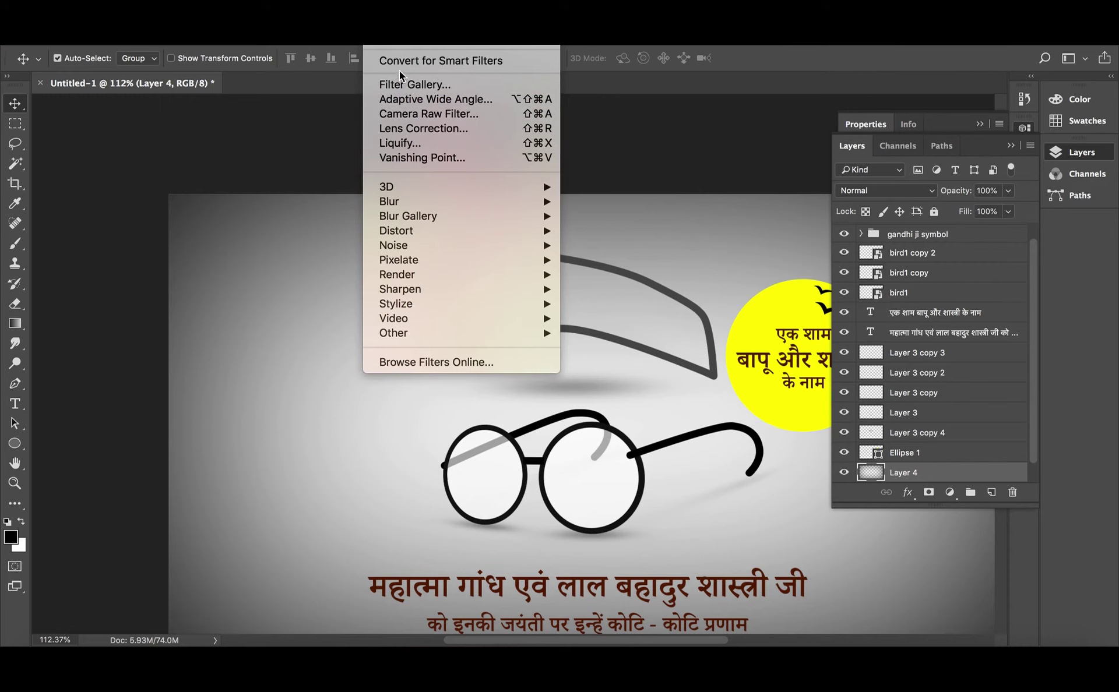
left_click(403, 84)
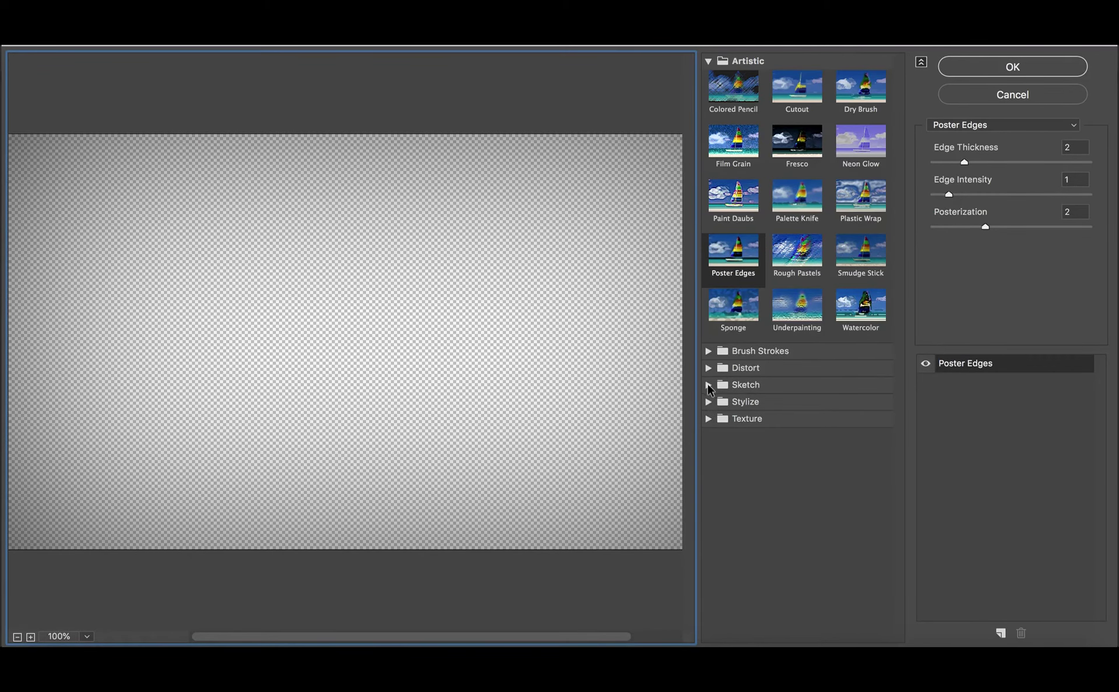
left_click(709, 385)
scroll(856, 464, "down", 2)
left_click(868, 405)
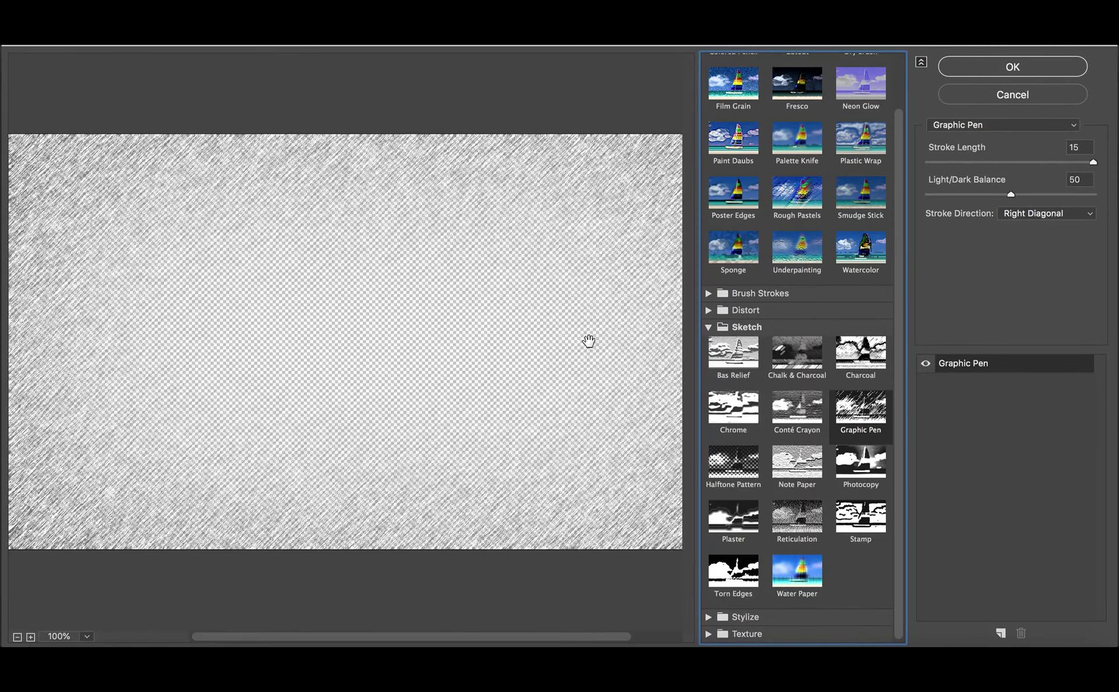
left_click_drag(1011, 194, 1003, 196)
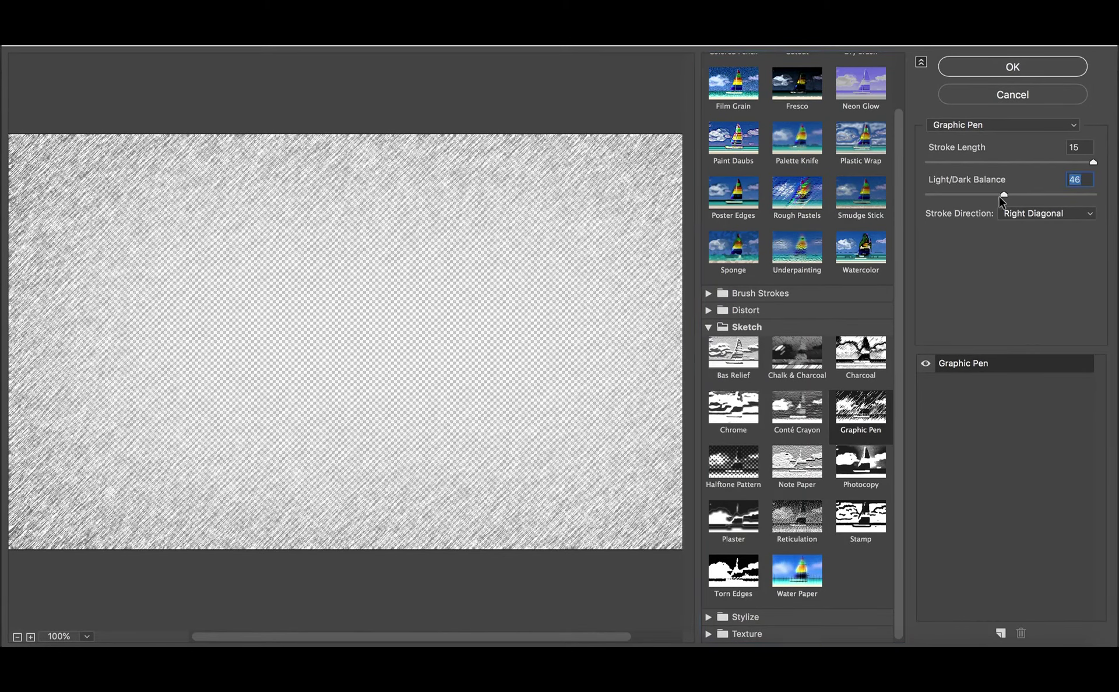
left_click(1012, 66)
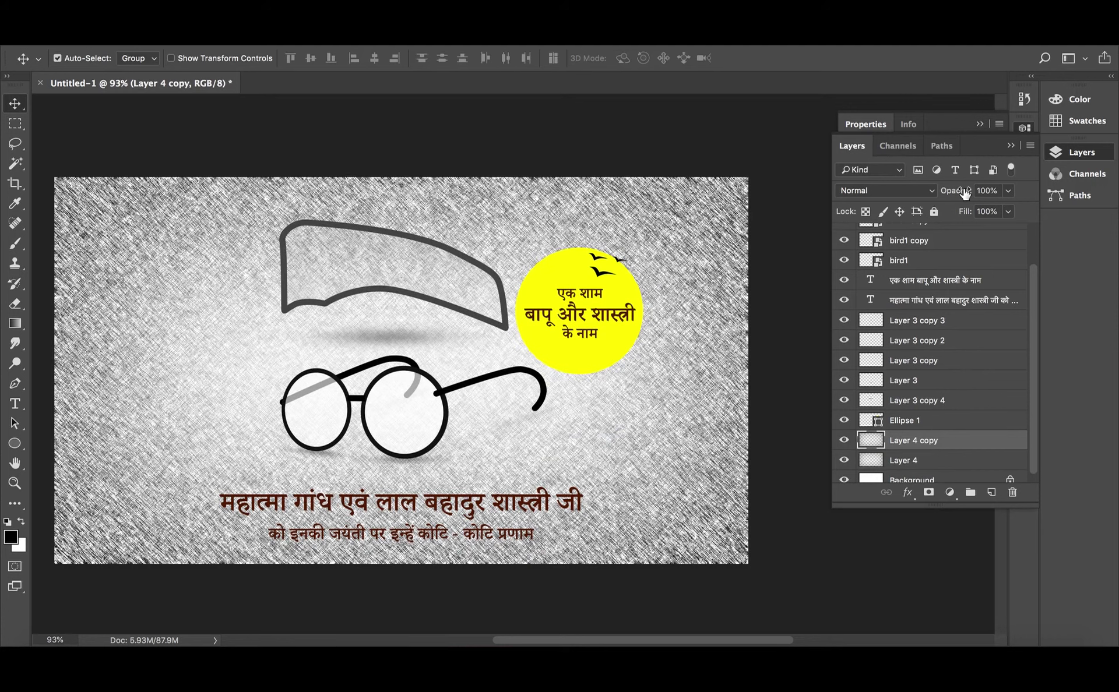
- Lower the texture layer's opacity to 30% and preview the poster full screen
left_click_drag(971, 192, 940, 194)
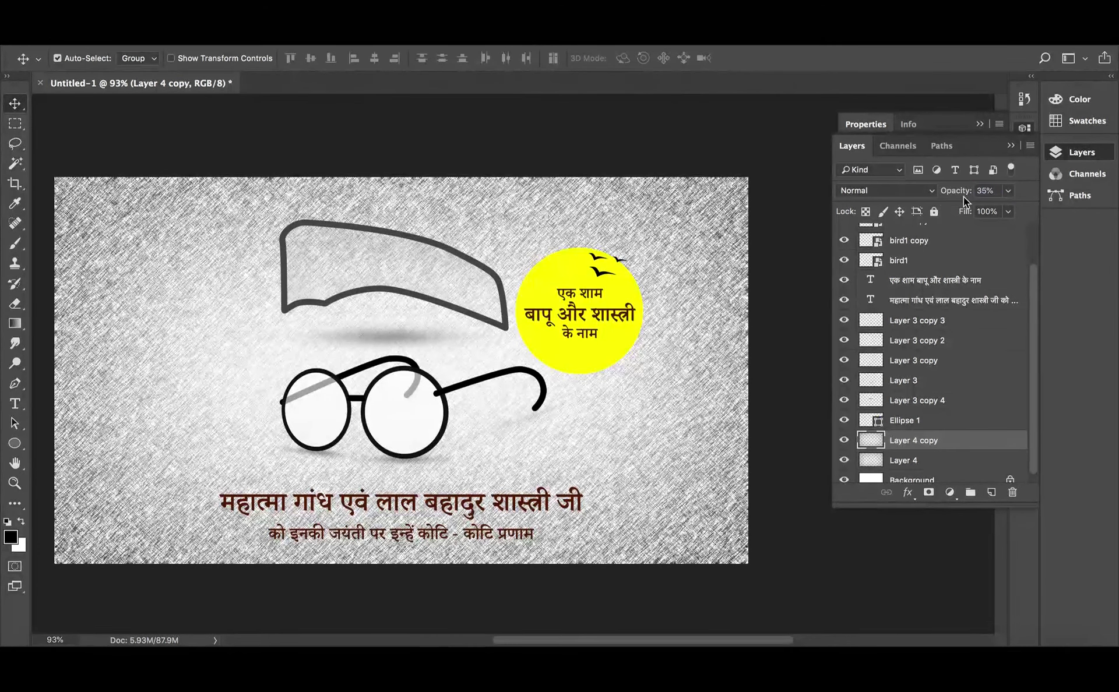
left_click(989, 191)
type("30")
key("f")
key("f")
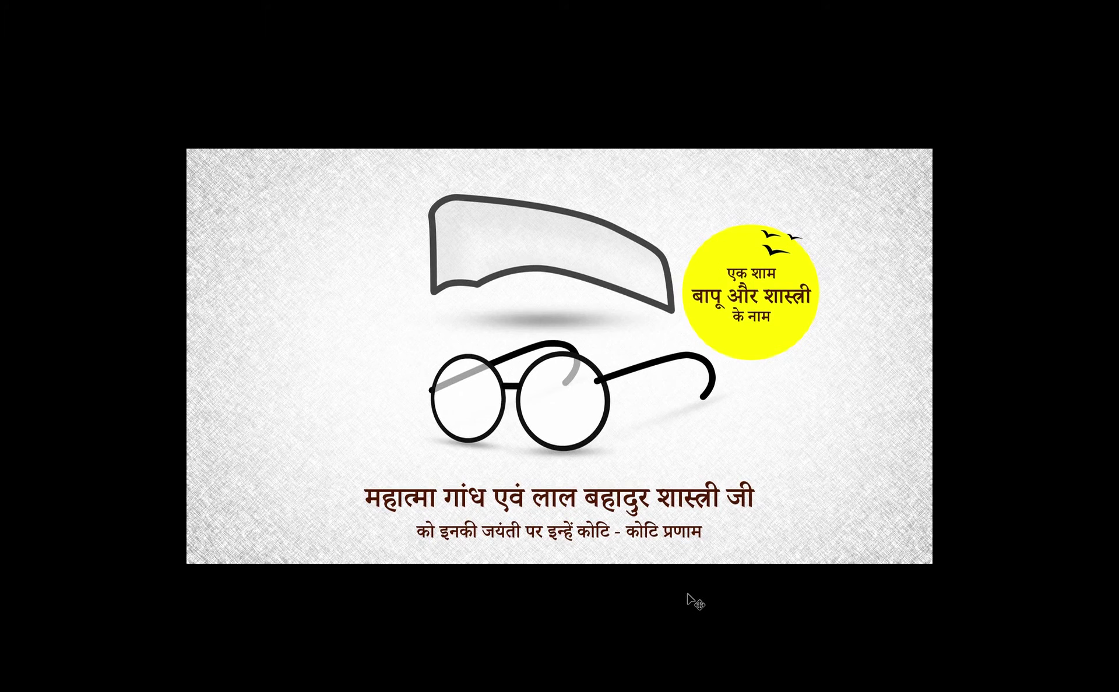
- Retype गांध as गांधी in the tribute heading, then view the poster full screen
key("f")
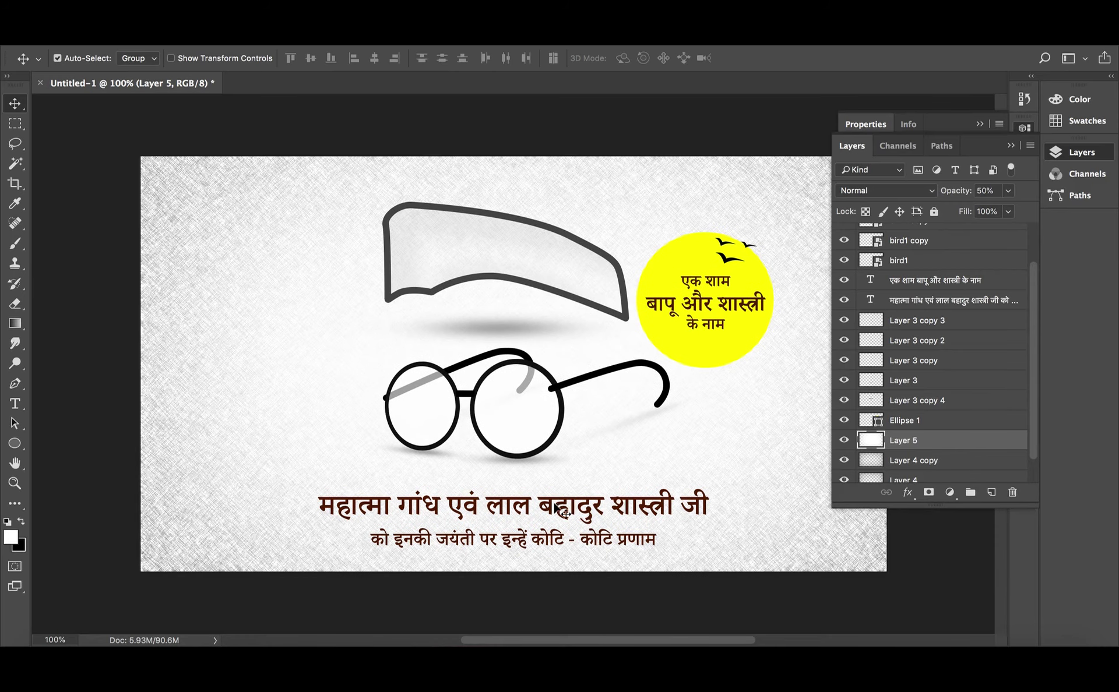
key("t")
left_click(432, 506)
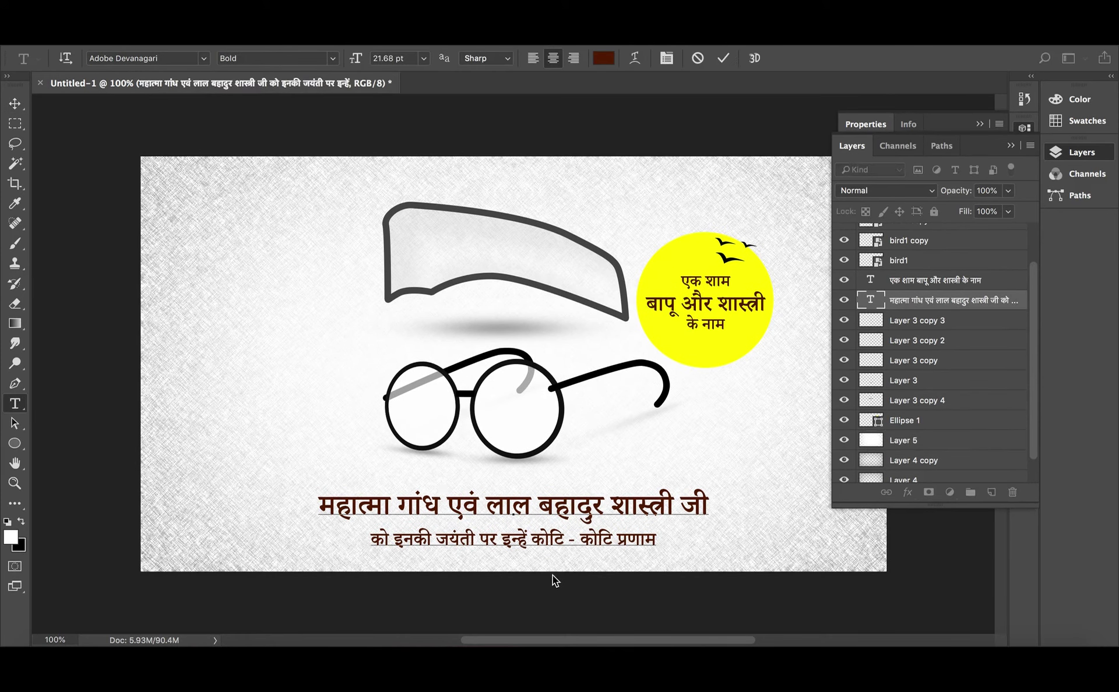
key("shift+Home")
key("shift+Right")
key("shift+Right")
key("shift+Right")
key("shift+Right")
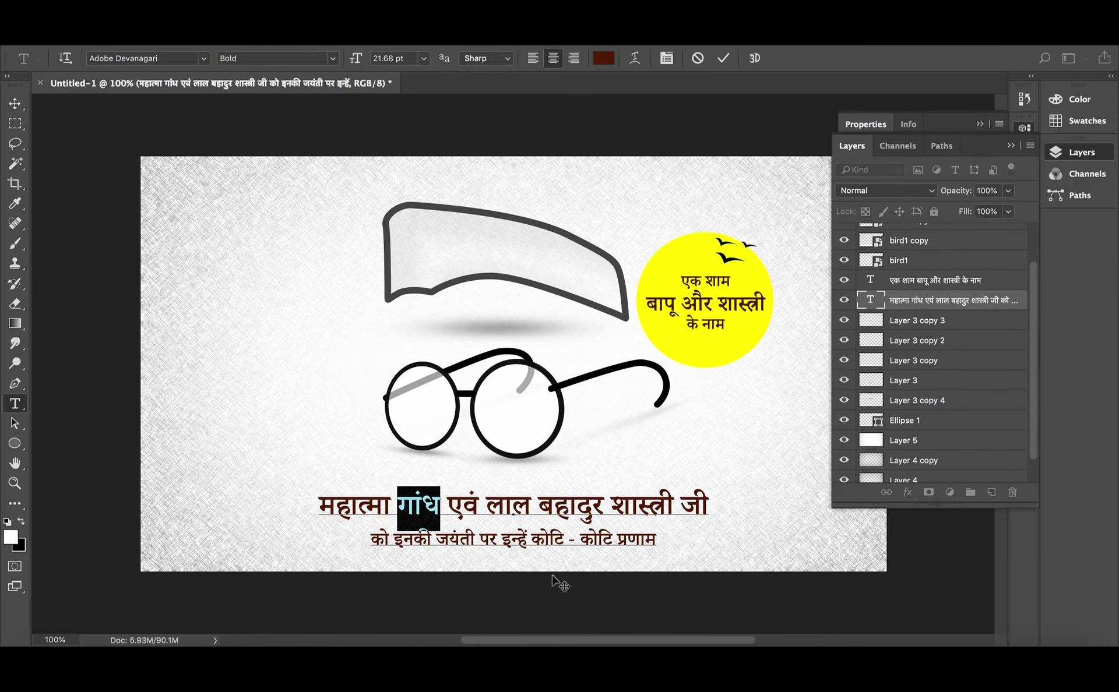
type("गांधी")
key("ctrl+Return")
key("v")
key("f")
key("f")
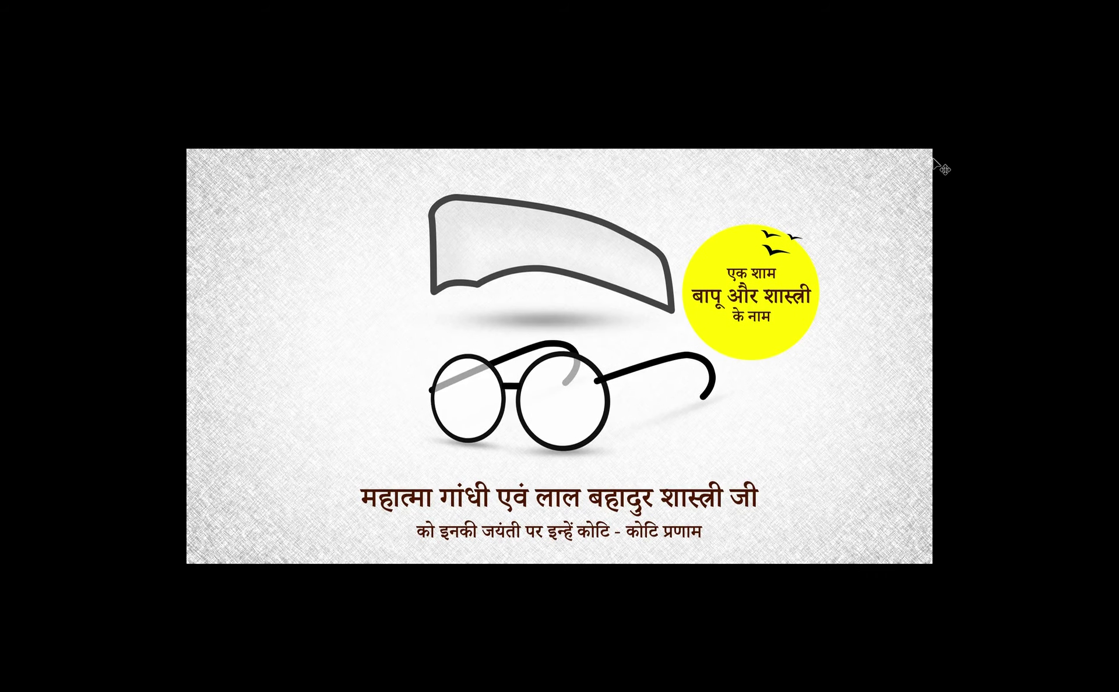